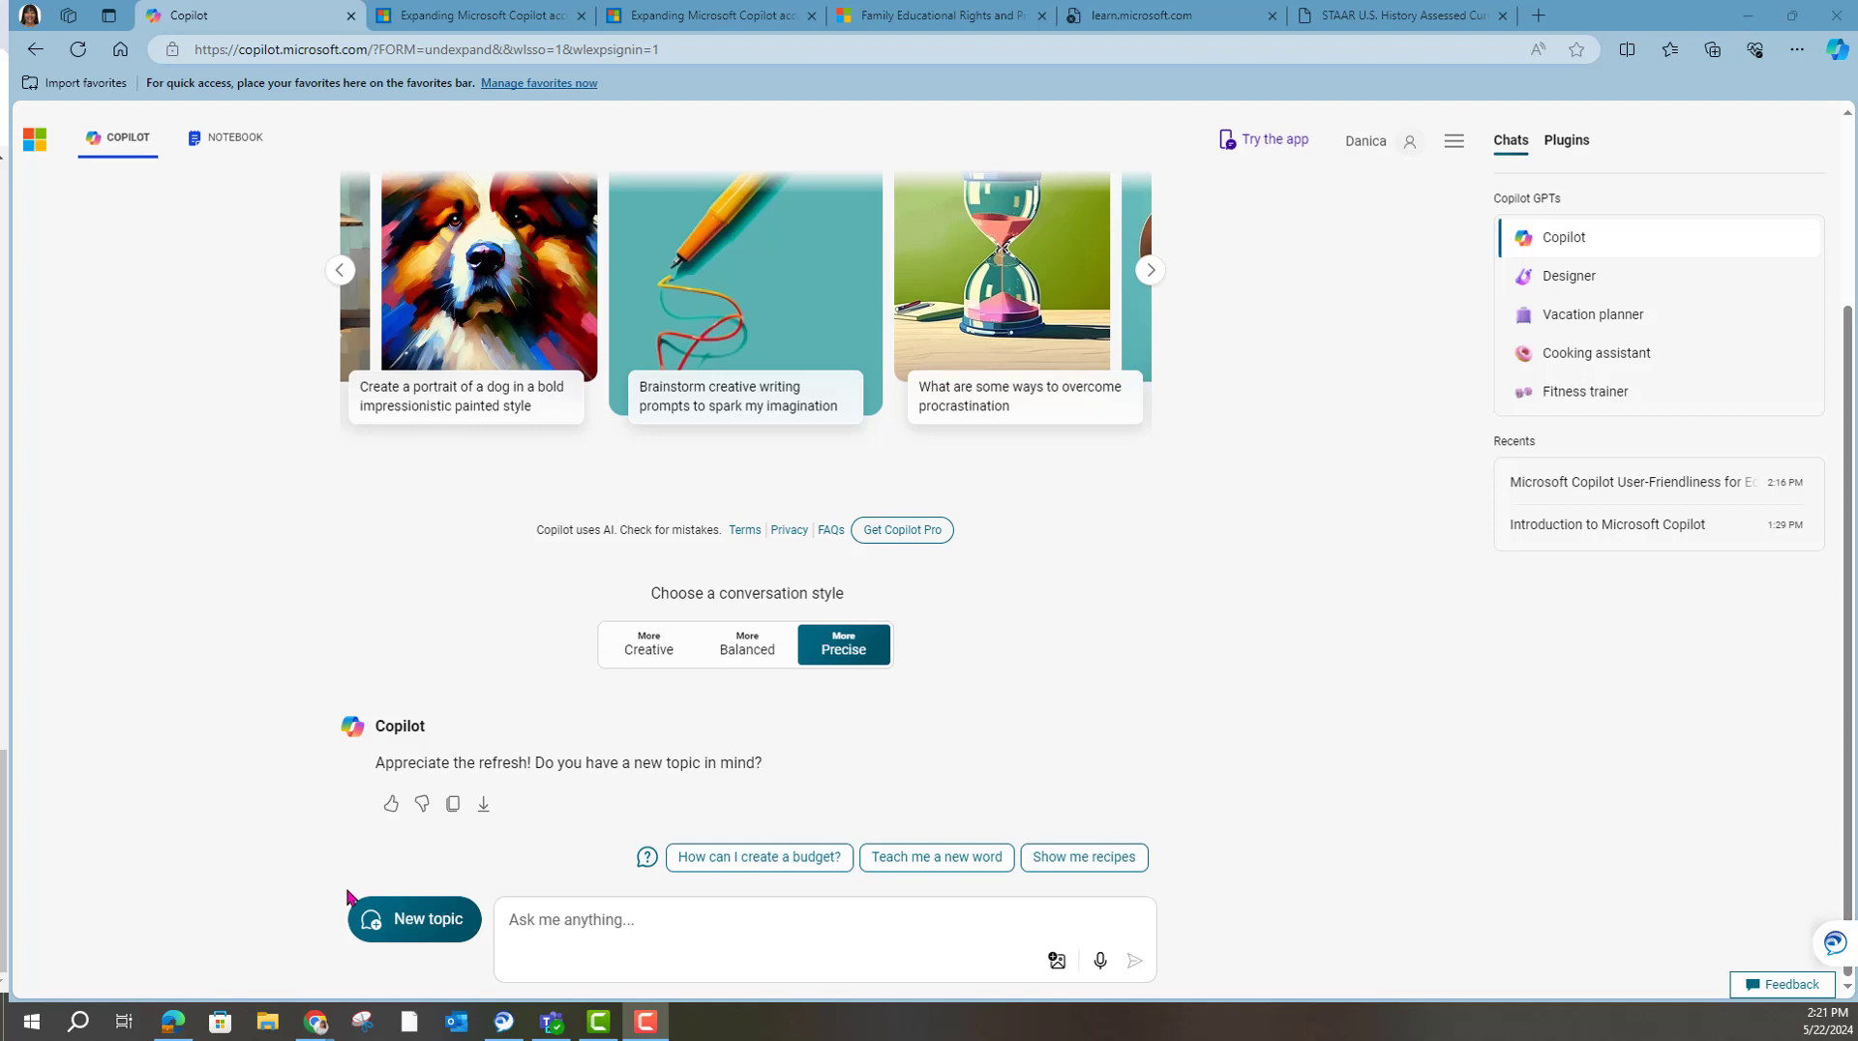
Request, in the Balanced conversation style, an 11th grade US history lesson plan on WWI Western Front technology with objectives, learning outcomes and suggested assessment activities
click(585, 913)
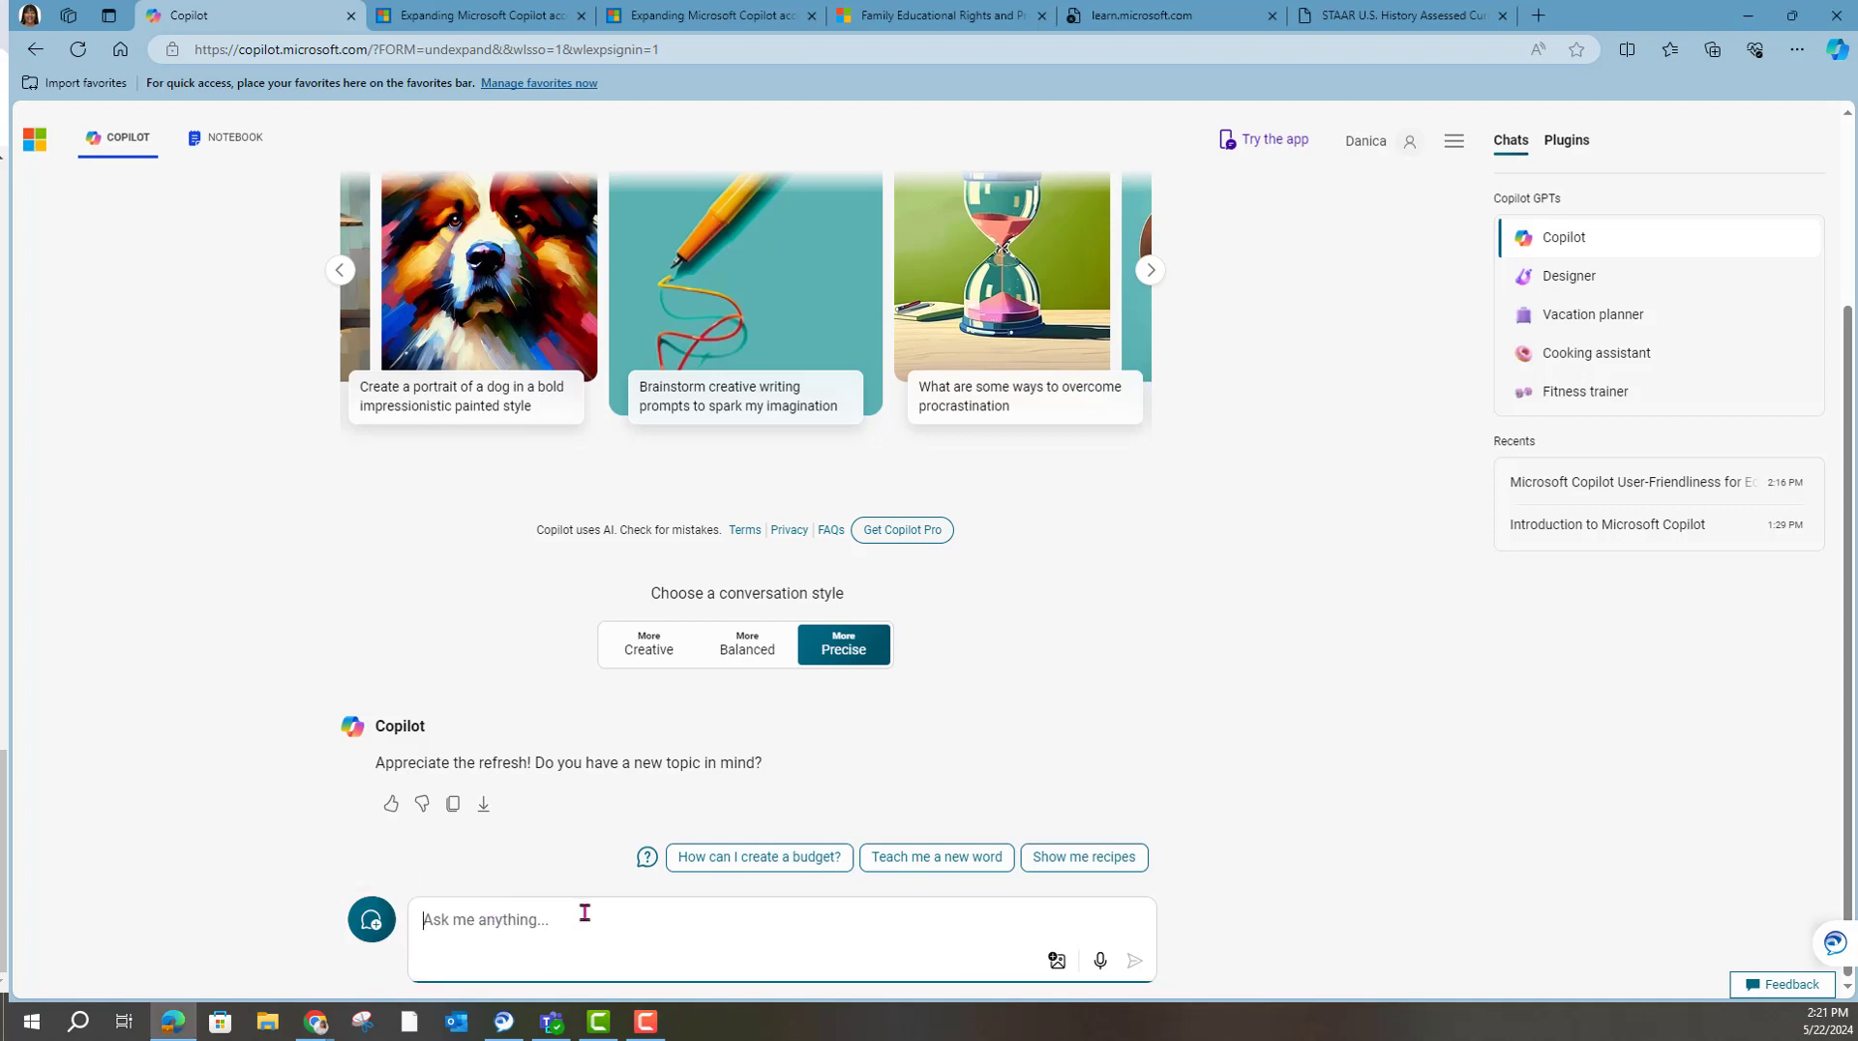
text(I am an 11th grade us history teacher. develop a lesson plan for the following standard  "analyze the impact of machine guns, airplanes, tanks, poison gas, and trench warfare as significant technological innovations in World War I on the Western Front". Include objectives, learning outocmes, and suggest activities for assessment.)
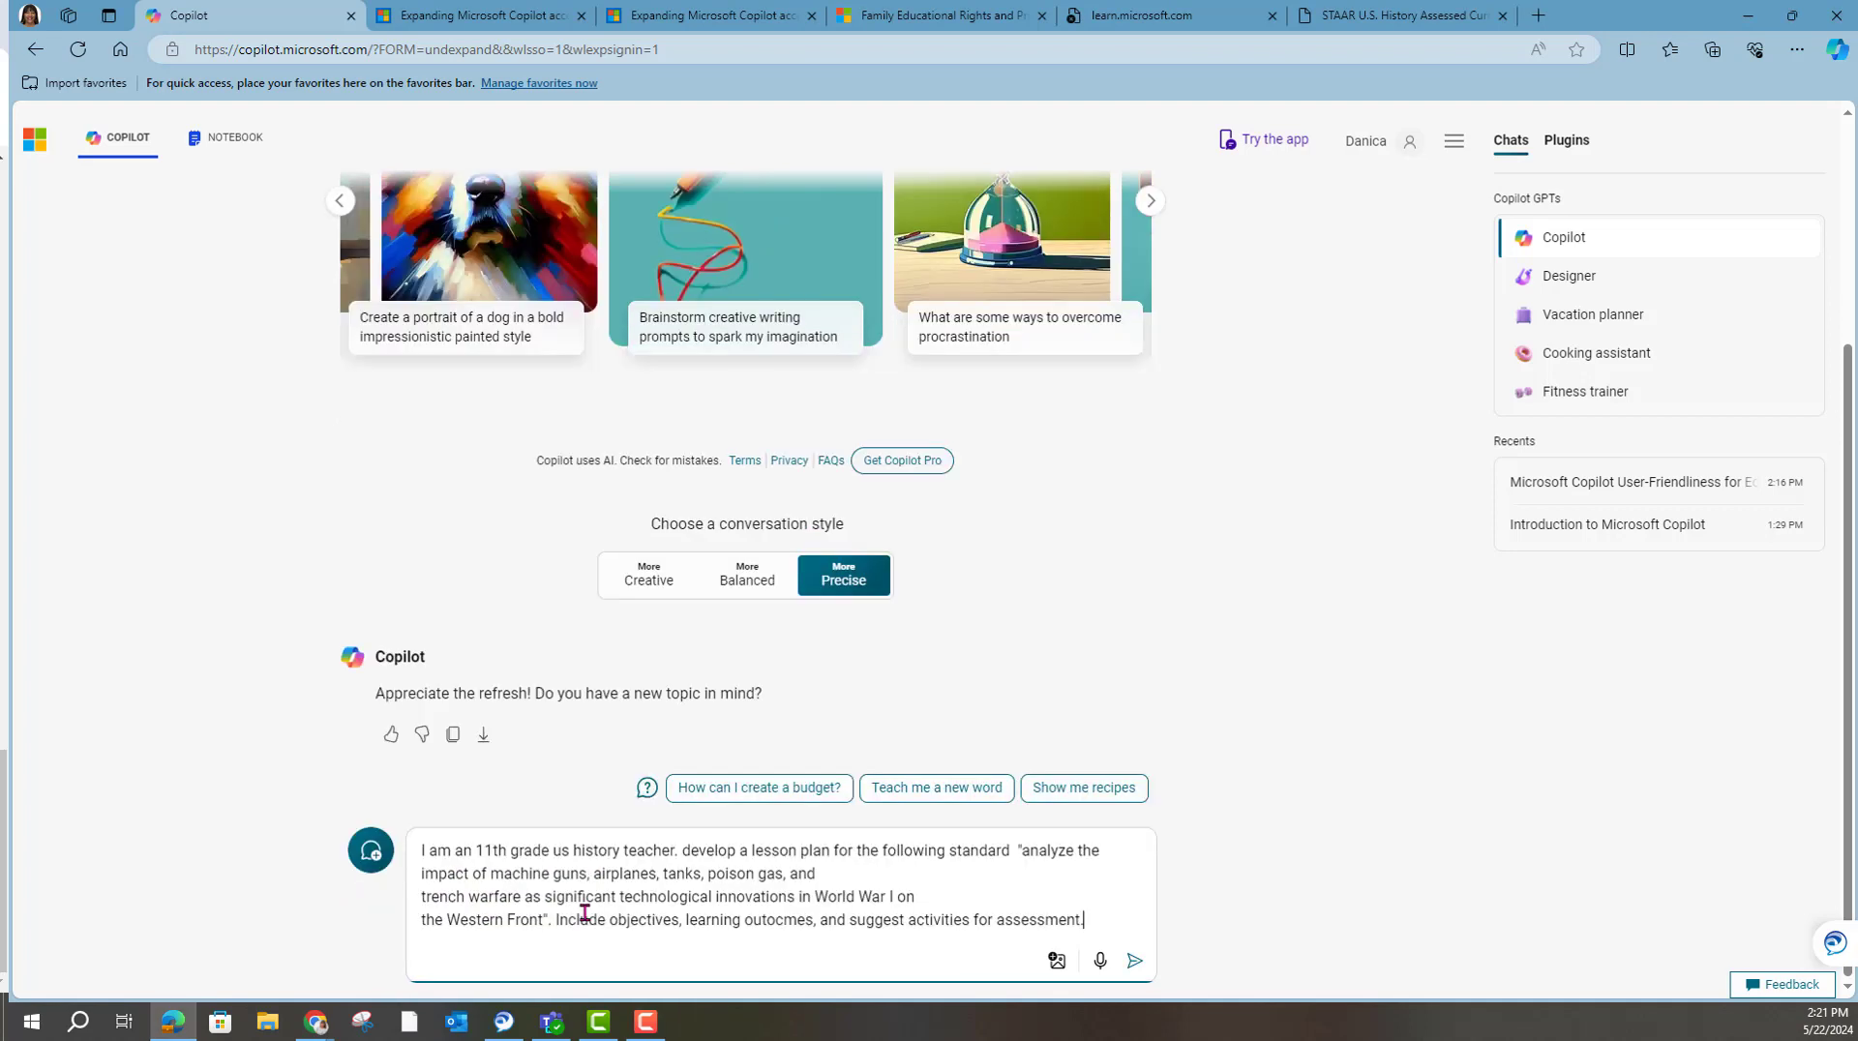
click(749, 584)
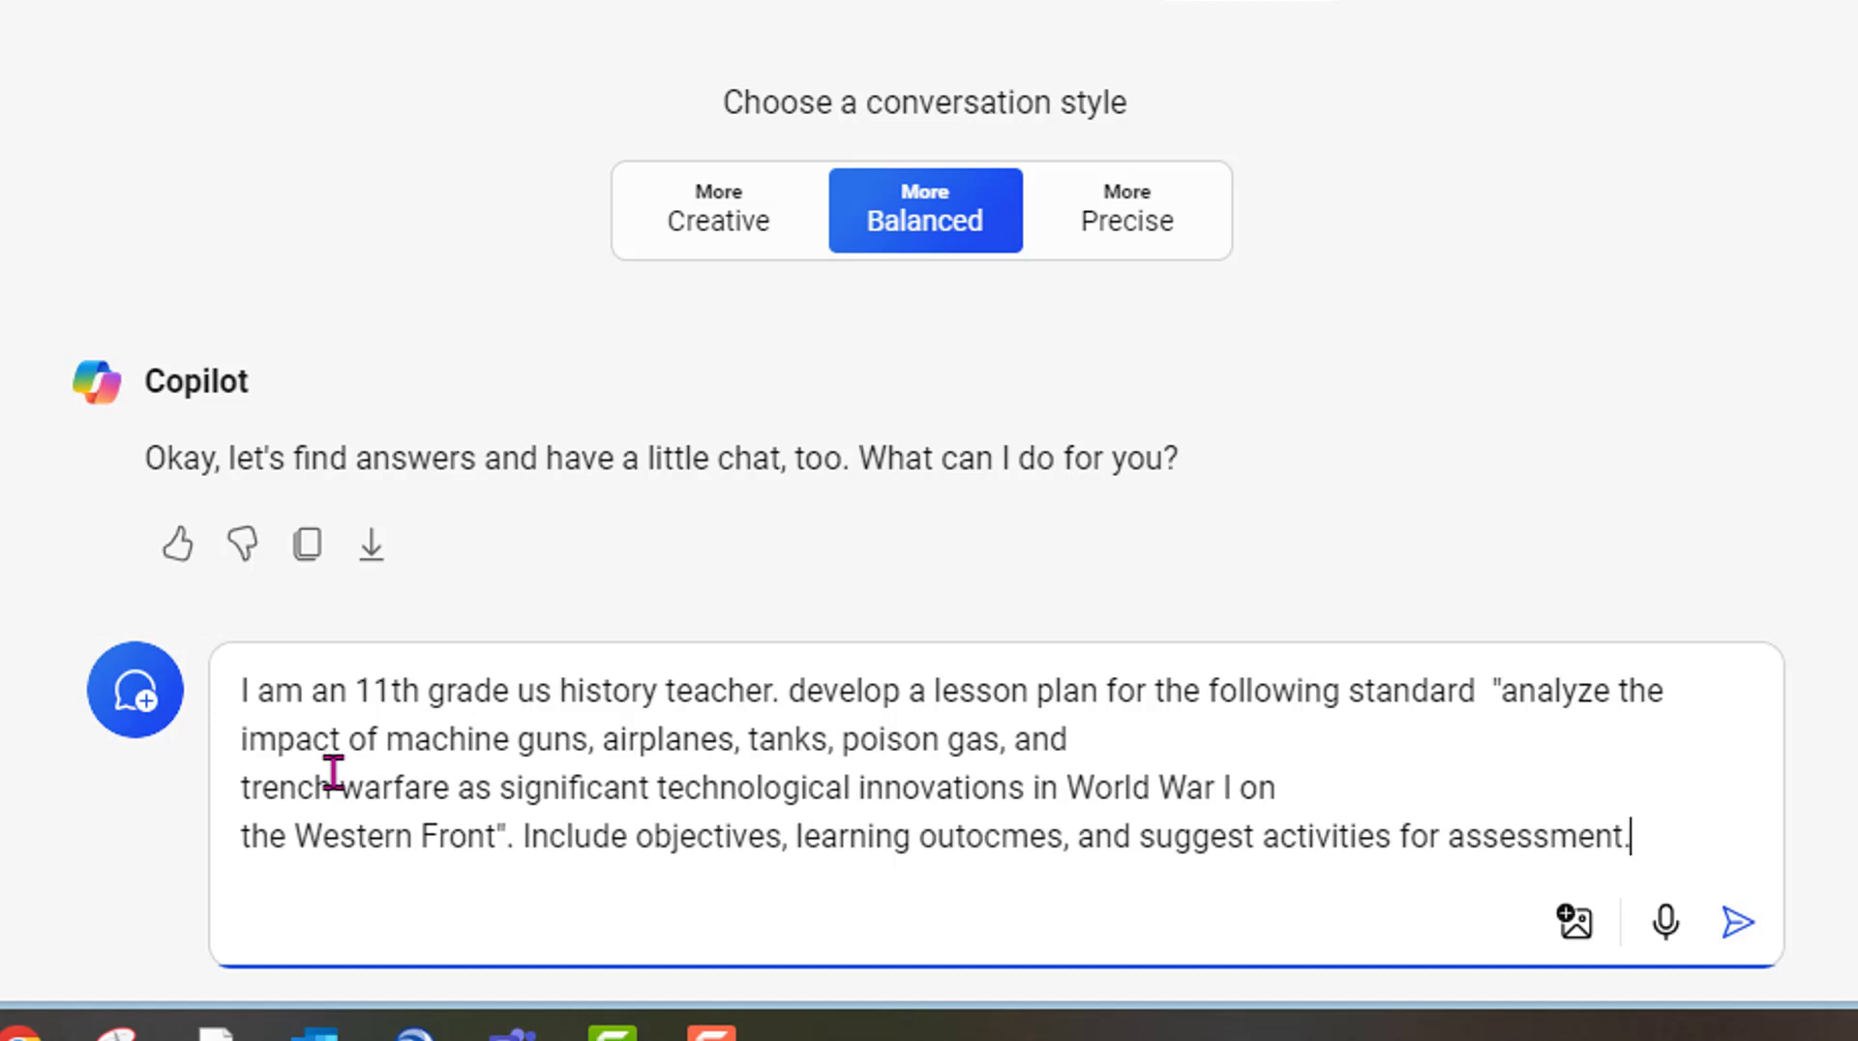
click(1736, 931)
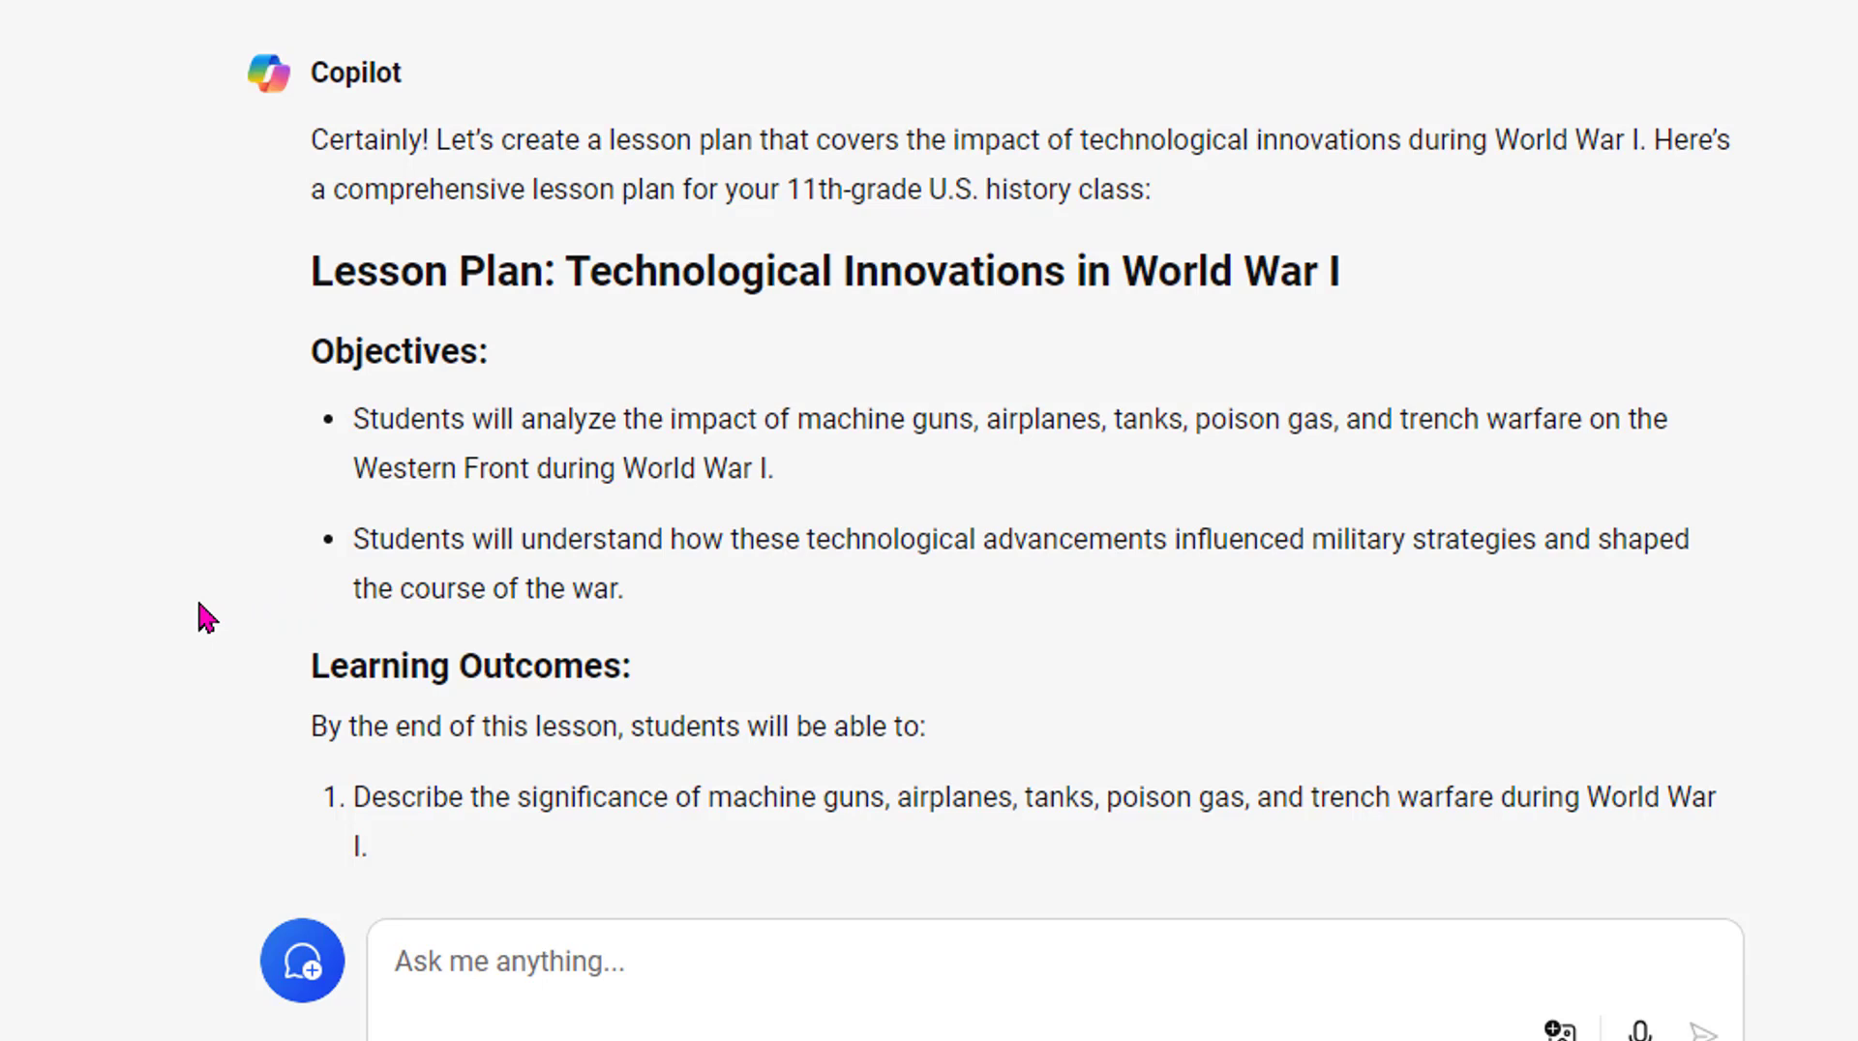
Read through the generated lesson plan from its objectives and lesson sequence down to the conclusion and additional resource links
scroll(202, 619, down, 3)
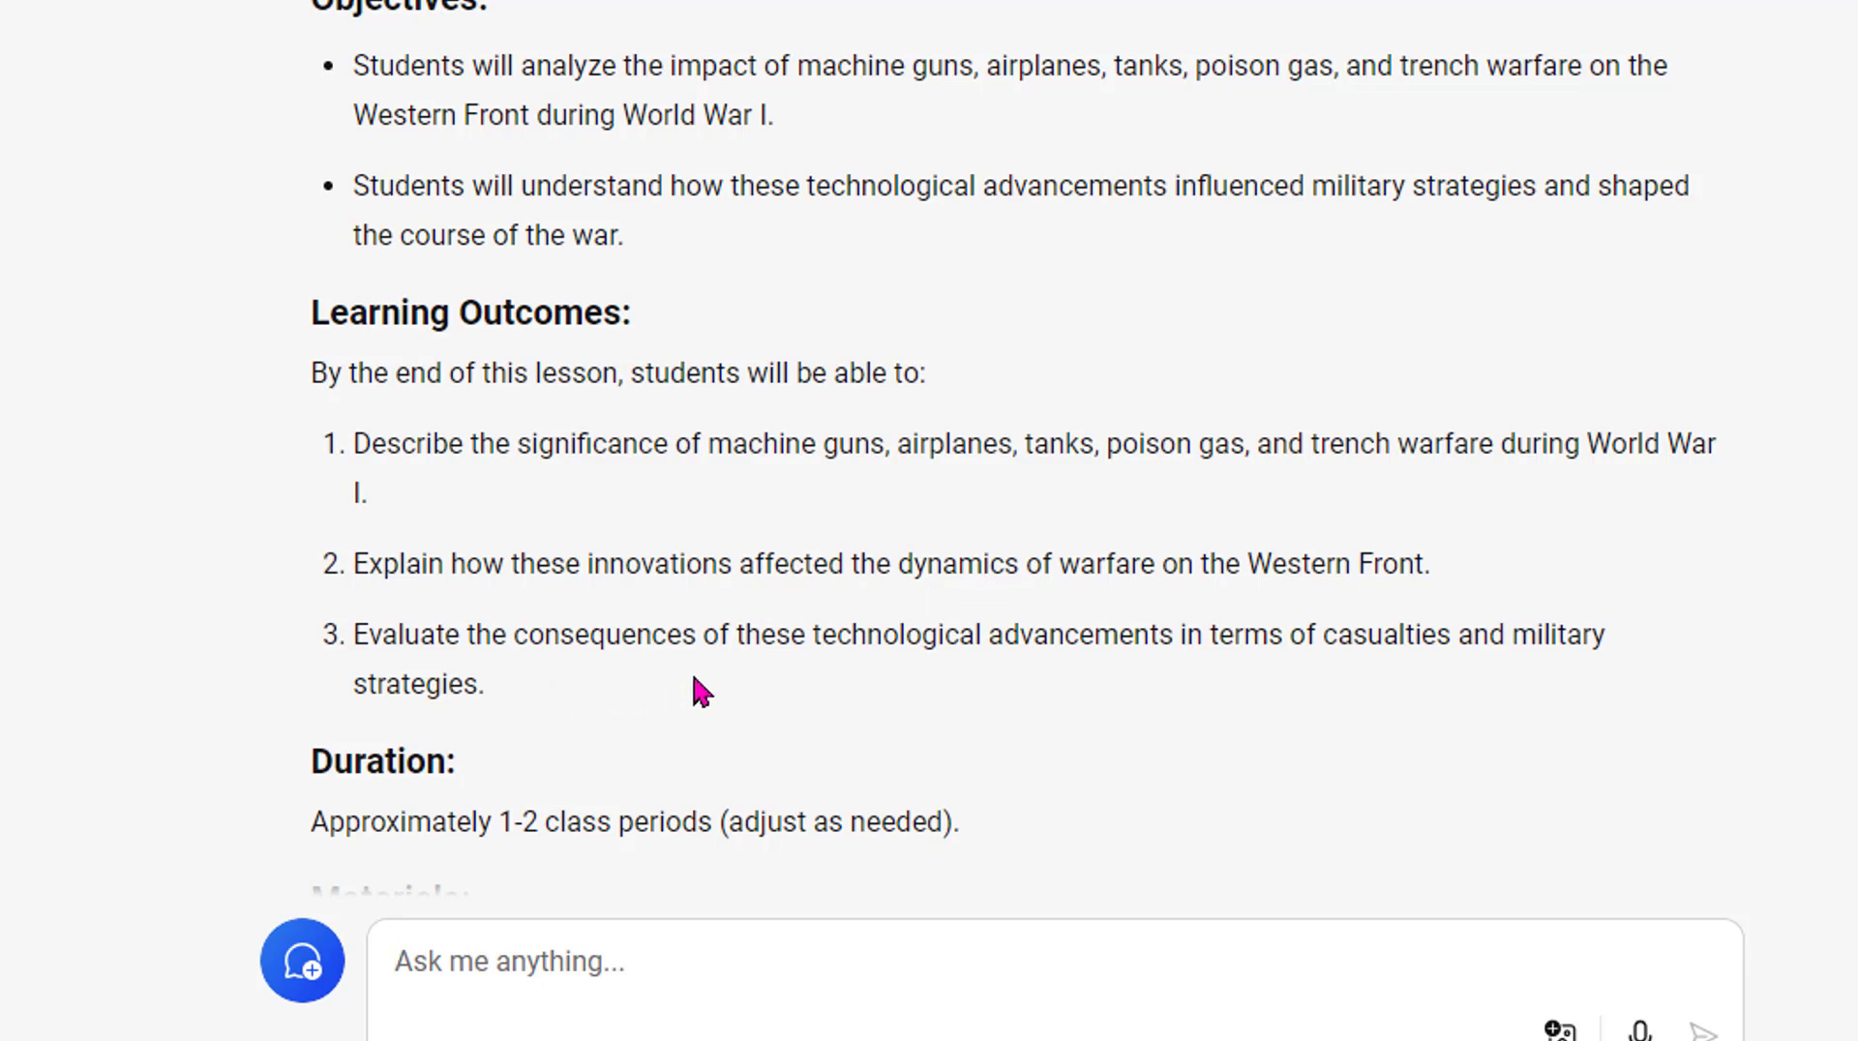
scroll(1323, 745, down, 5)
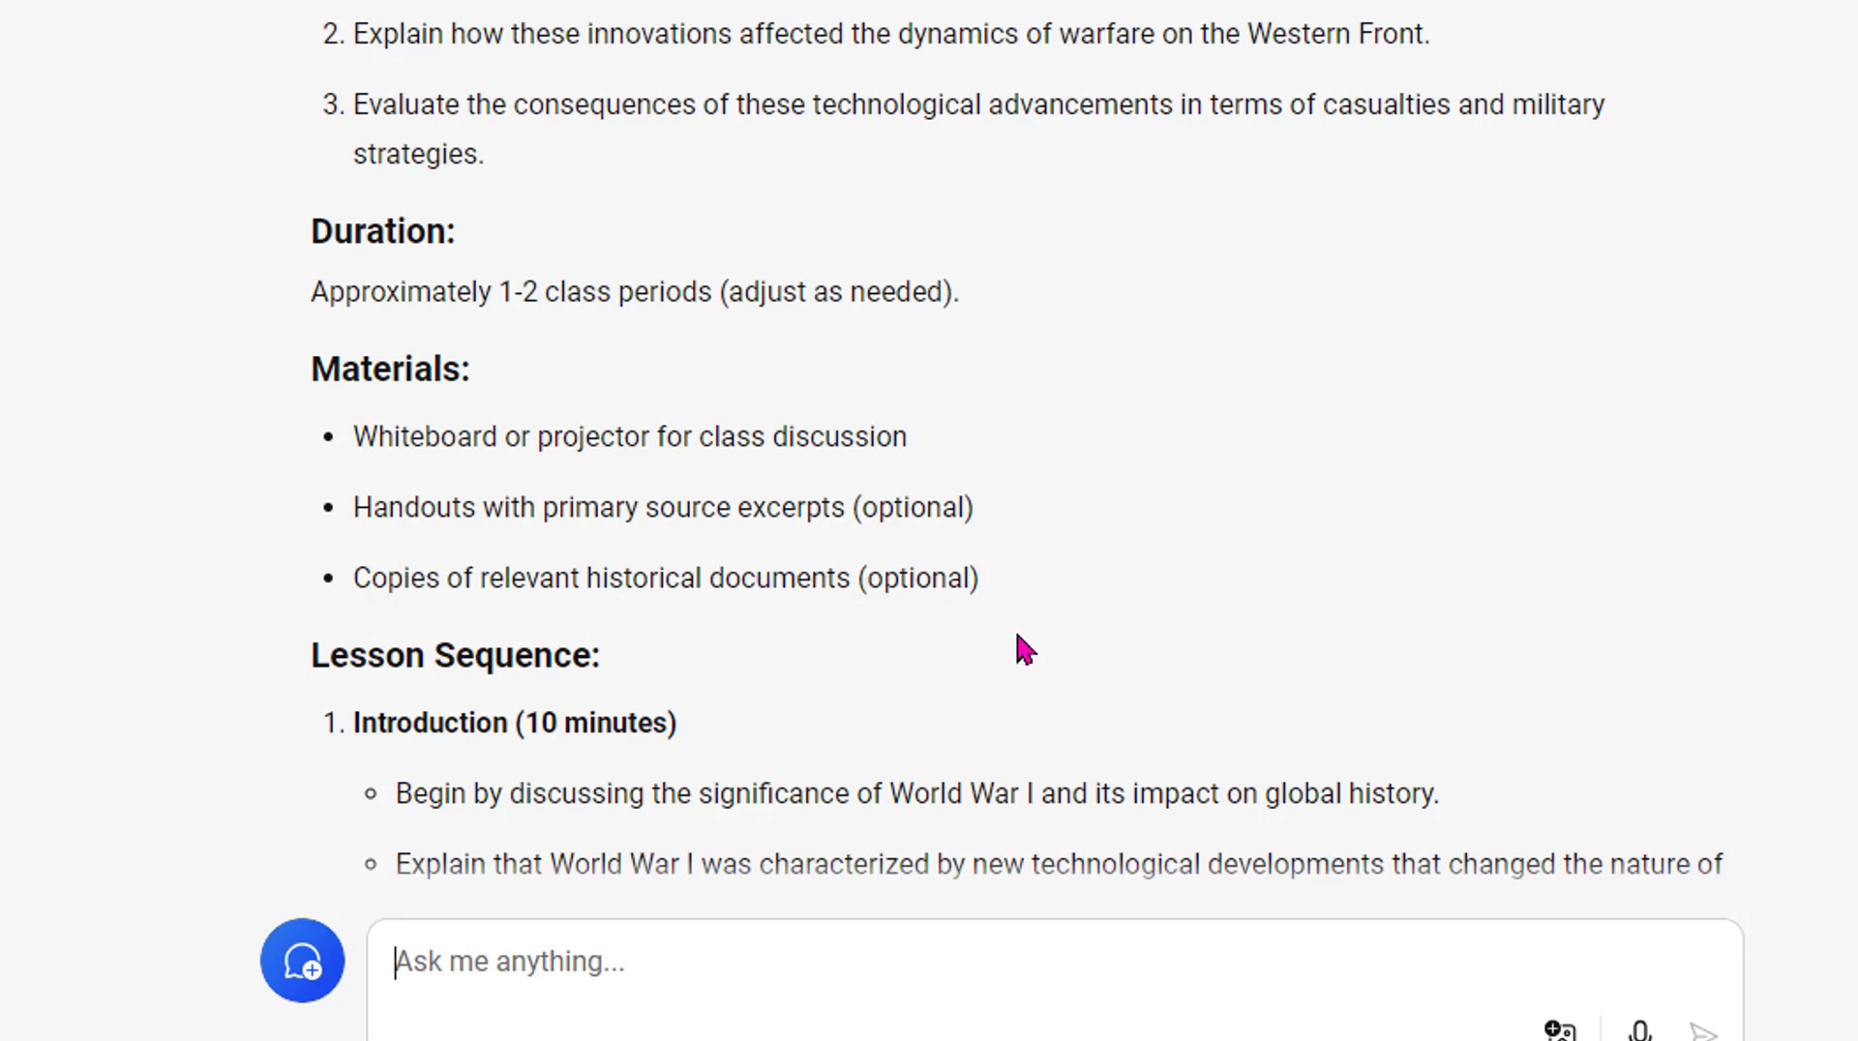
scroll(1055, 702, down, 3)
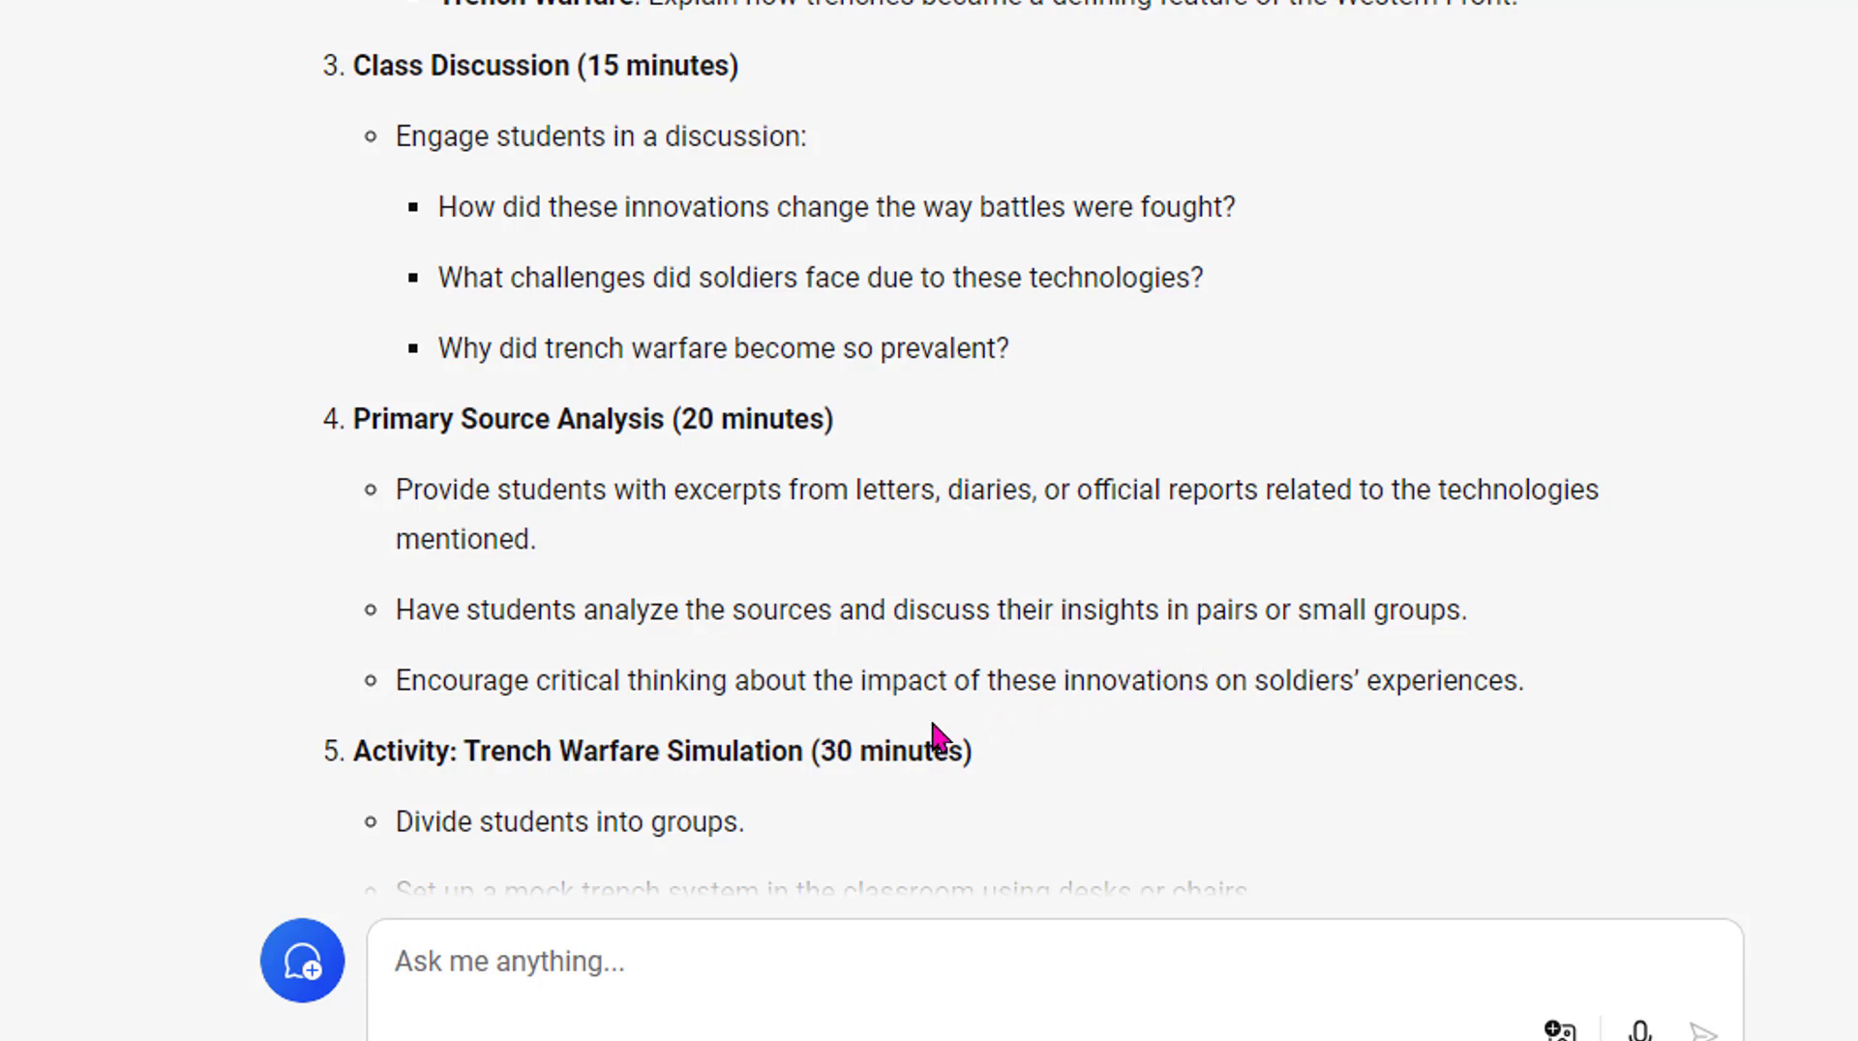
scroll(1053, 762, down, 2)
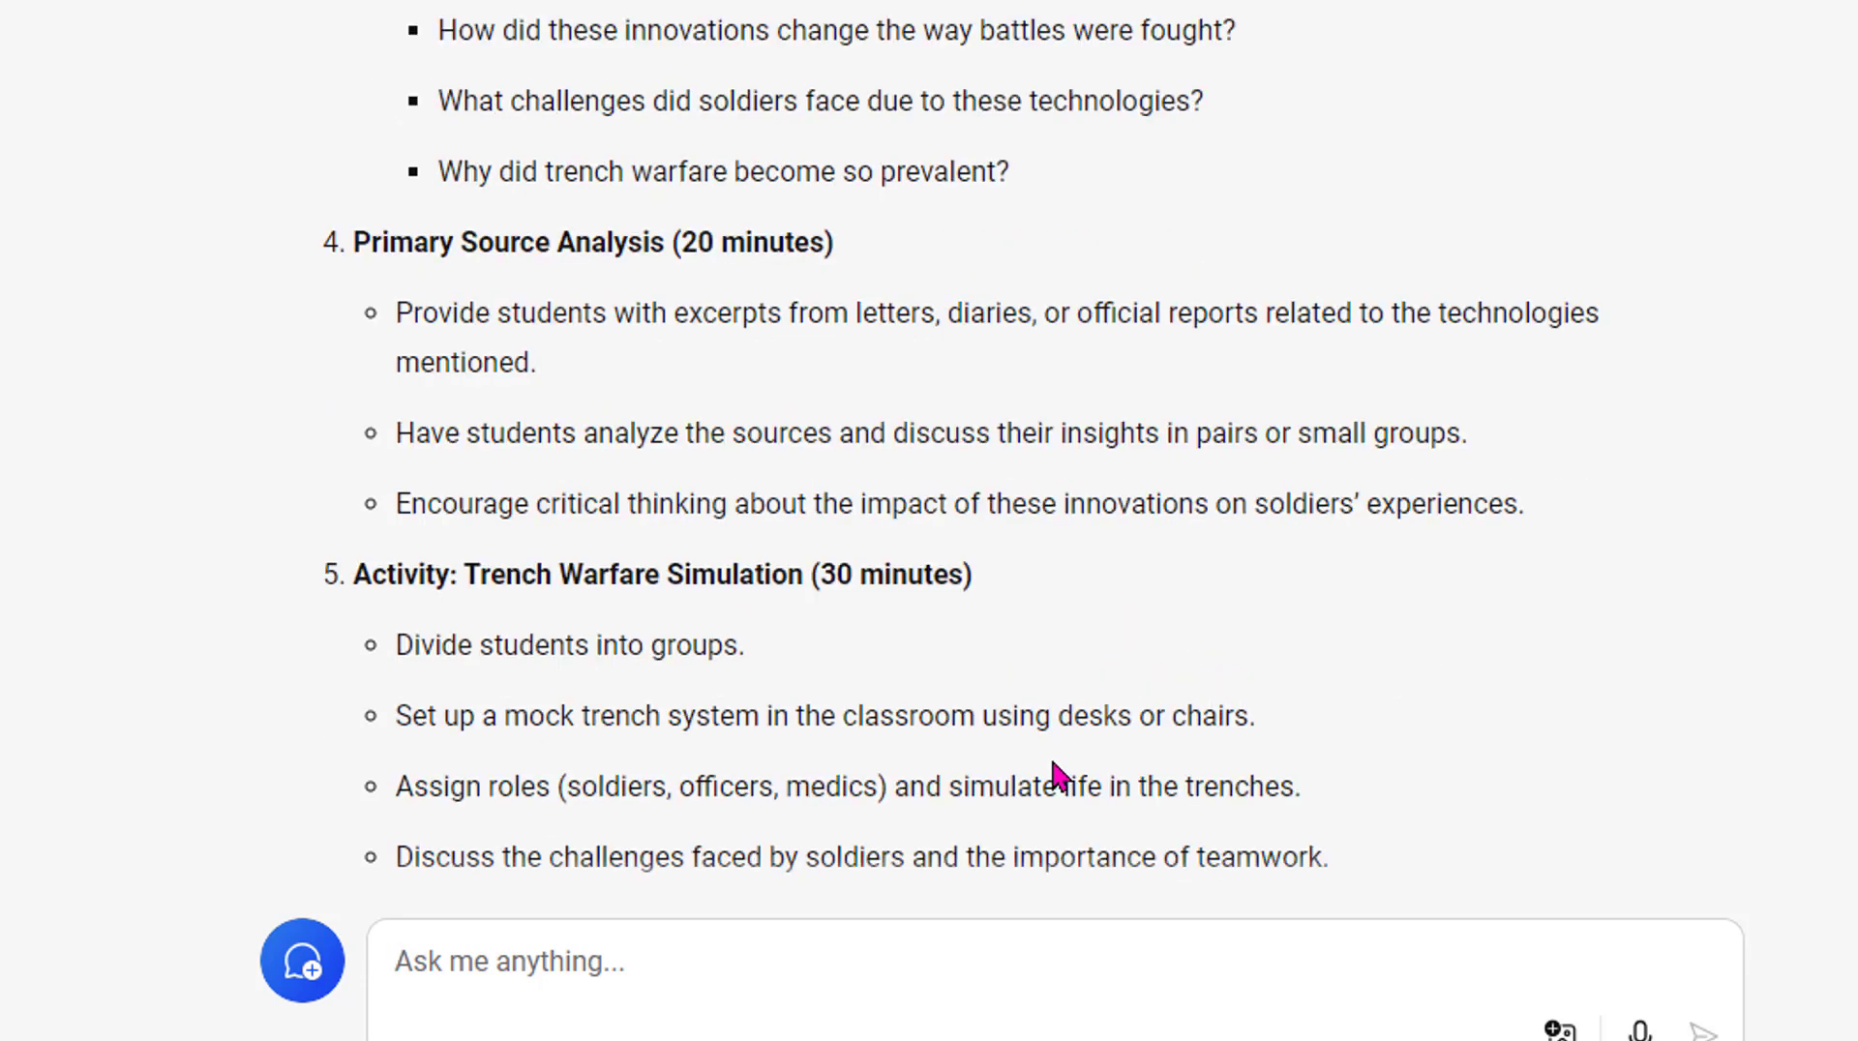
scroll(871, 695, down, 2)
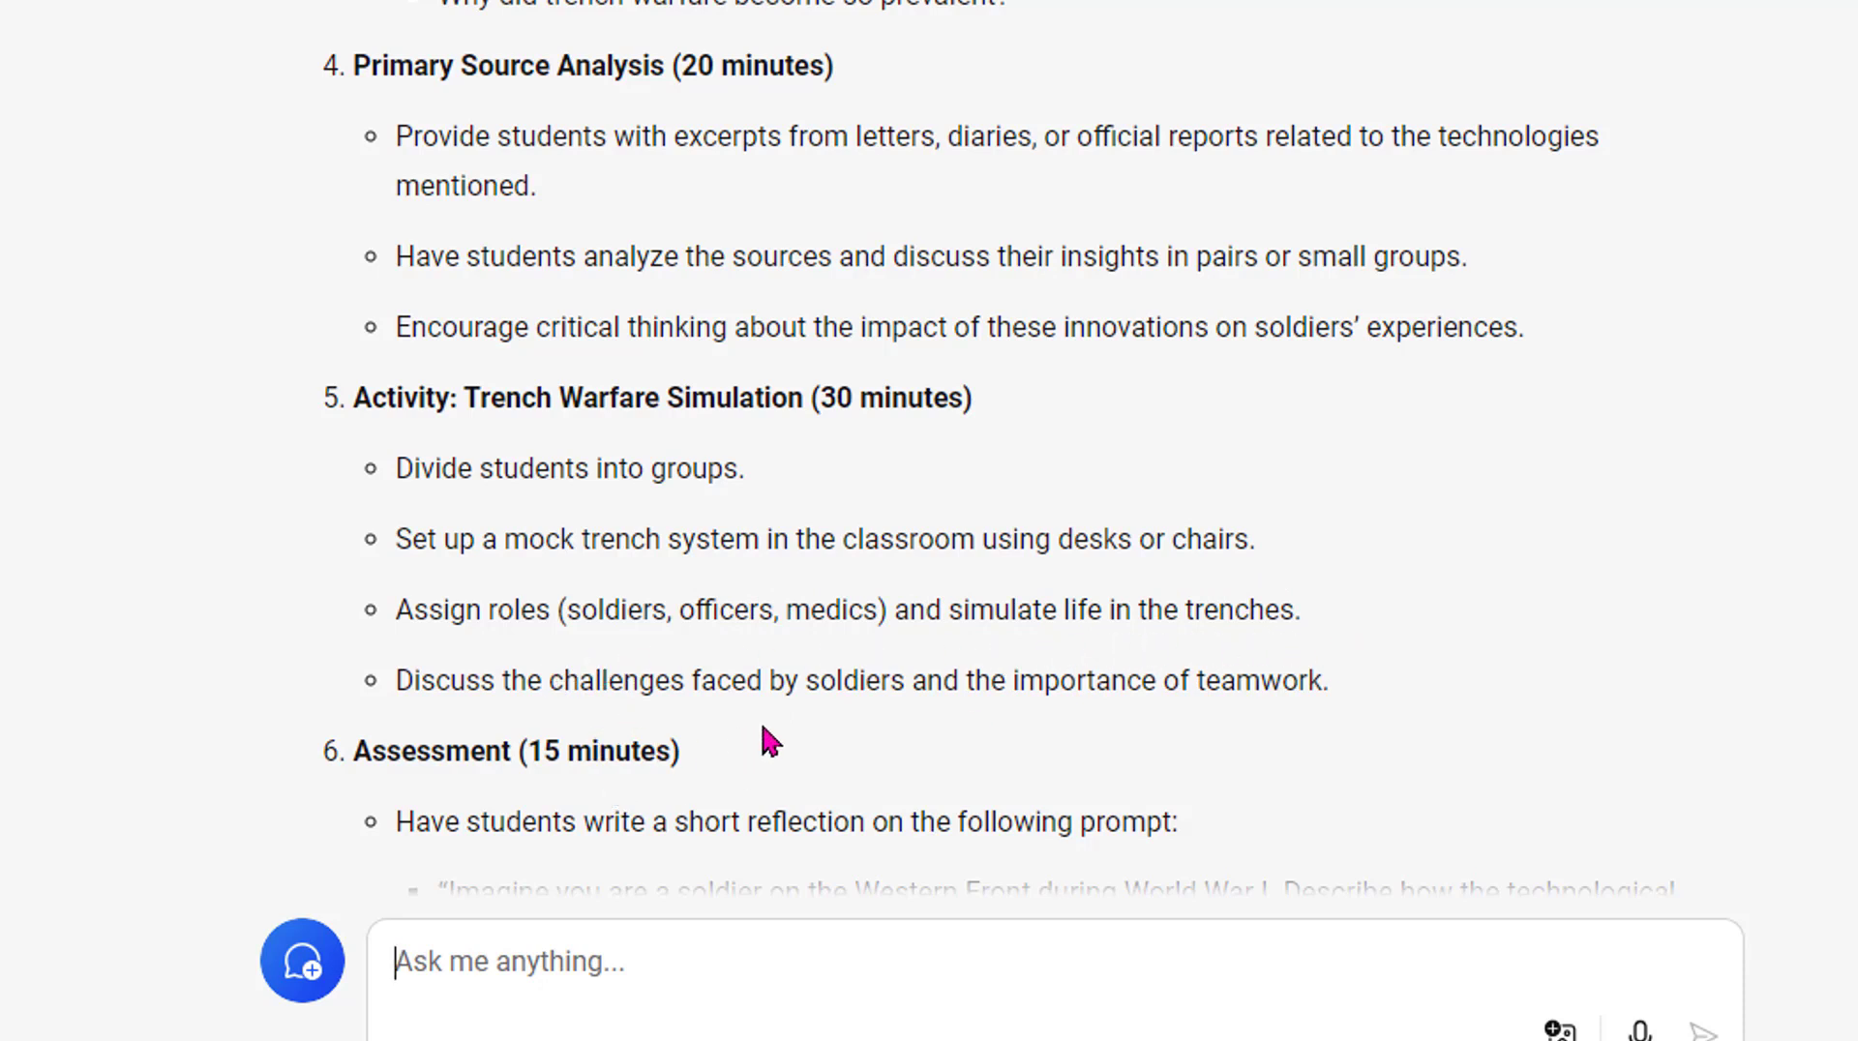
scroll(1065, 744, down, 3)
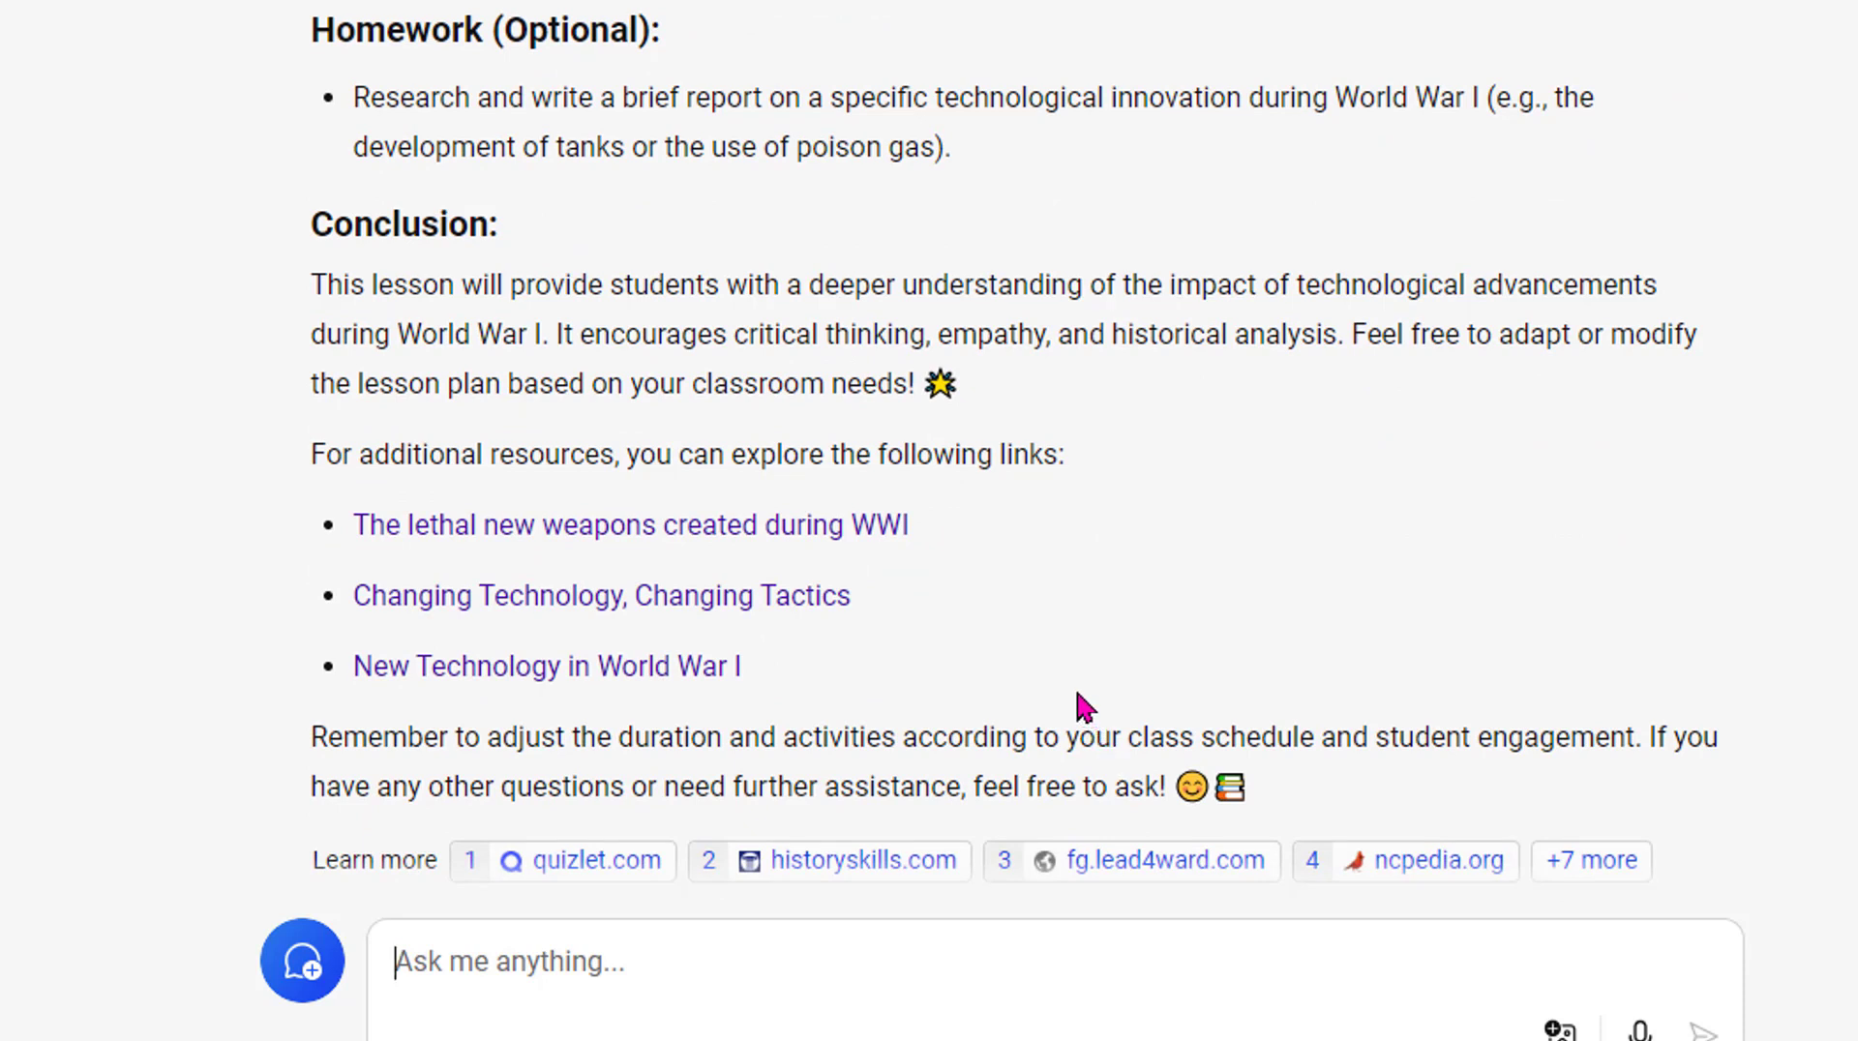
Open the three additional resource links on World War I weapons, changing tactics and new technology in separate new tabs
right_click(689, 527)
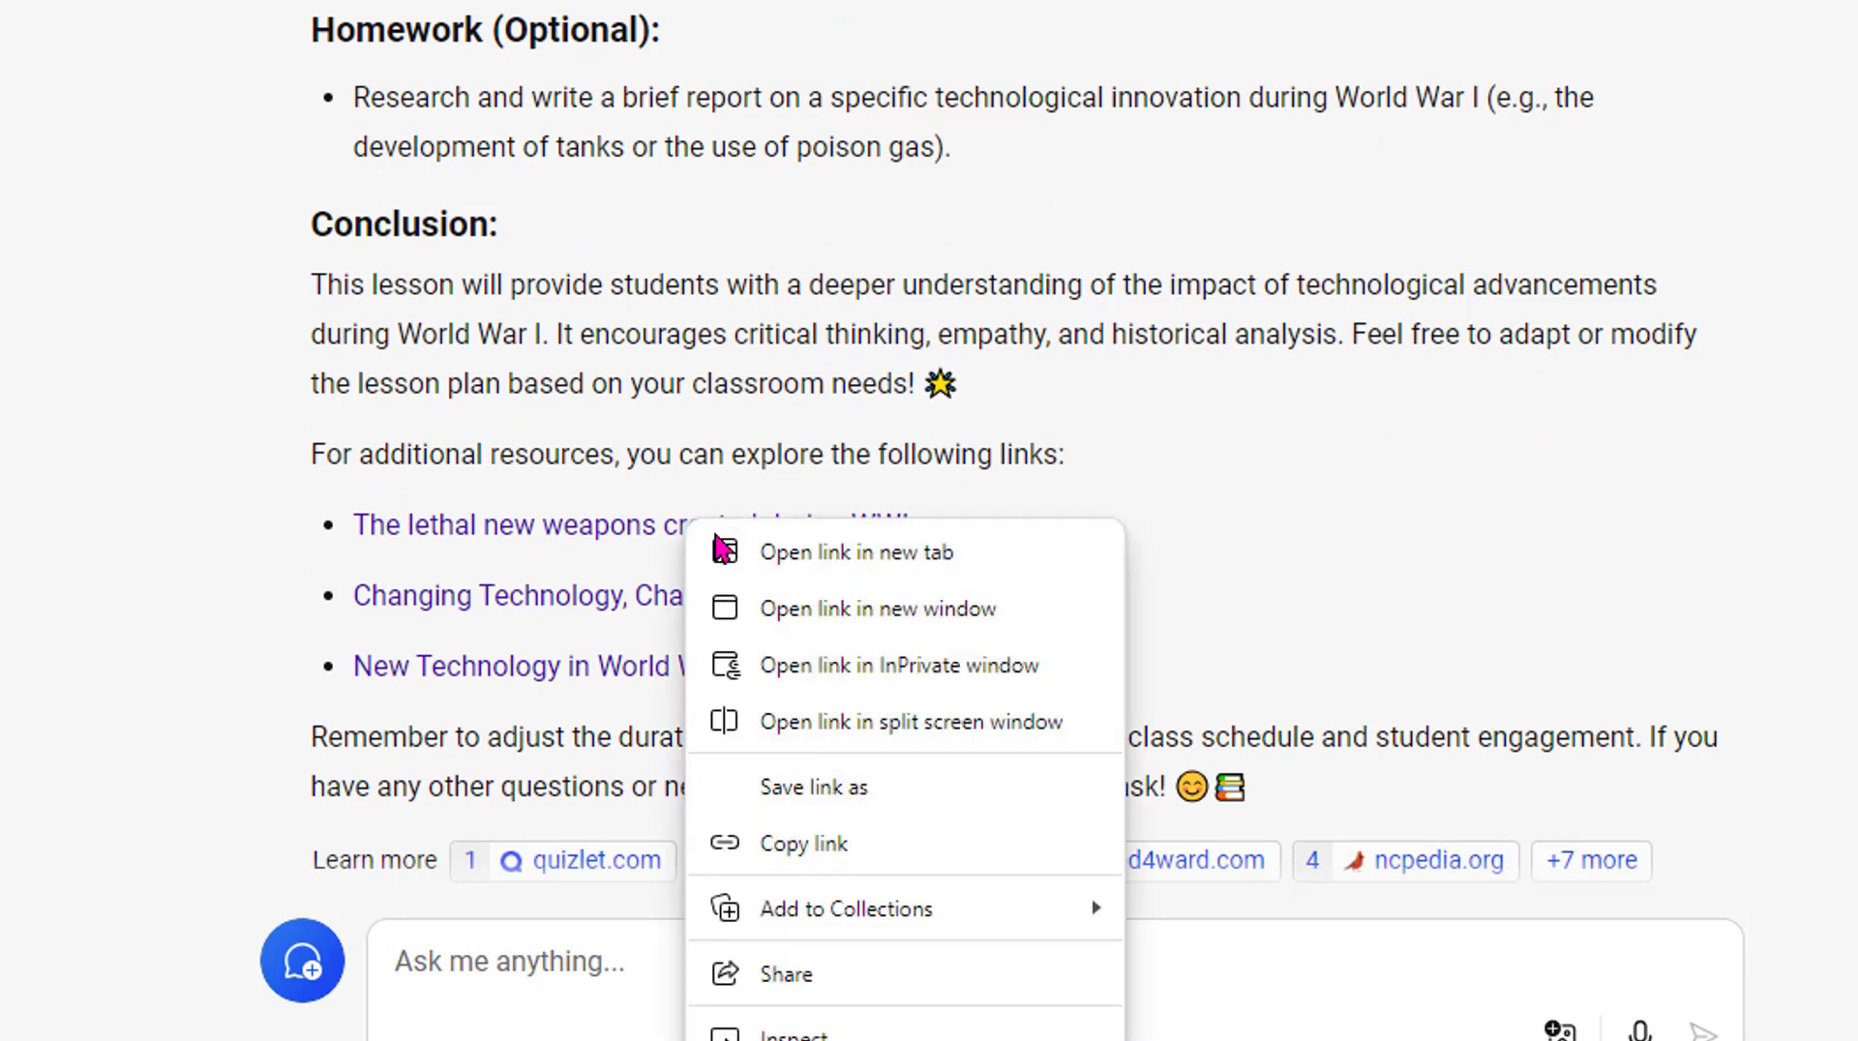
click(799, 571)
right_click(713, 606)
click(871, 89)
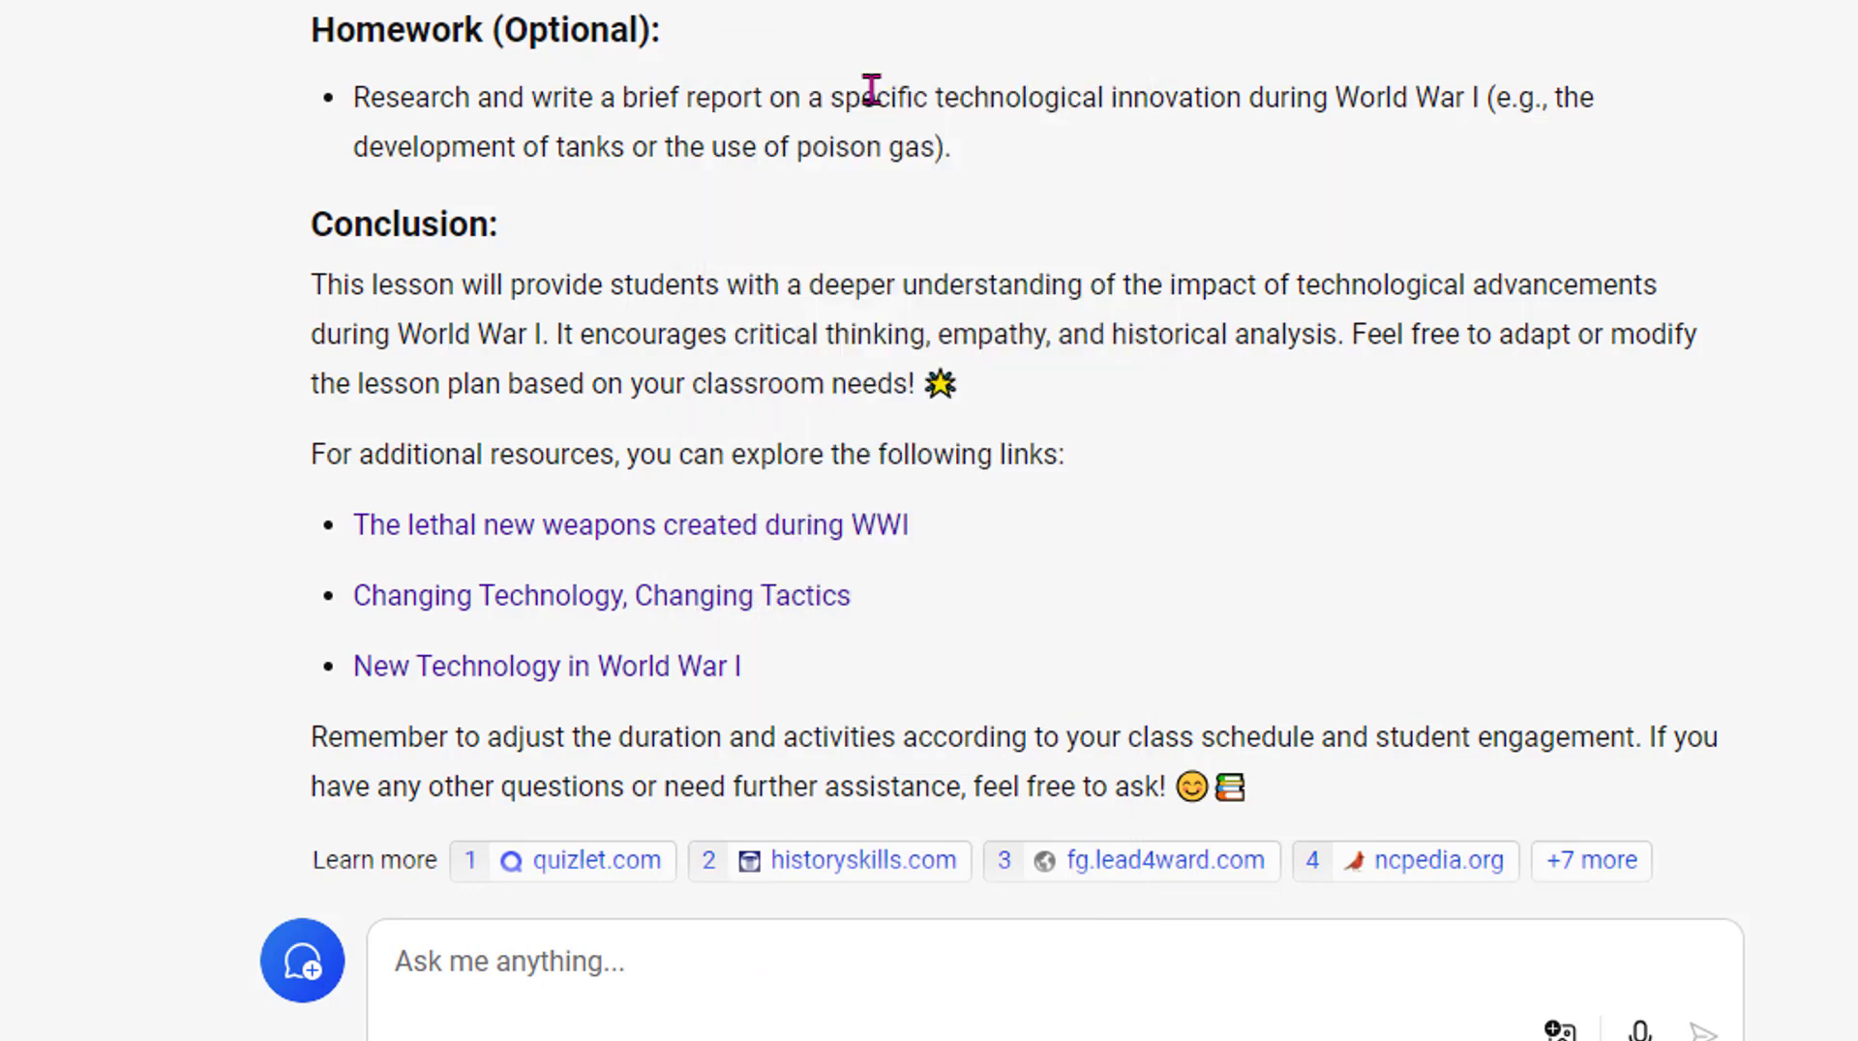
right_click(620, 670)
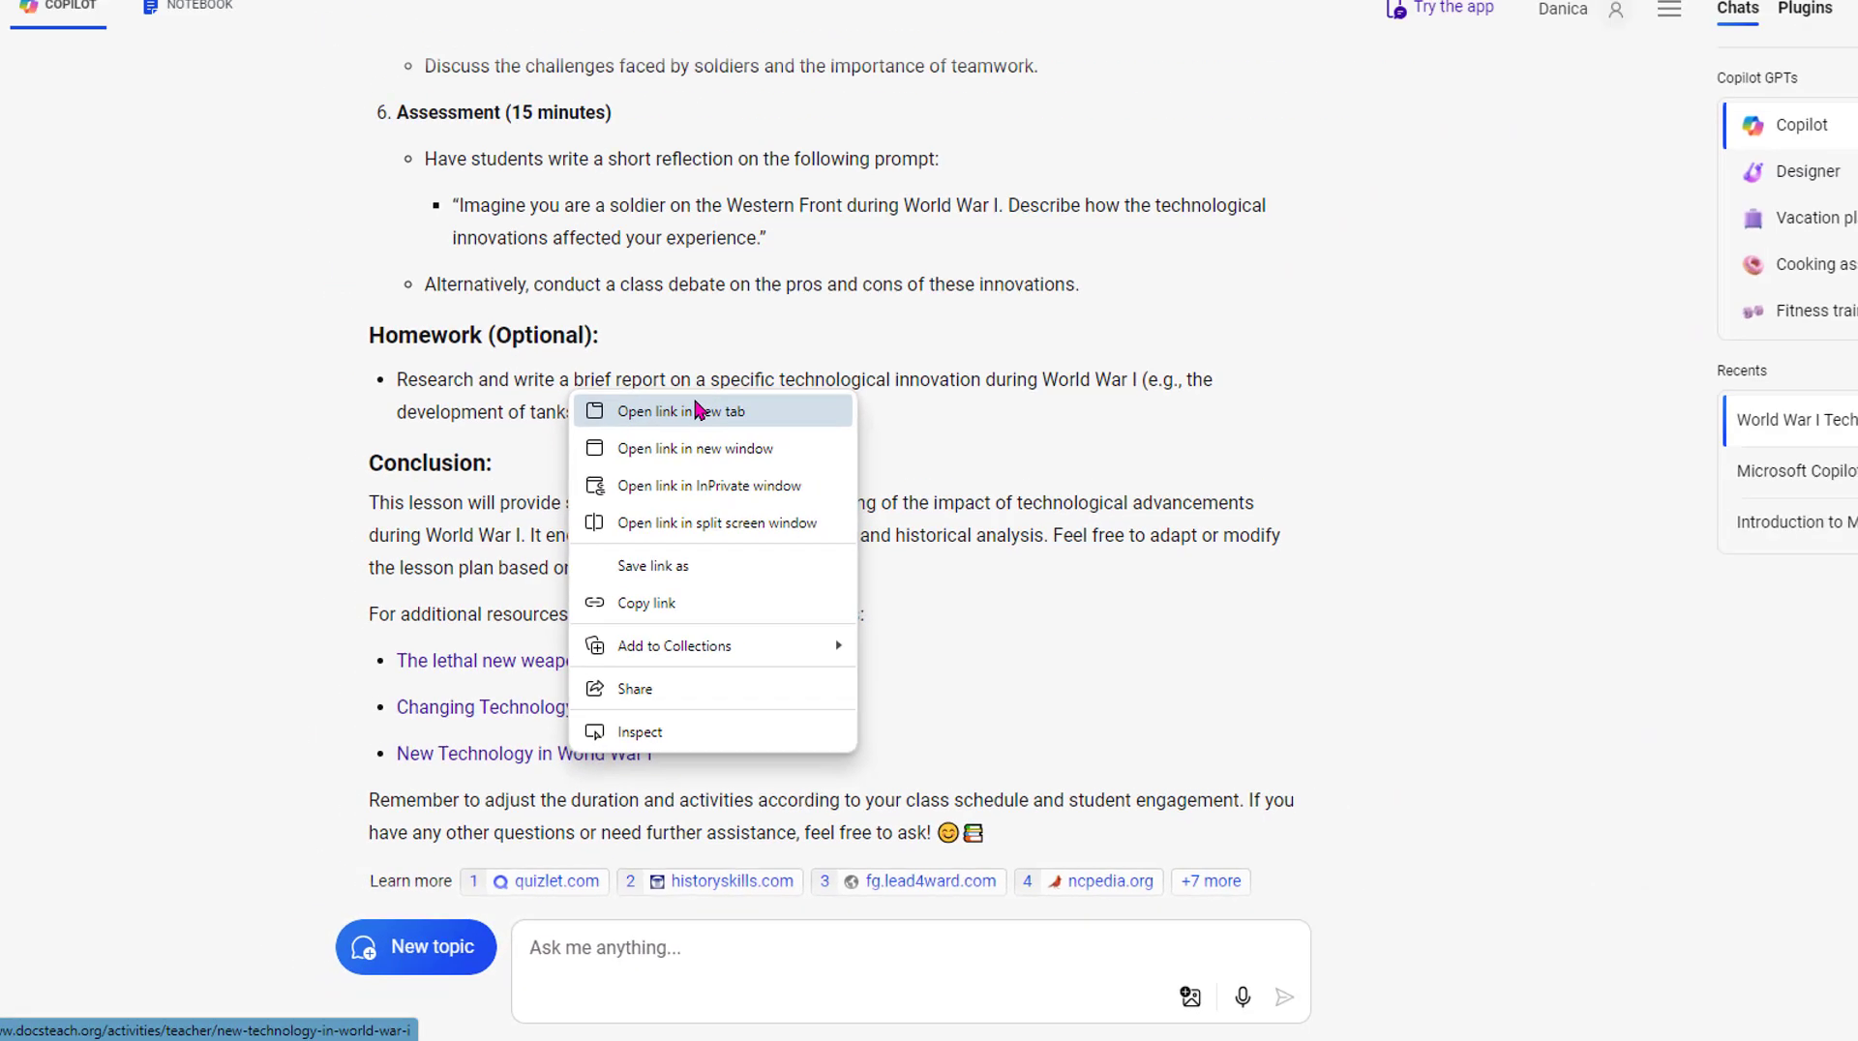
click(696, 406)
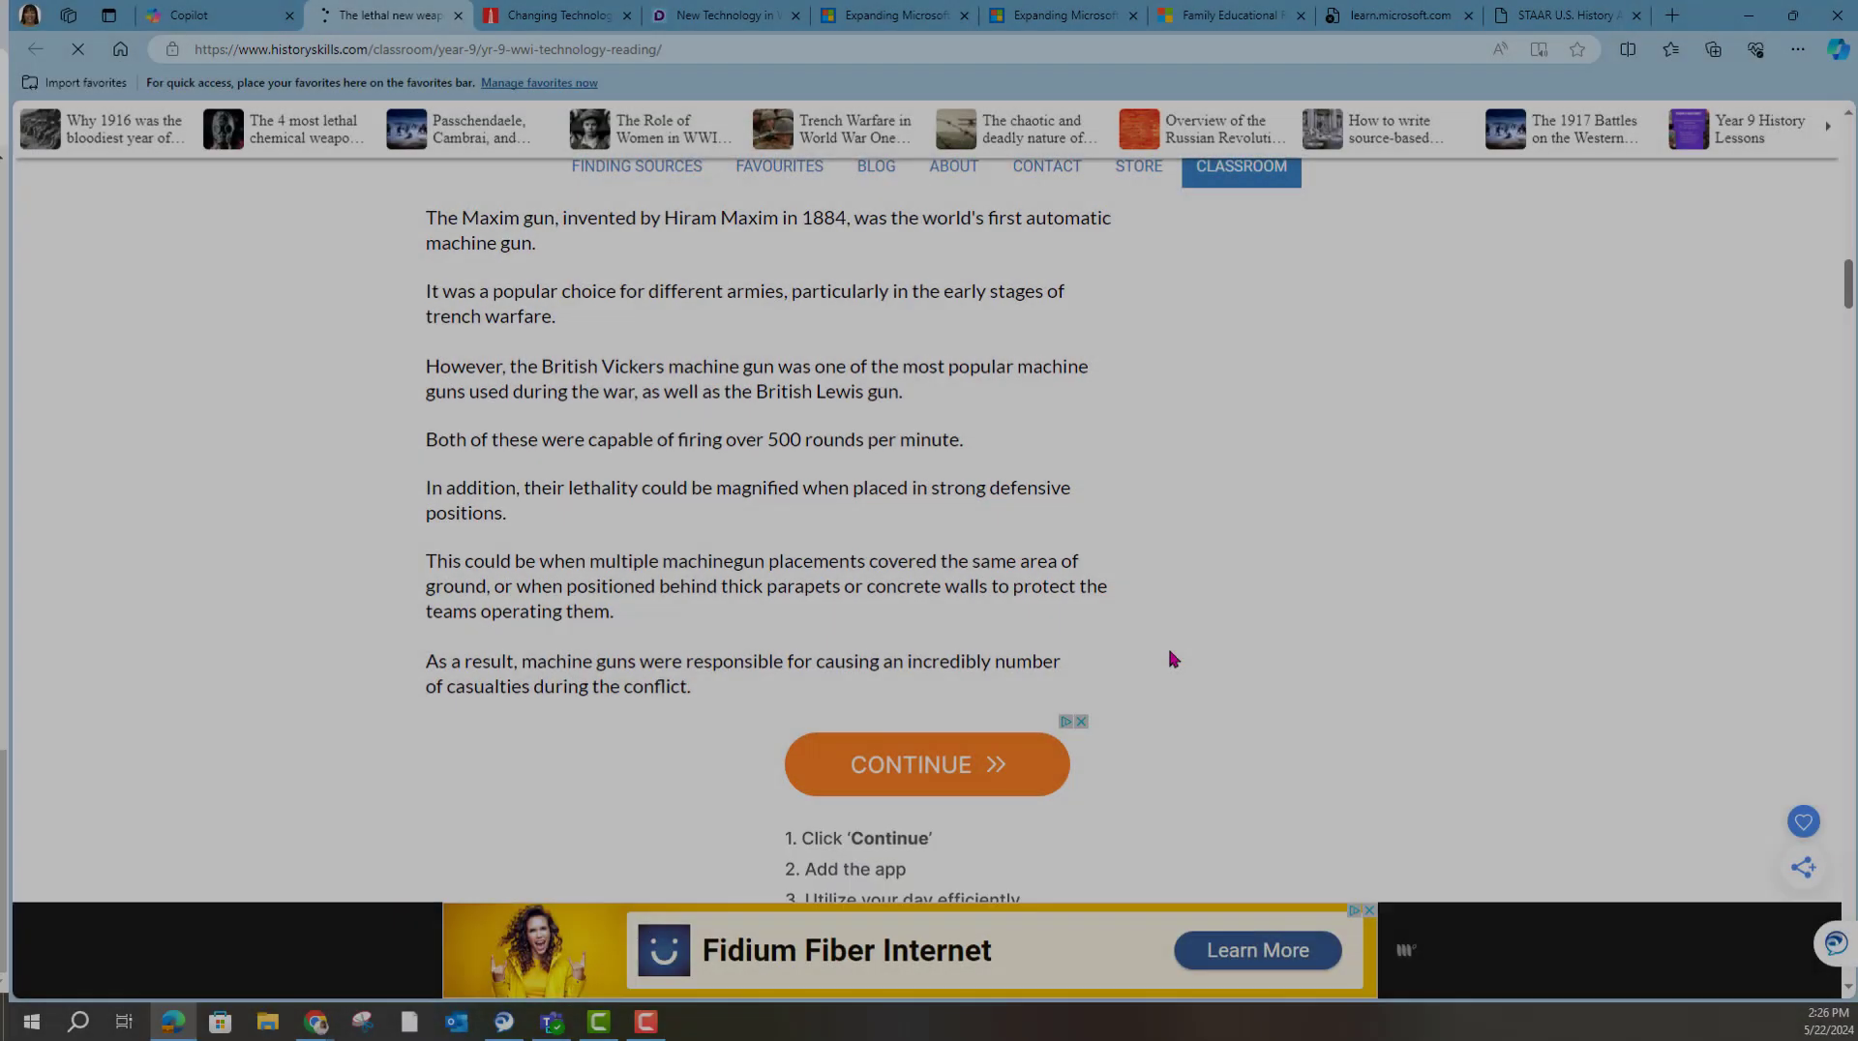
Skim the History Skills article on the lethal new weapons created during WWI
scroll(1170, 653, down, 10)
scroll(1170, 658, down, 14)
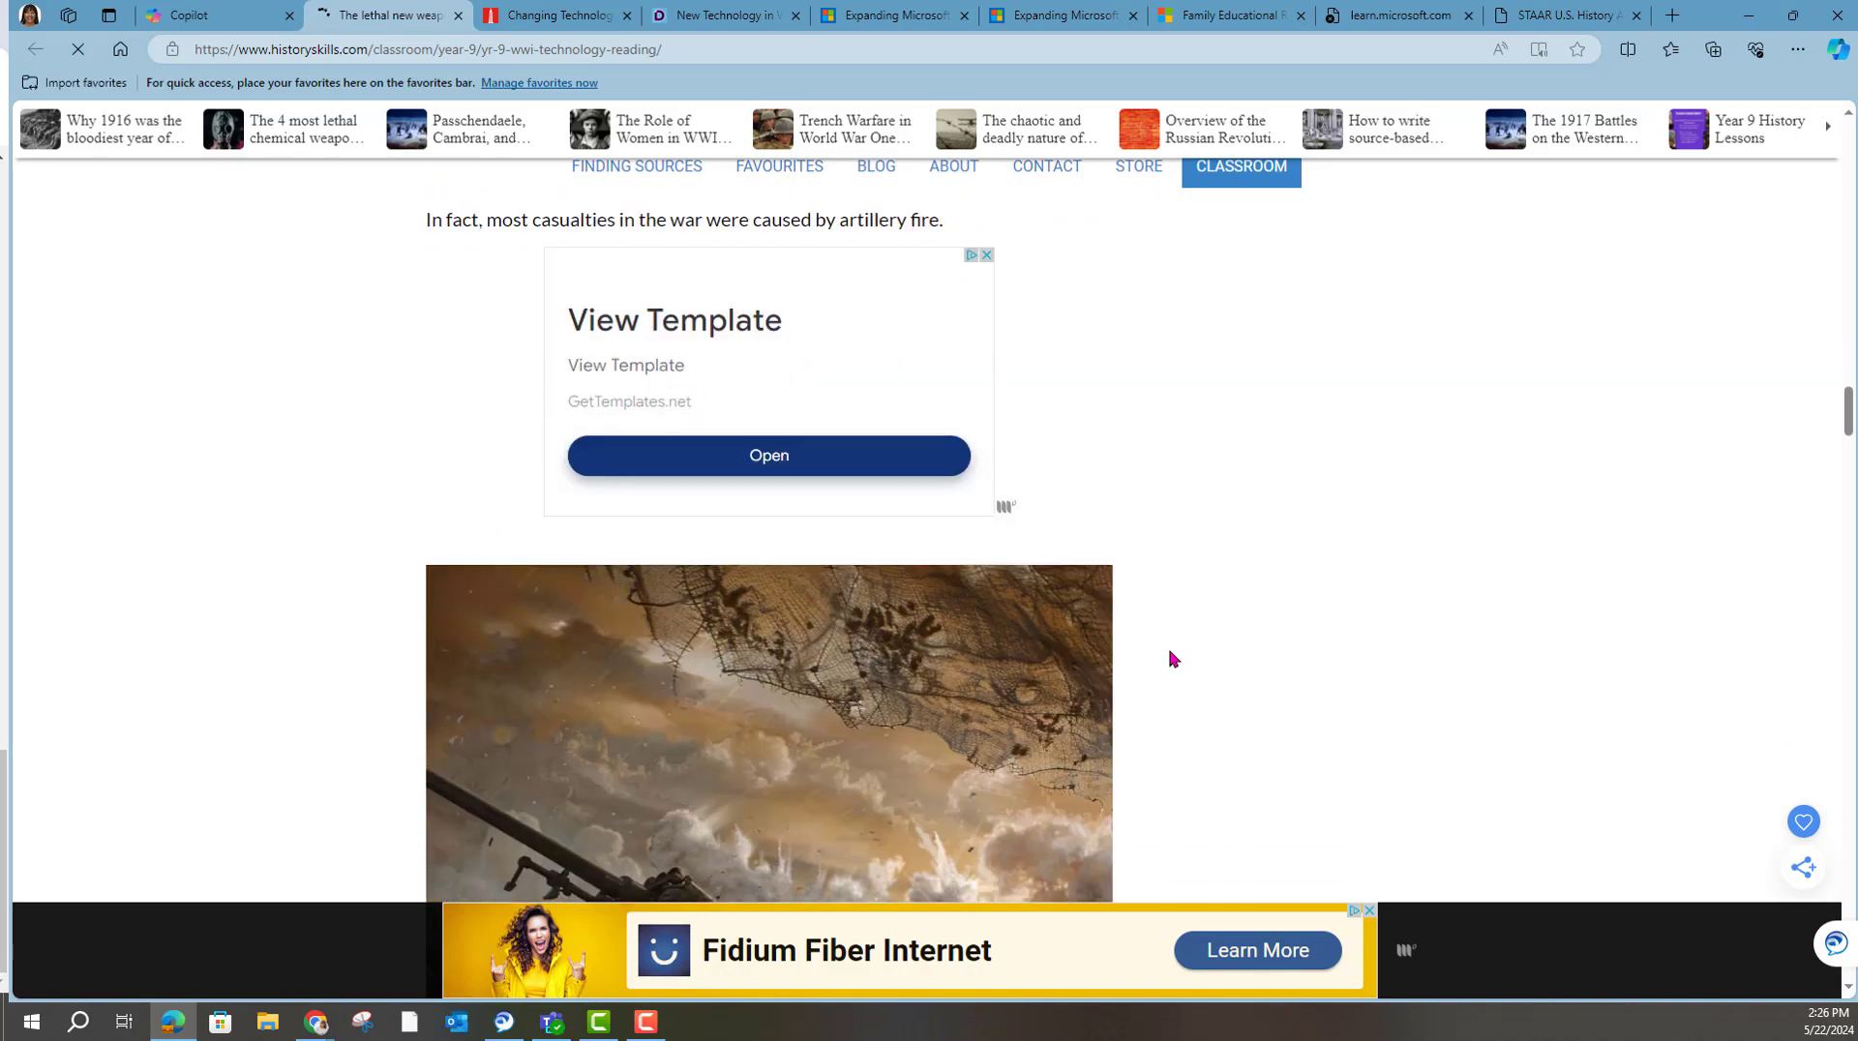
scroll(1169, 652, down, 12)
scroll(1168, 655, down, 5)
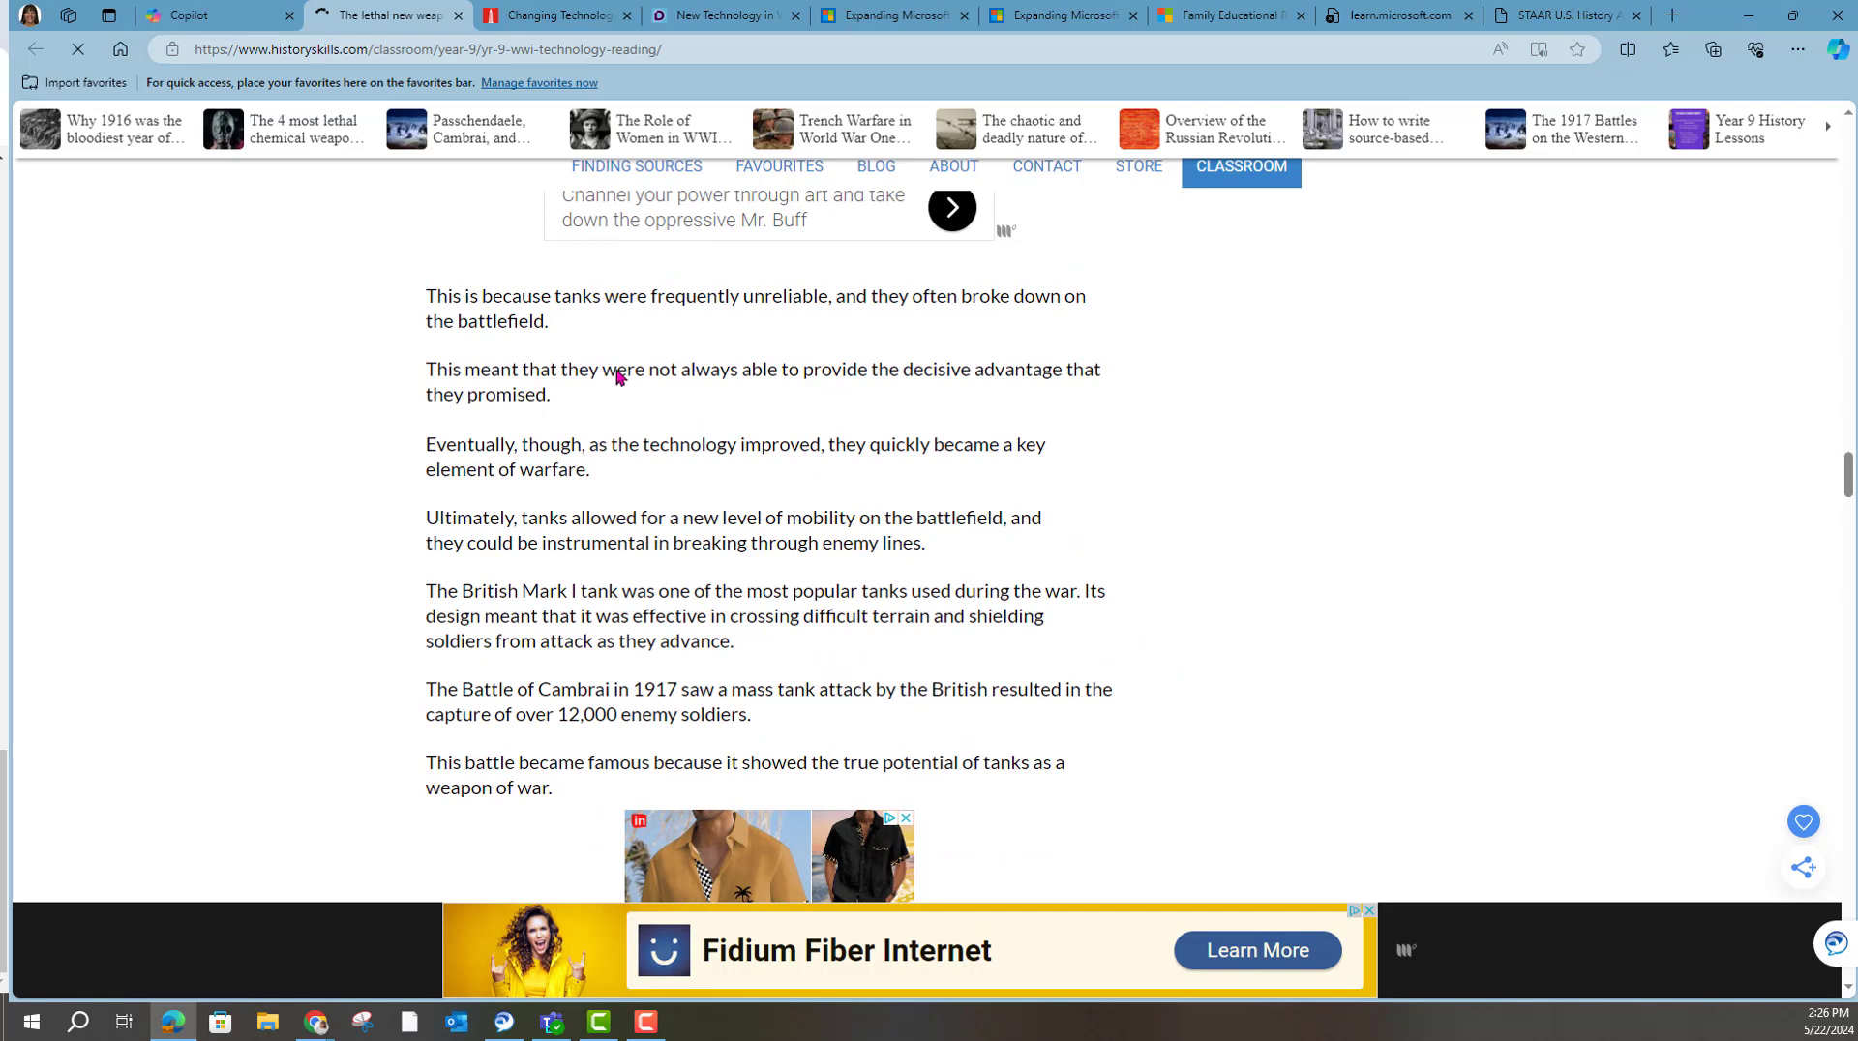
Examine the National WWI Museum's Changing Technology, Changing Tactics curriculum page, including its description and resource links
click(535, 18)
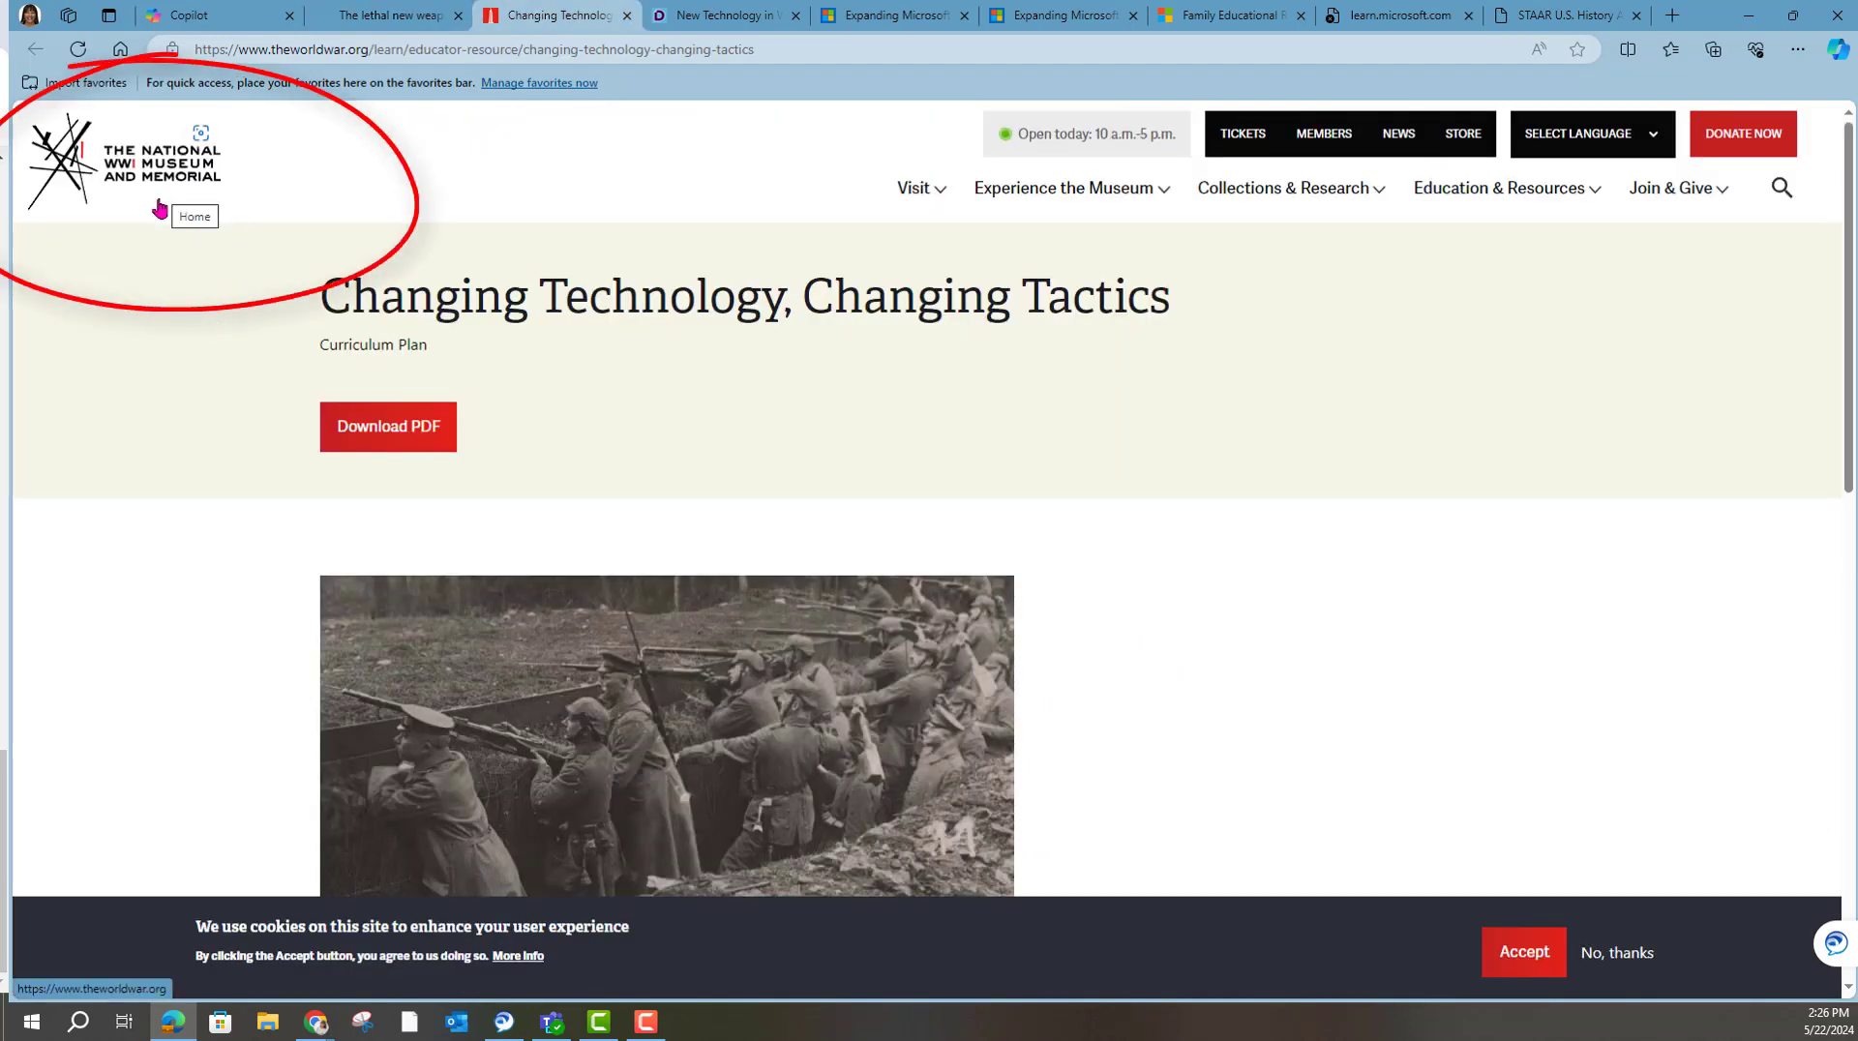
scroll(291, 376, down, 1)
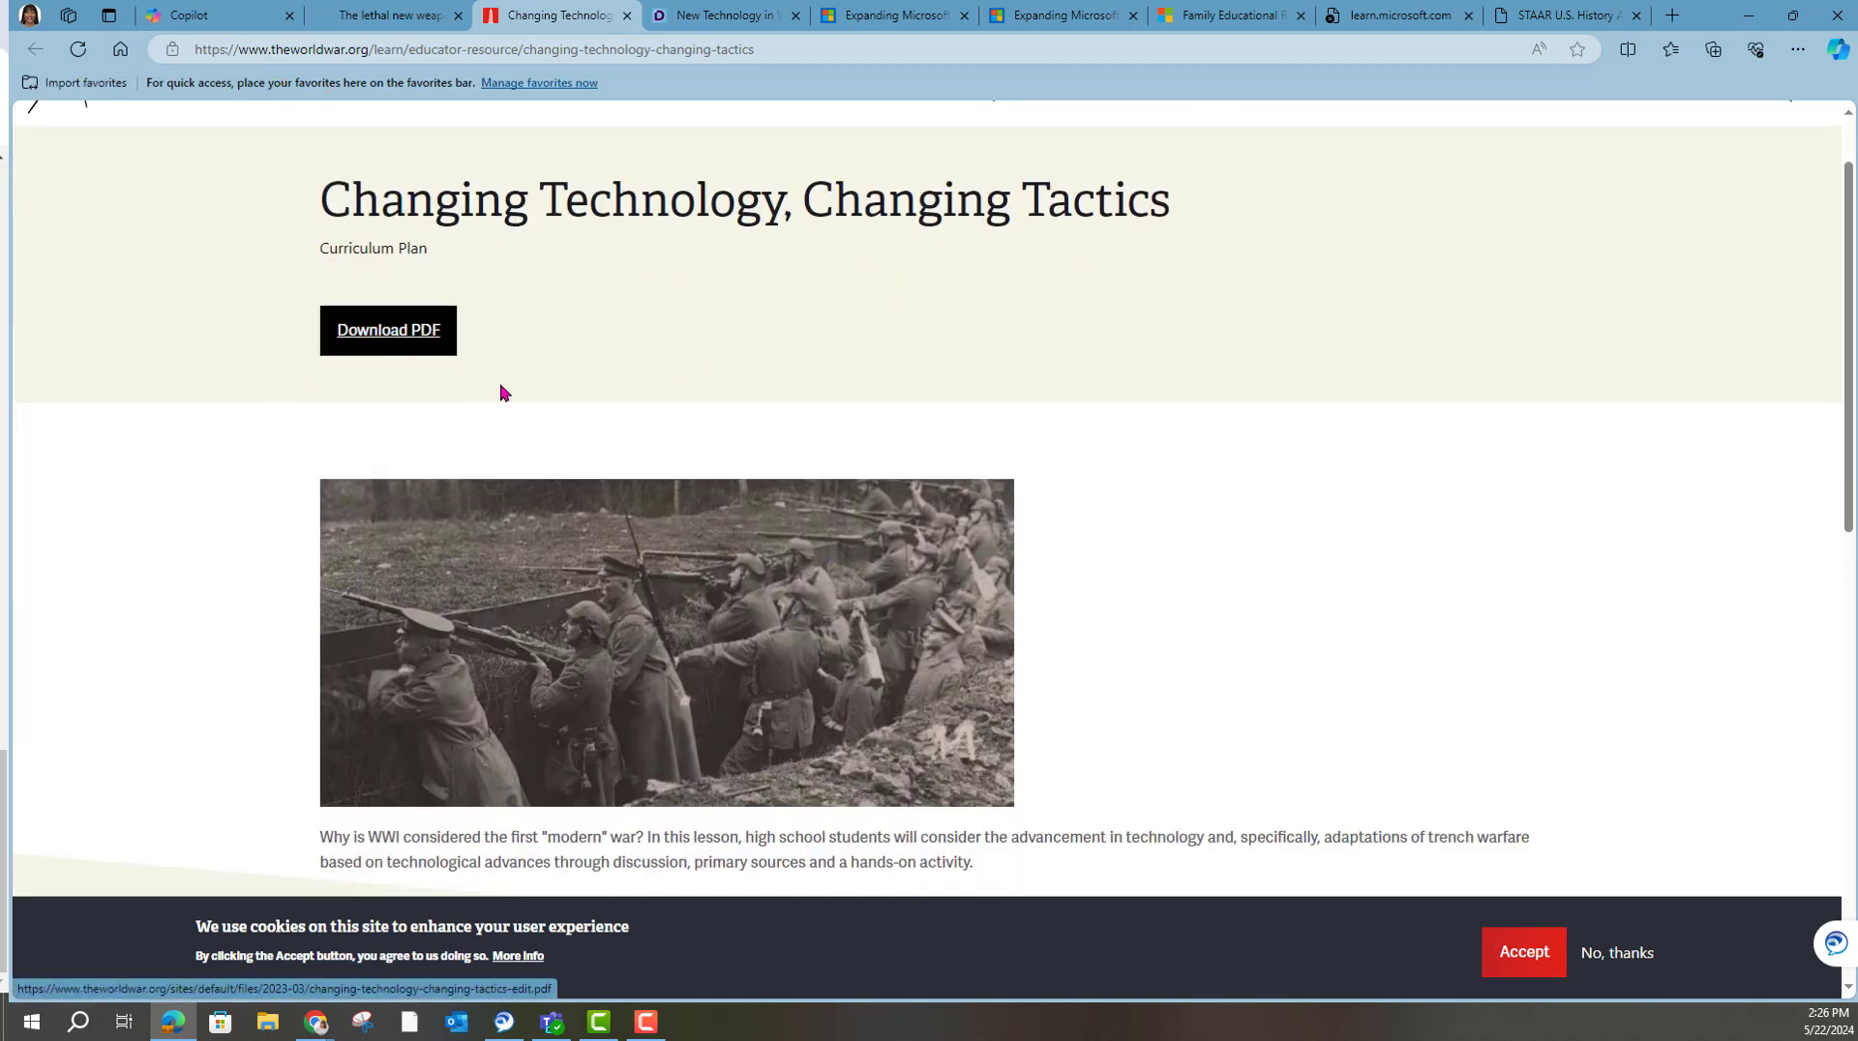
scroll(1215, 502, down, 1)
scroll(1214, 501, down, 3)
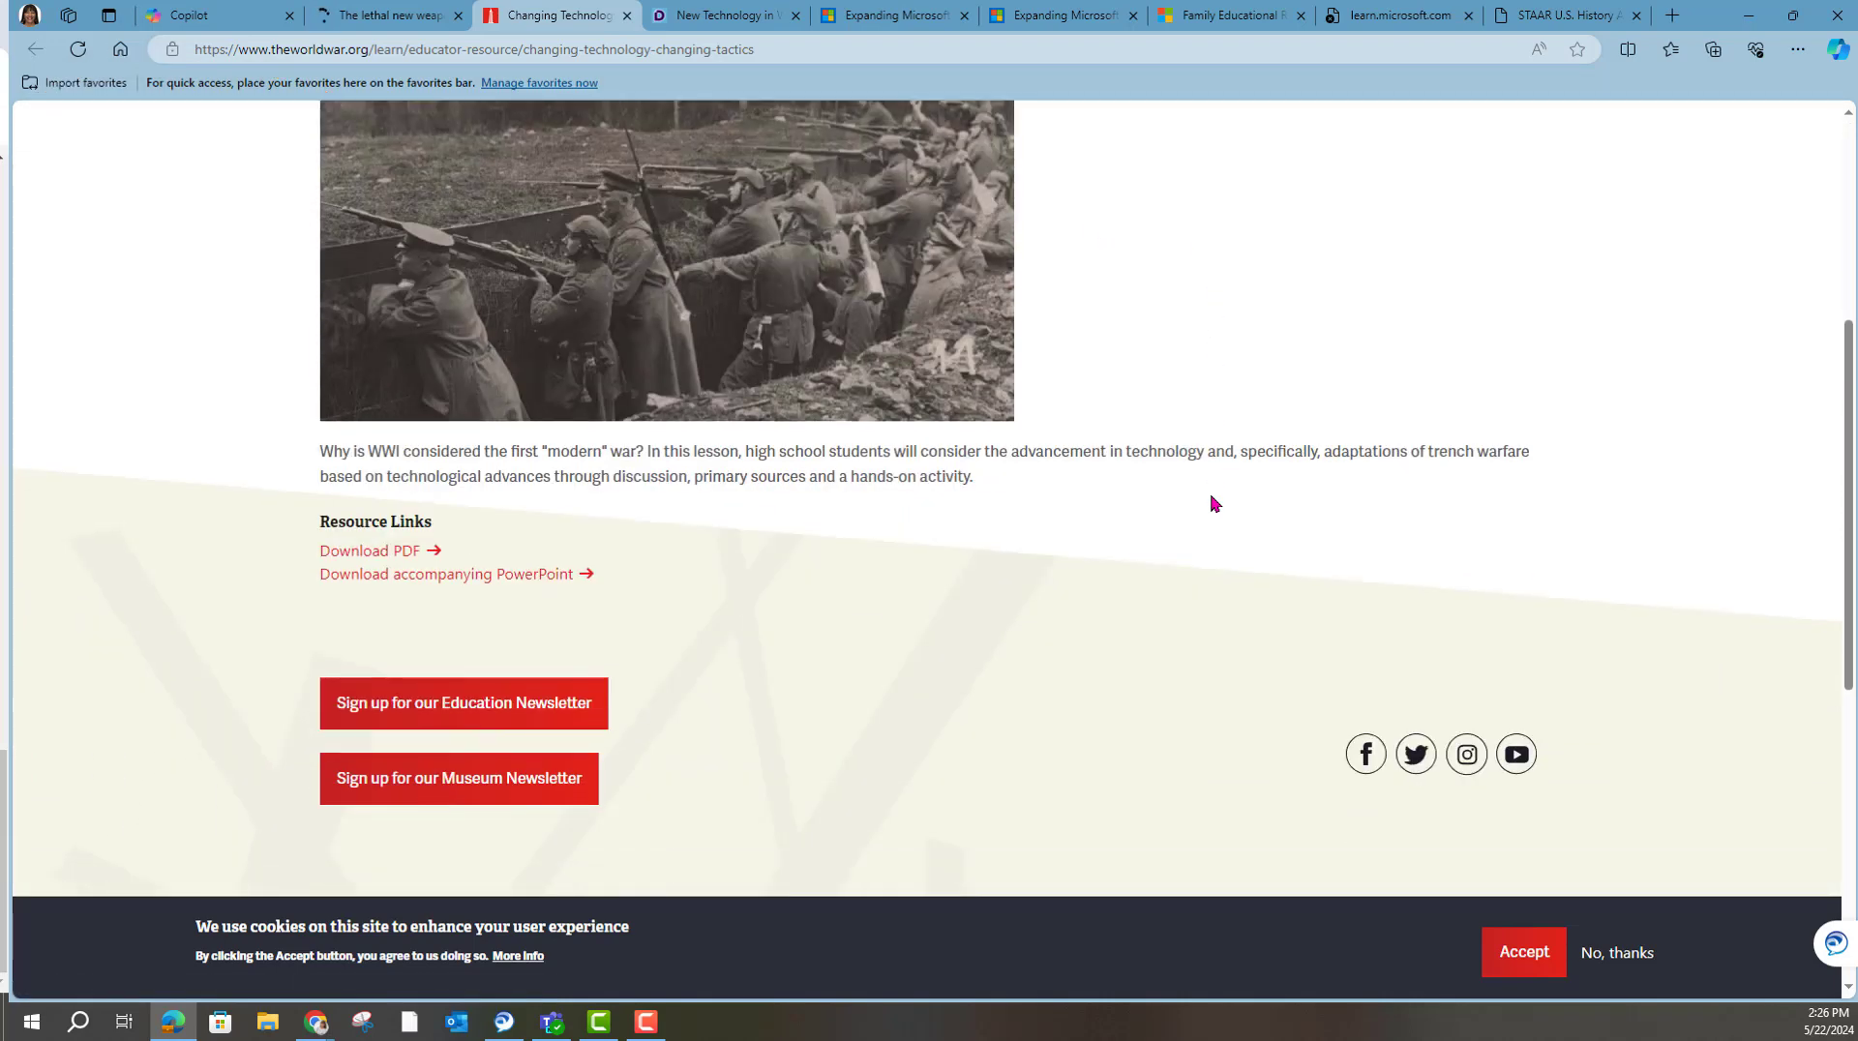
scroll(1213, 501, down, 4)
scroll(1213, 502, up, 3)
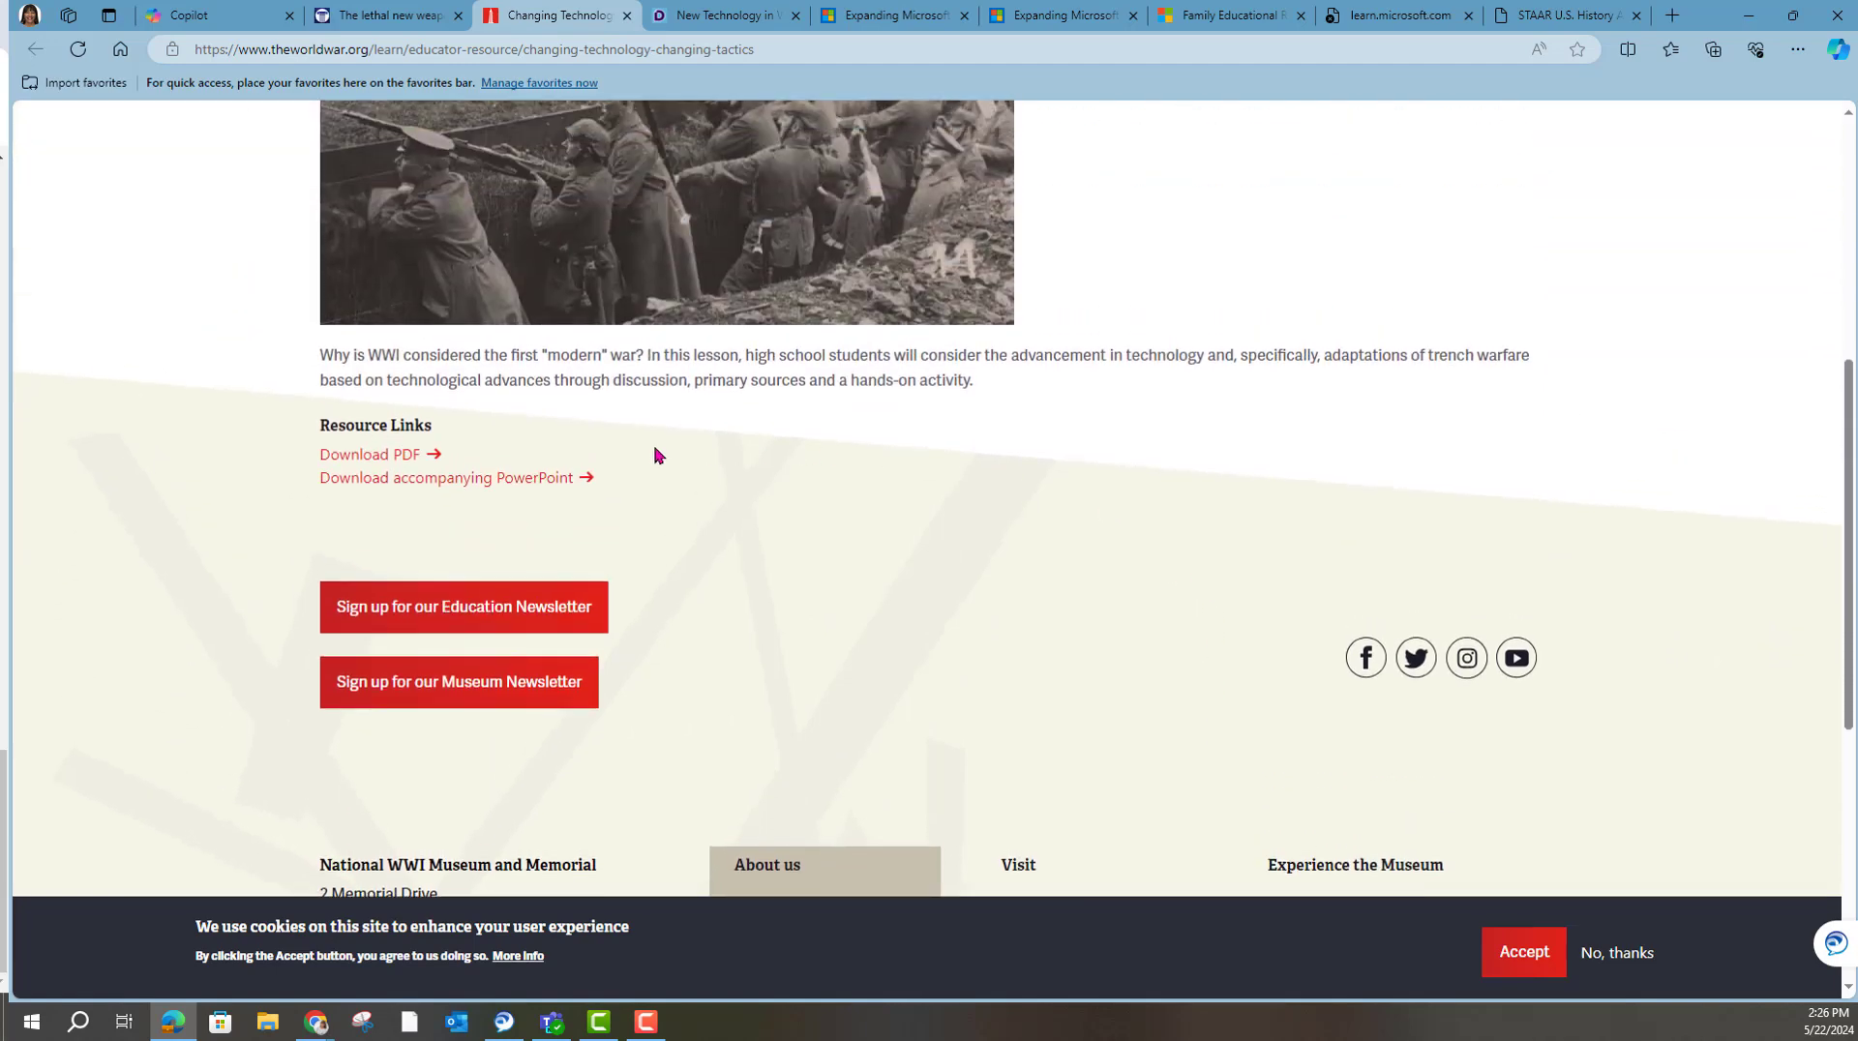
scroll(881, 484, up, 3)
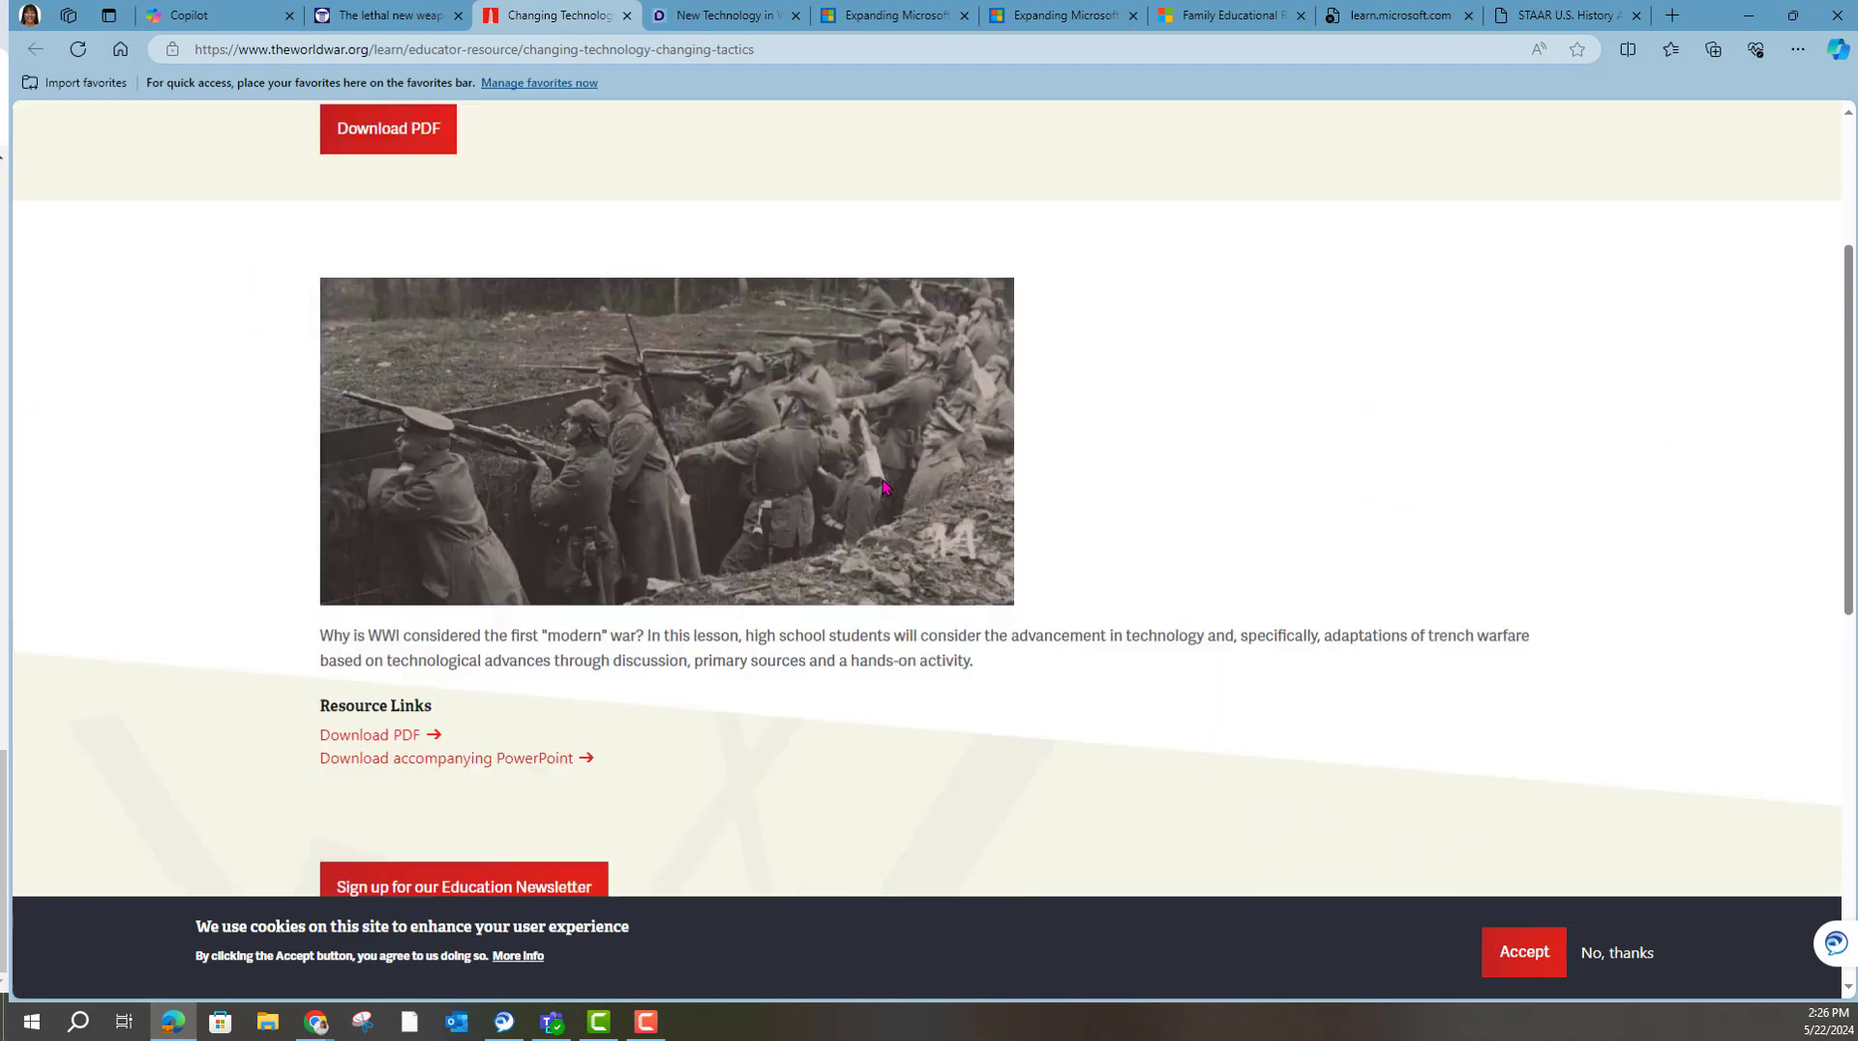
scroll(883, 486, up, 3)
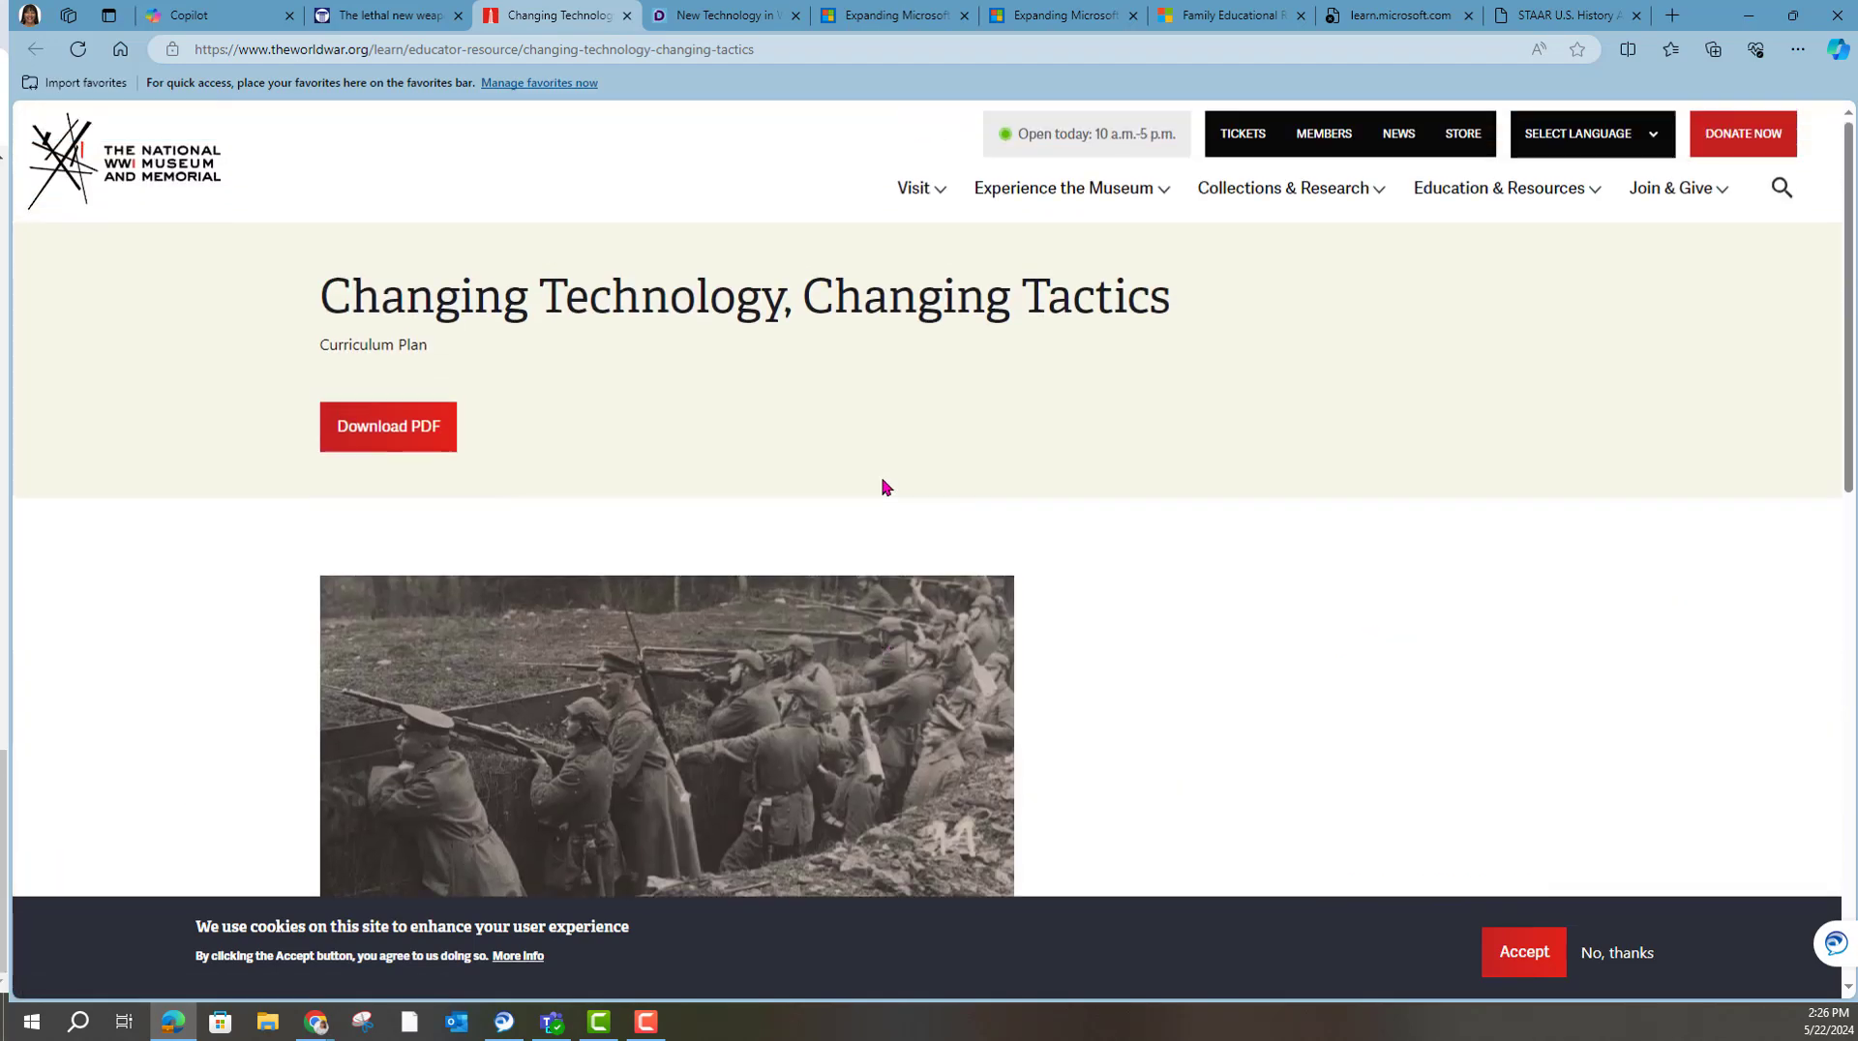
Review the DocsTeach New Technology in World War I activity, including its teaching instructions, discussion questions and document list
click(704, 20)
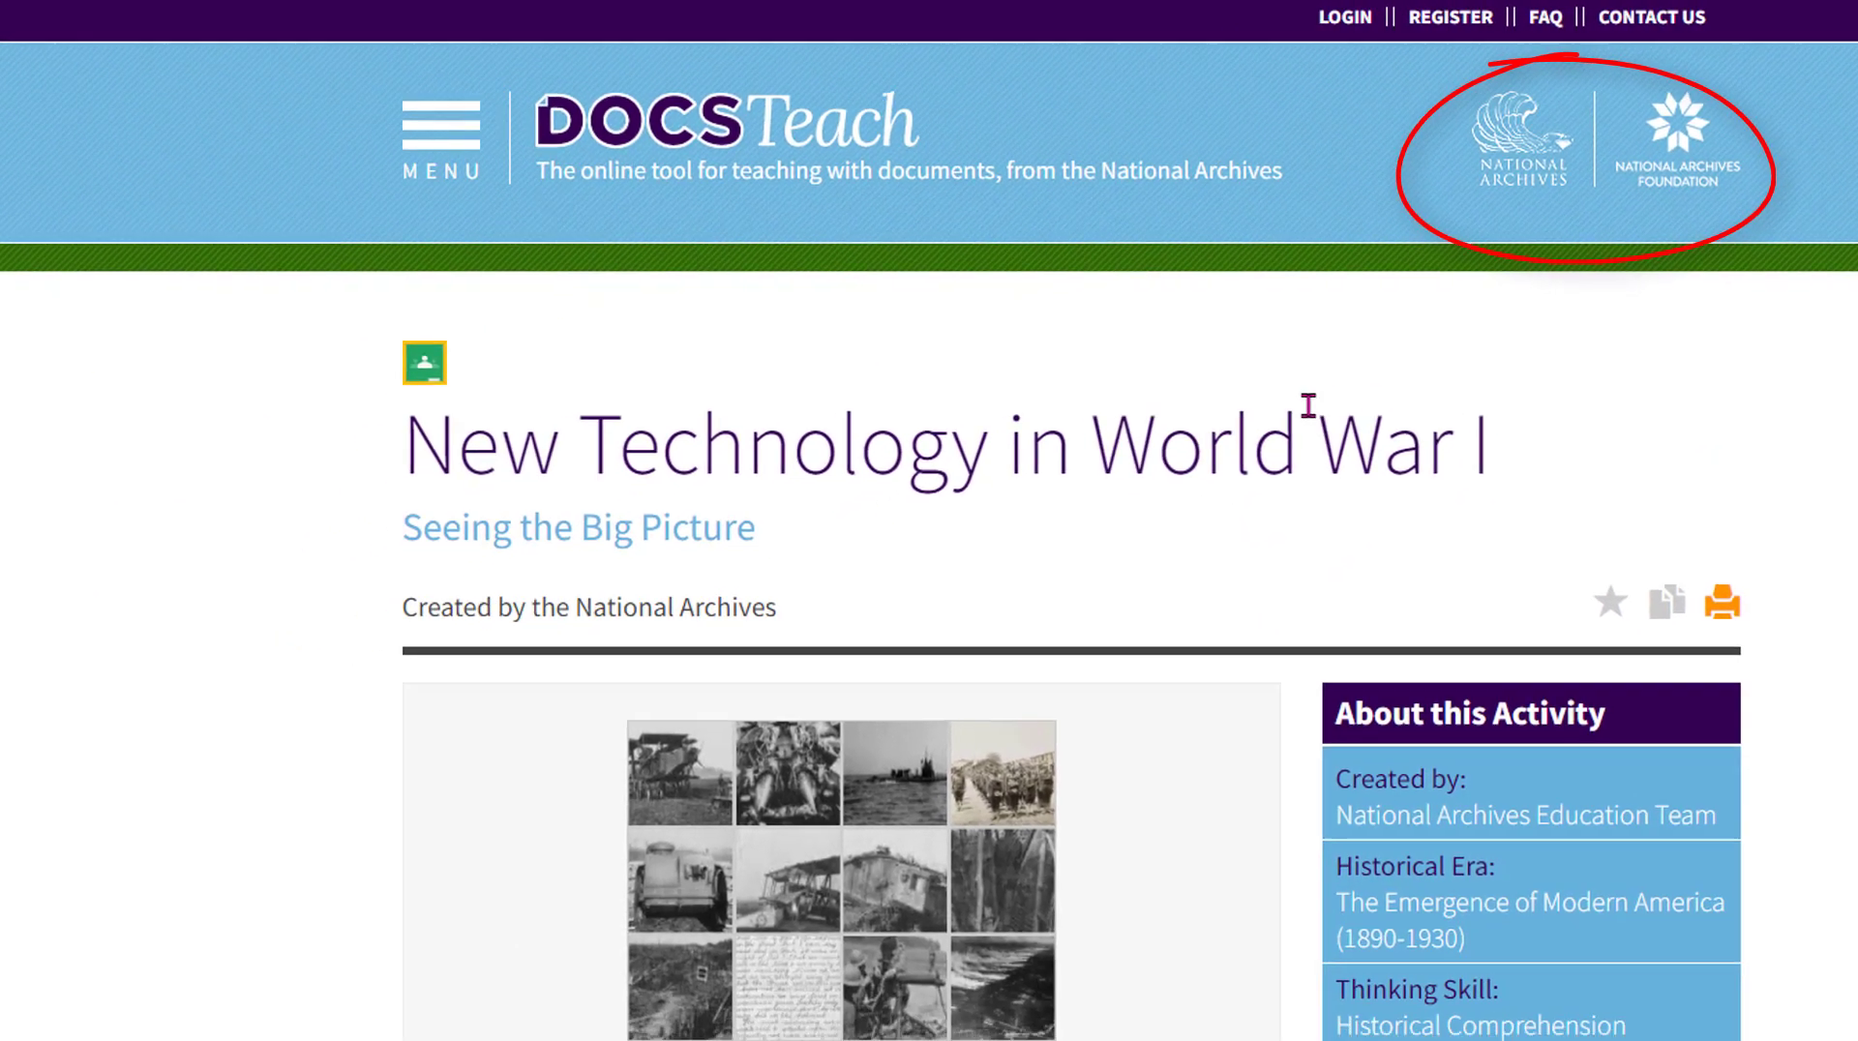
scroll(1179, 453, down, 6)
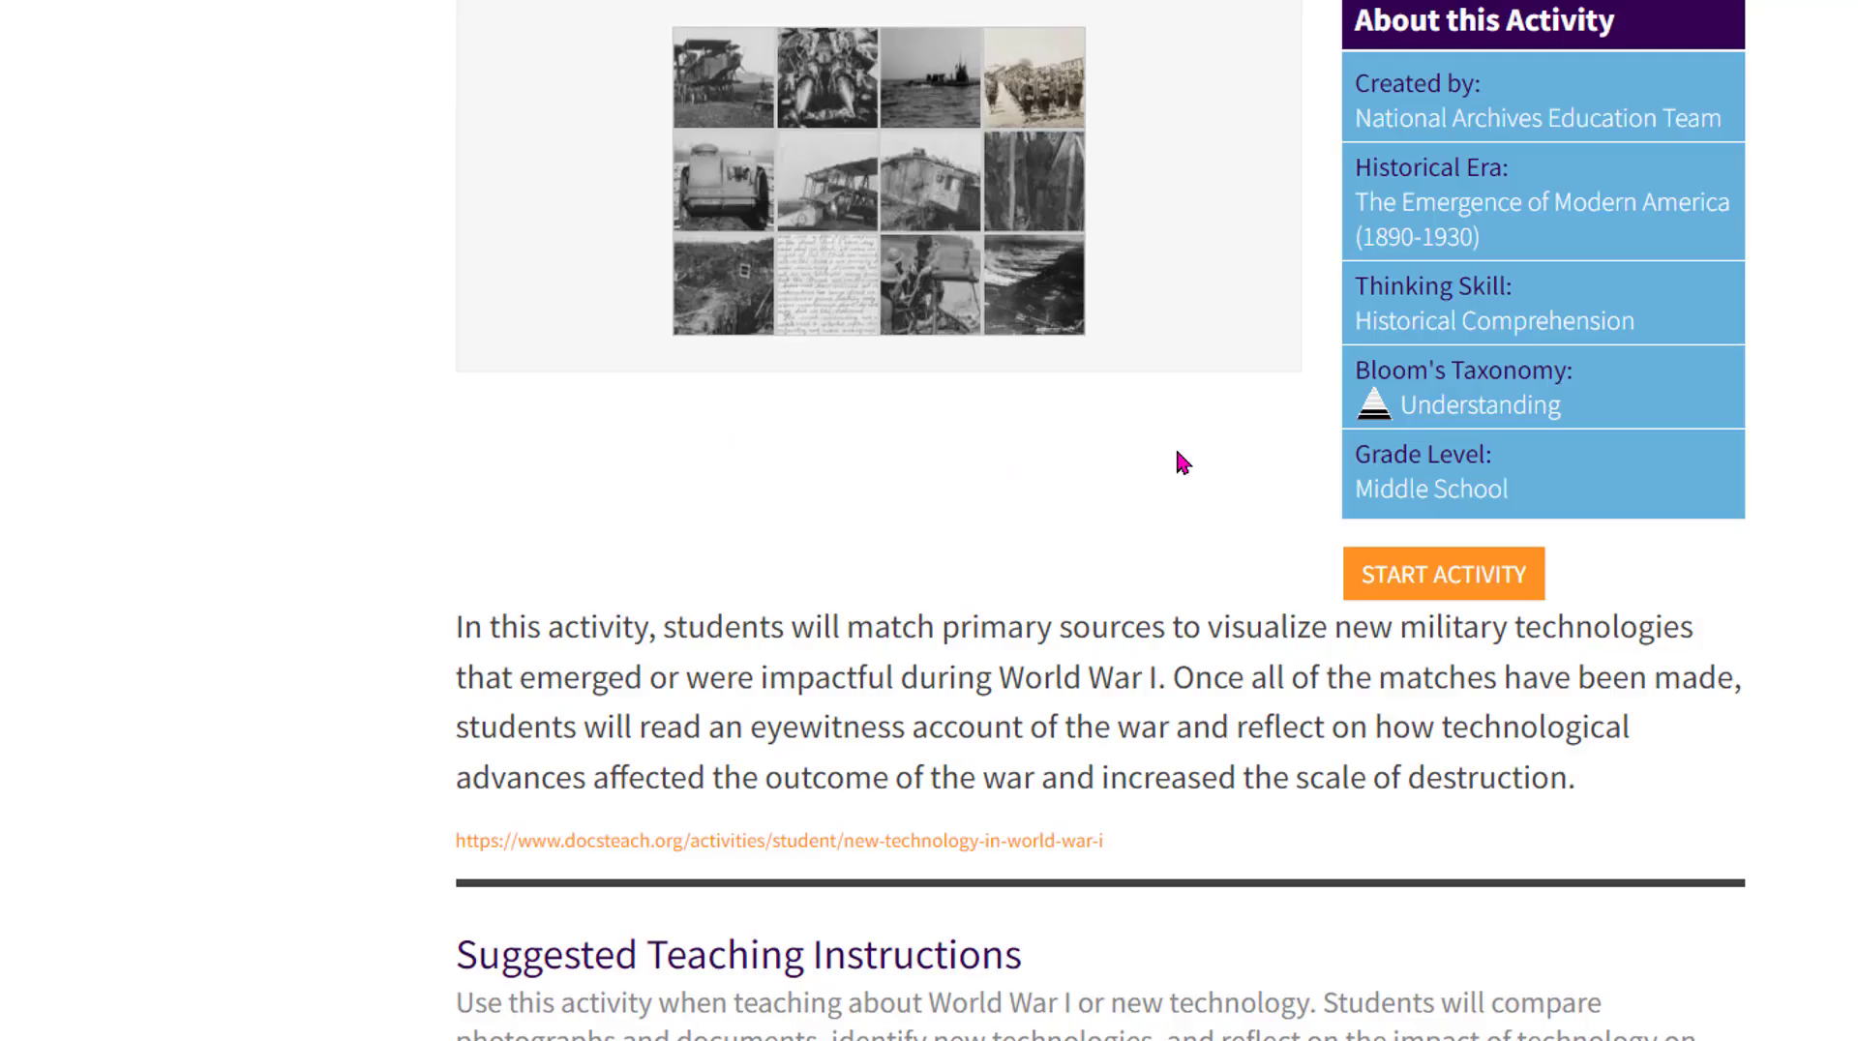
scroll(1181, 463, down, 5)
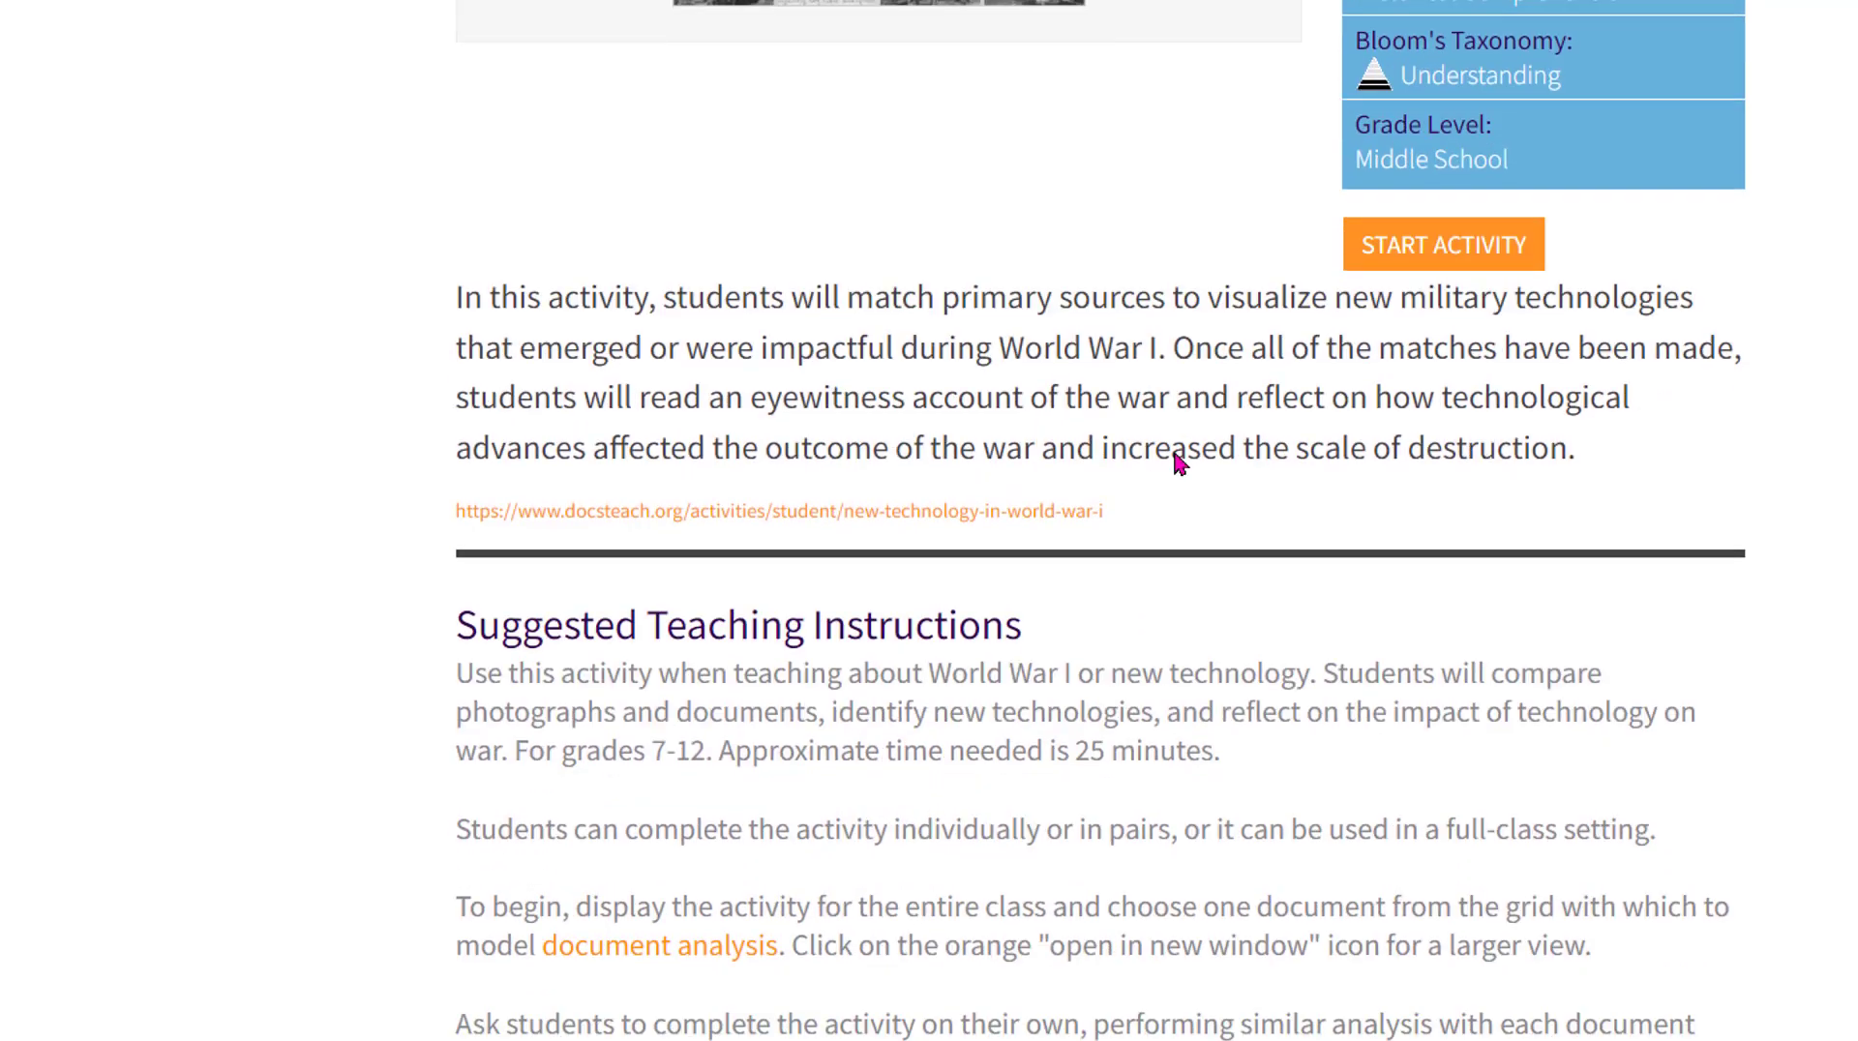
scroll(1177, 458, down, 8)
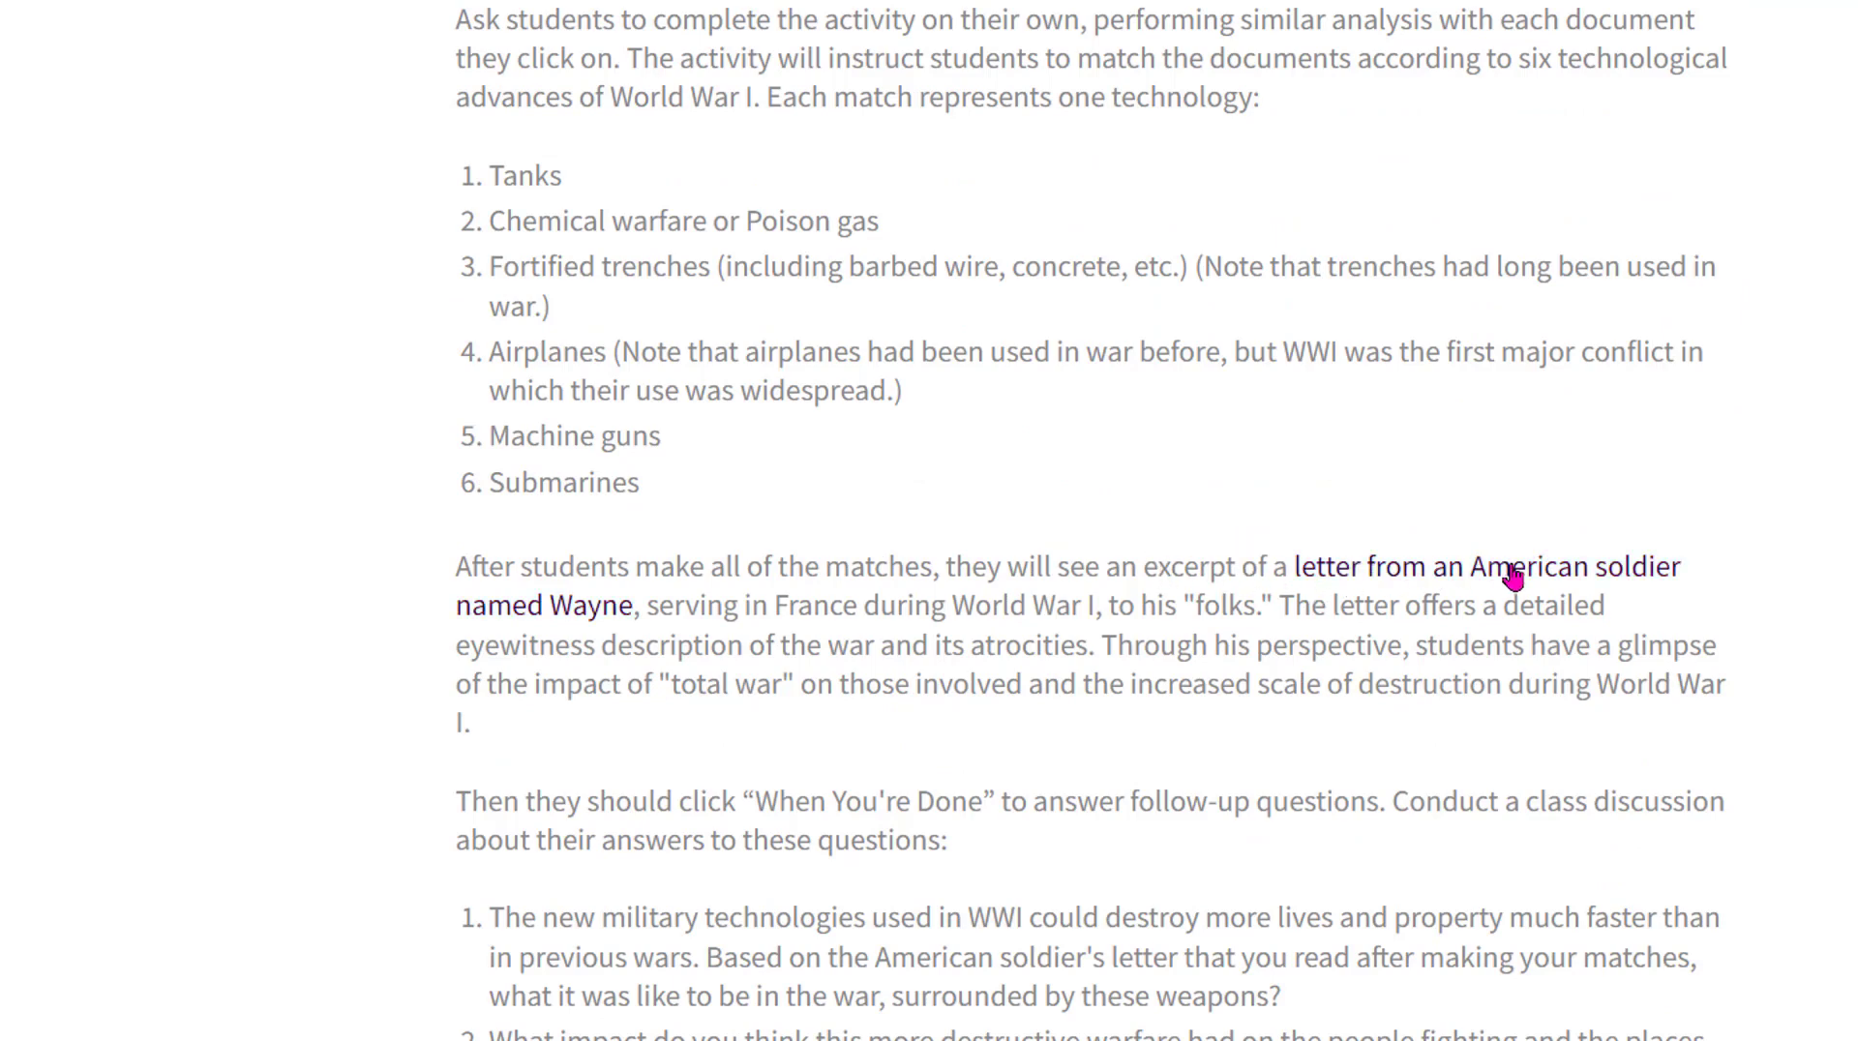
scroll(789, 513, down, 3)
scroll(789, 513, down, 8)
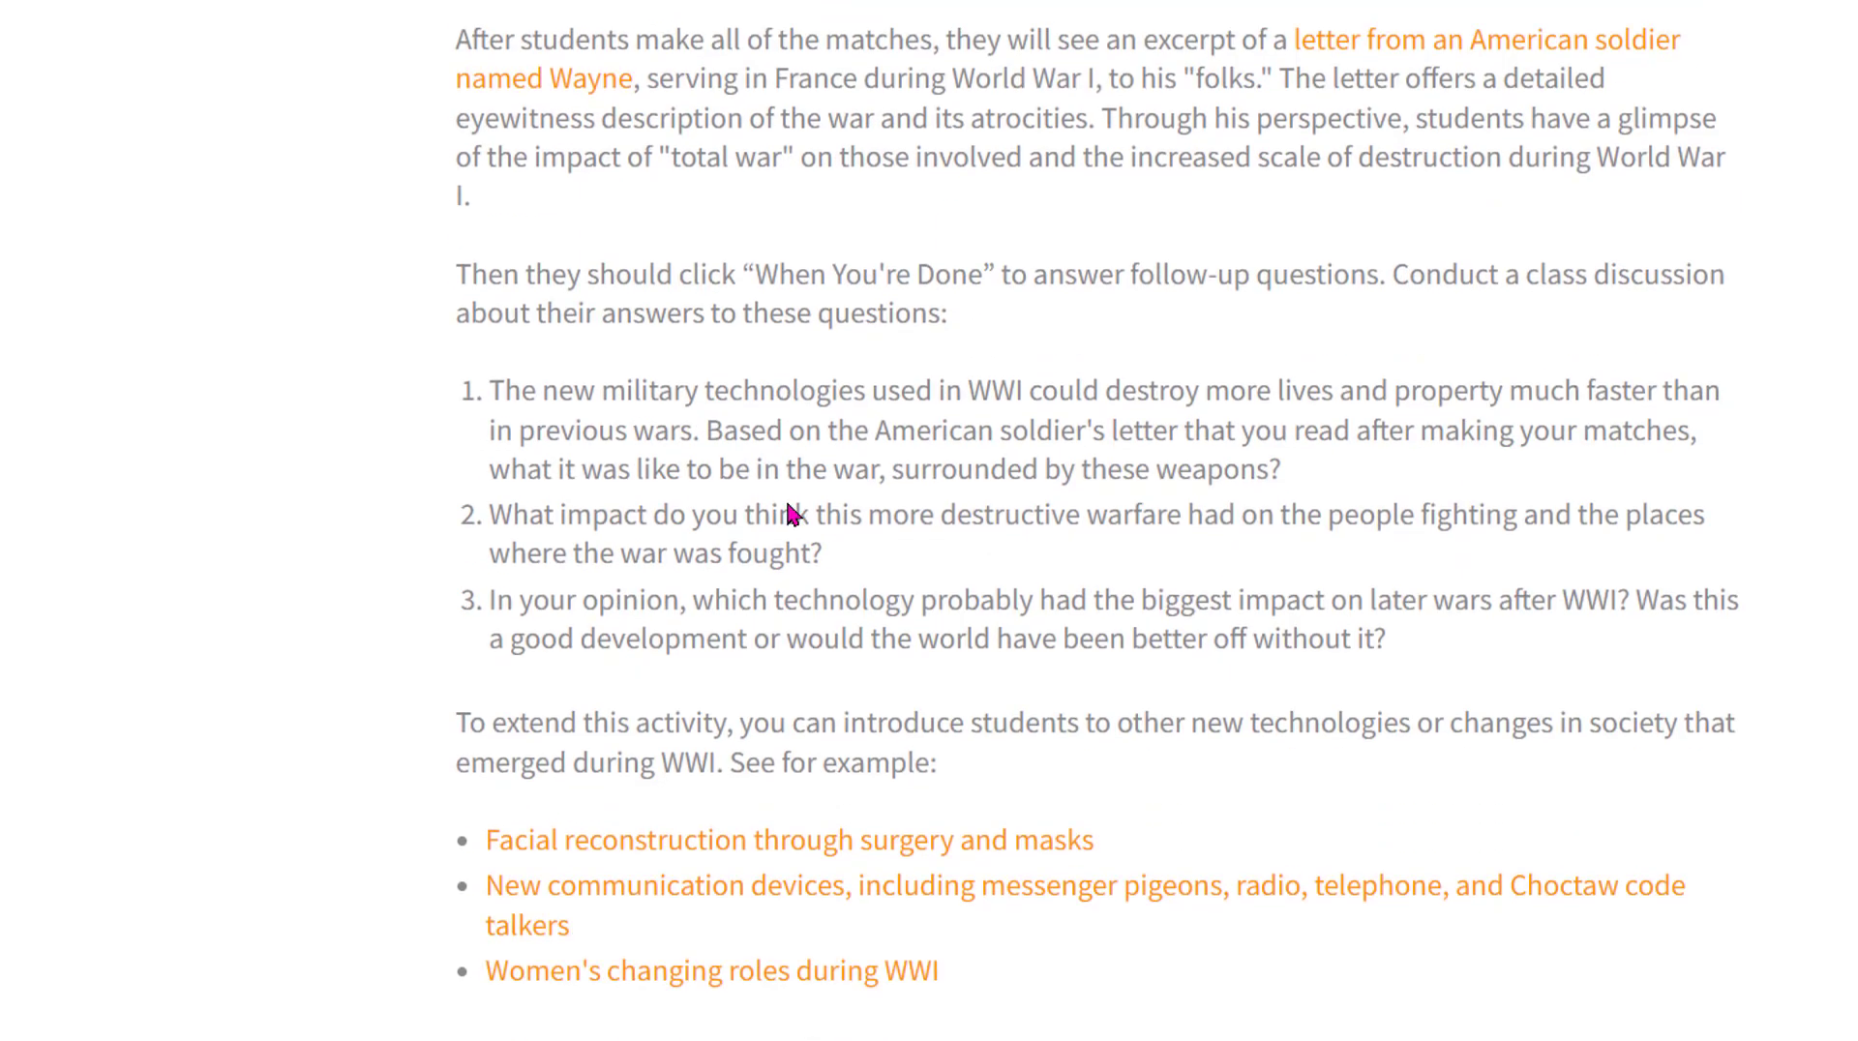
scroll(1022, 802, down, 3)
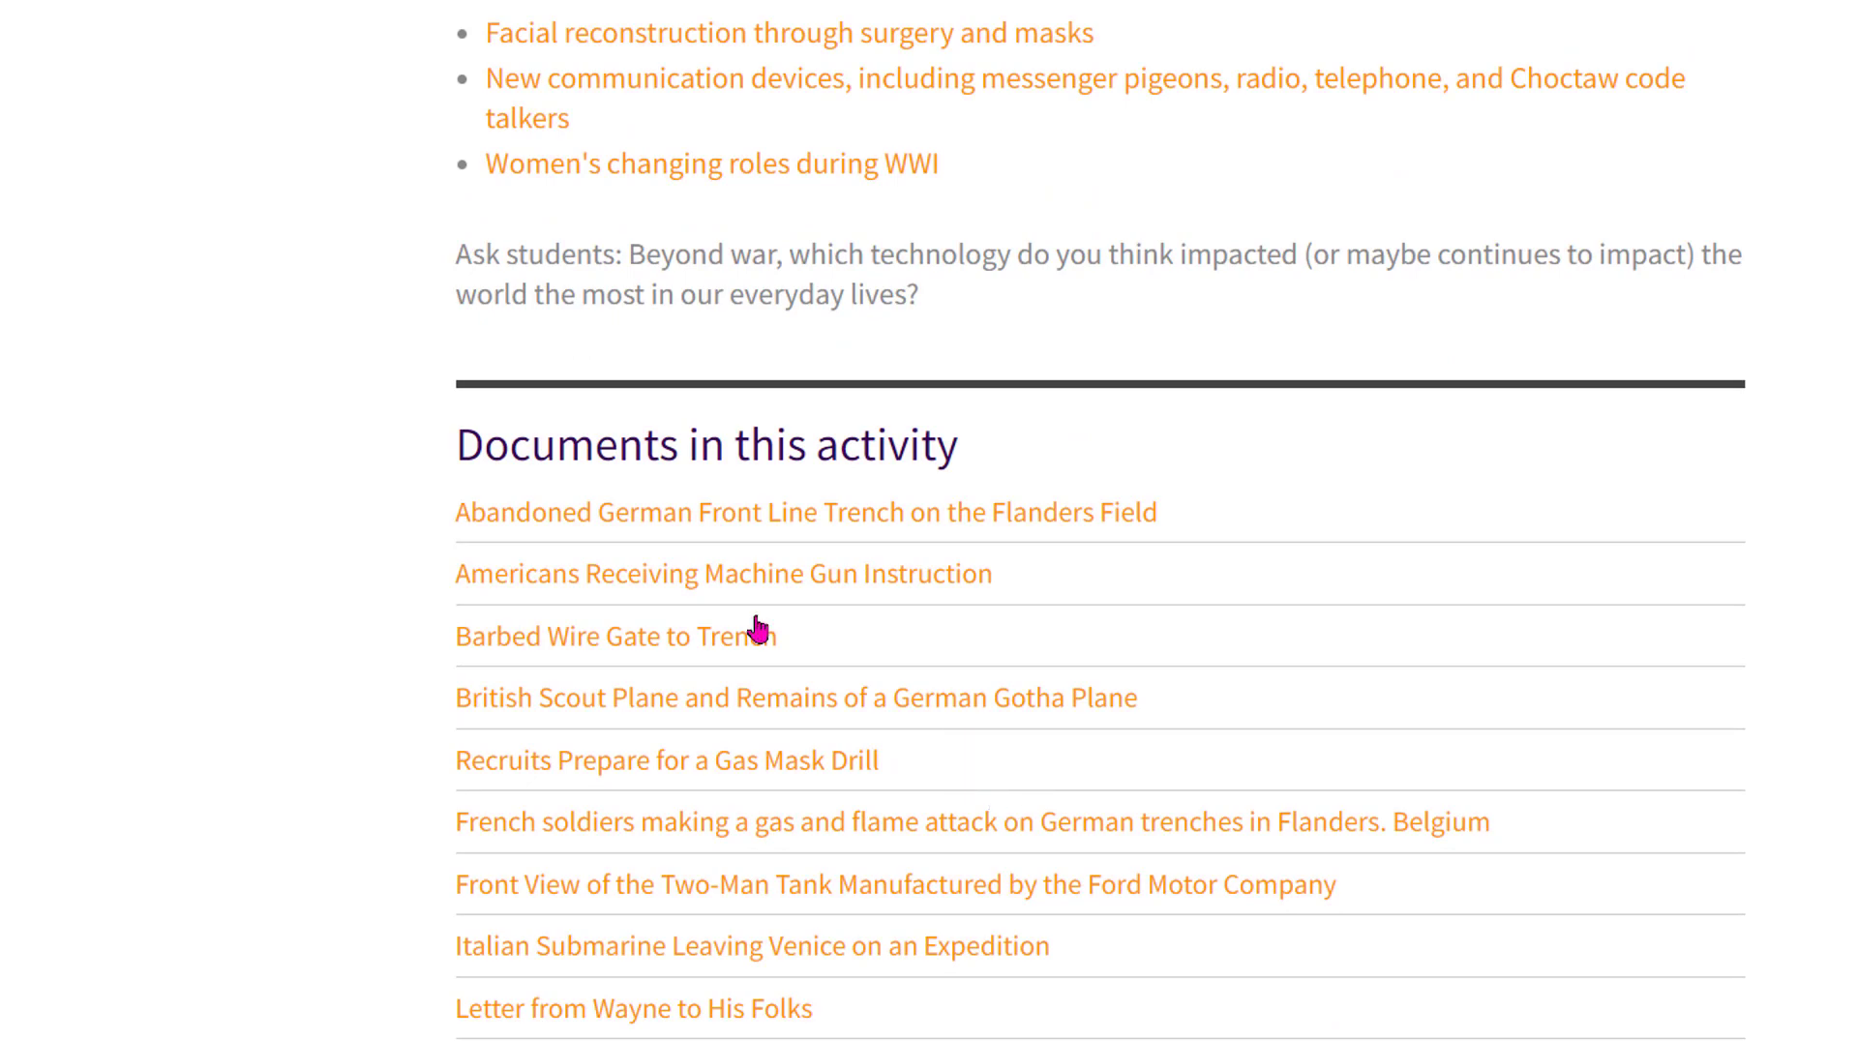
scroll(759, 634, down, 5)
scroll(757, 652, up, 9)
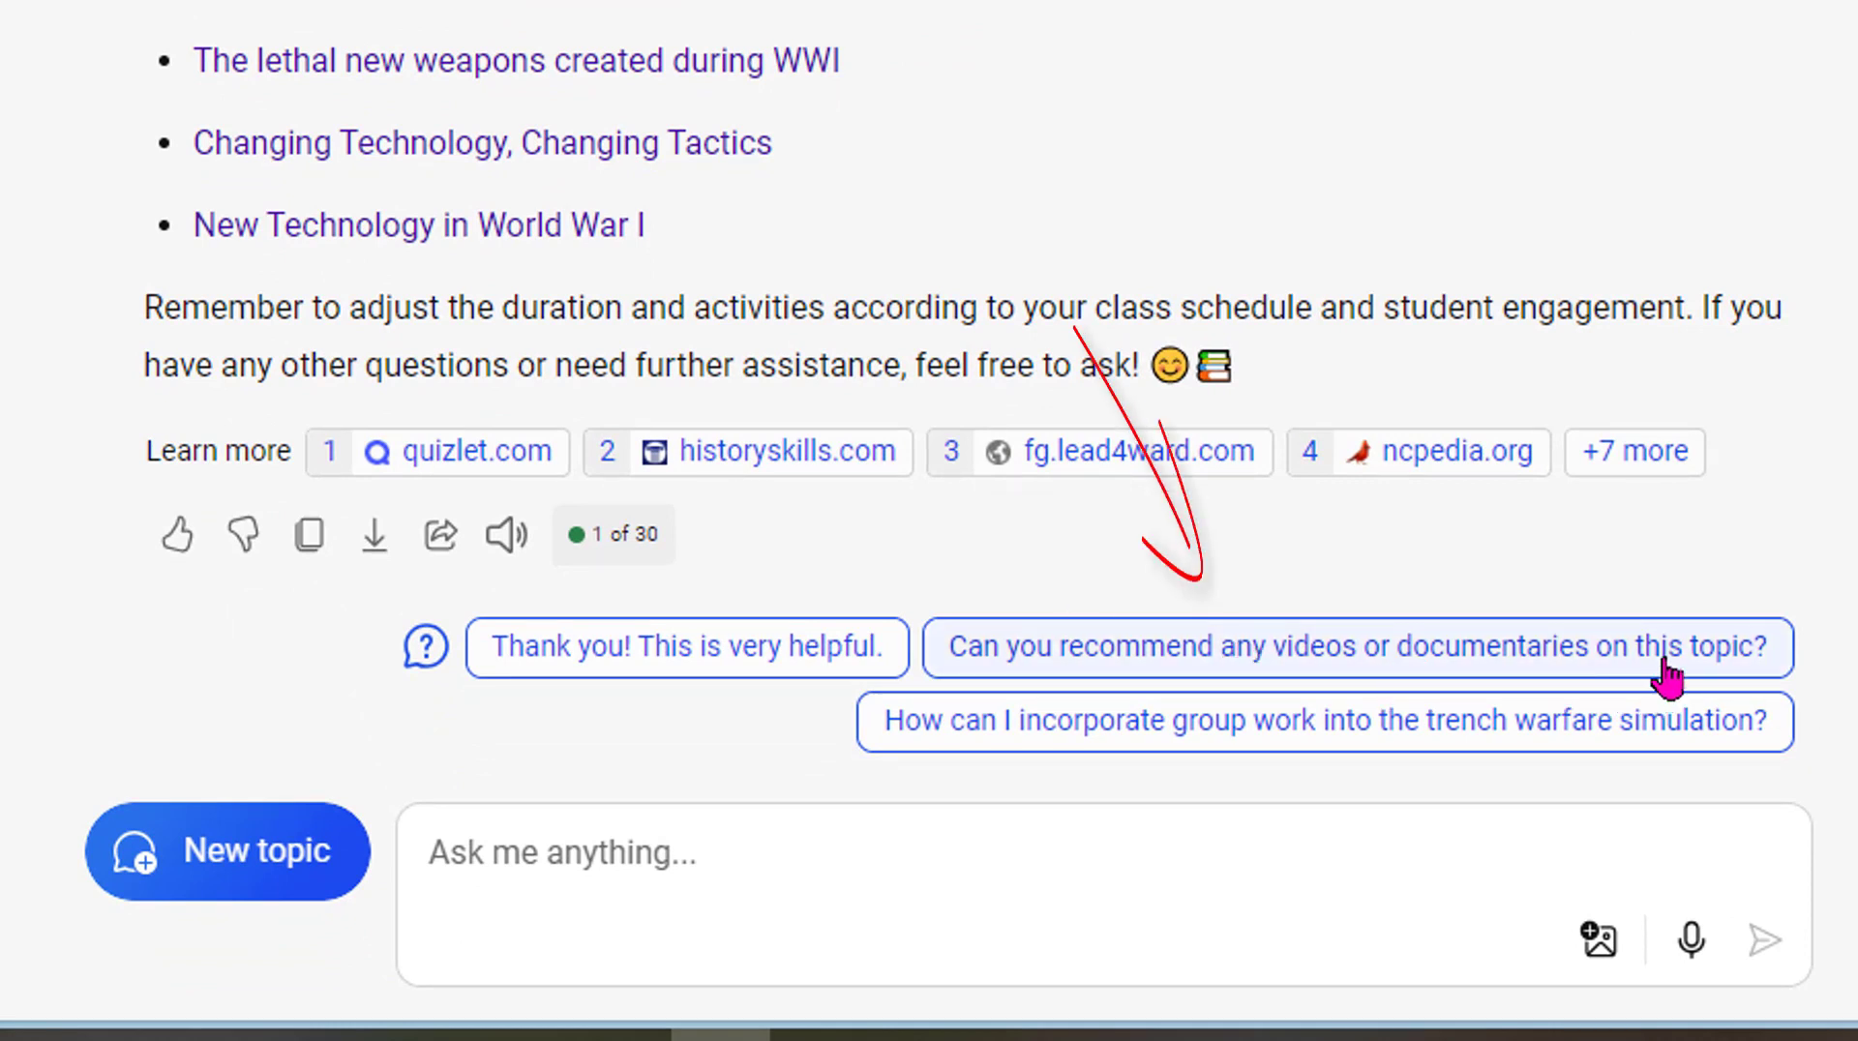
Ask Copilot to recommend videos or documentaries on this topic using the suggested follow-up question, and look over the reply
click(1669, 666)
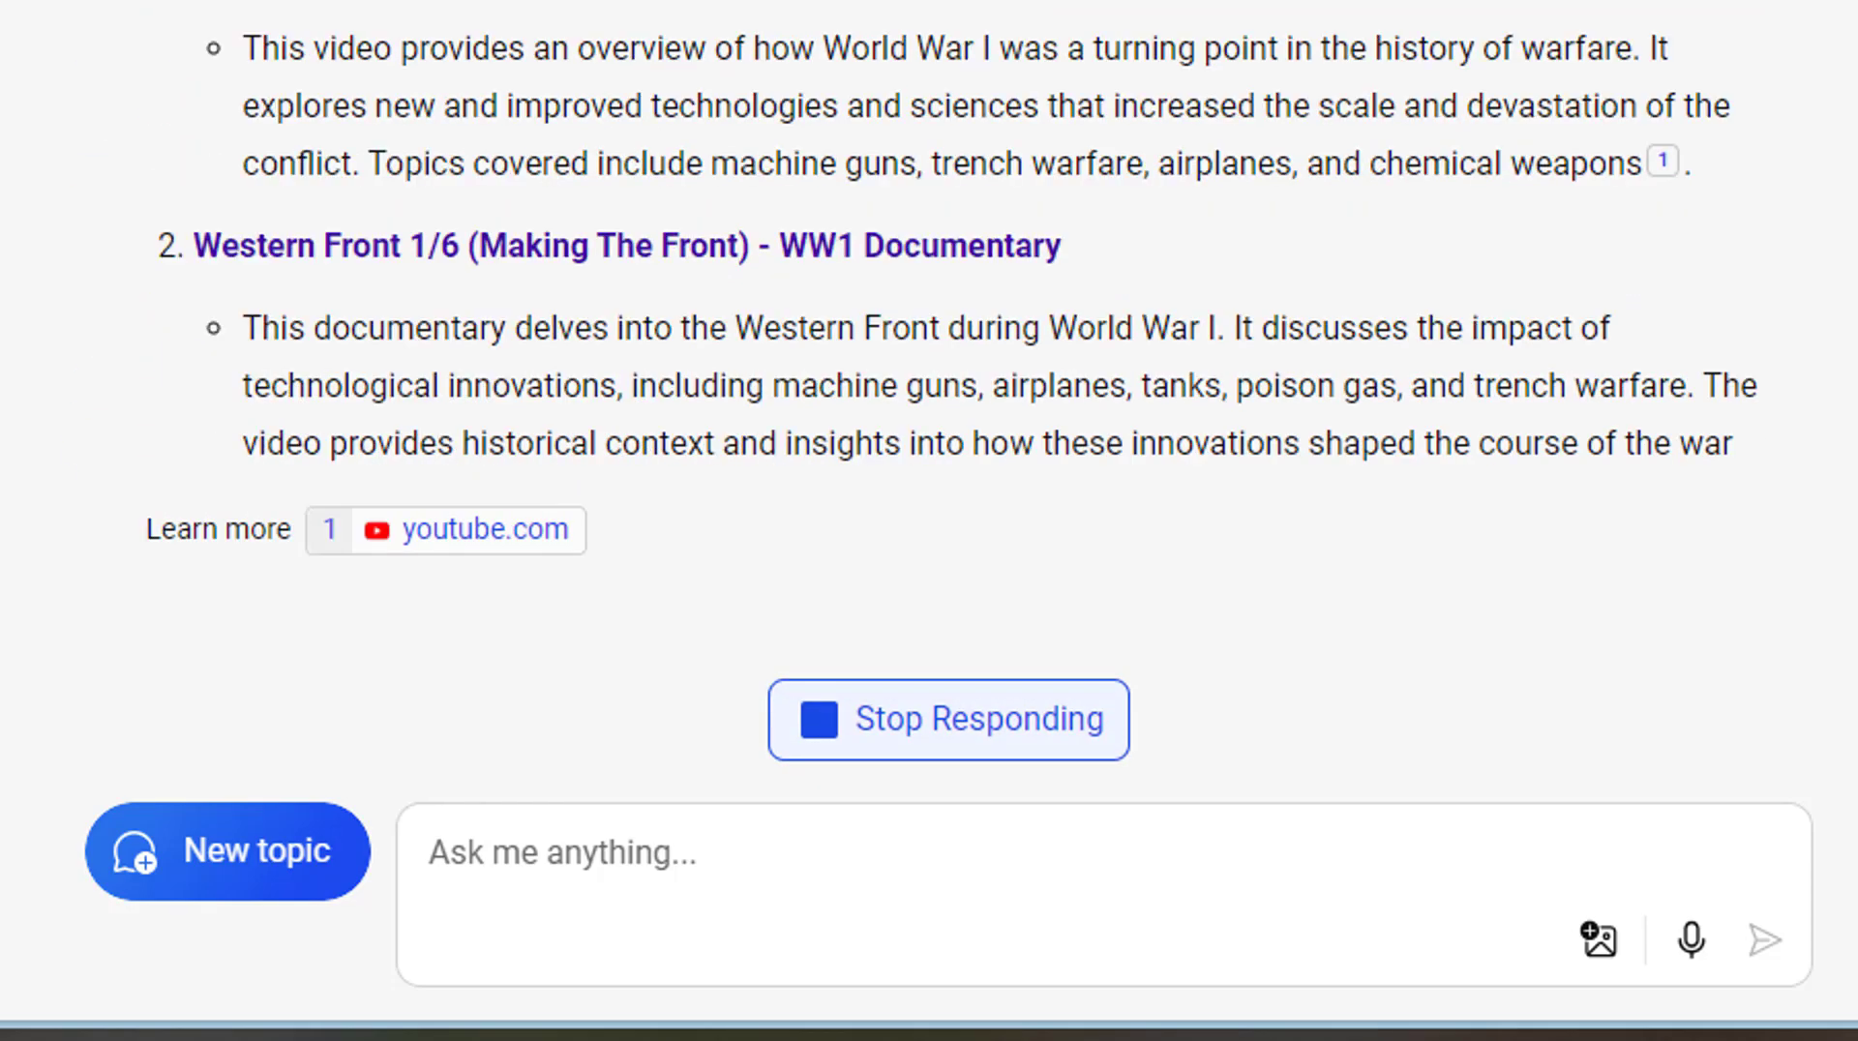
click(1440, 291)
click(1439, 292)
scroll(1452, 329, up, 10)
scroll(929, 406, down, 5)
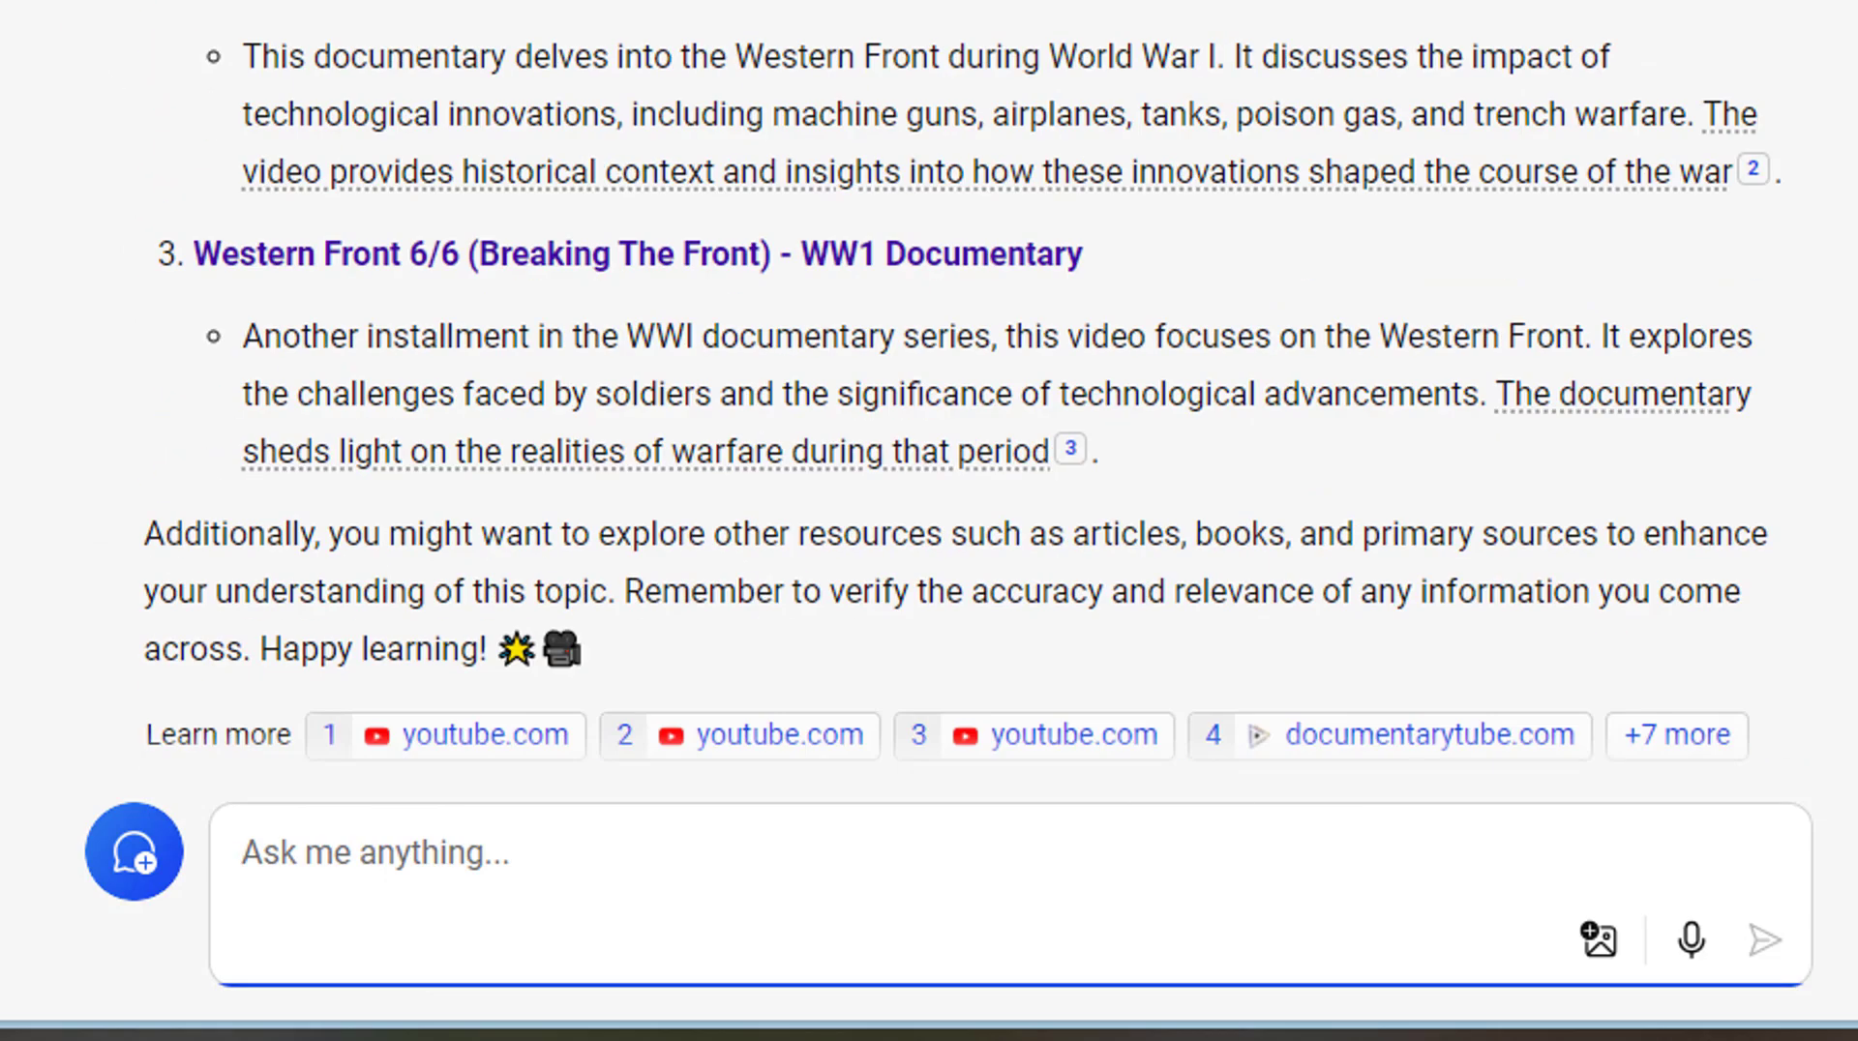
Open the Tech Developments of World War I, Western Front 1/6 and Western Front 6/6 video links in separate new tabs
right_click(728, 311)
click(895, 334)
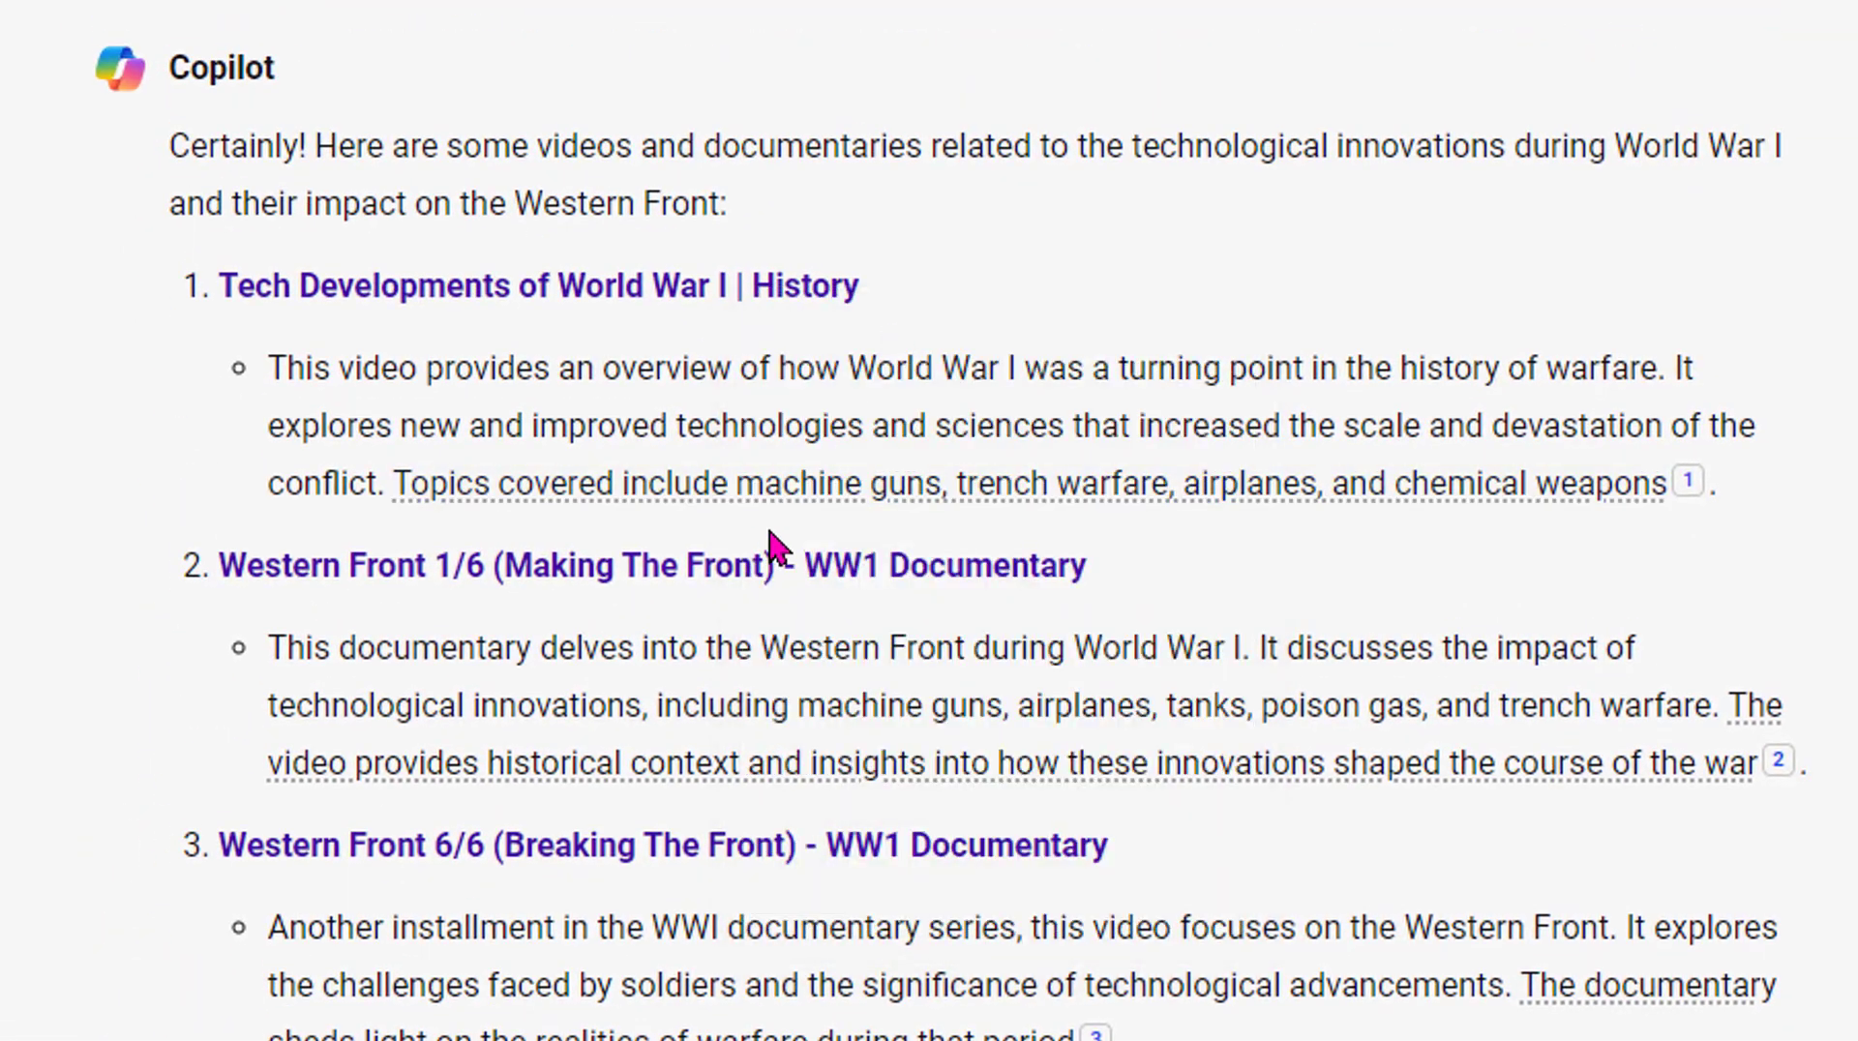
right_click(780, 568)
click(944, 608)
right_click(844, 844)
click(862, 872)
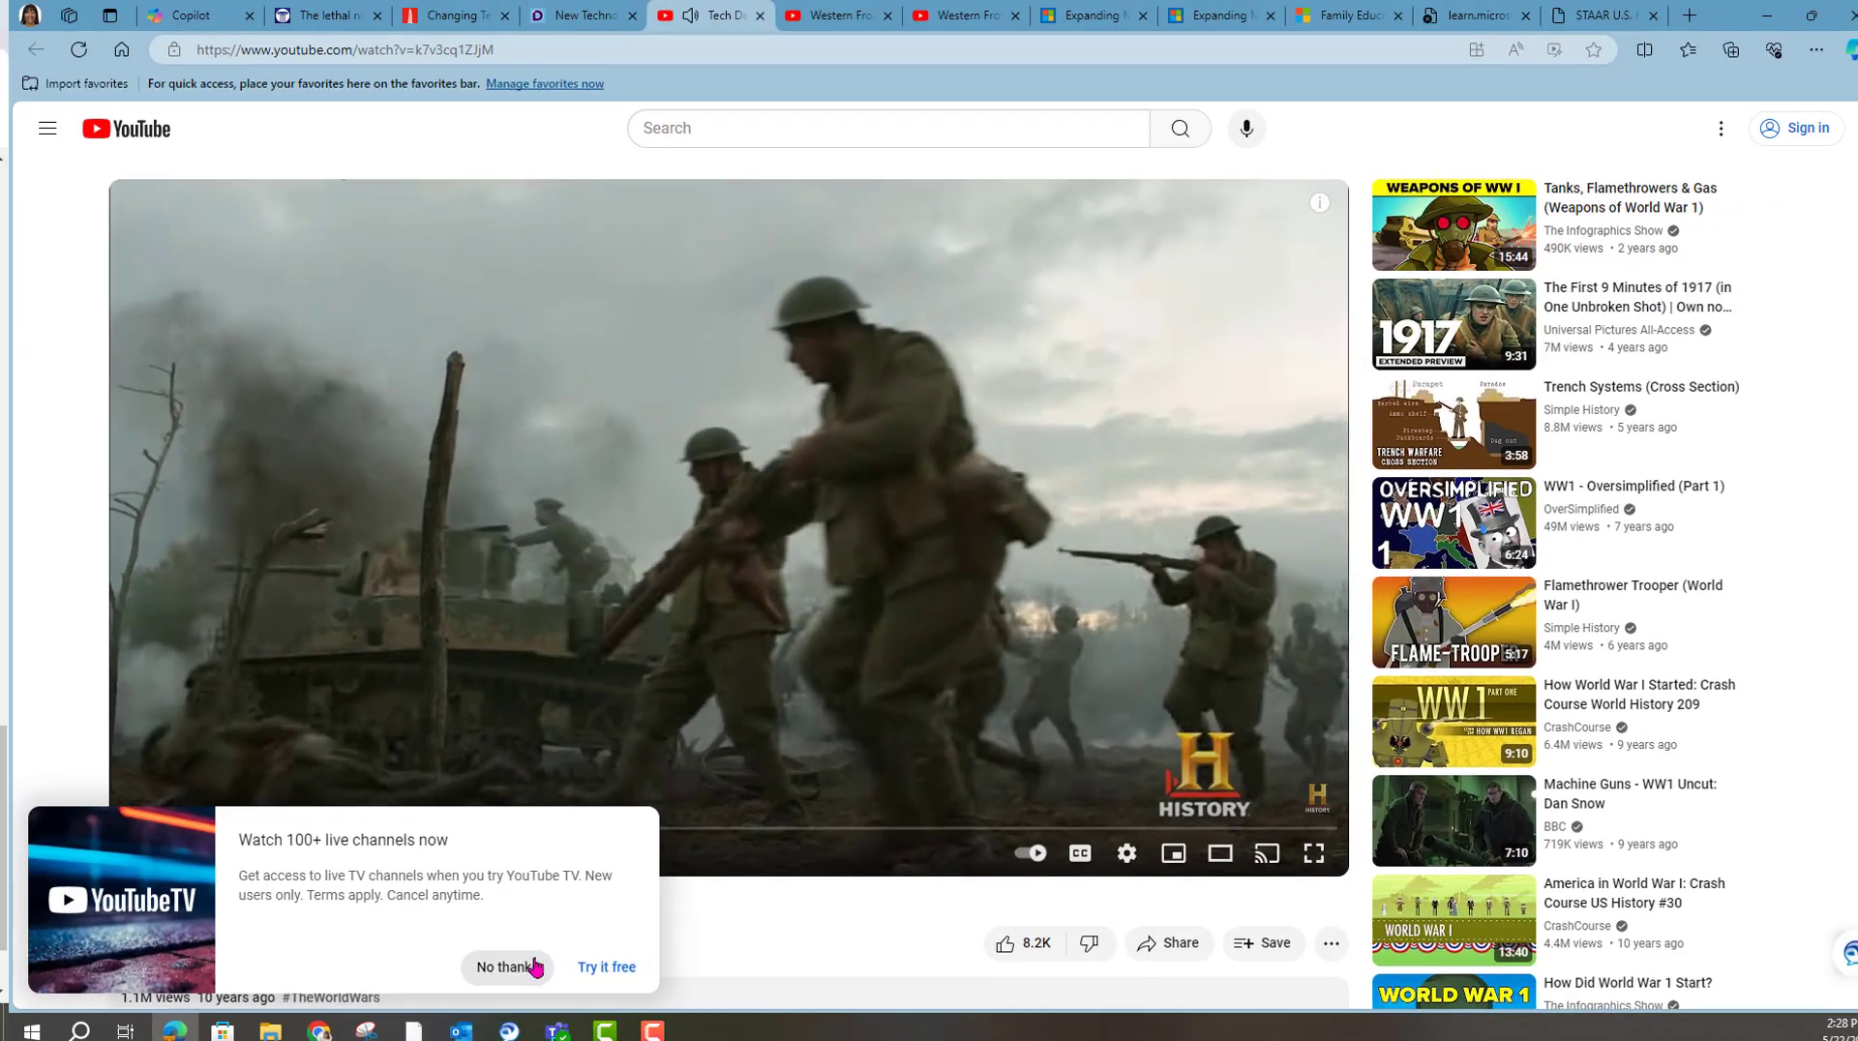
Decline the YouTube TV offer on the Tech Developments video page and view the Western Front 1/6 documentary page
click(505, 967)
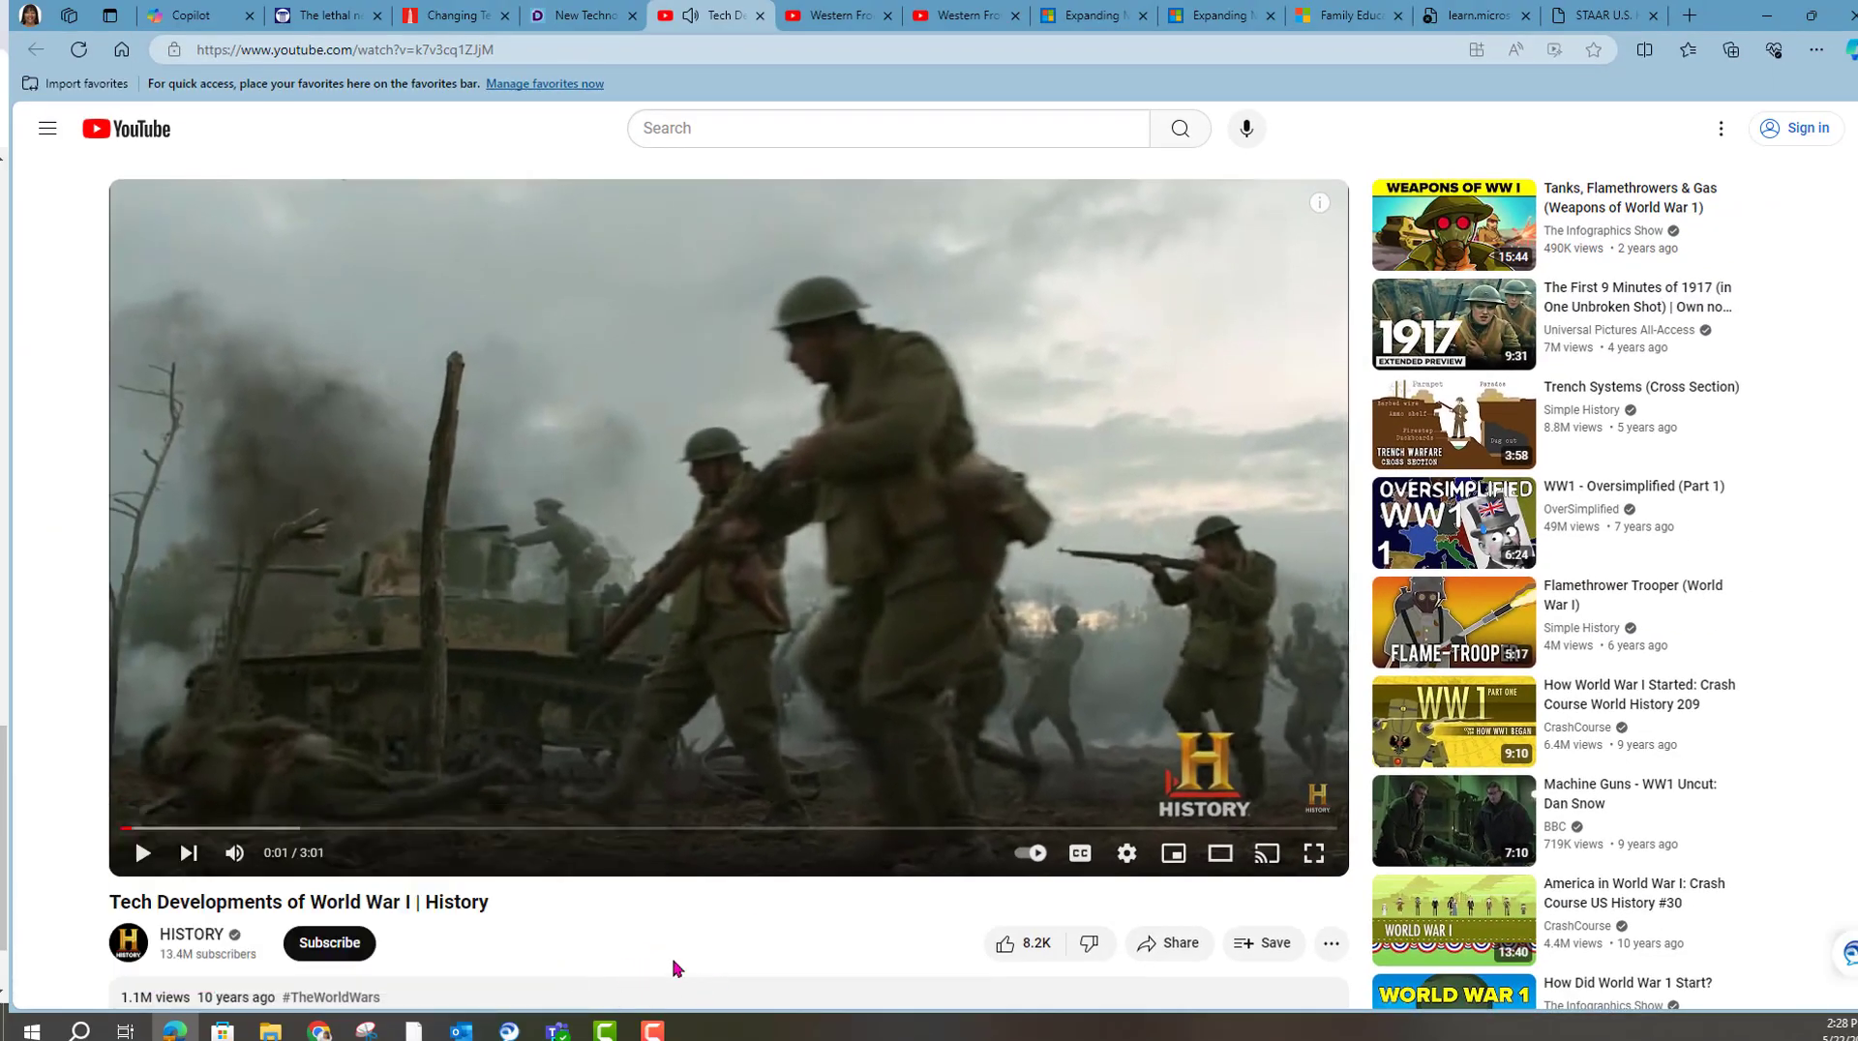
click(834, 15)
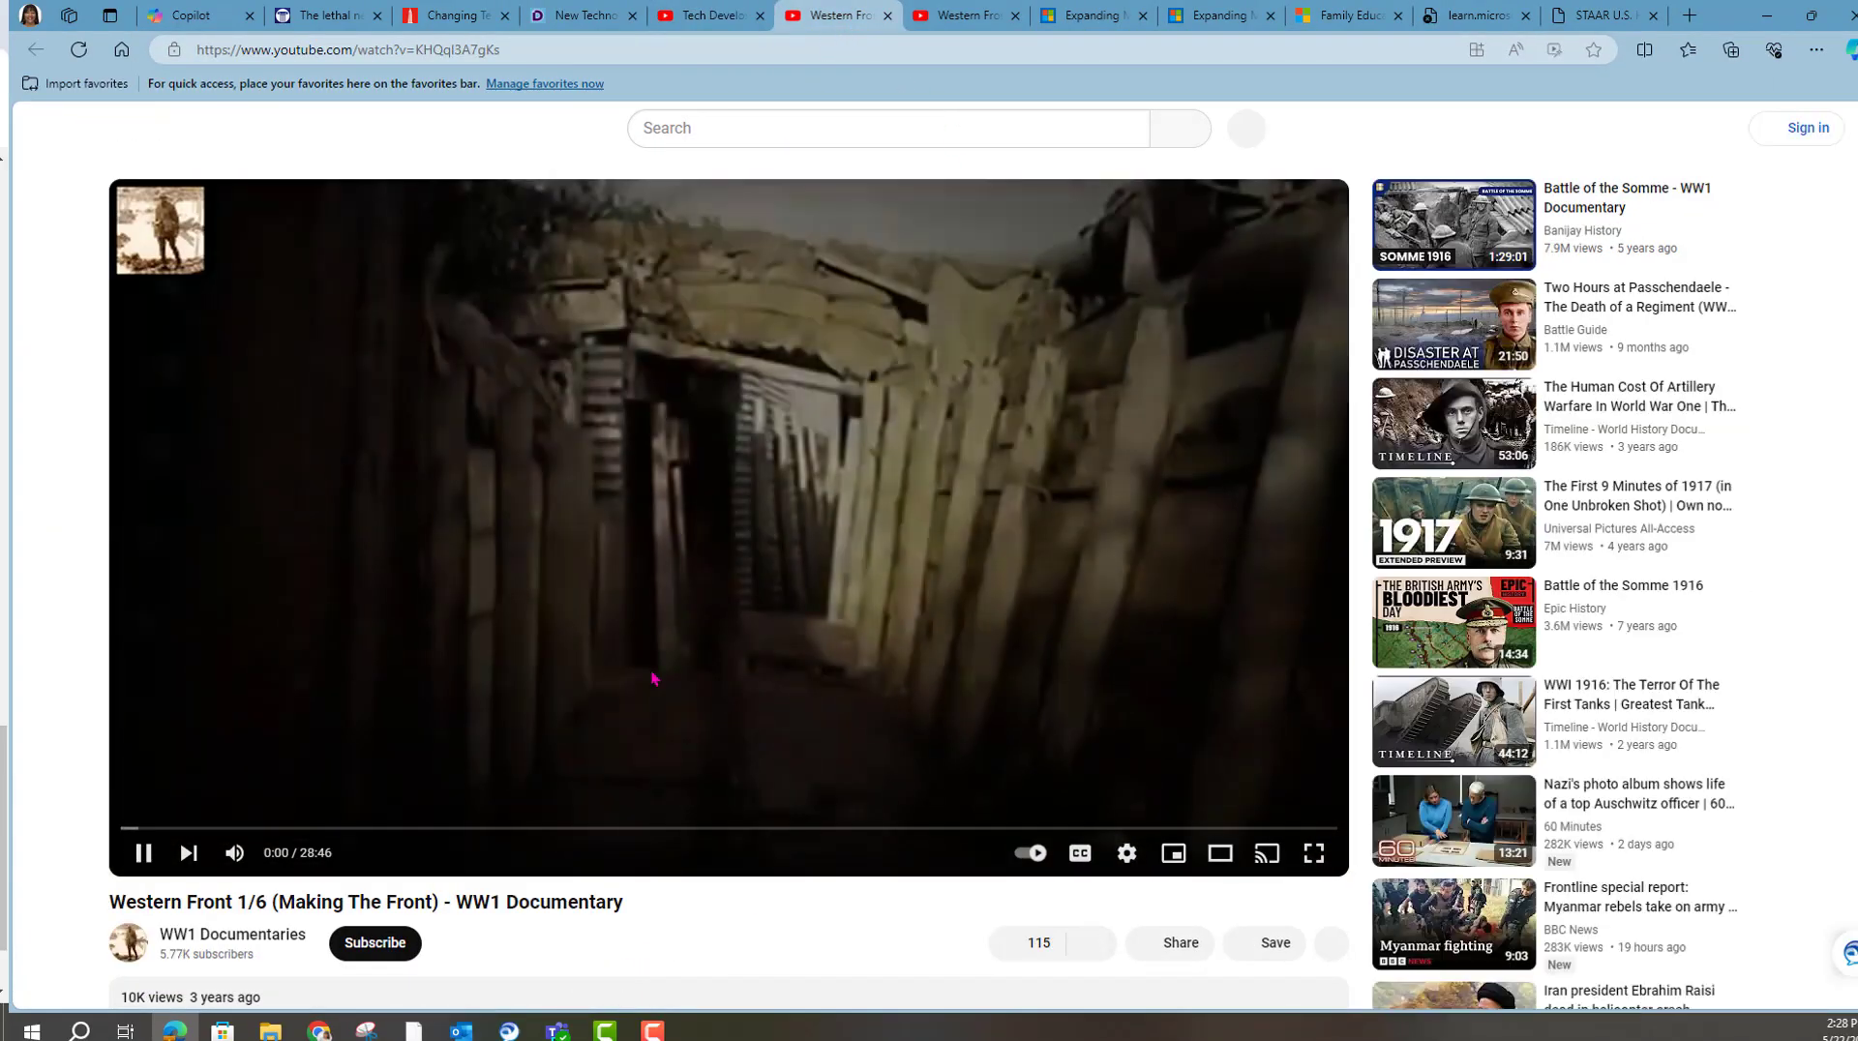
Dismiss the YouTube TV offer, check the Western Front 1/6 video's description, and close its tab
click(494, 965)
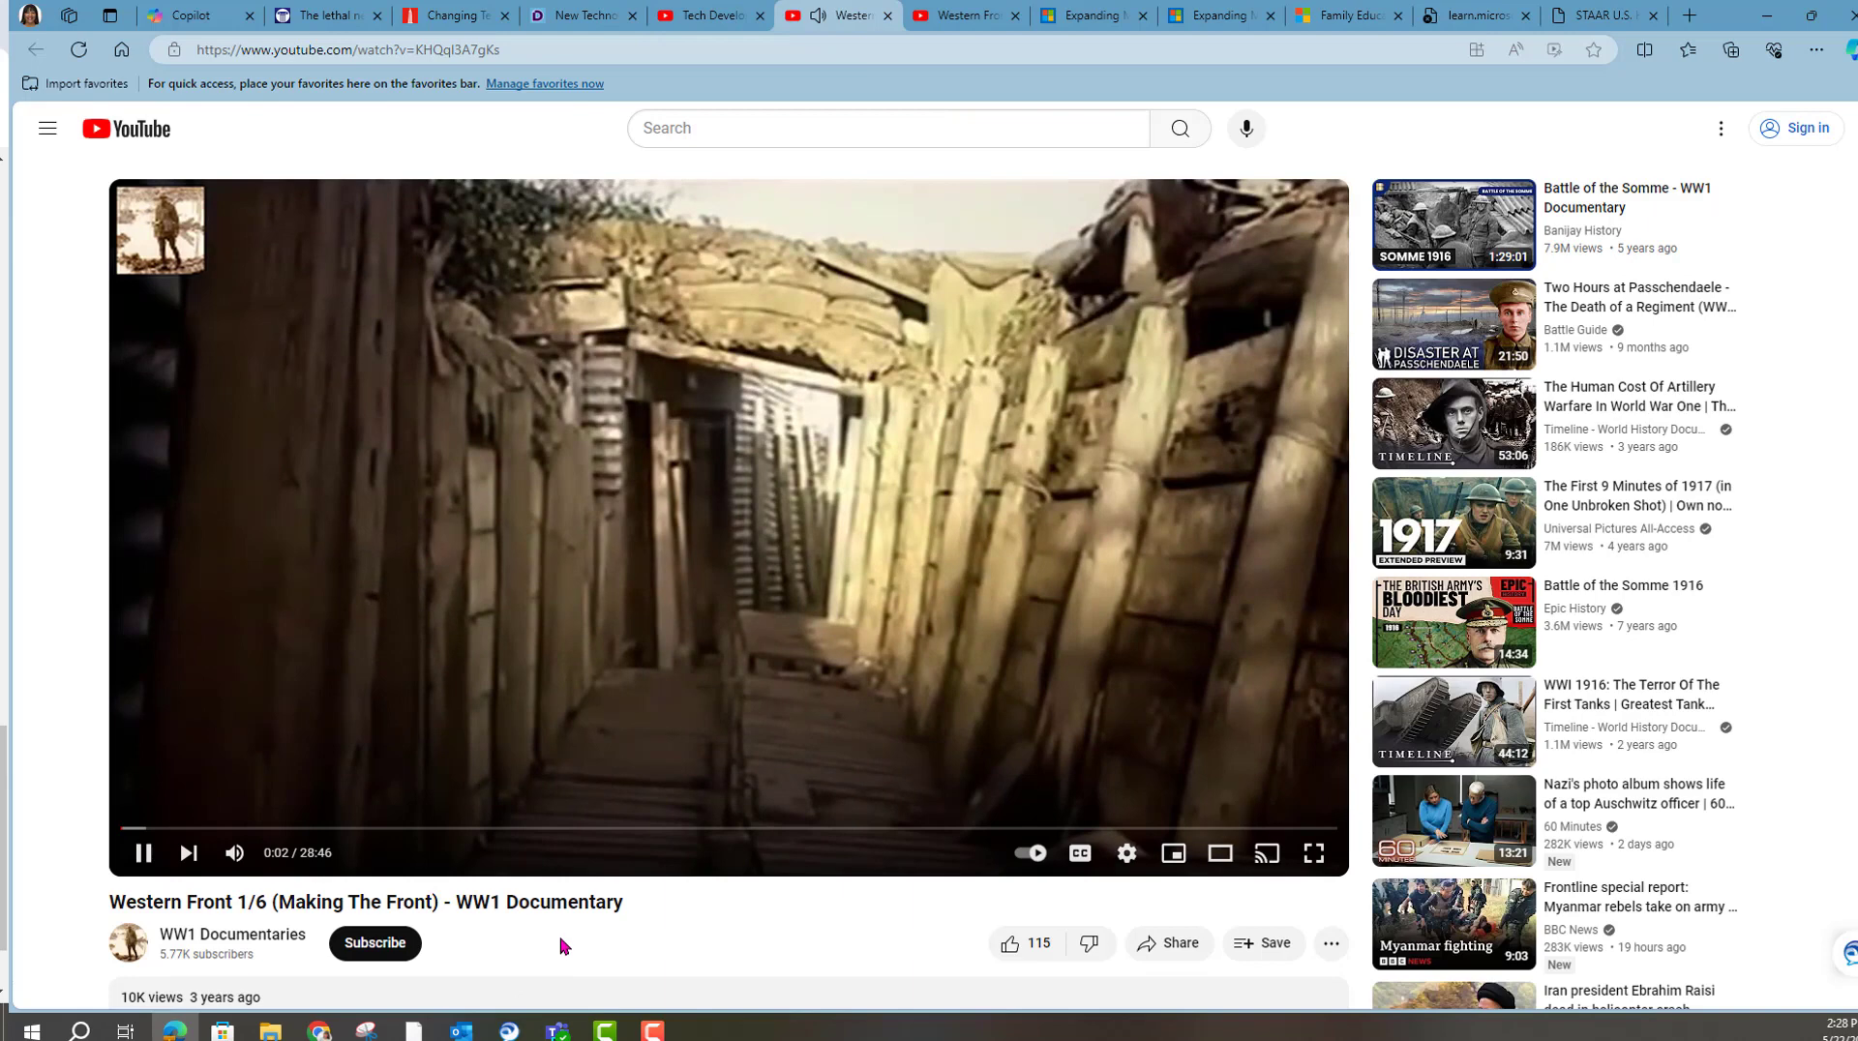
scroll(571, 933, down, 3)
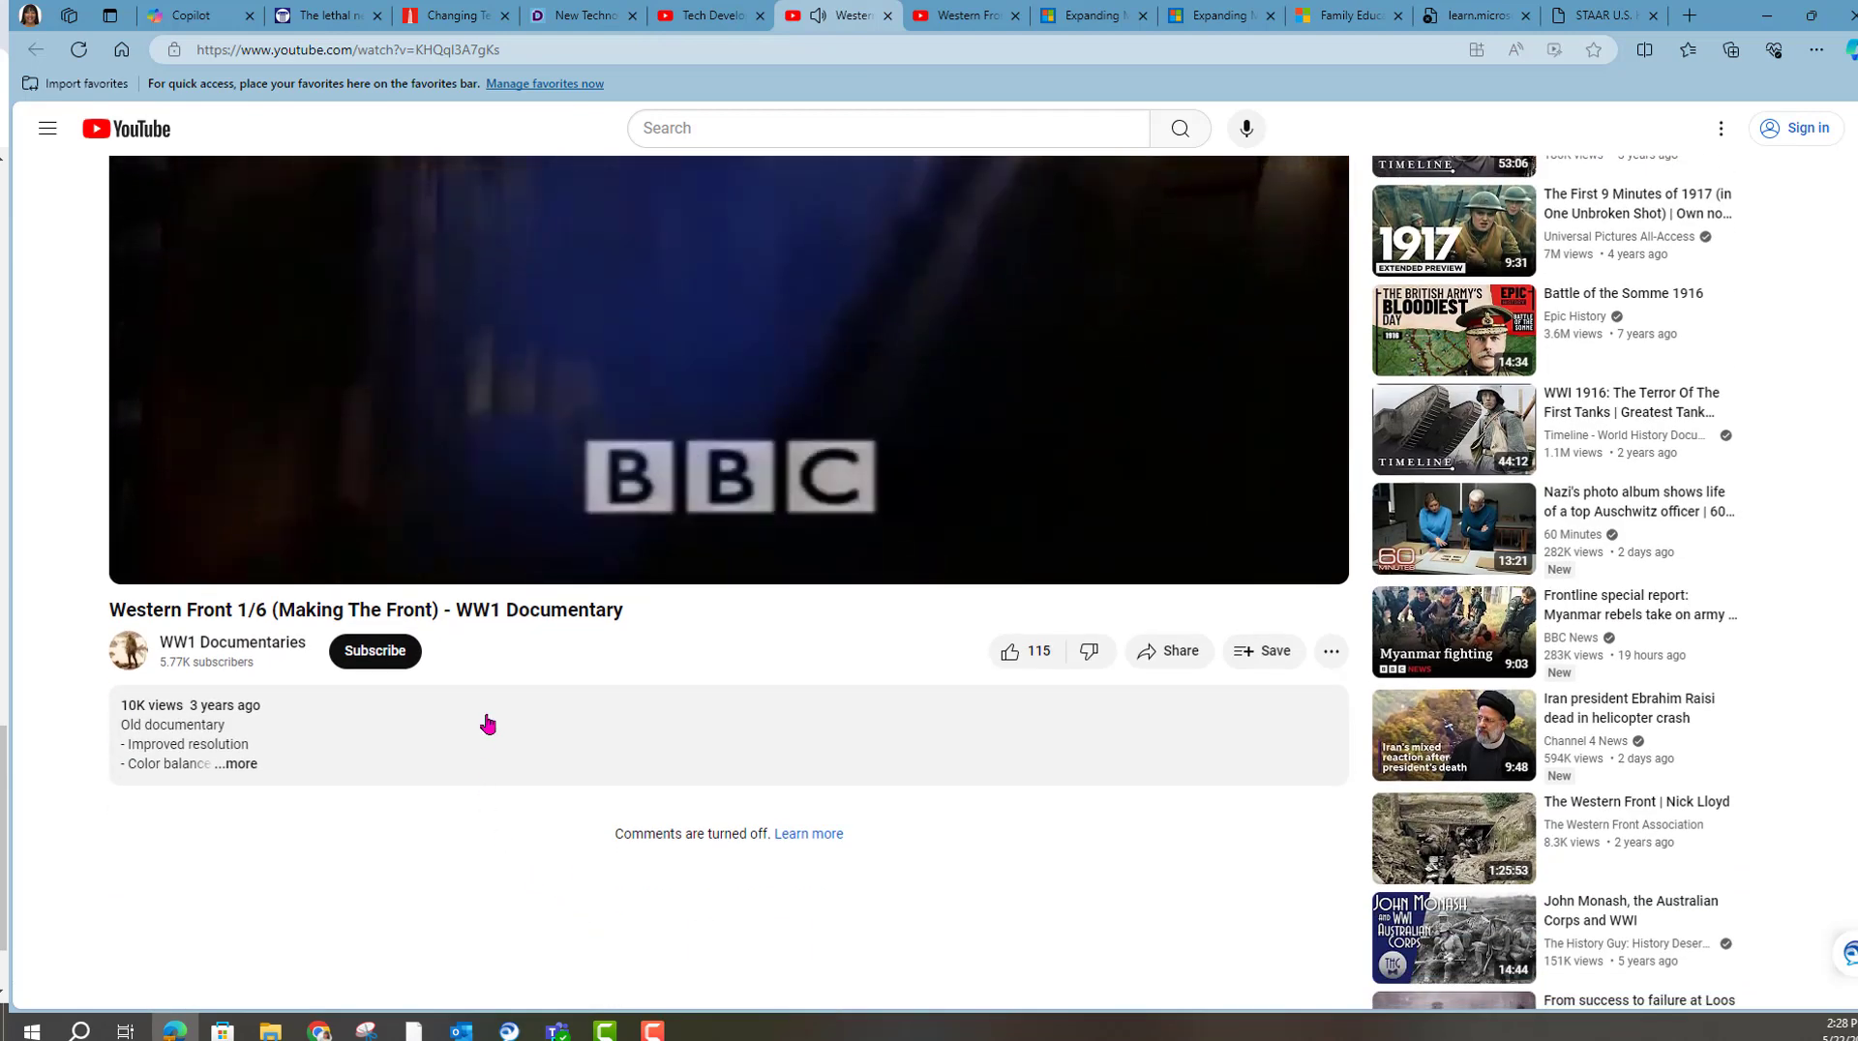
scroll(514, 628, up, 3)
click(143, 853)
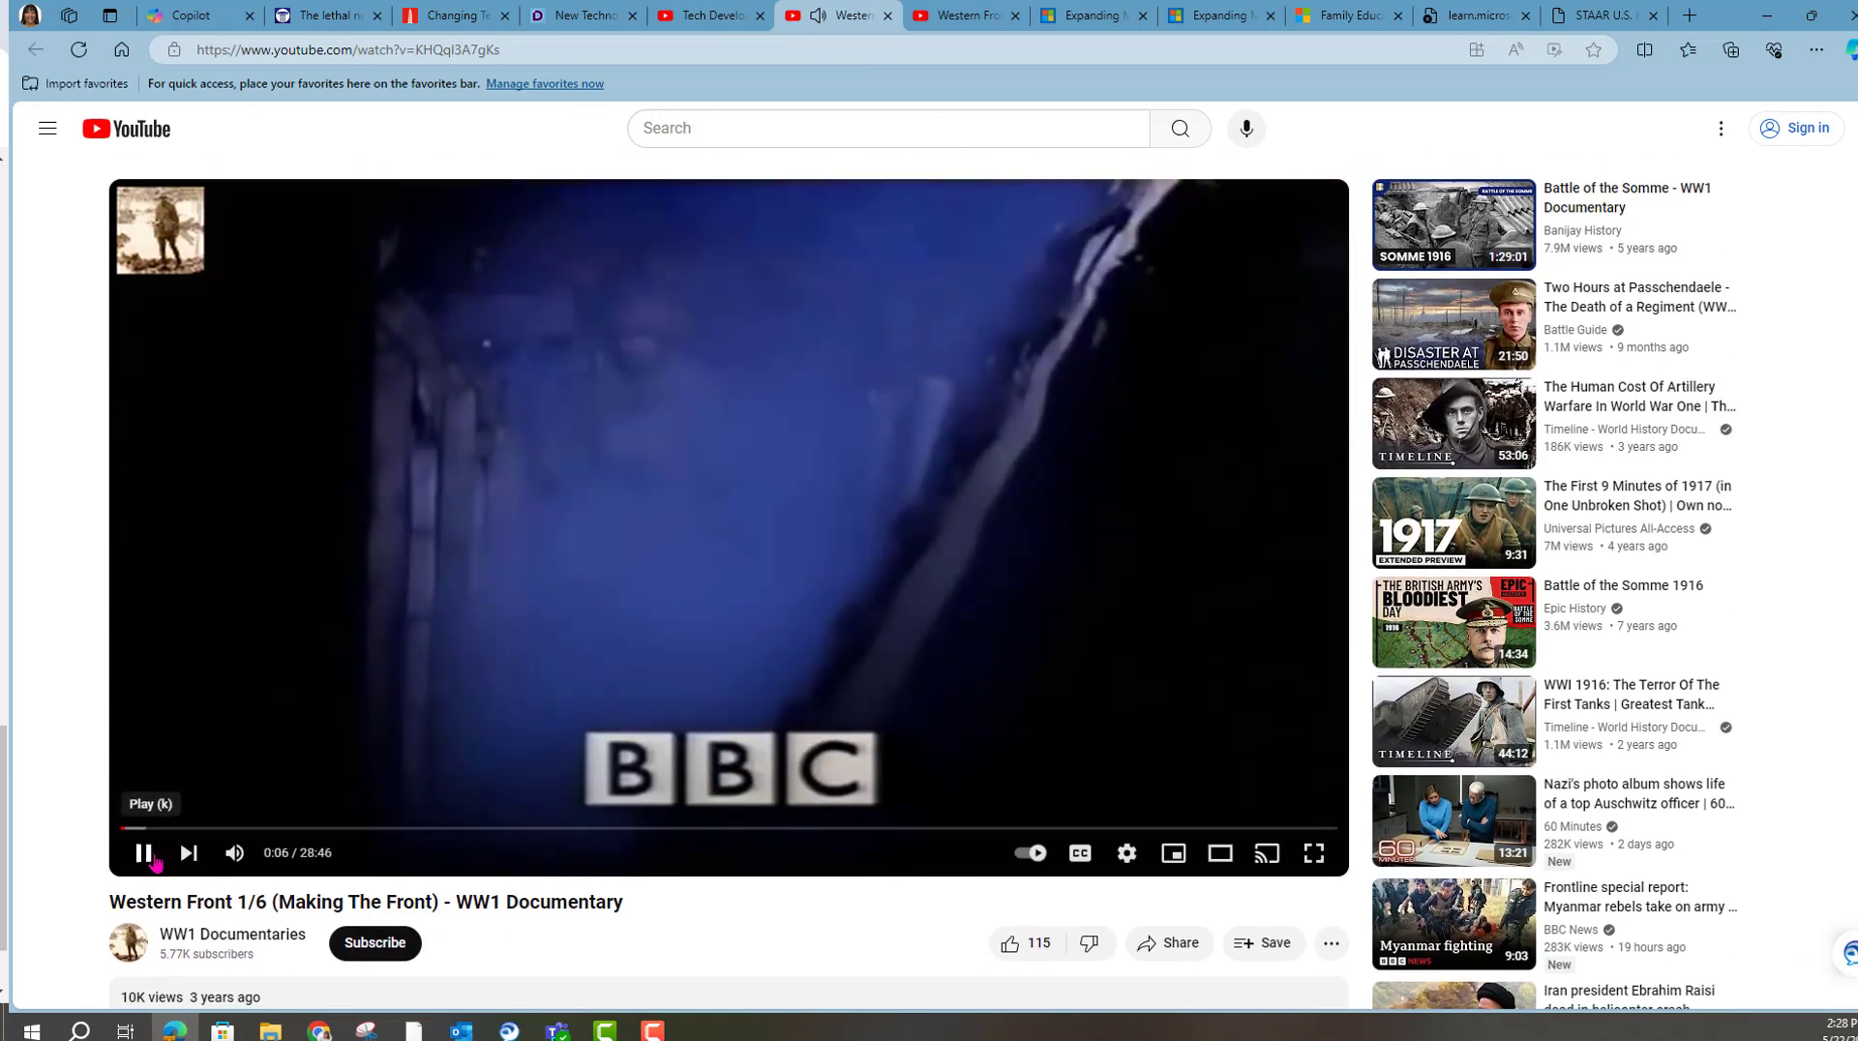
click(887, 16)
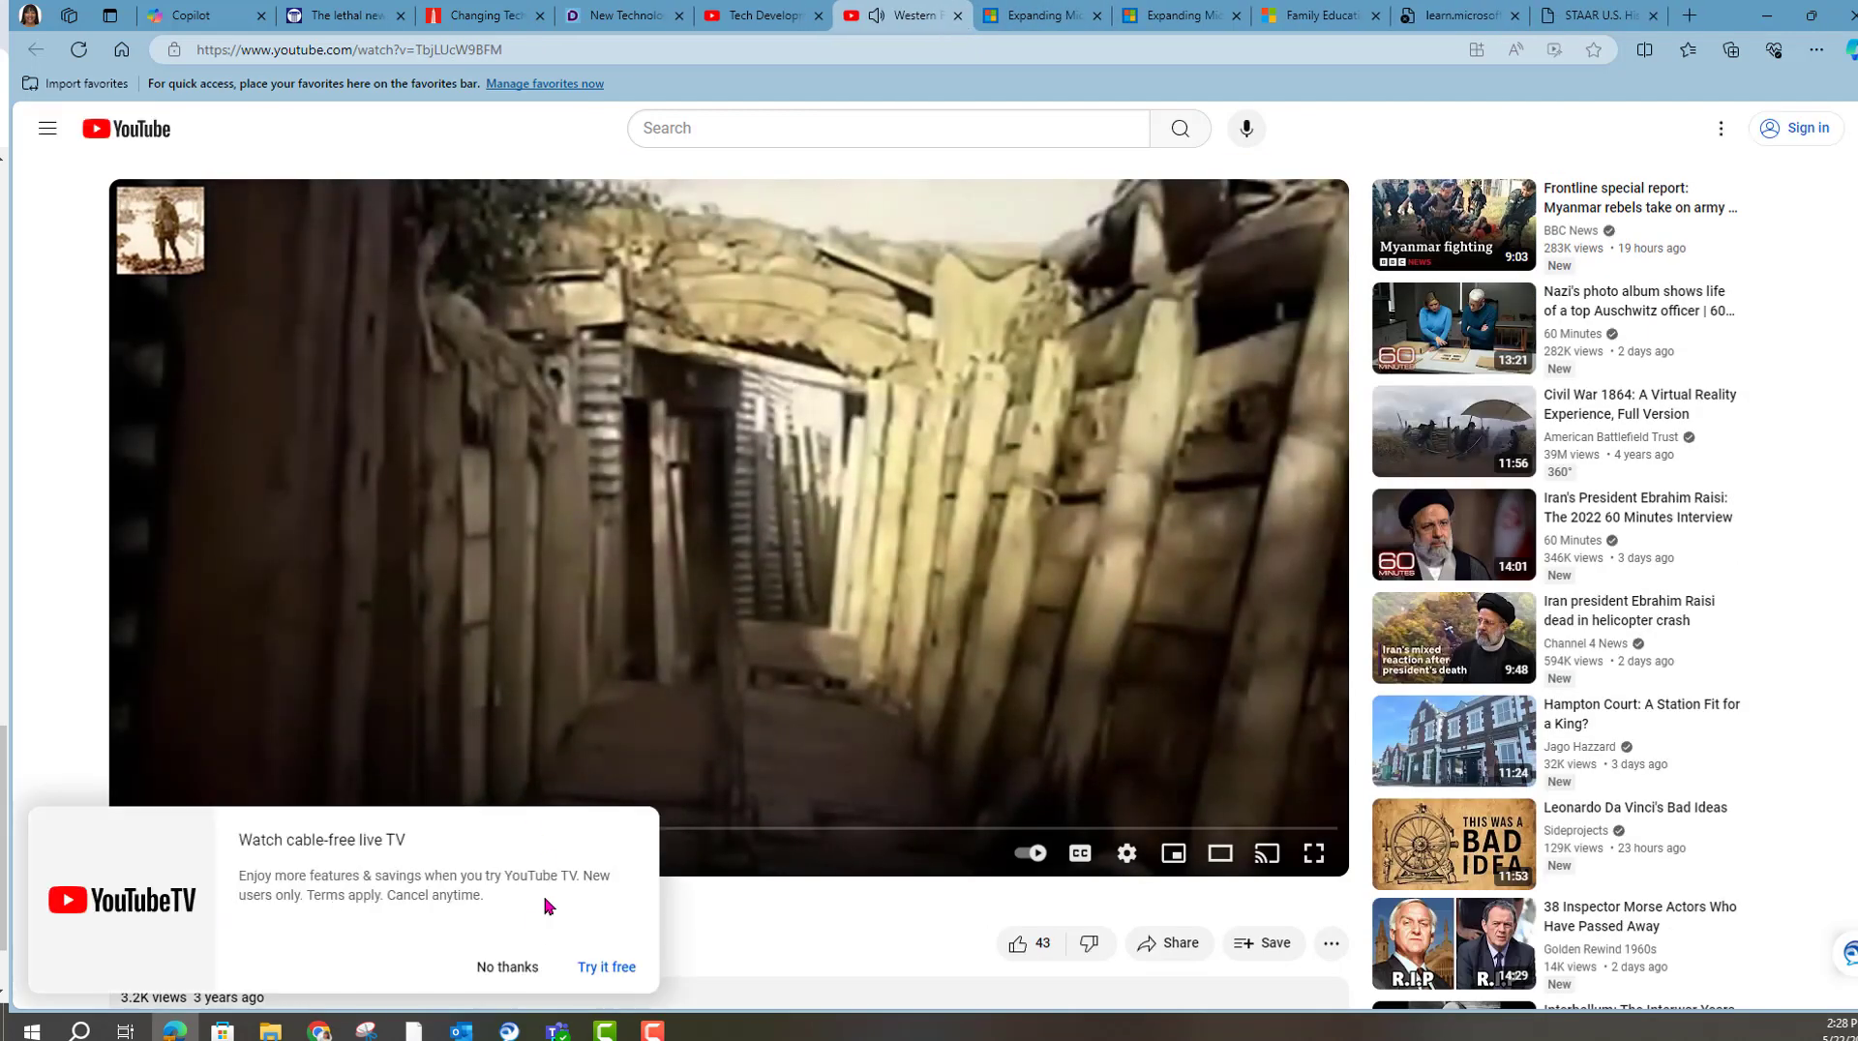
Decline the YouTube TV offer on the Western Front 6/6 documentary page and pause the video
click(497, 962)
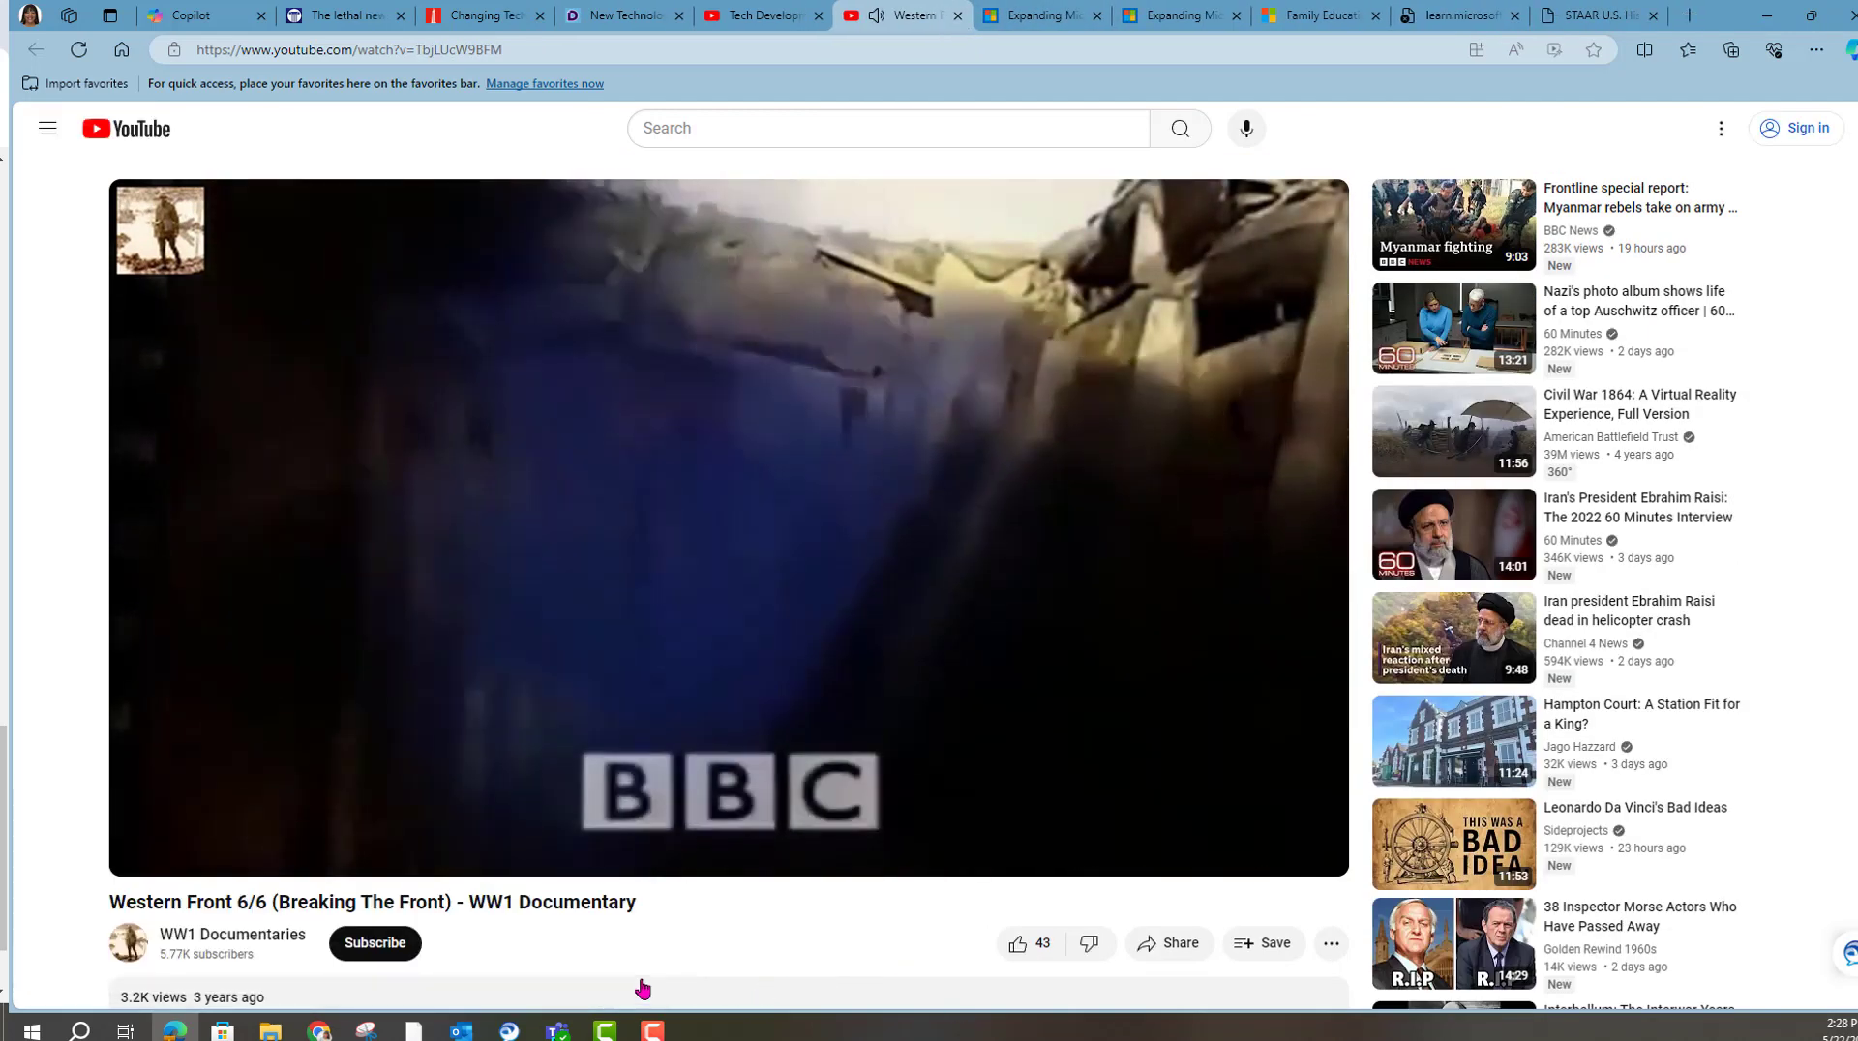
click(144, 853)
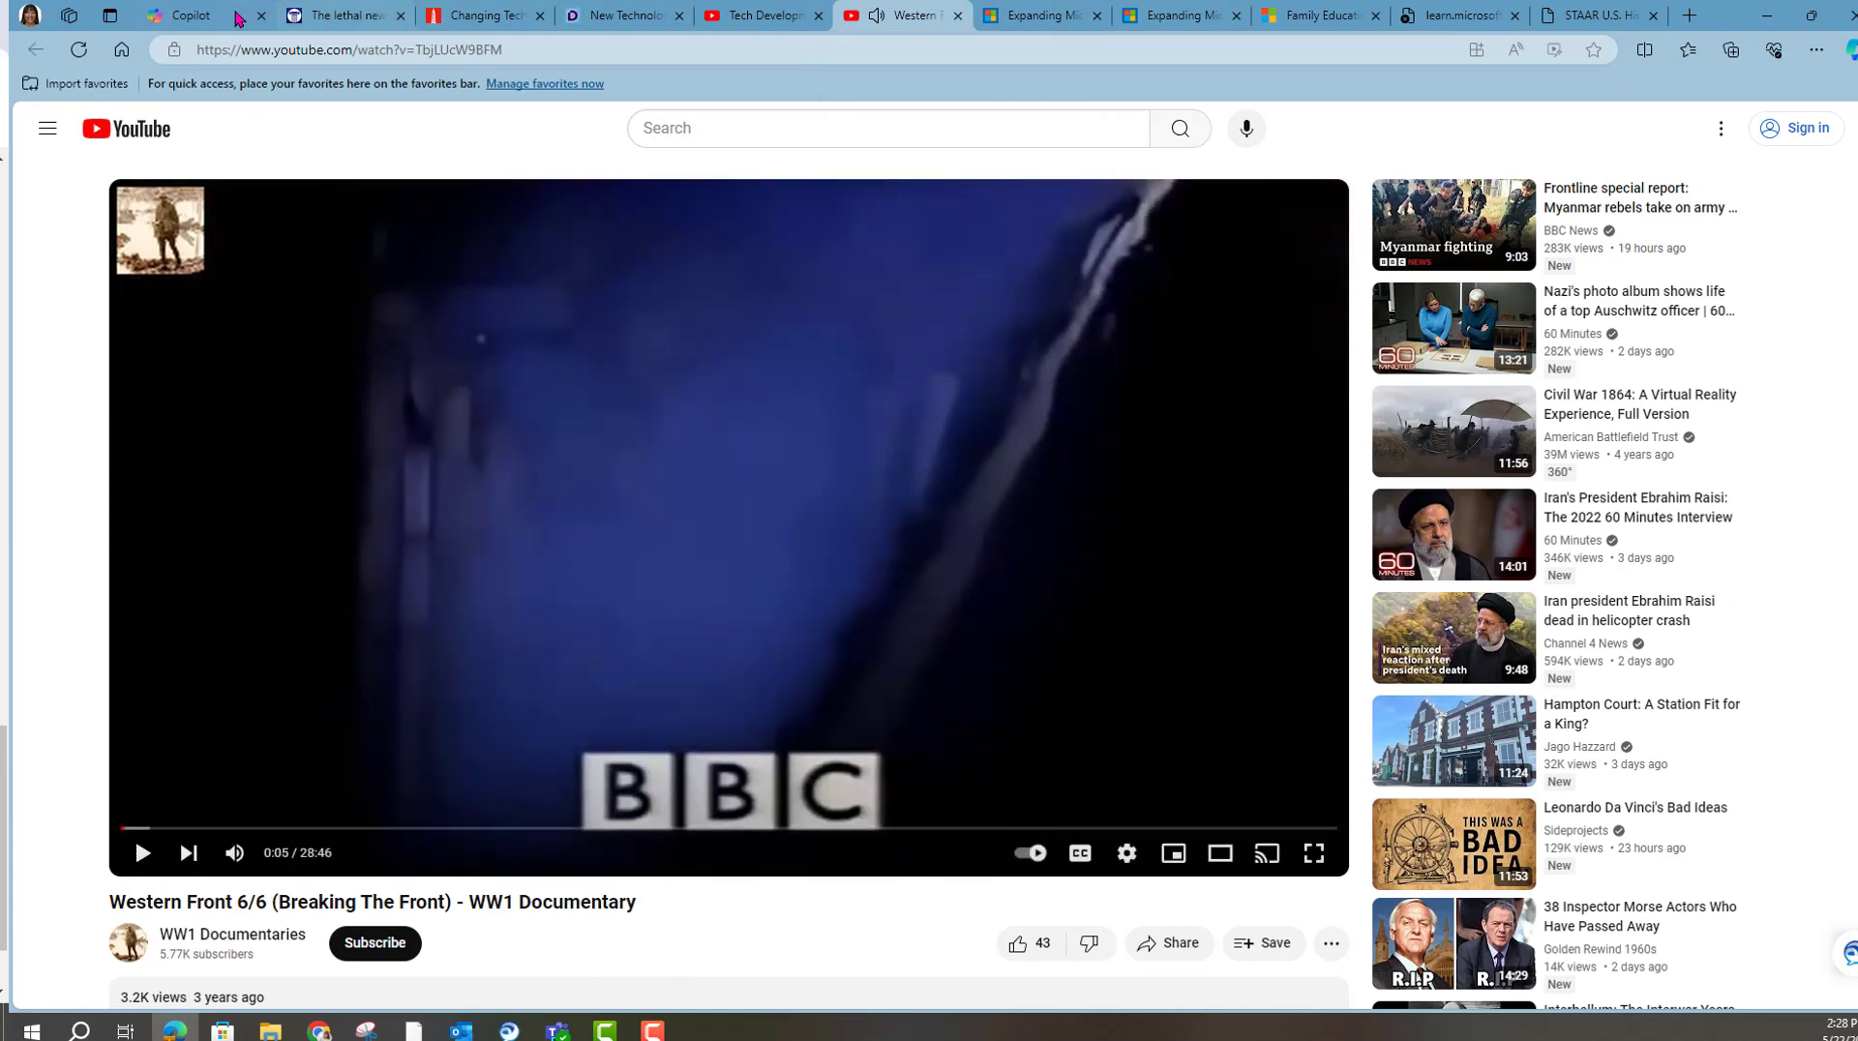
Return to the Copilot conversation and copy the five technological innovation bullets, Machine Guns through Trench Warfare, from the lesson sequence
click(208, 21)
scroll(1129, 771, up, 2)
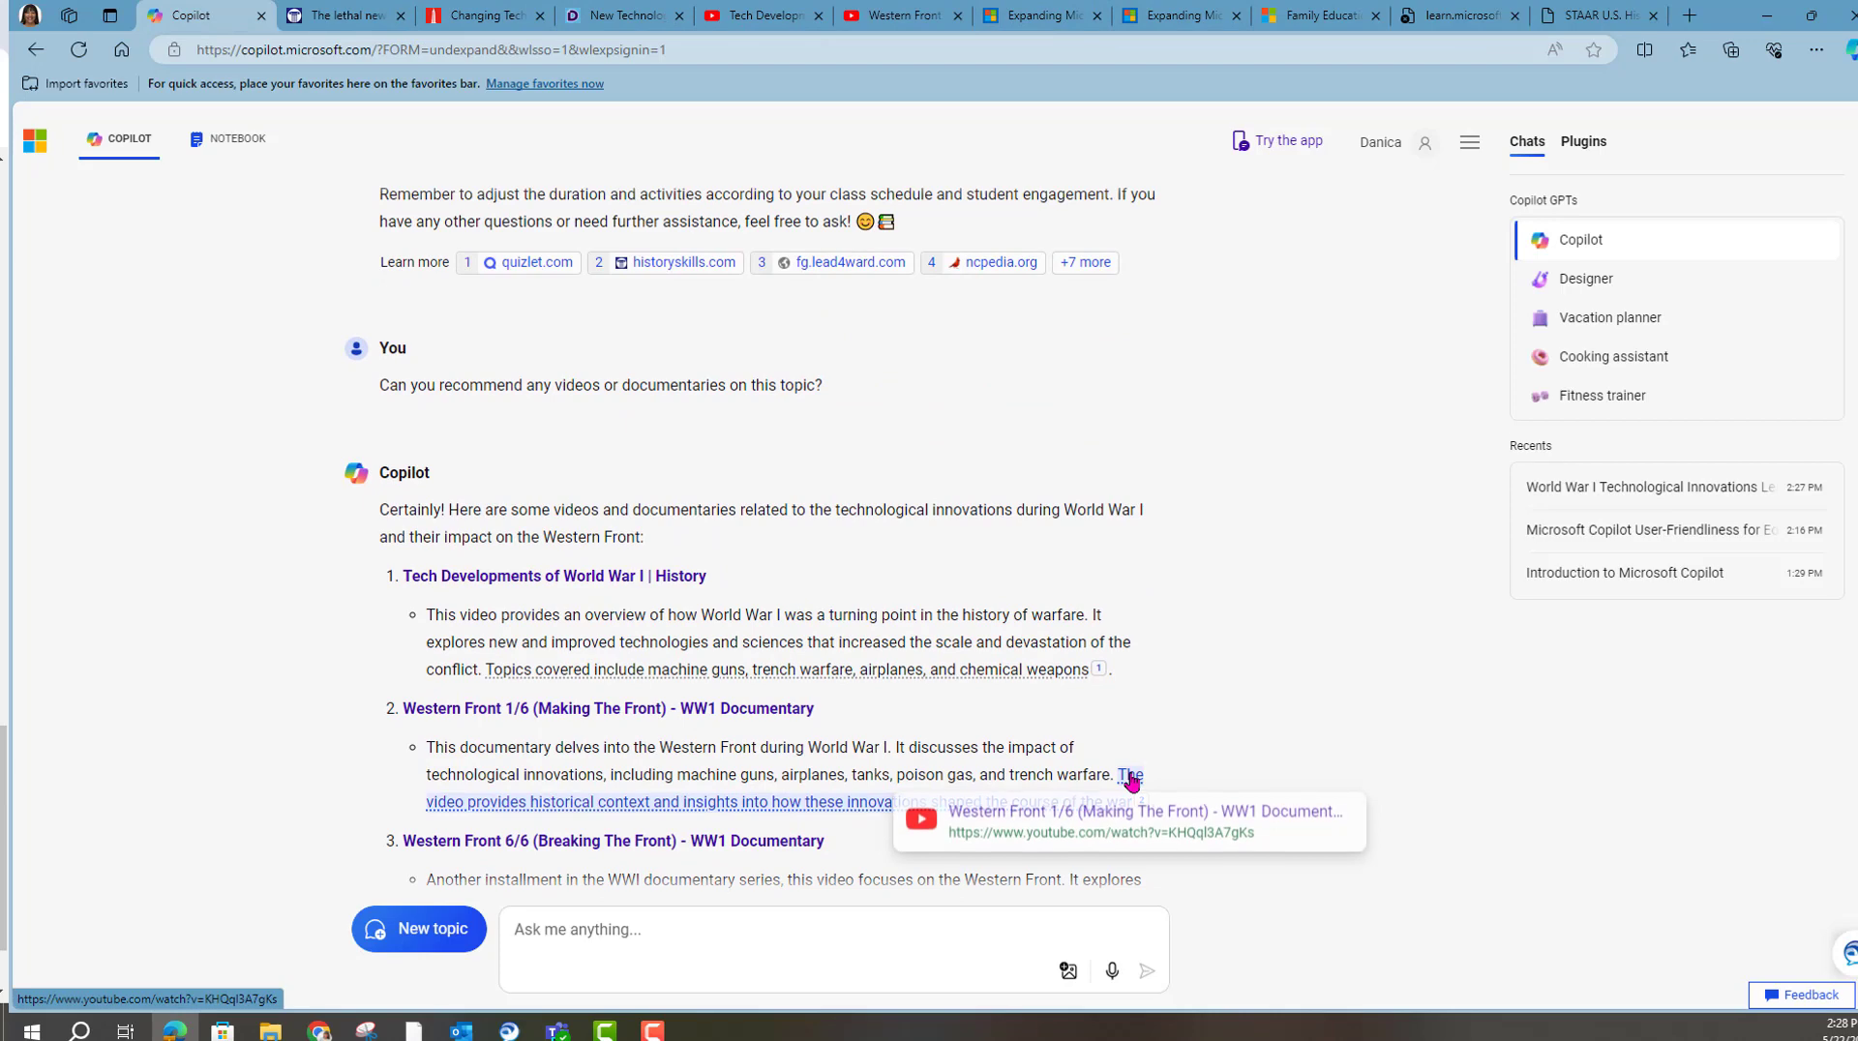
scroll(1172, 682, down, 5)
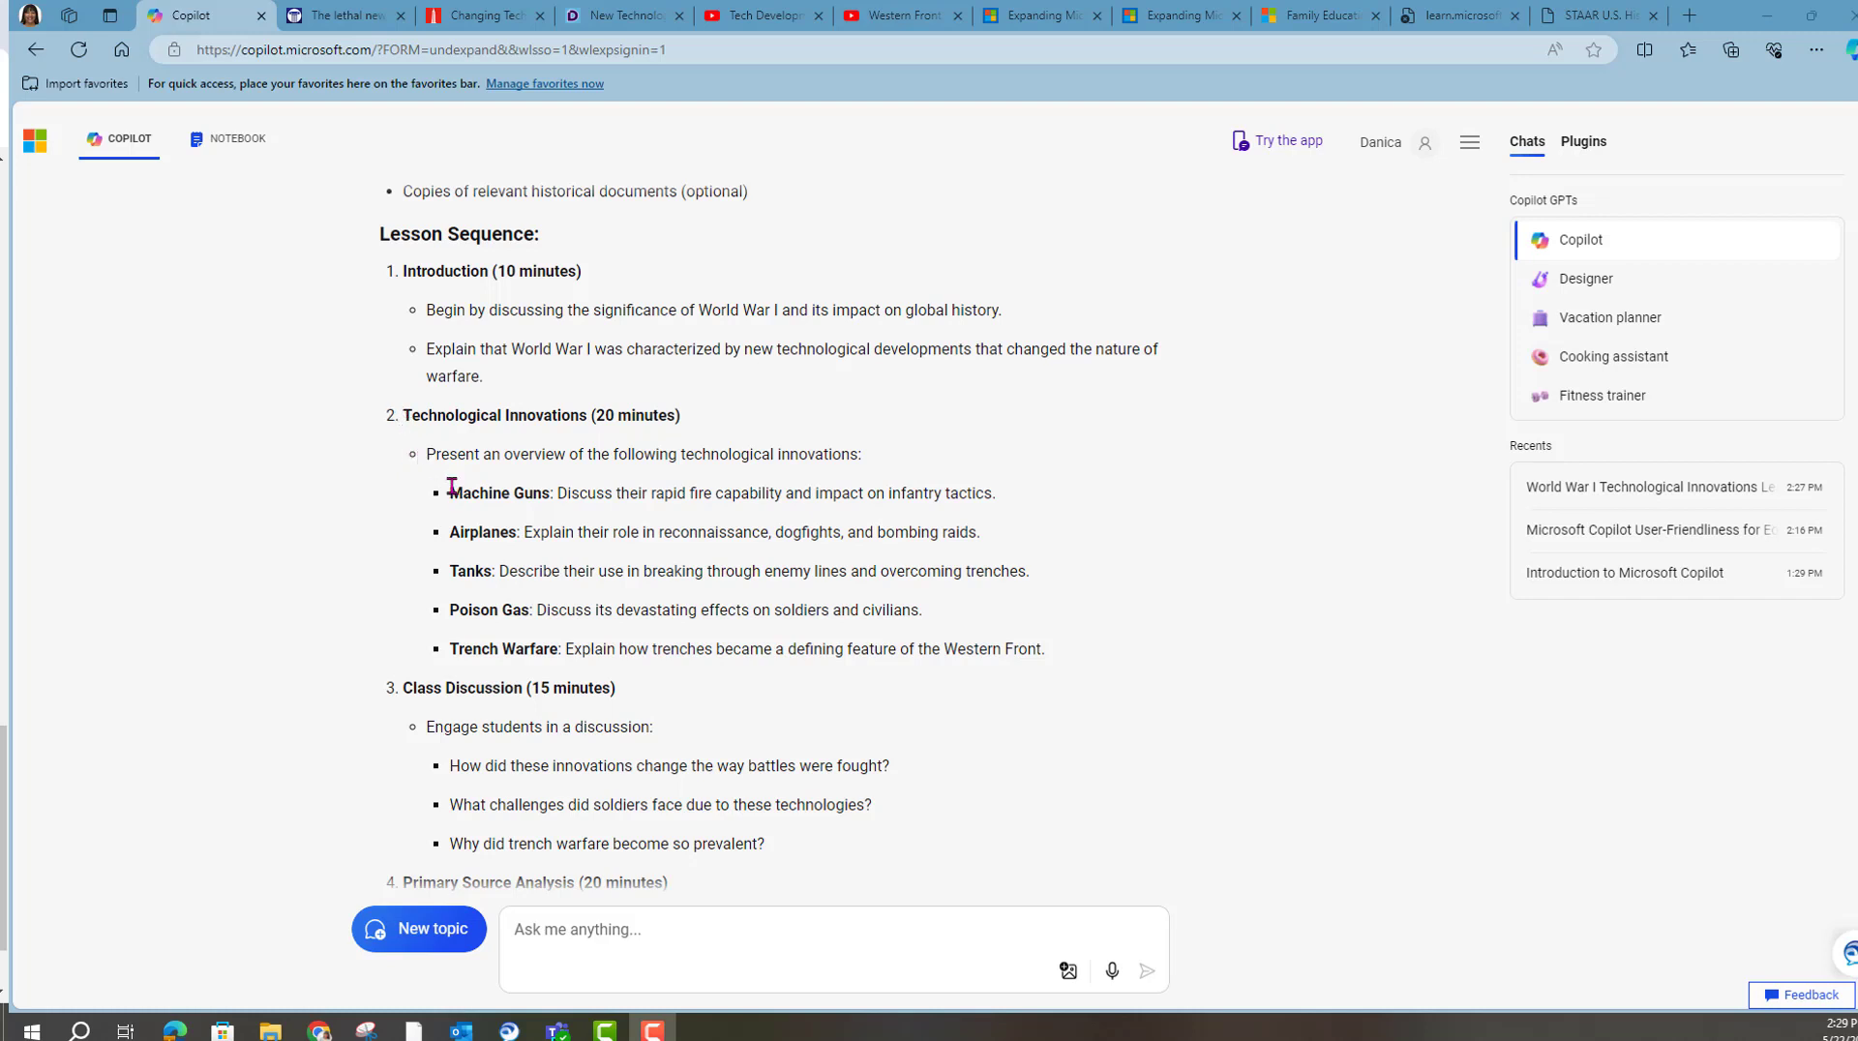
drag(459, 493, 884, 699)
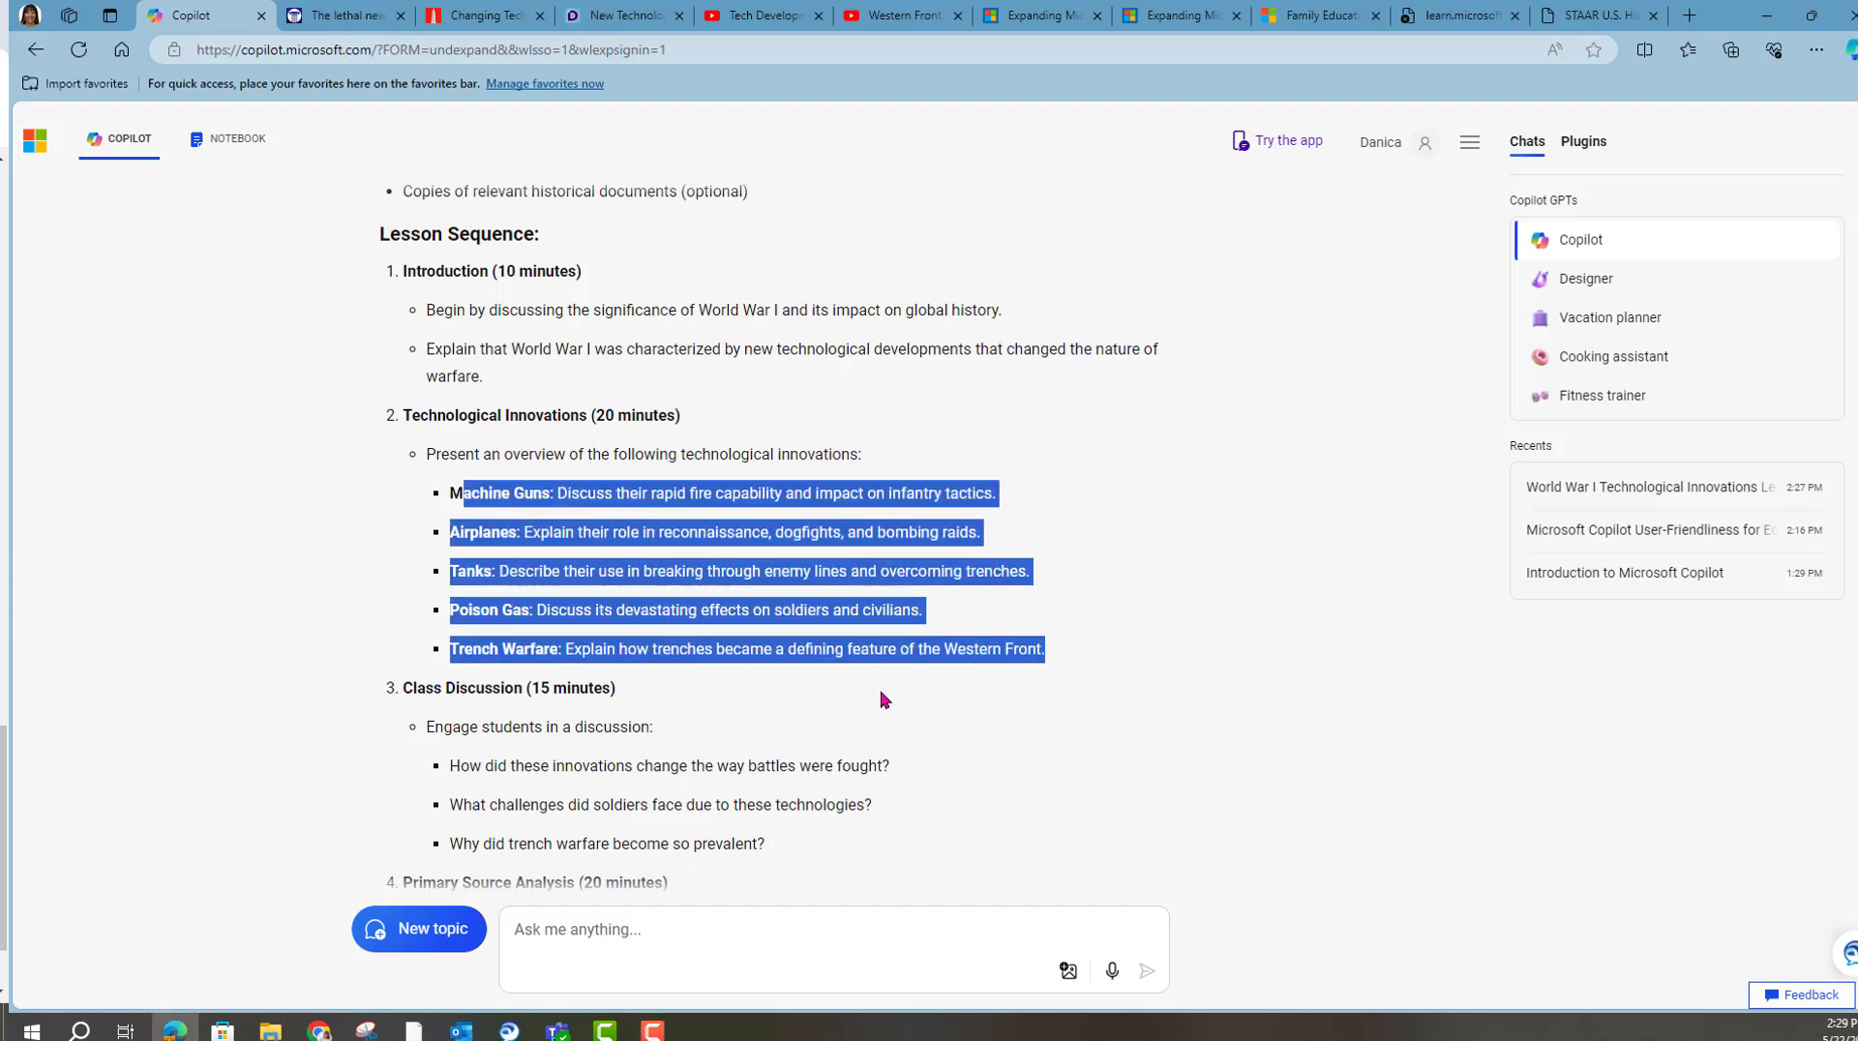
drag(1072, 662, 453, 492)
right_click(469, 500)
click(523, 515)
Ask Copilot: "Create a presentation on the technological innovations of WW1. Include the following topics:", followed by the copied list
click(572, 939)
text(Cre)
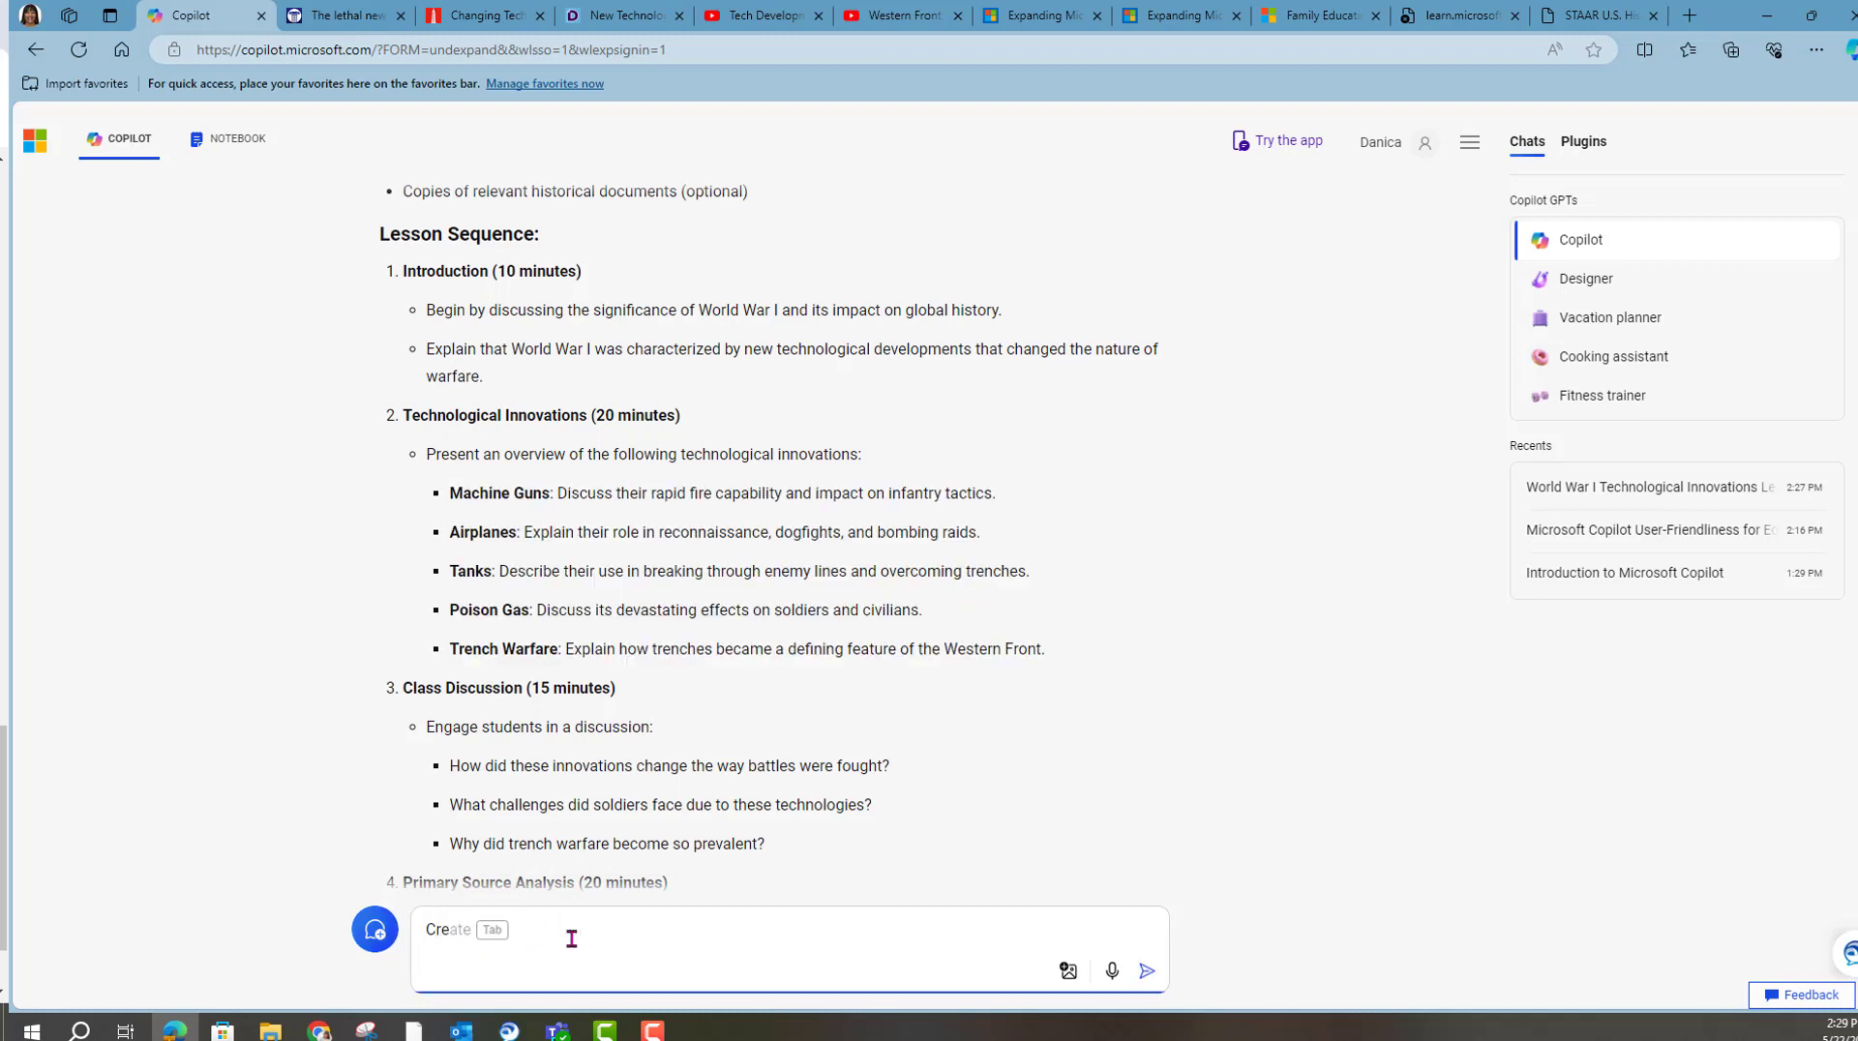
text(aeate a prse)
key(BackSpace)
text(esentation on t)
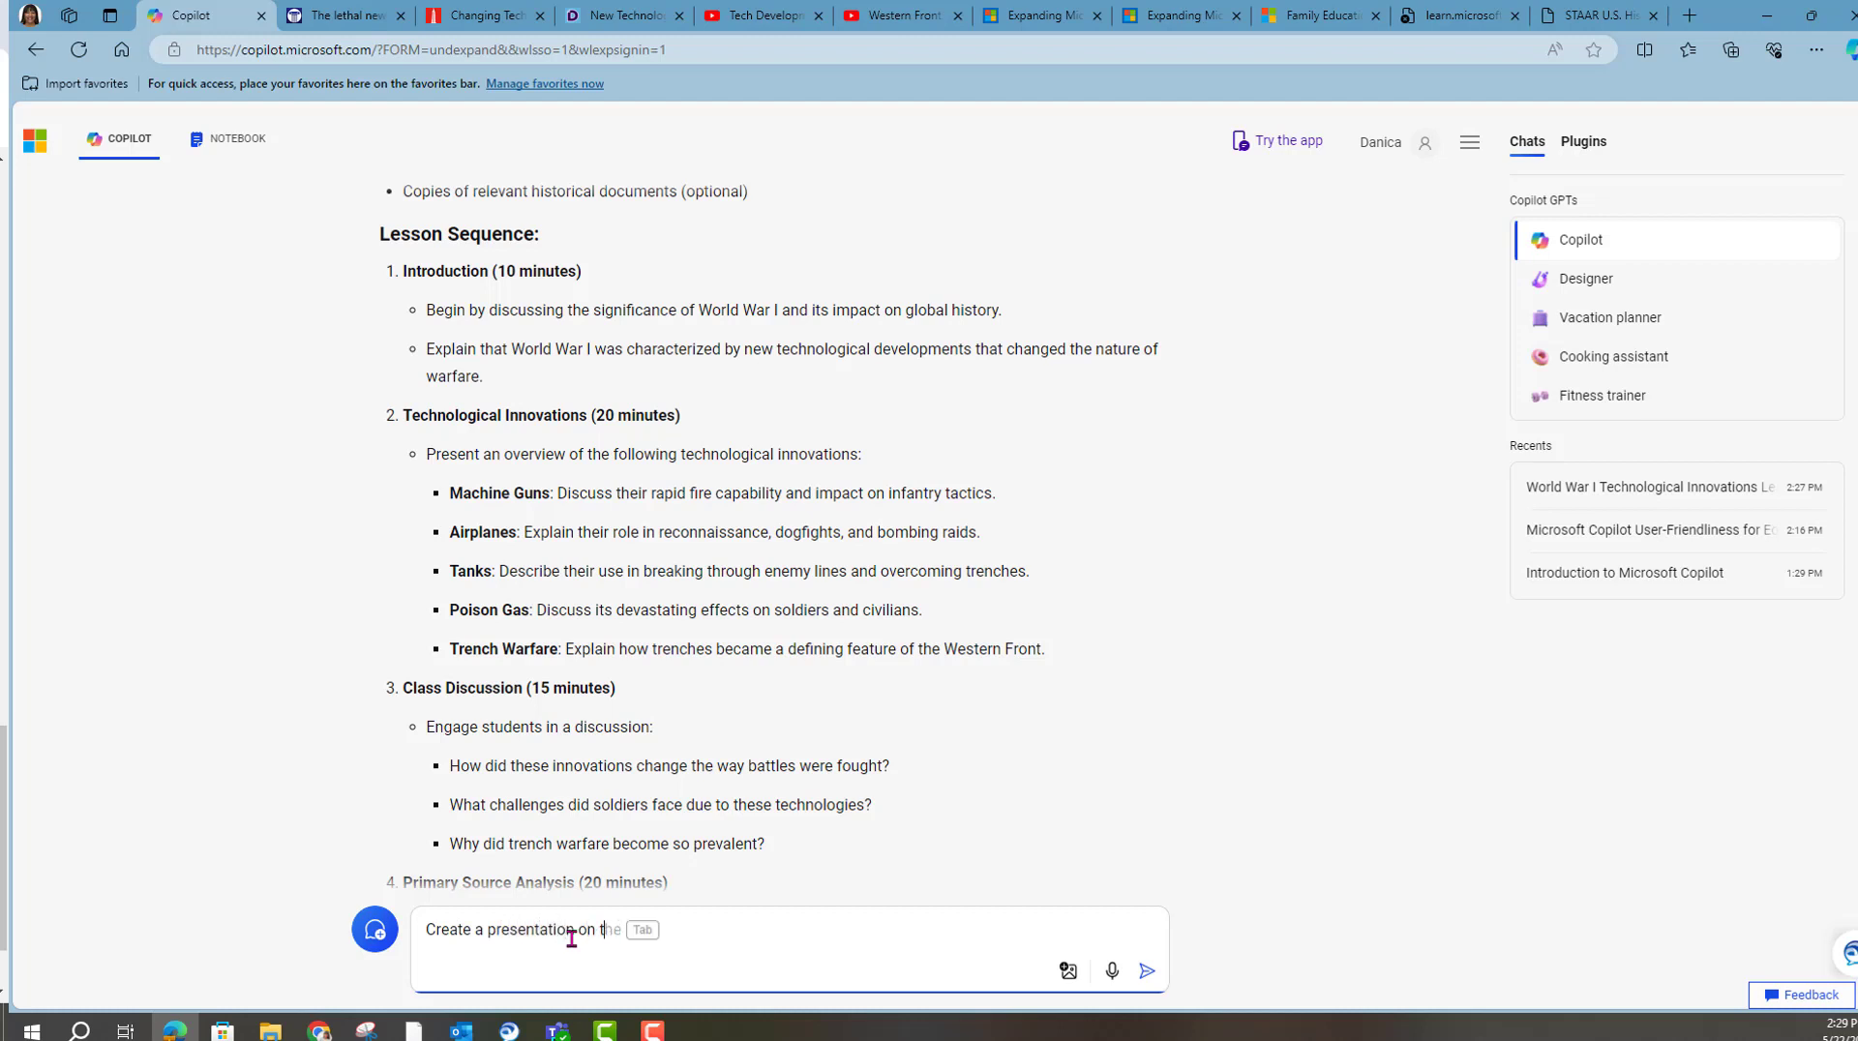
text(he technological innov)
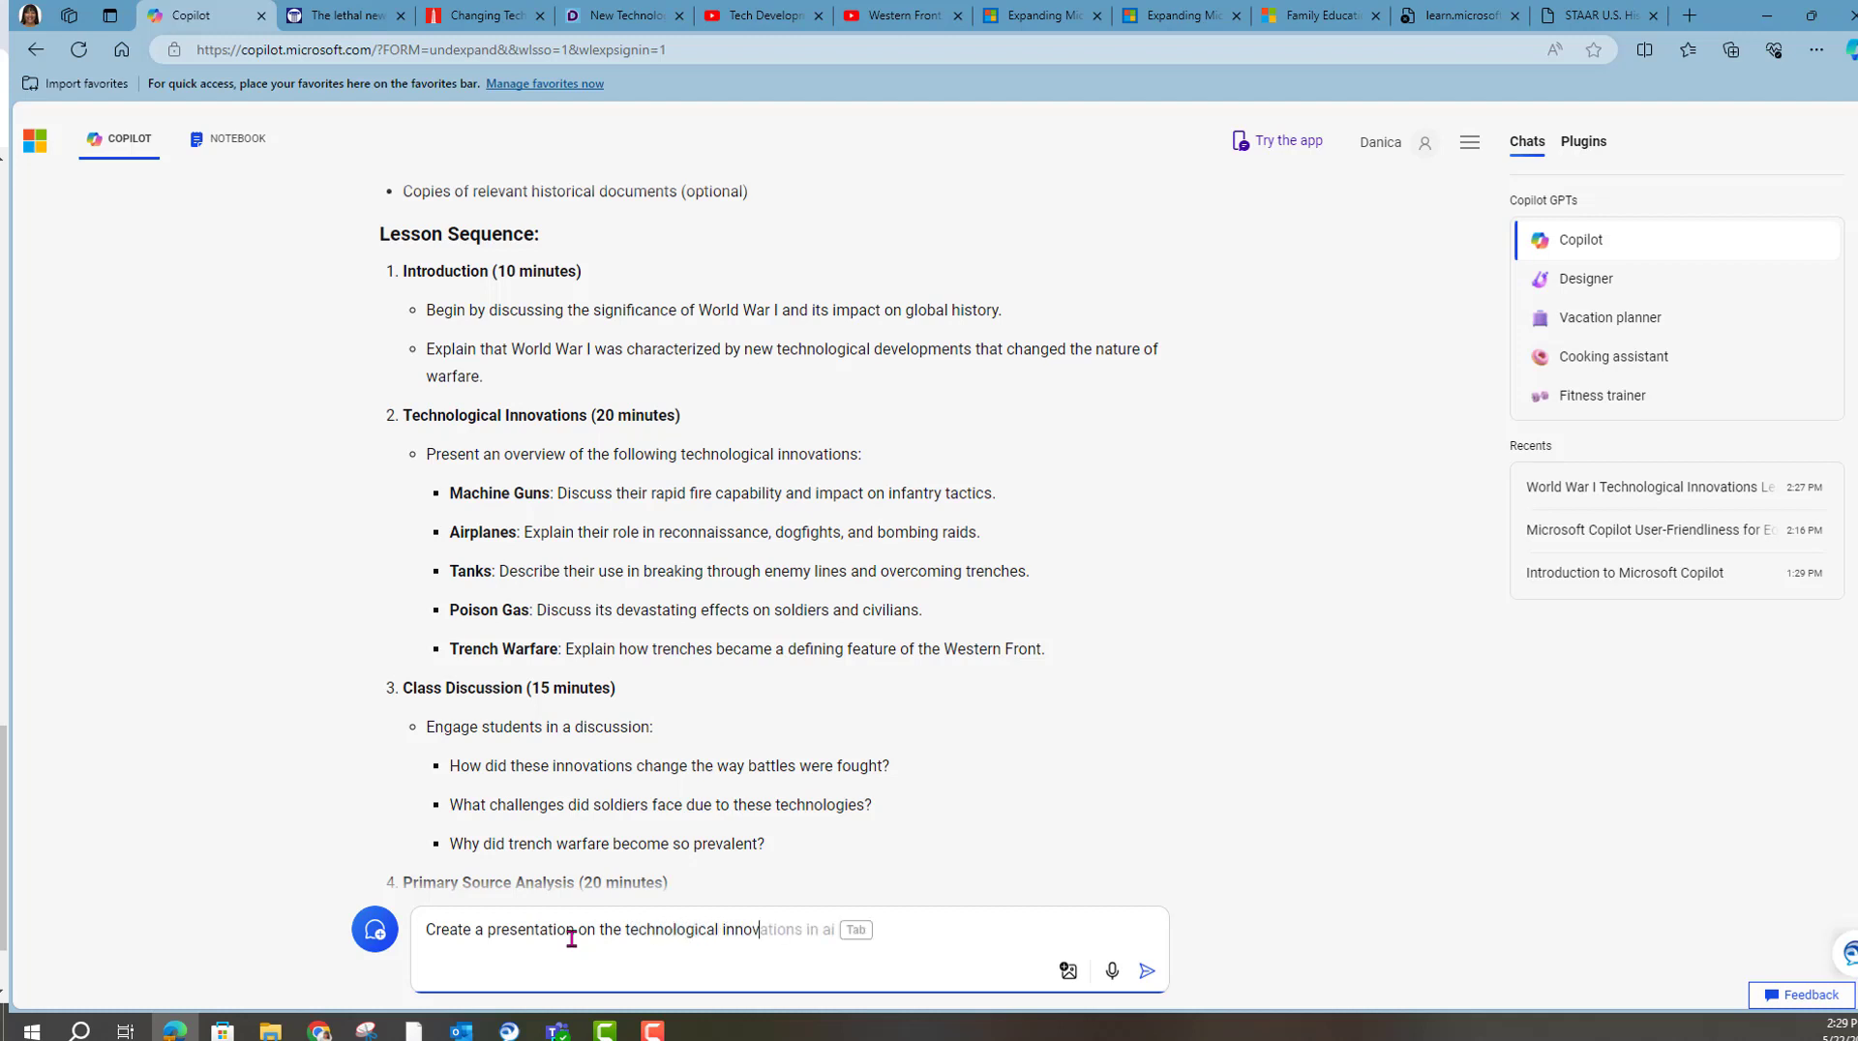
text(ations of WW1. Include the fo)
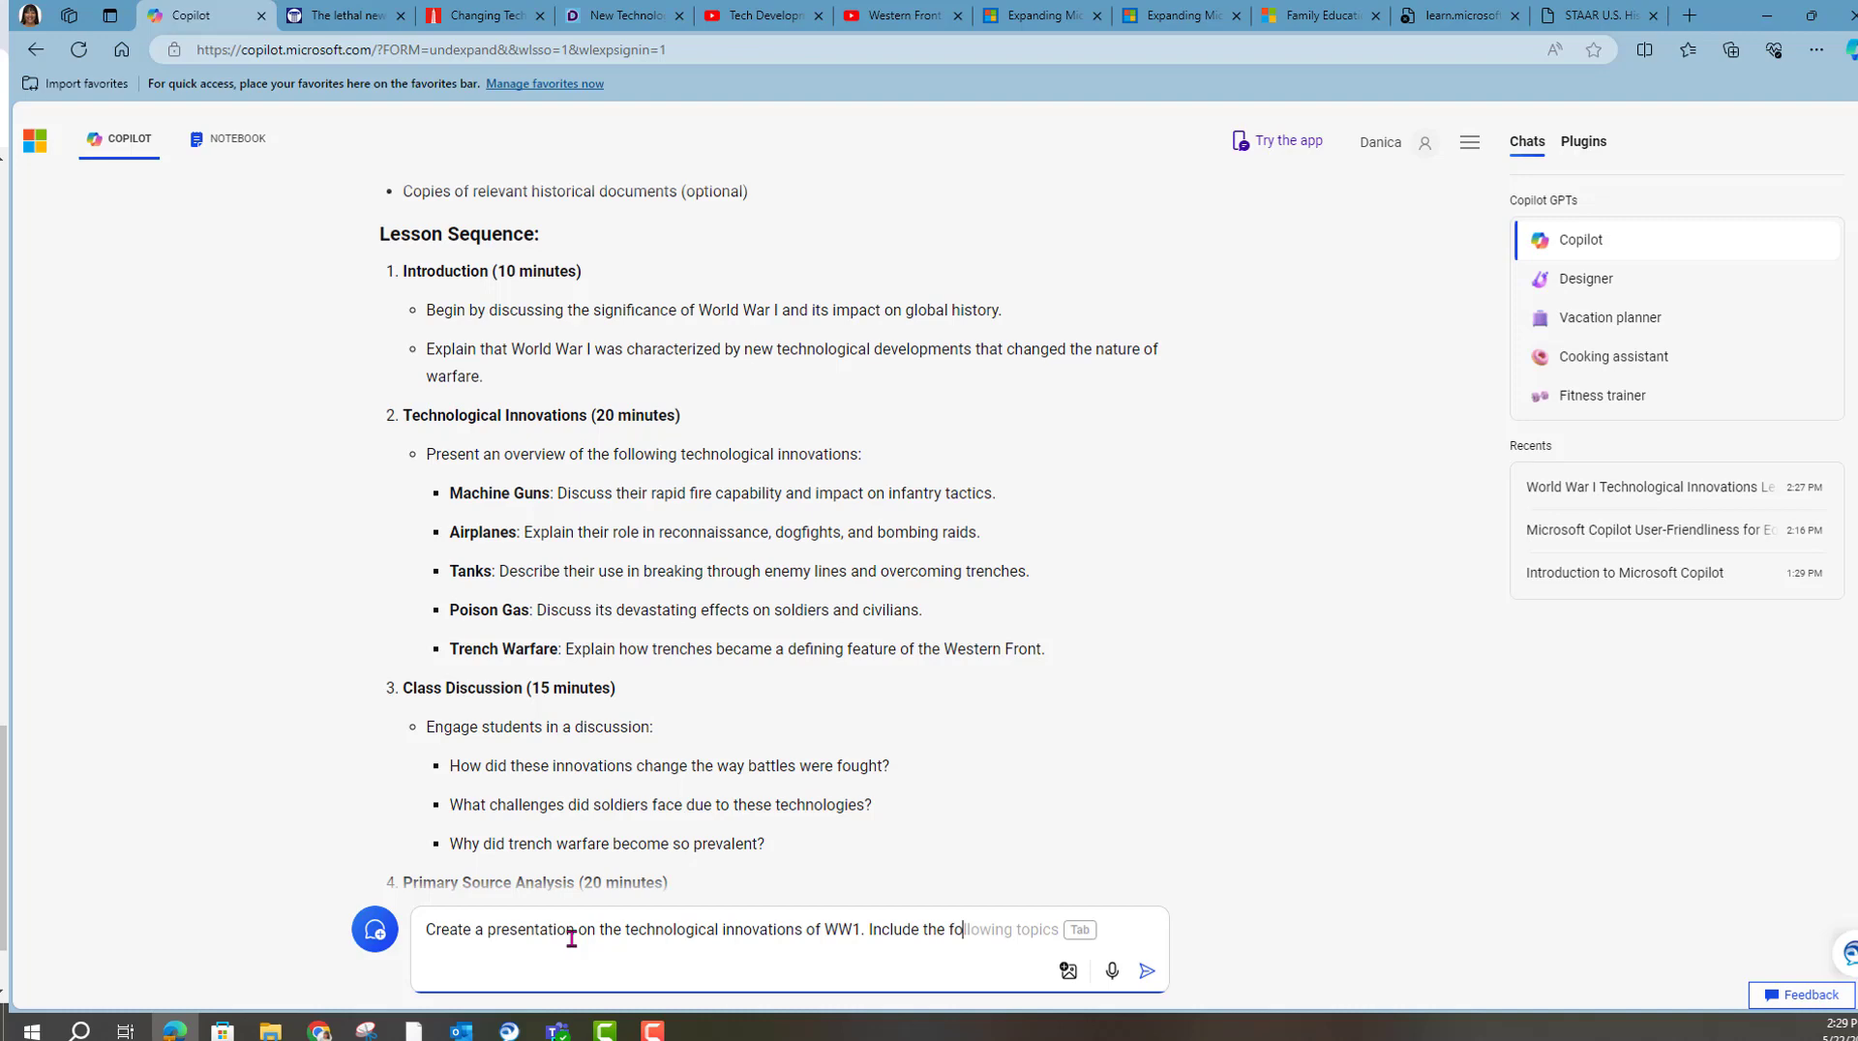
text(llowing topics:)
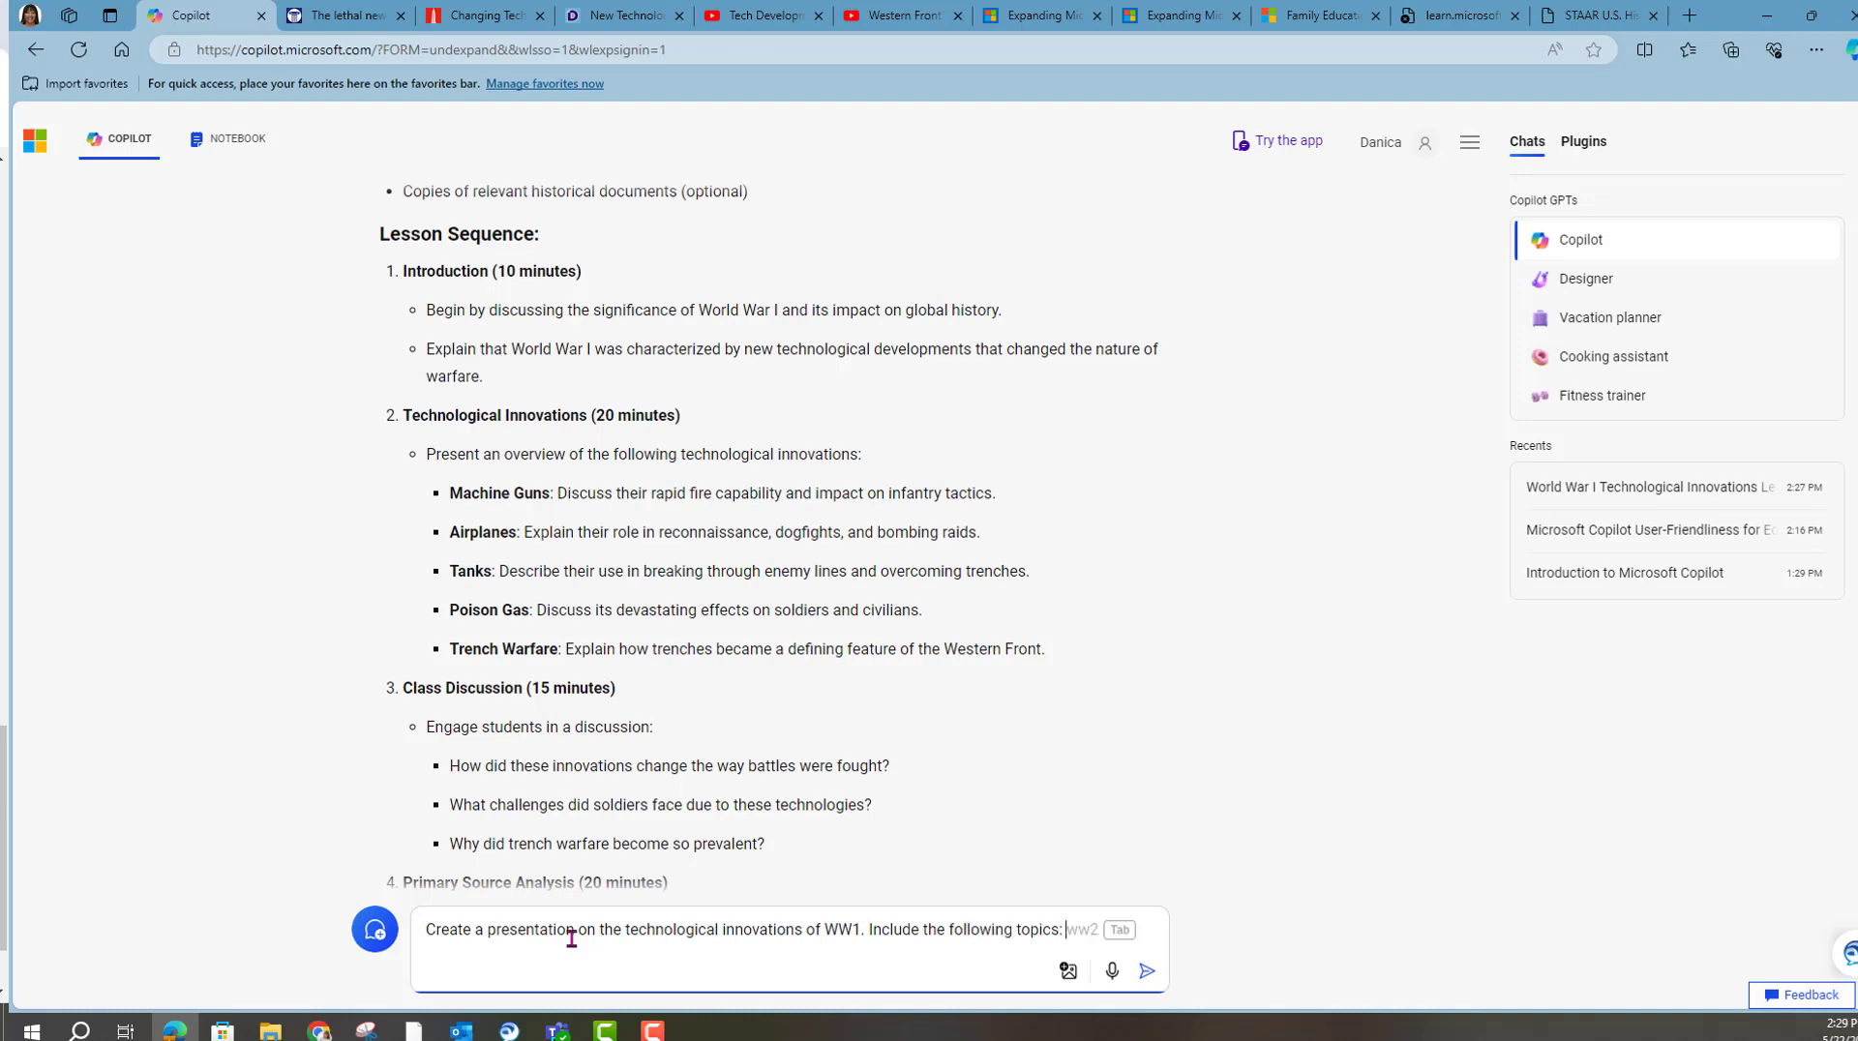
key(ctrl+v)
key(Return)
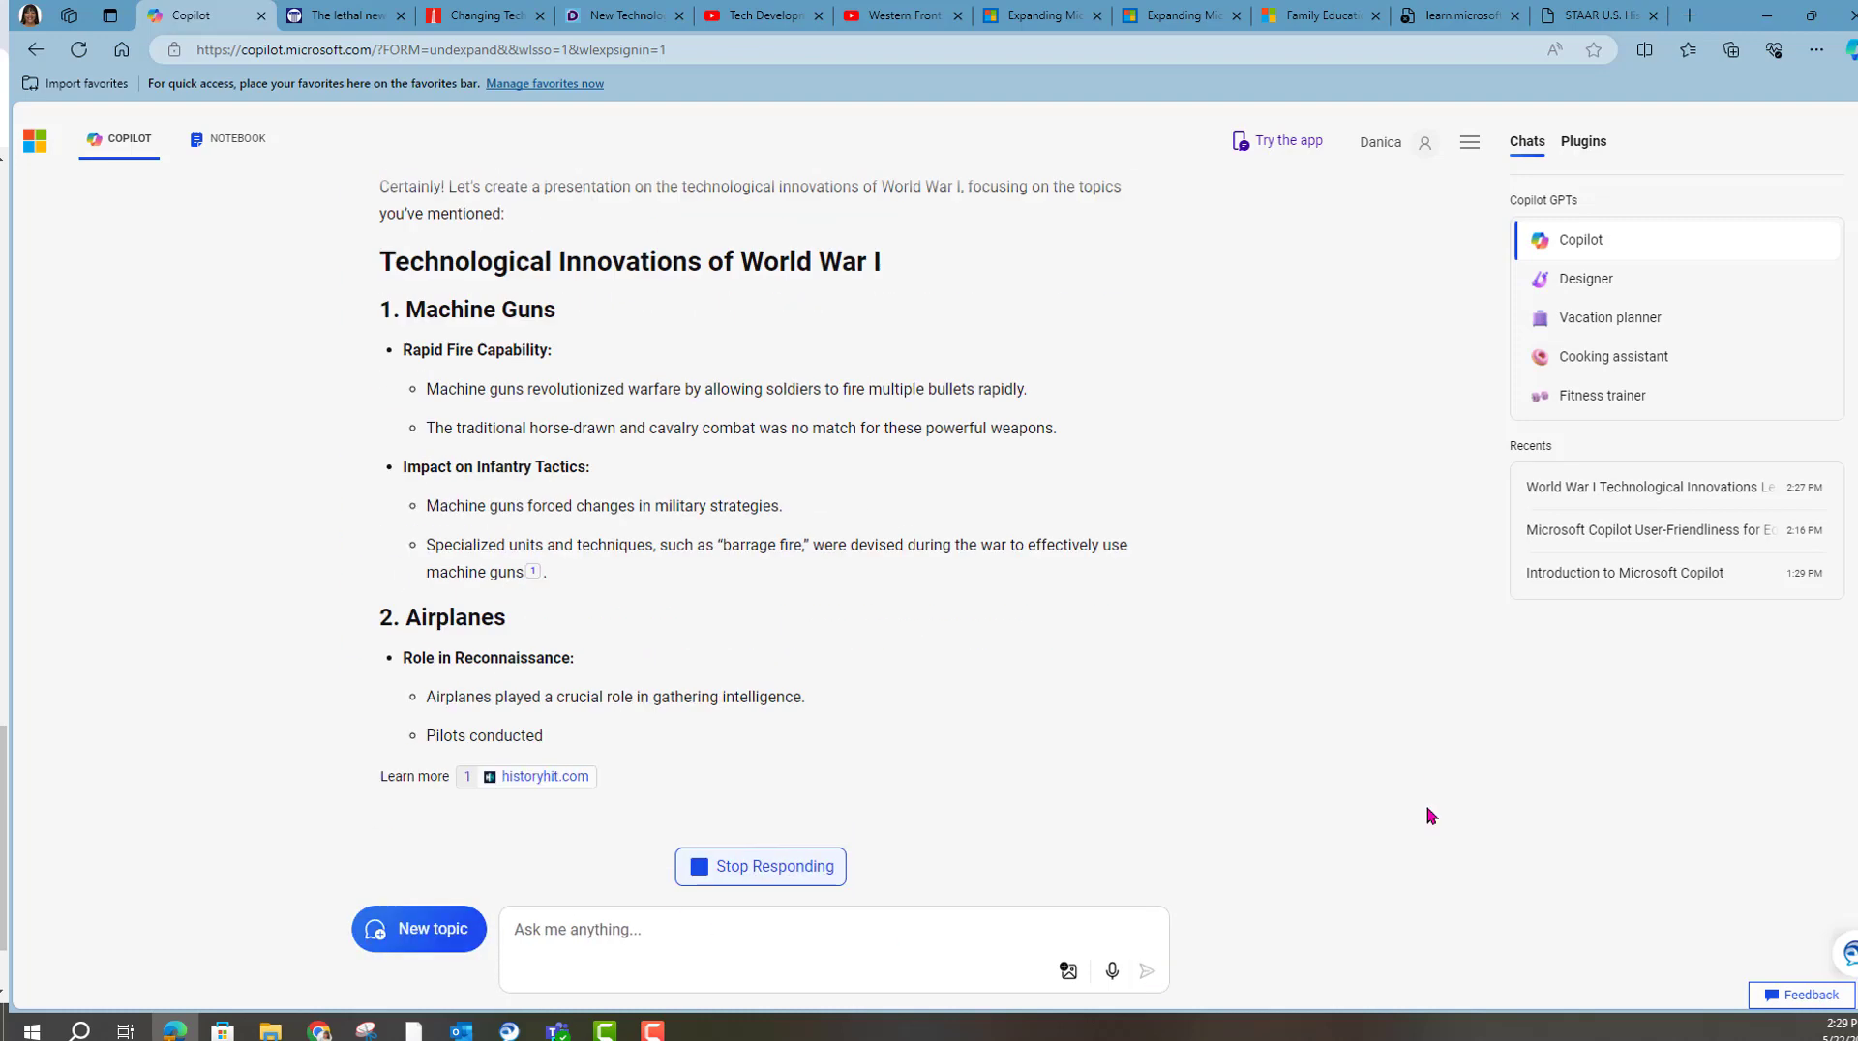
Look over Copilot's presentation outline from machine guns to trench warfare and copy the response
scroll(1271, 707, up, 4)
scroll(1271, 712, up, 2)
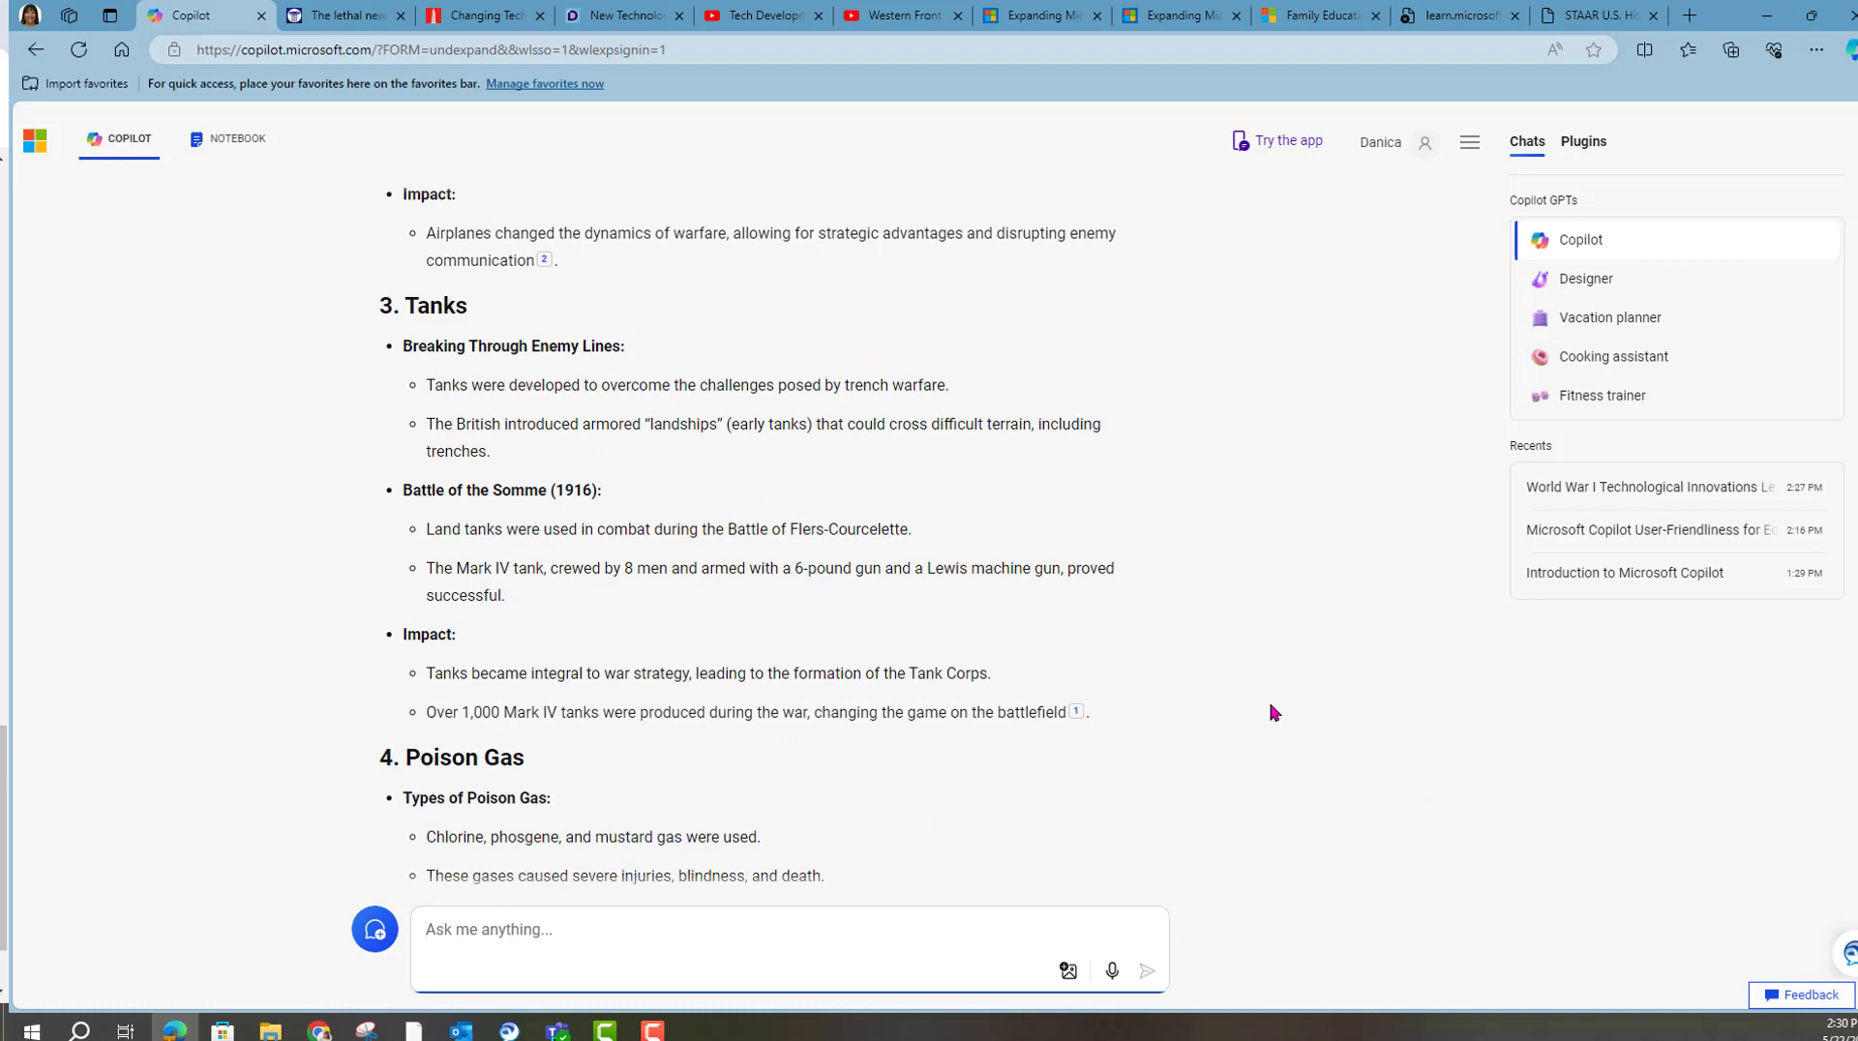
scroll(1084, 682, up, 2)
scroll(1057, 681, down, 10)
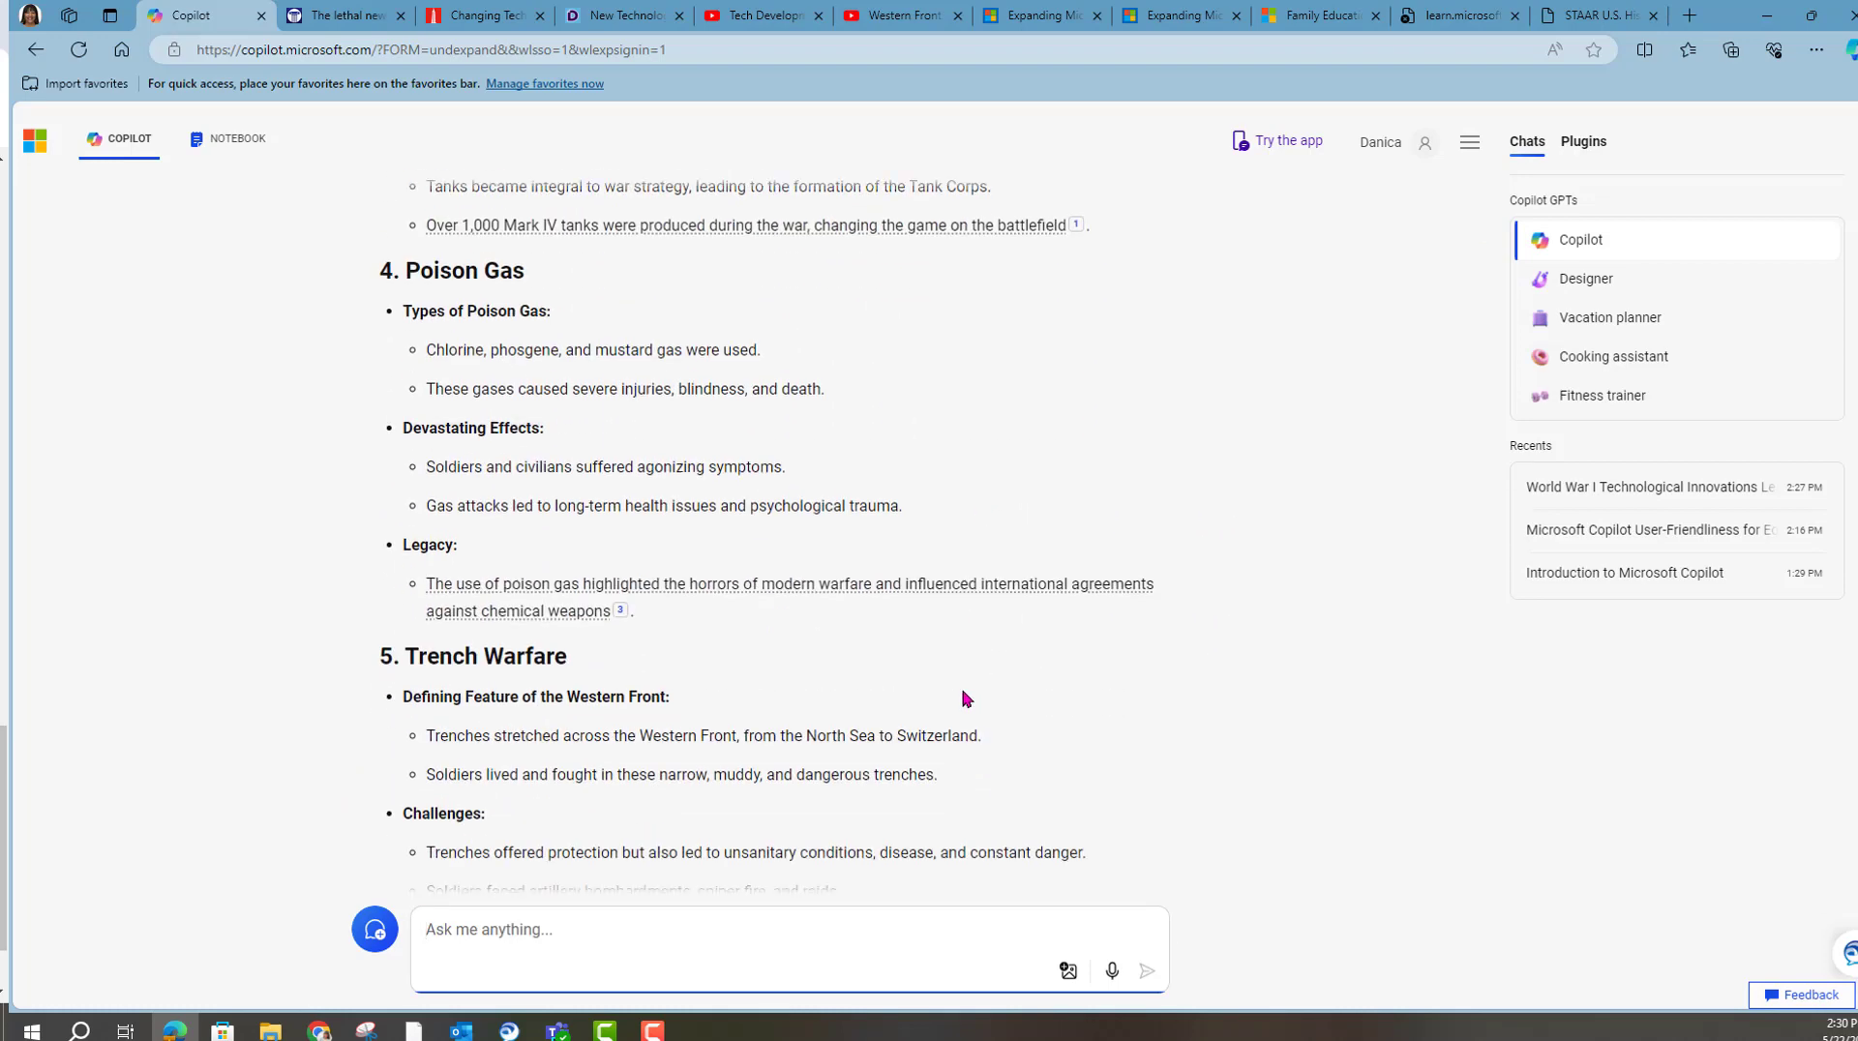
click(459, 659)
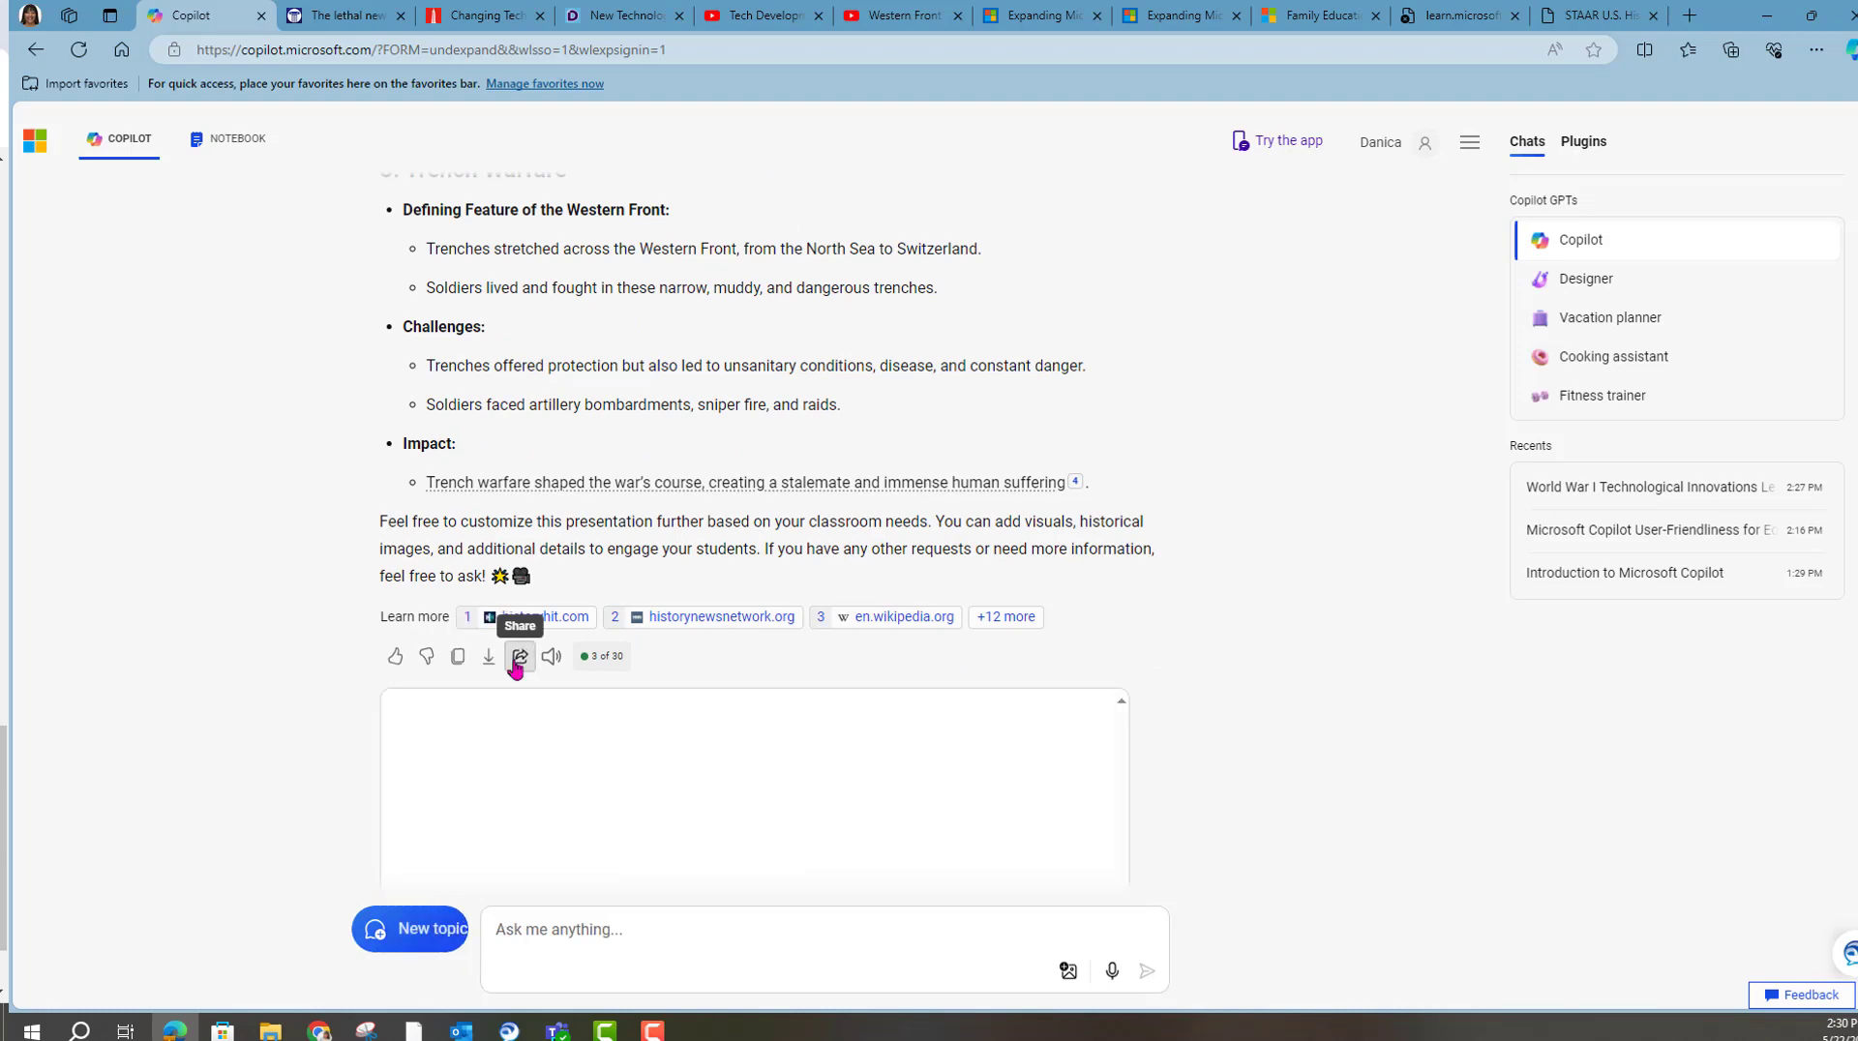
View the sharing options for the presentation response, close them, and export the response to Word
click(518, 657)
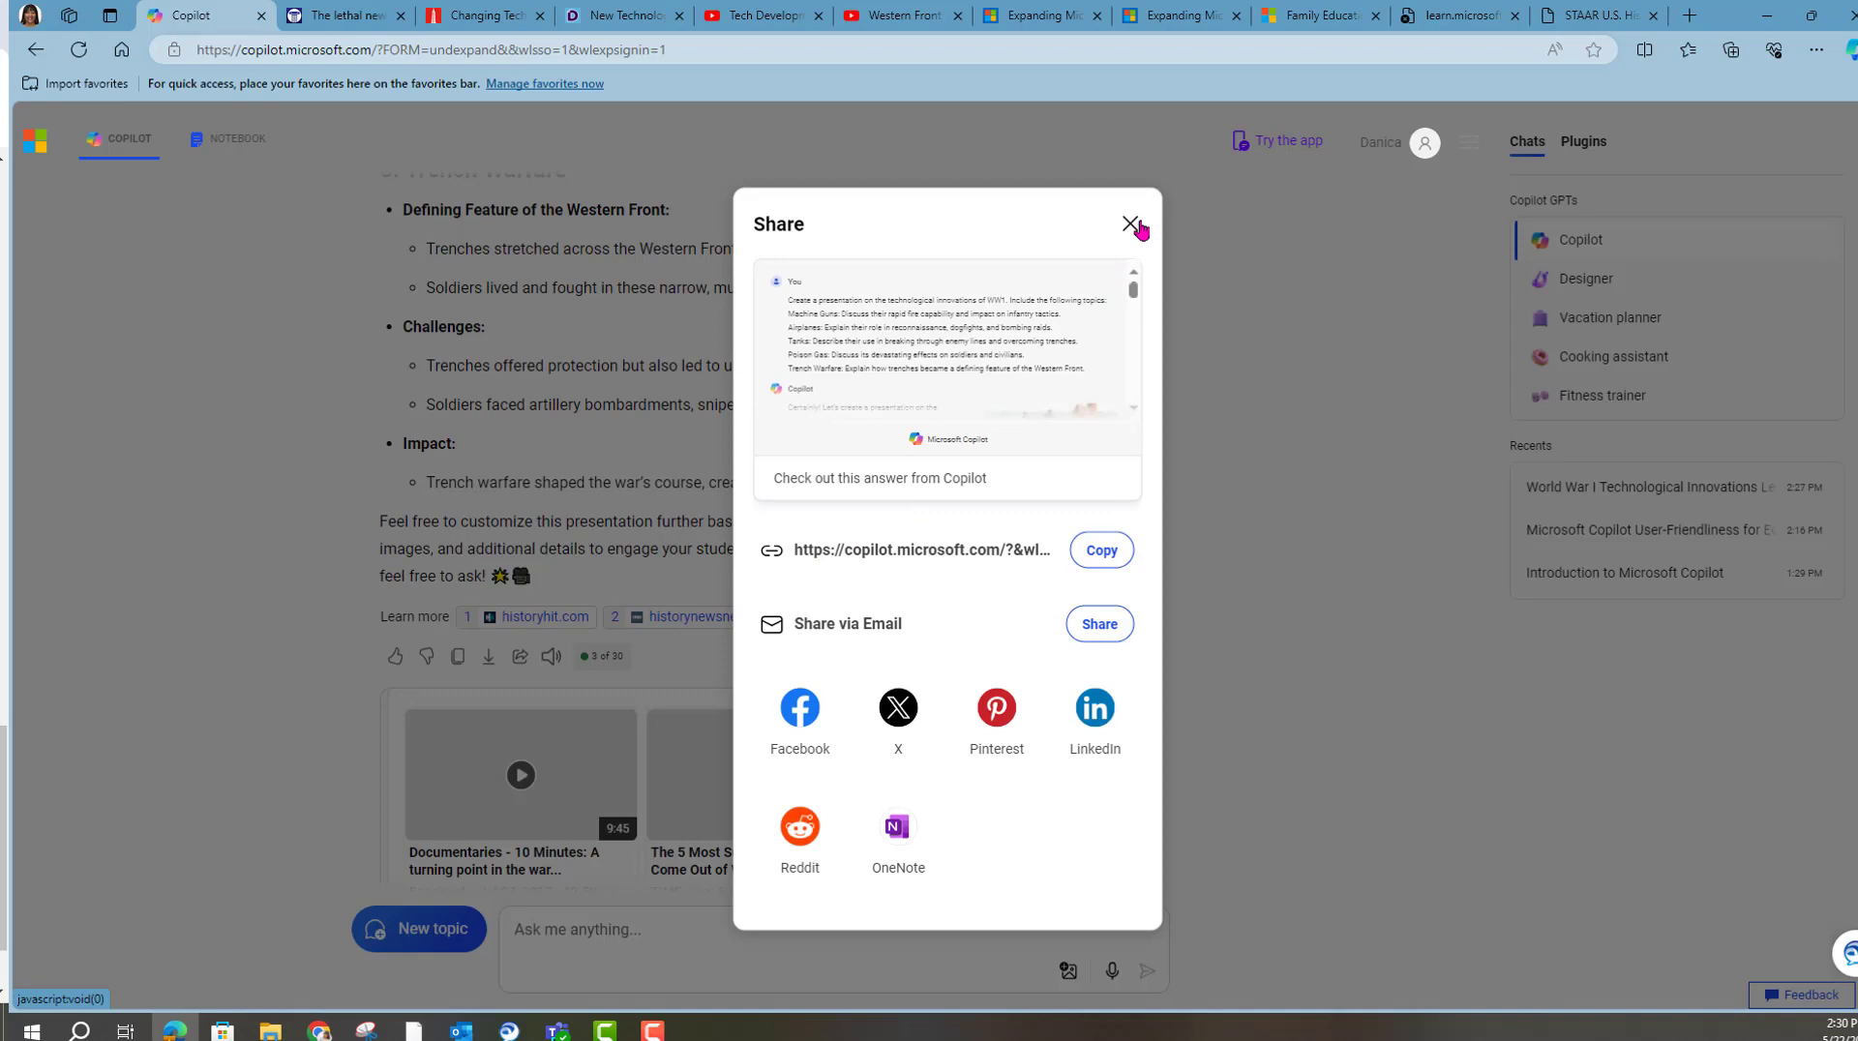
click(1130, 224)
click(489, 657)
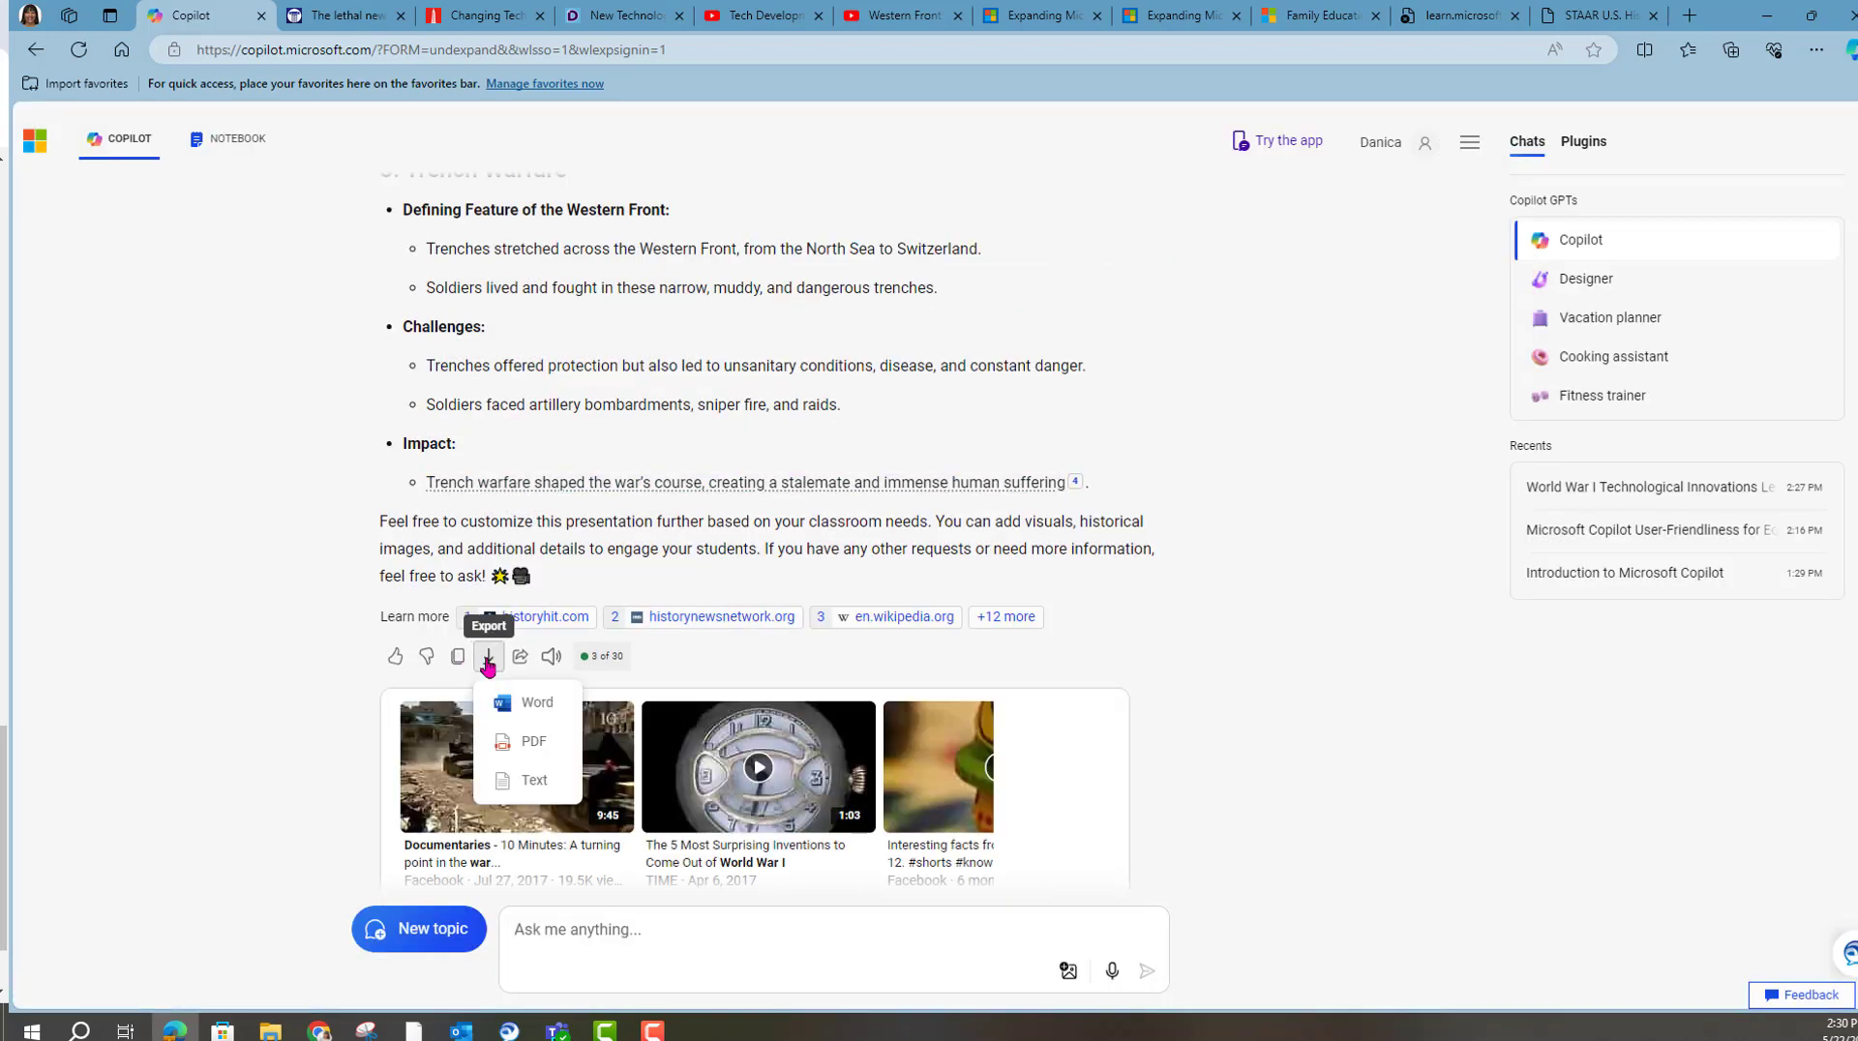
click(537, 704)
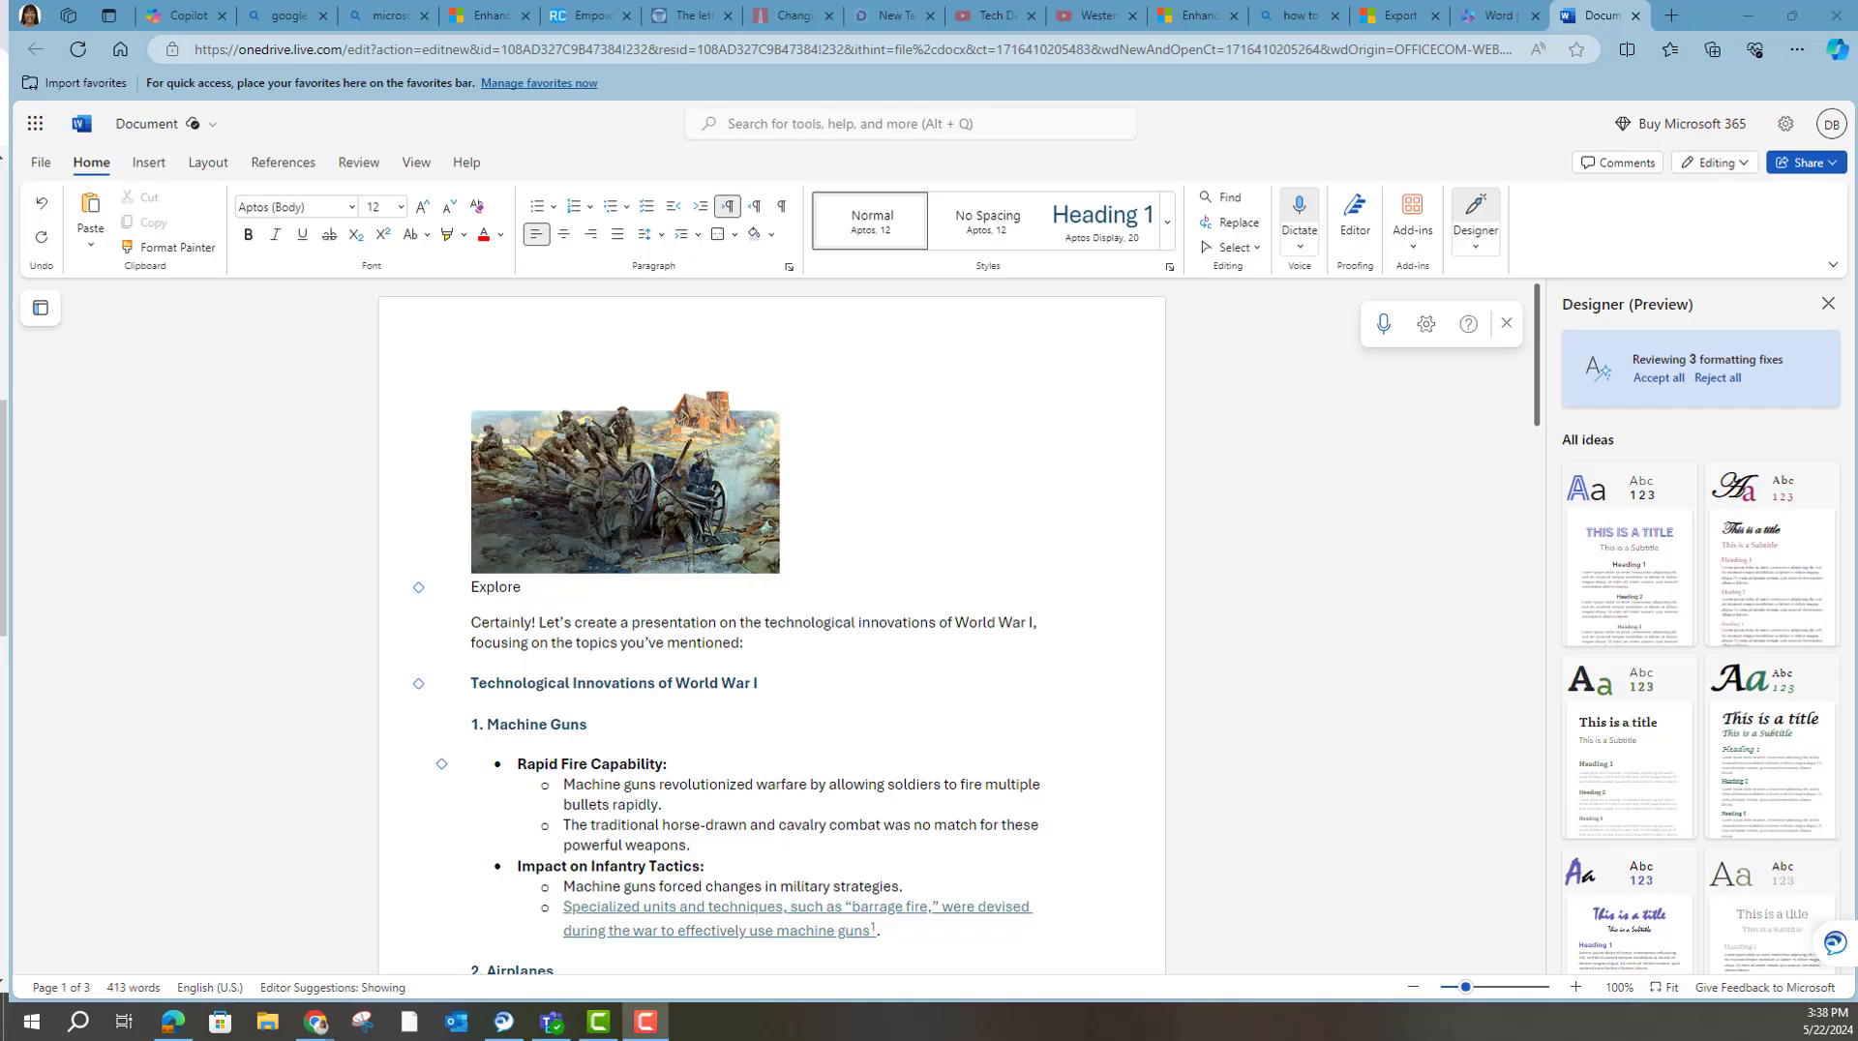
Review the World War I presentation text in the Word document from its first page to its last
scroll(904, 673, down, 10)
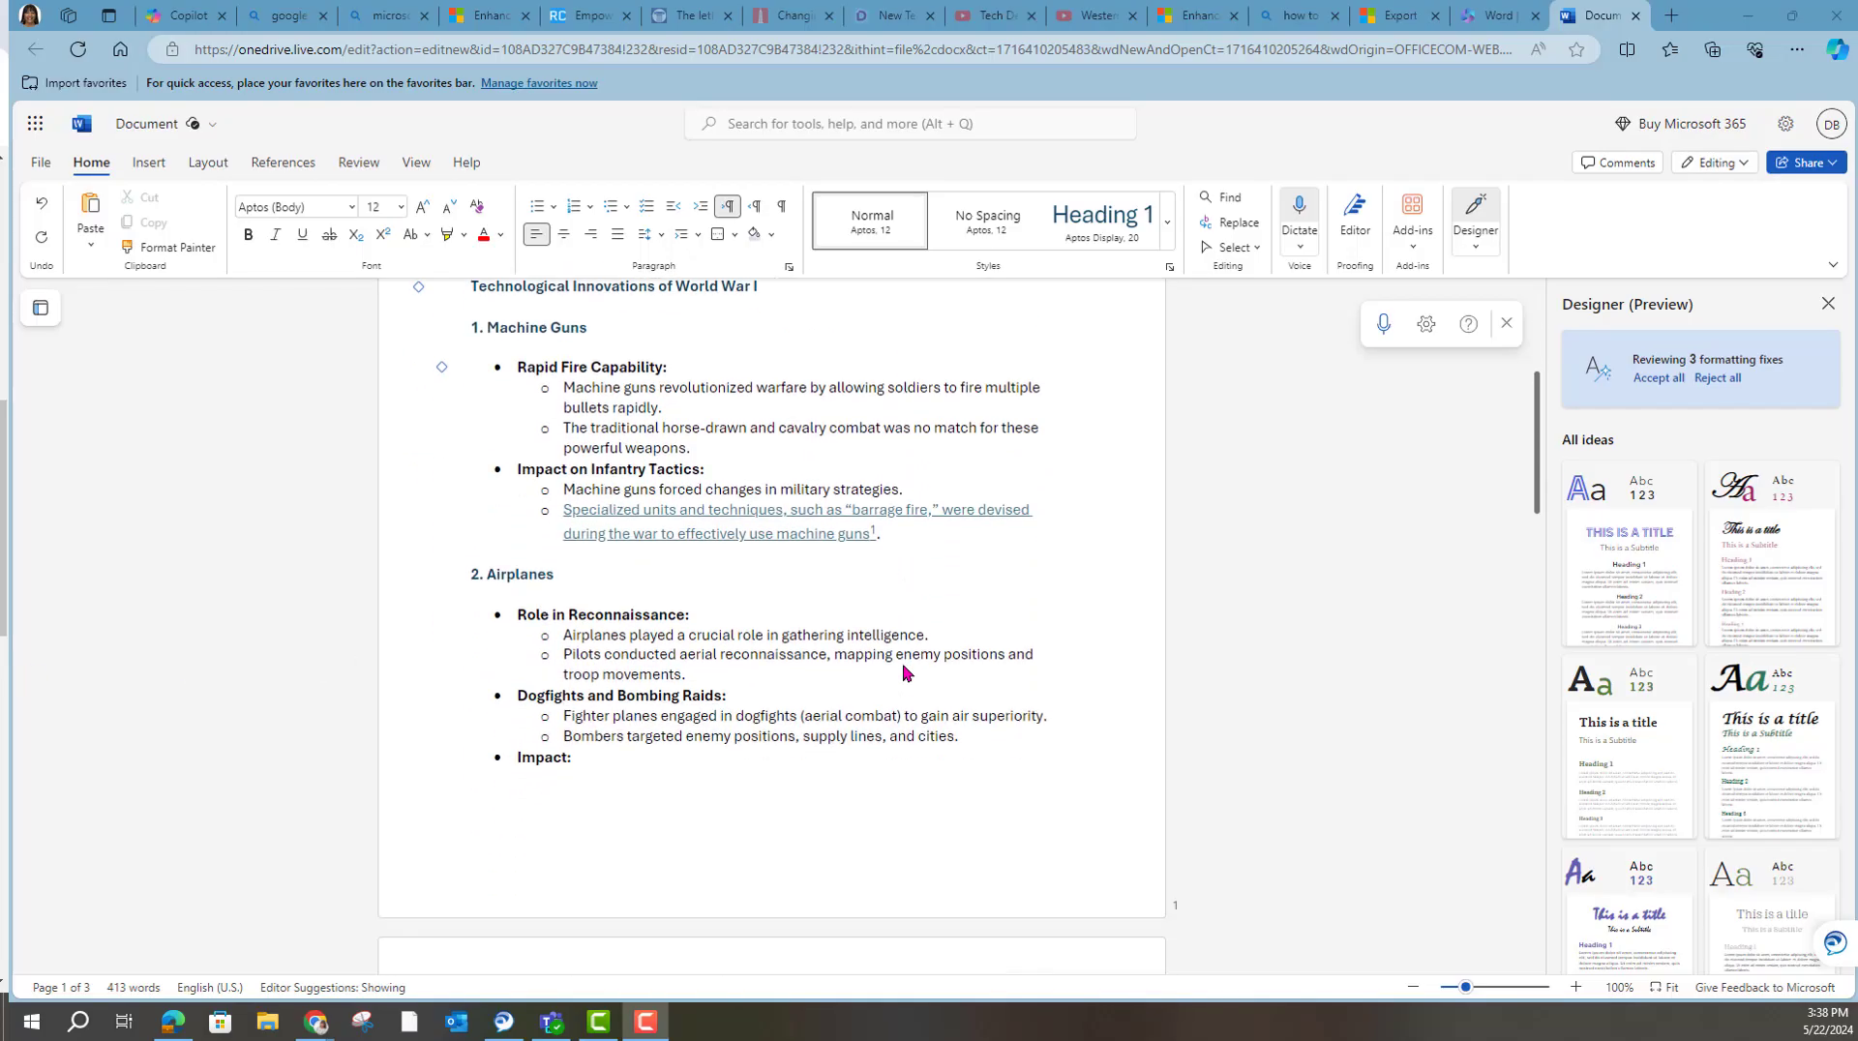
scroll(904, 672, down, 10)
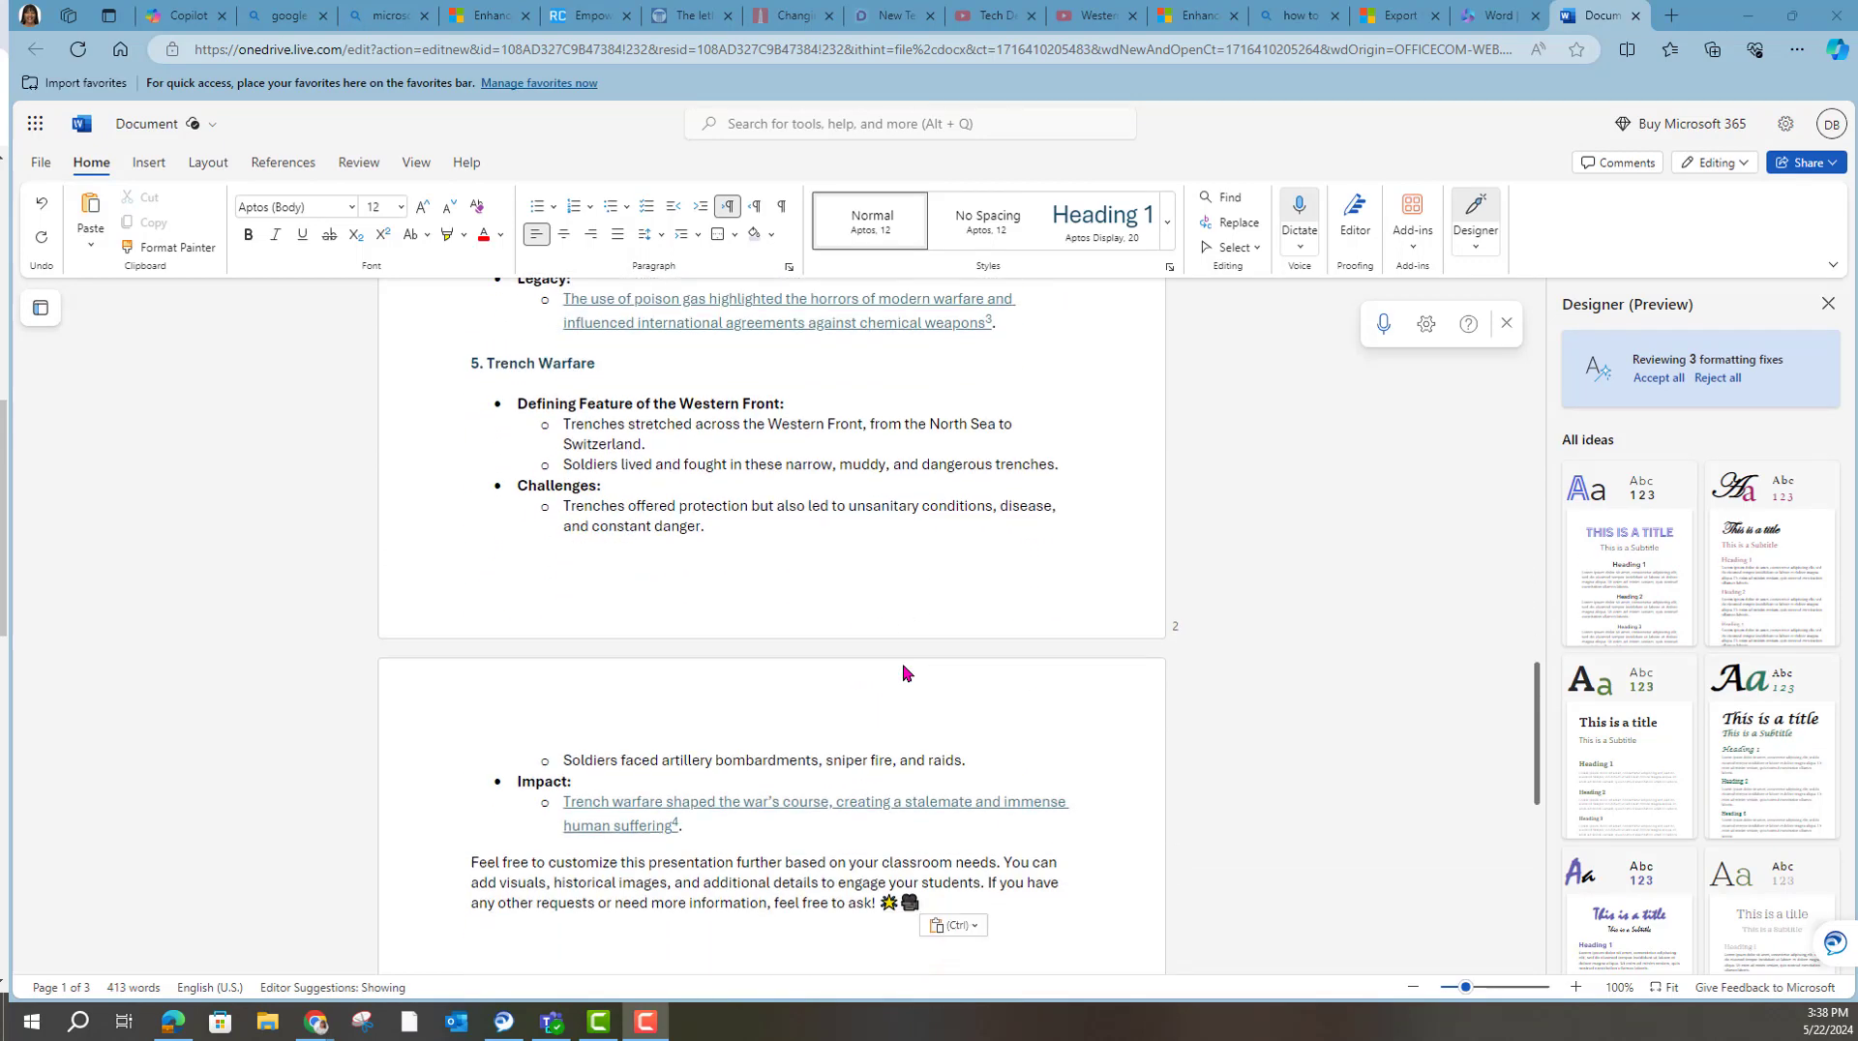
scroll(904, 673, up, 5)
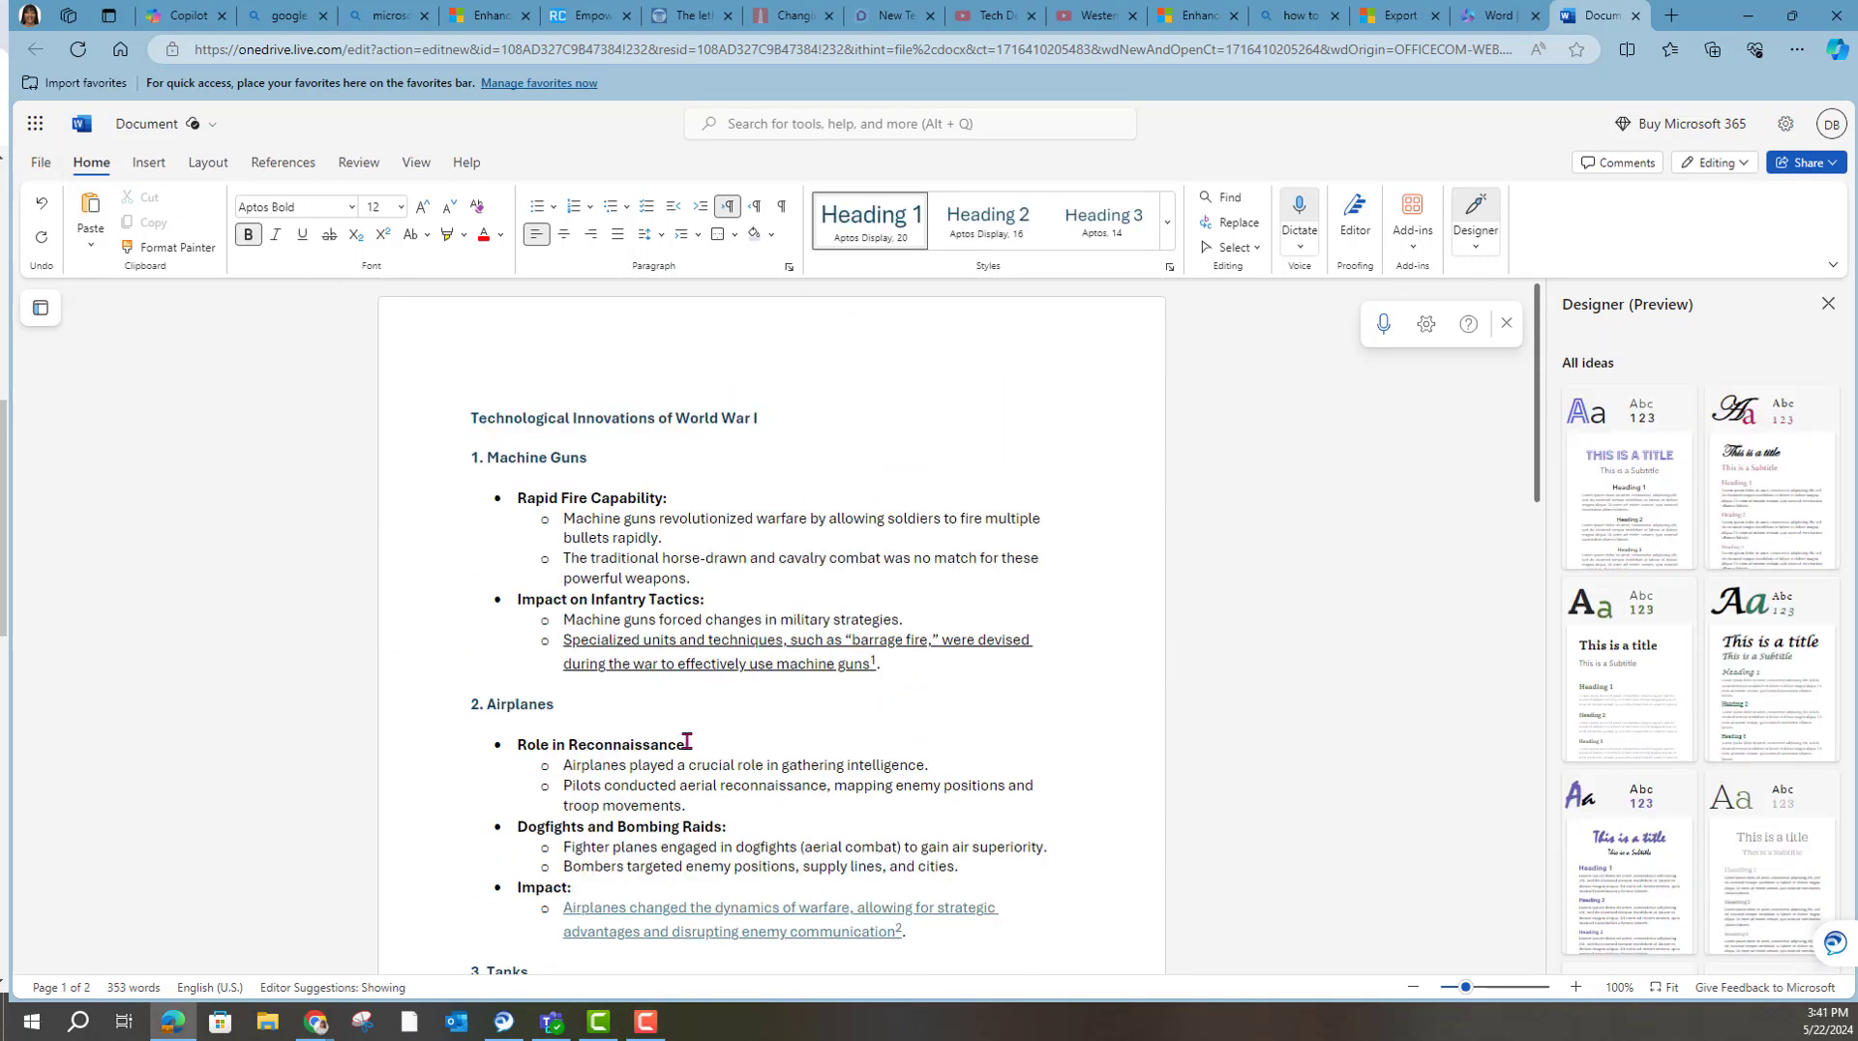
Export the Word document to a PowerPoint presentation with the Design idea 2 theme and open the presentation
click(41, 161)
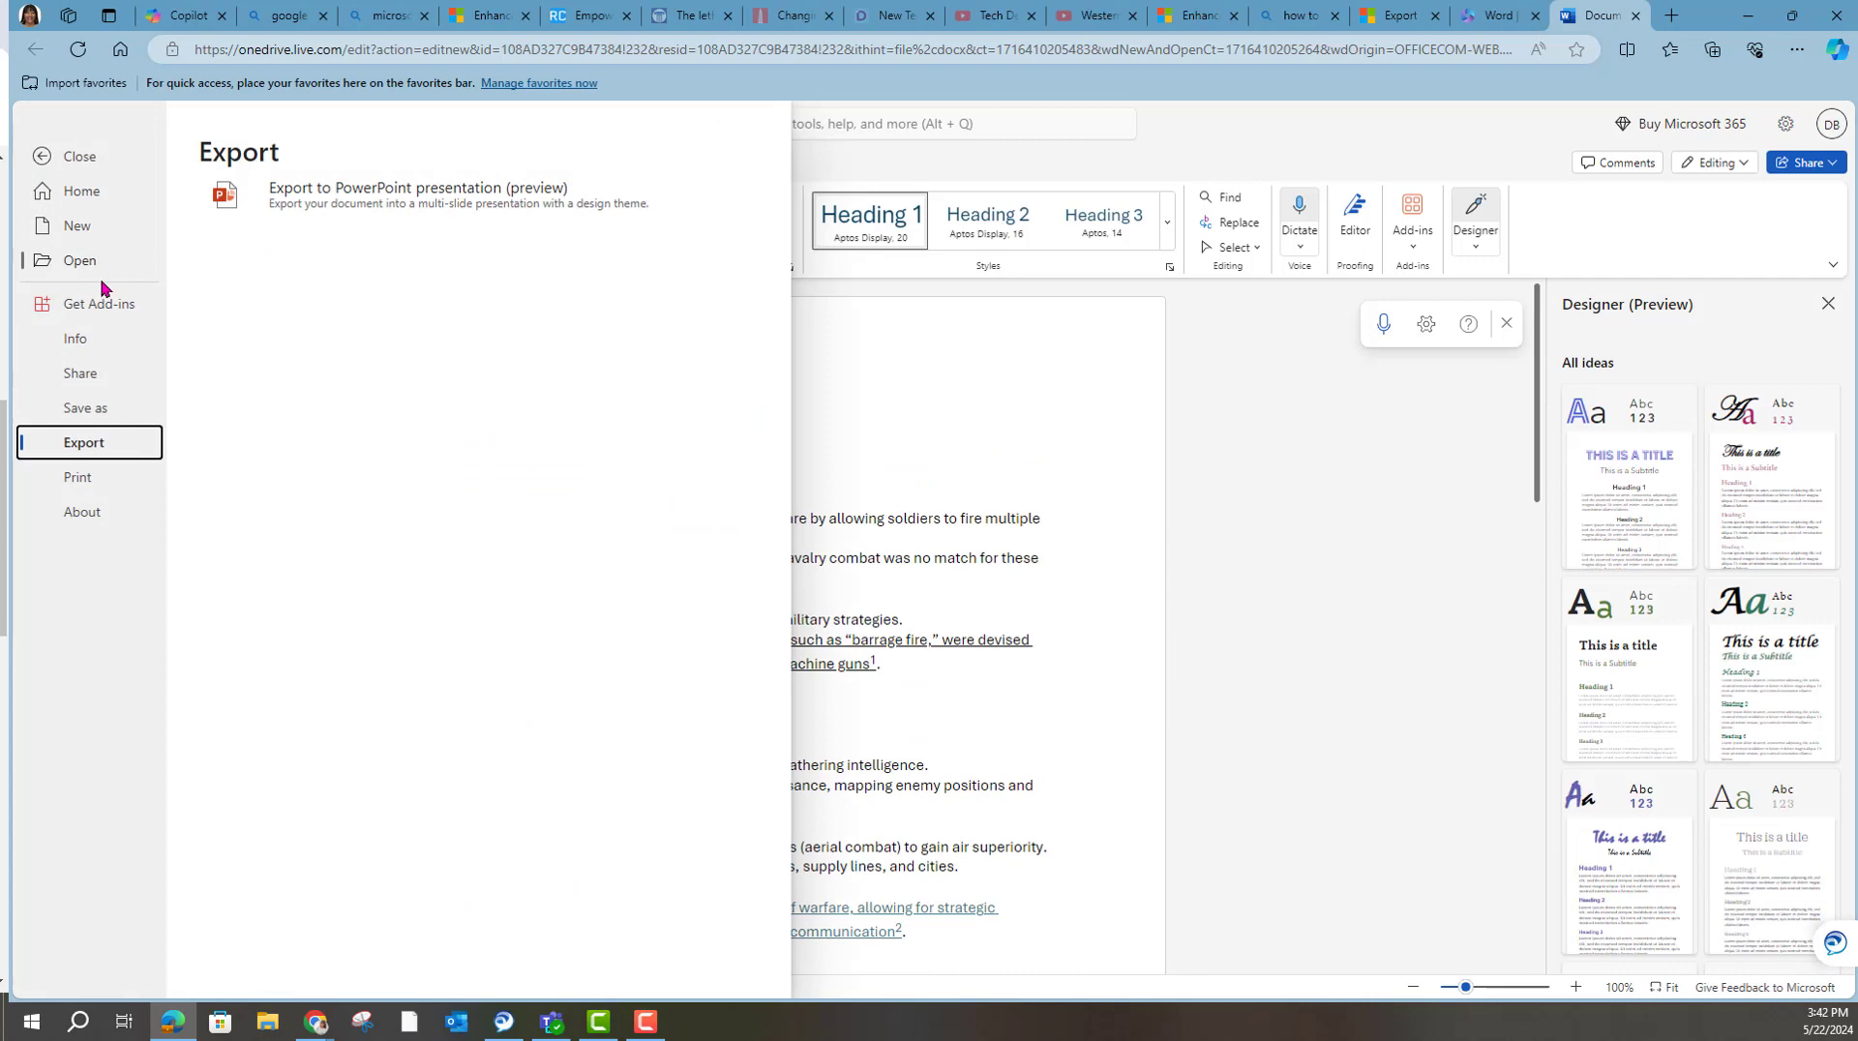
click(303, 212)
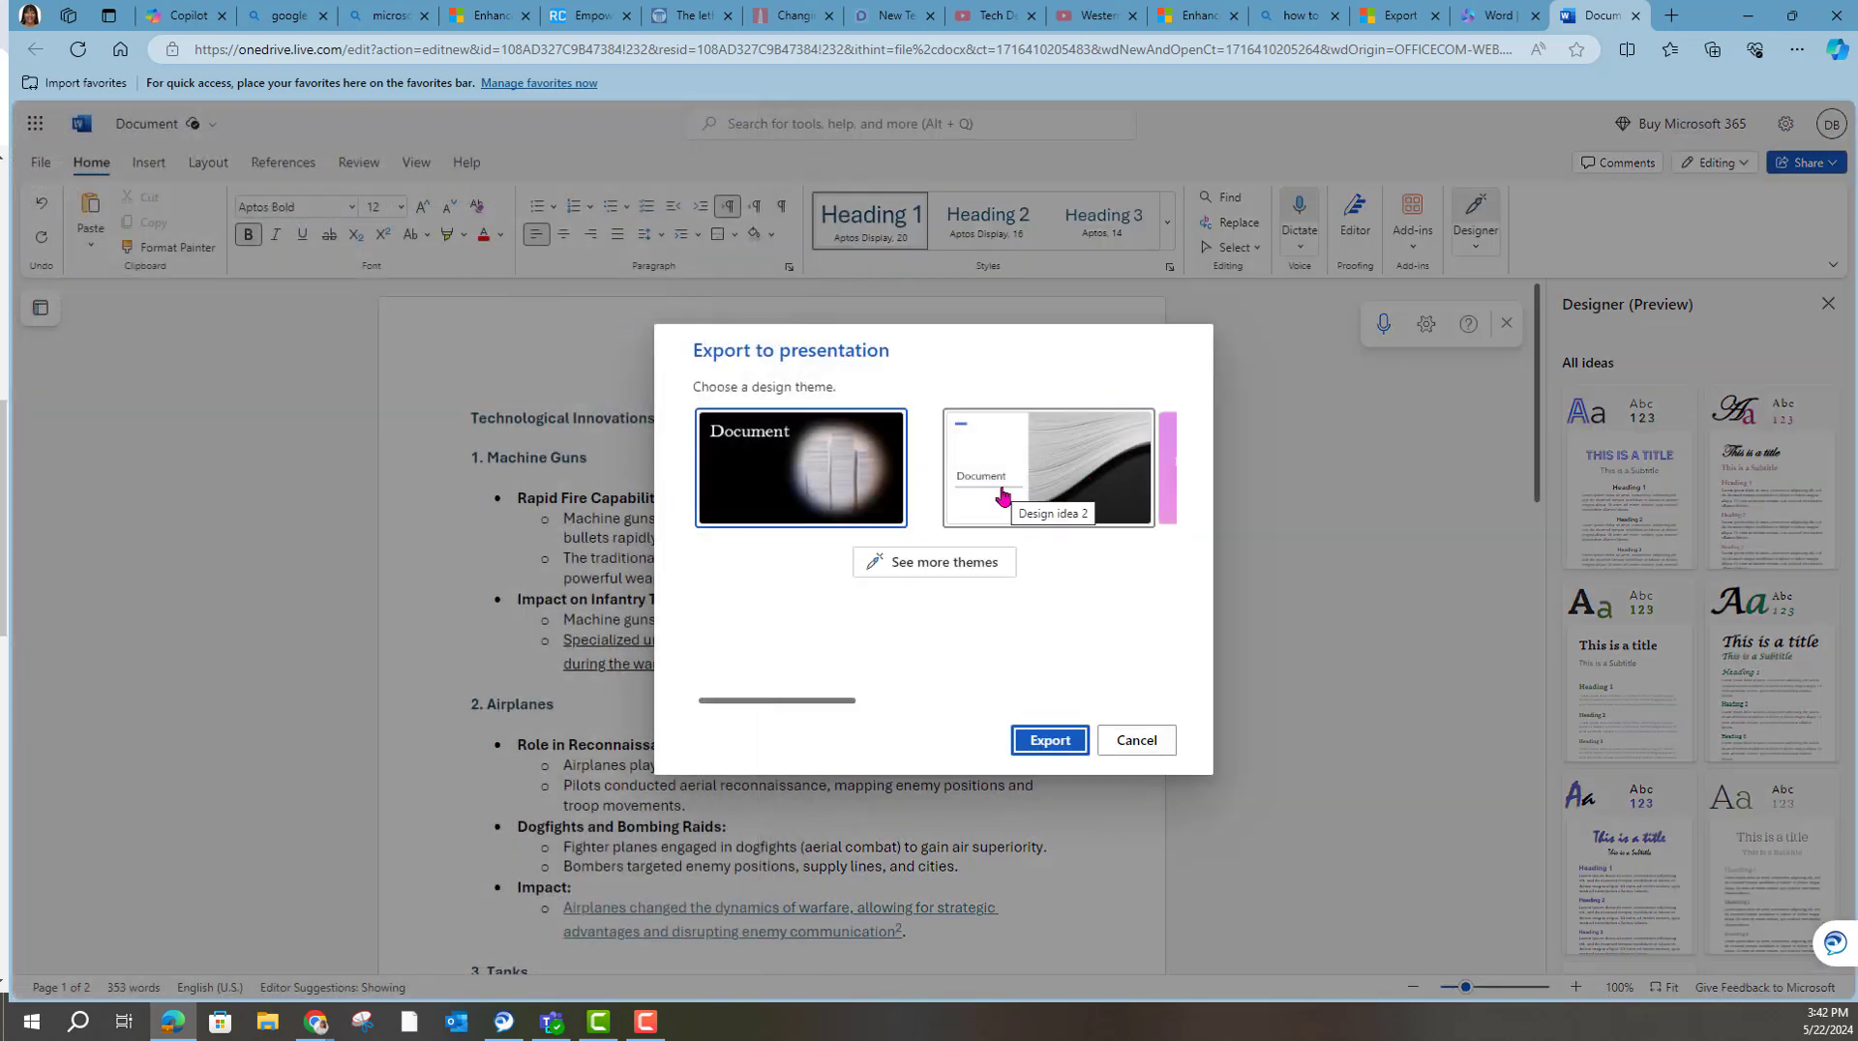
click(1091, 495)
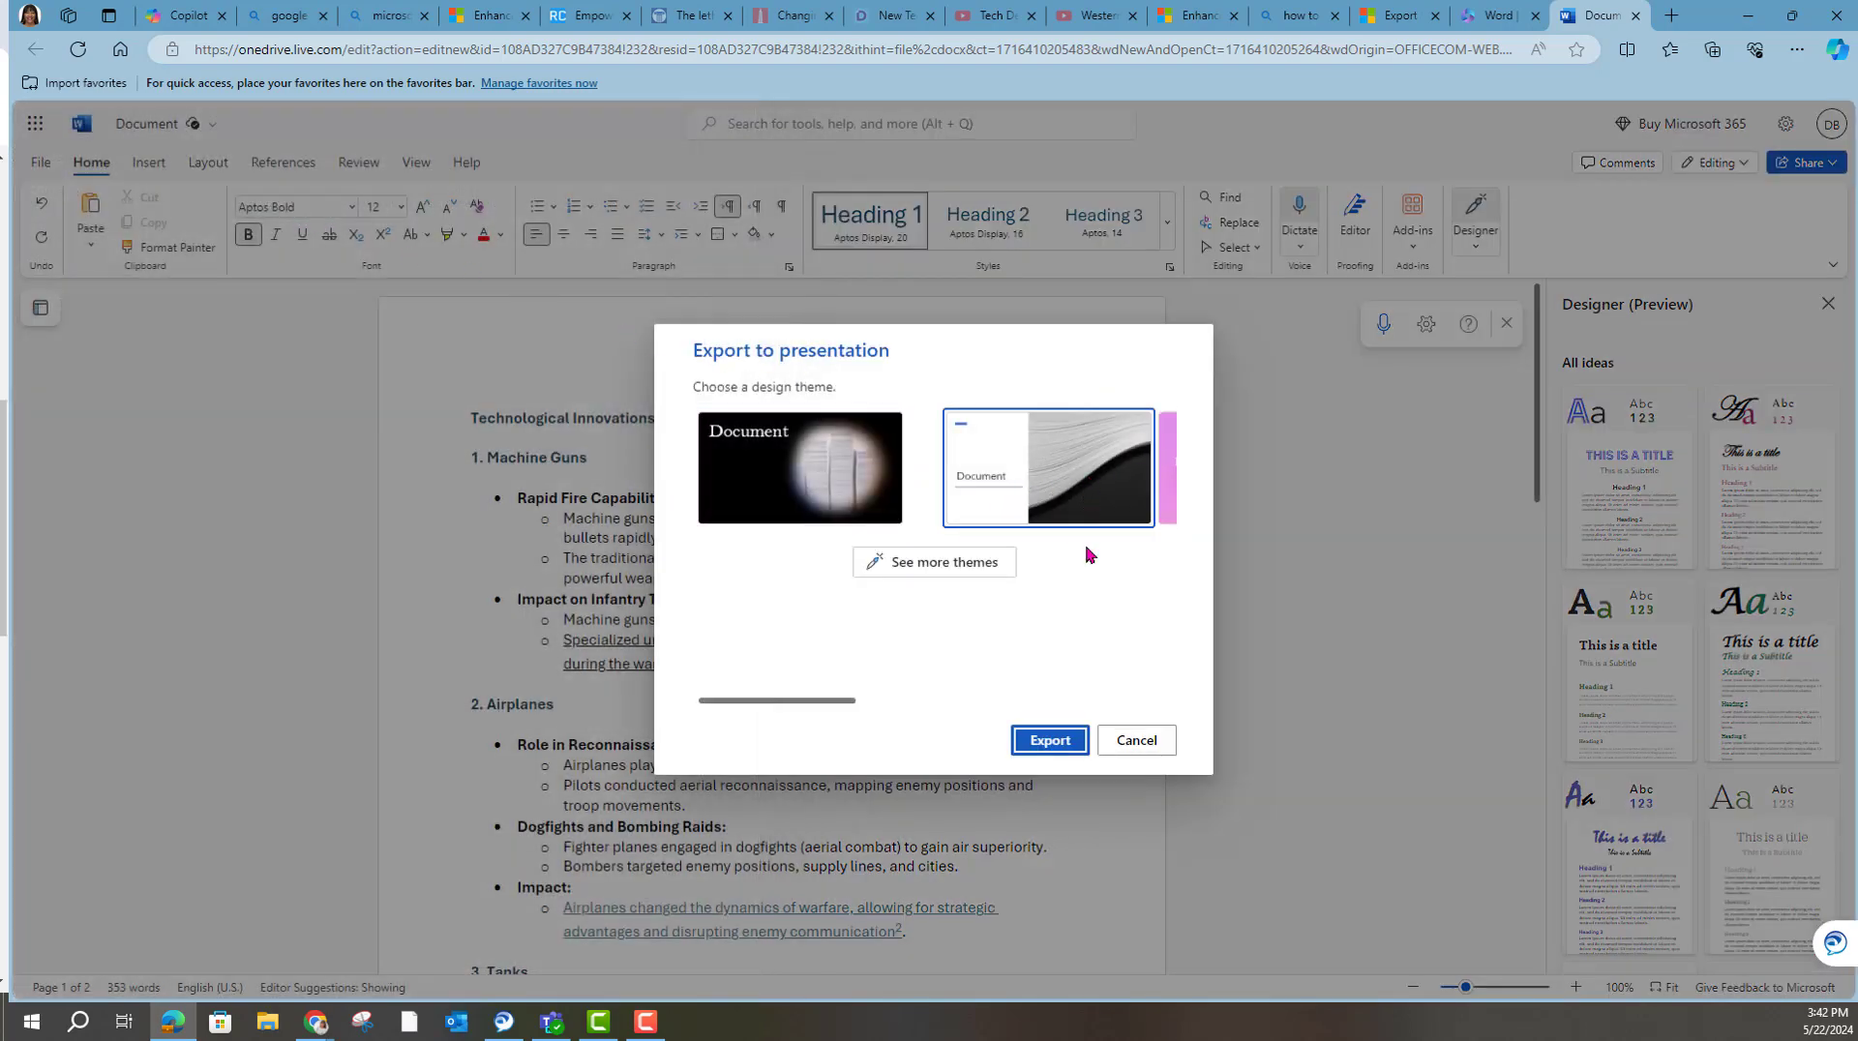
click(988, 569)
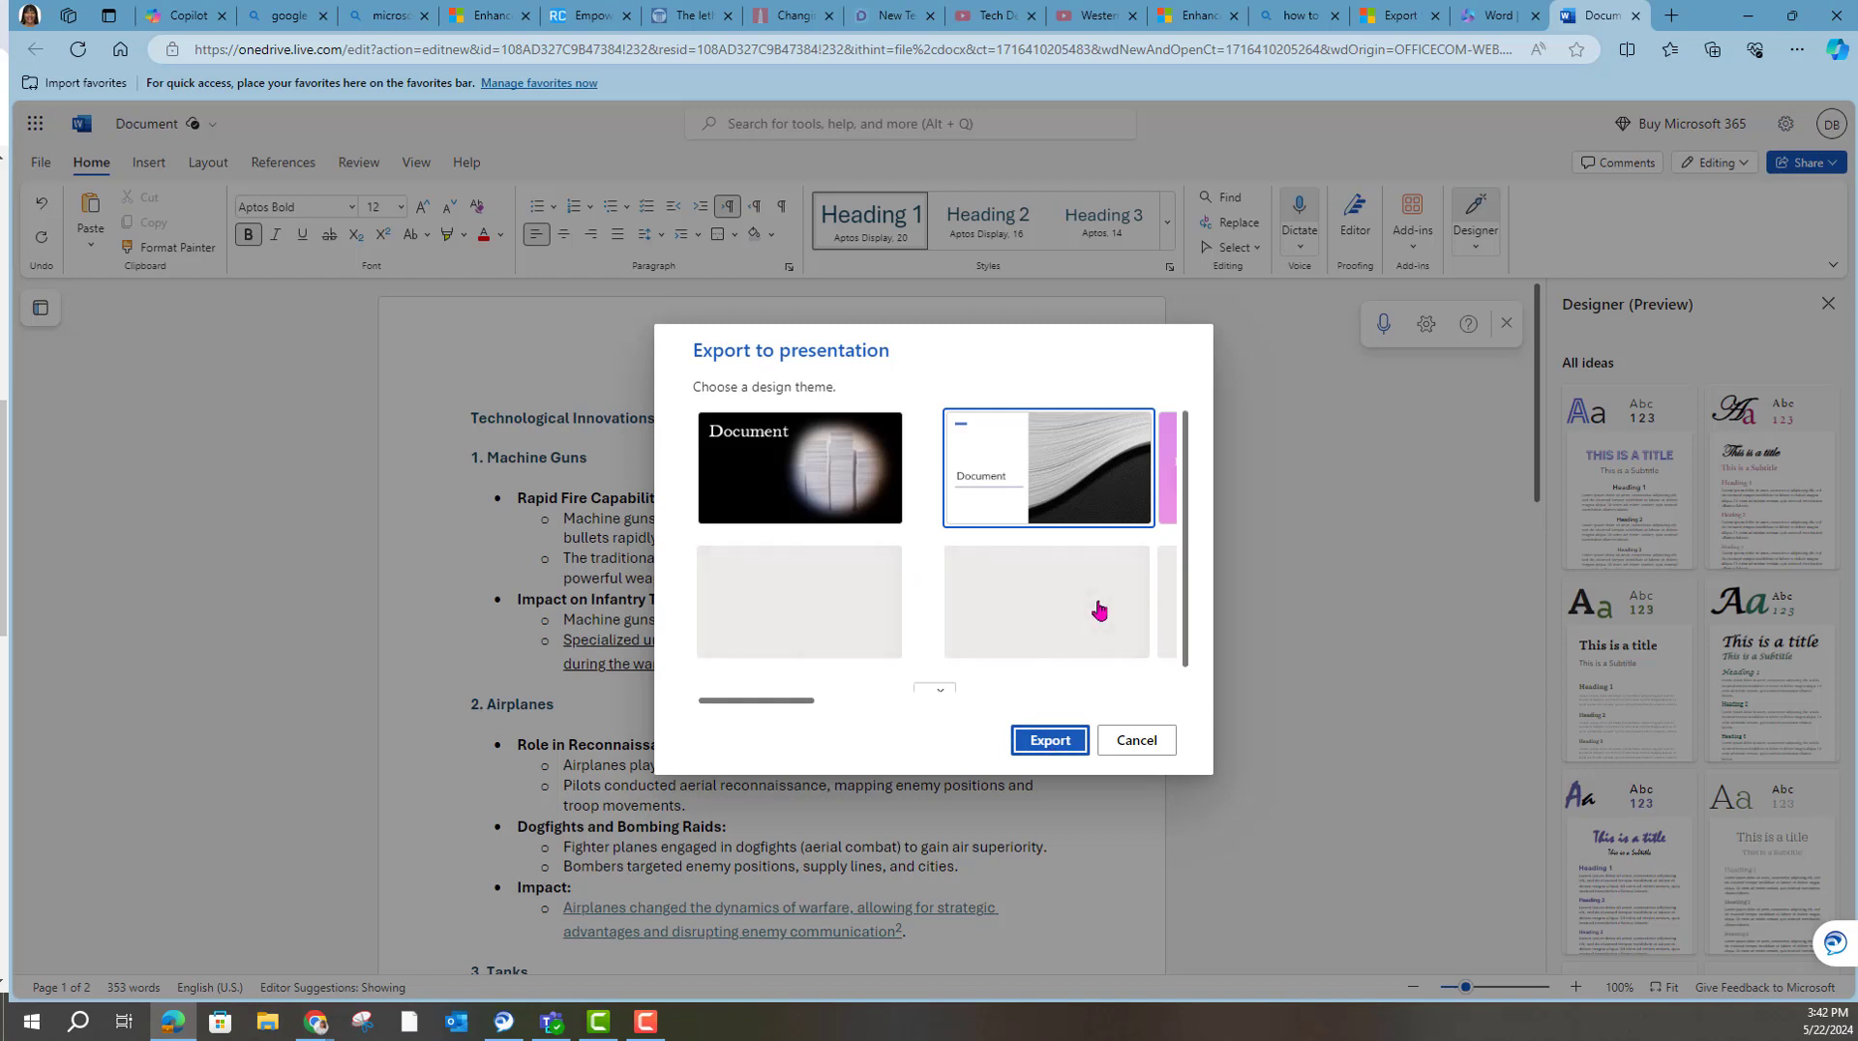
scroll(1100, 609, up, 1)
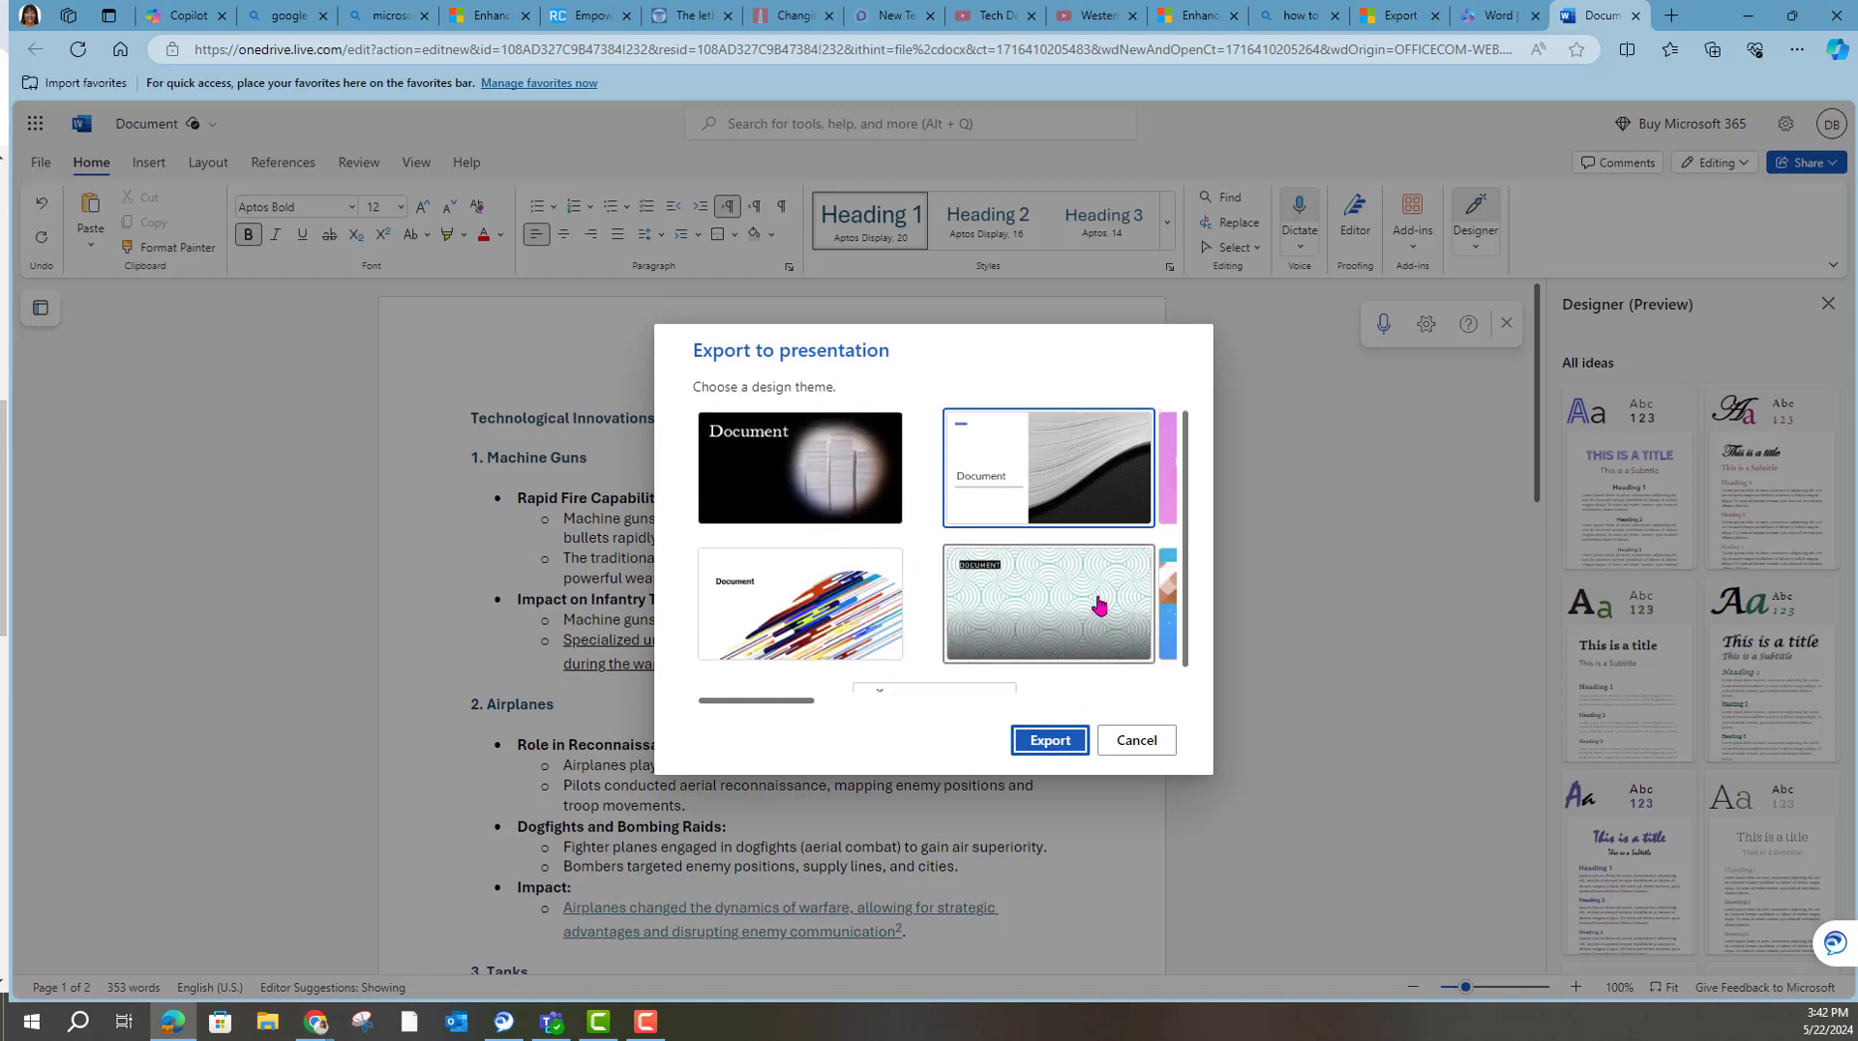
click(1076, 743)
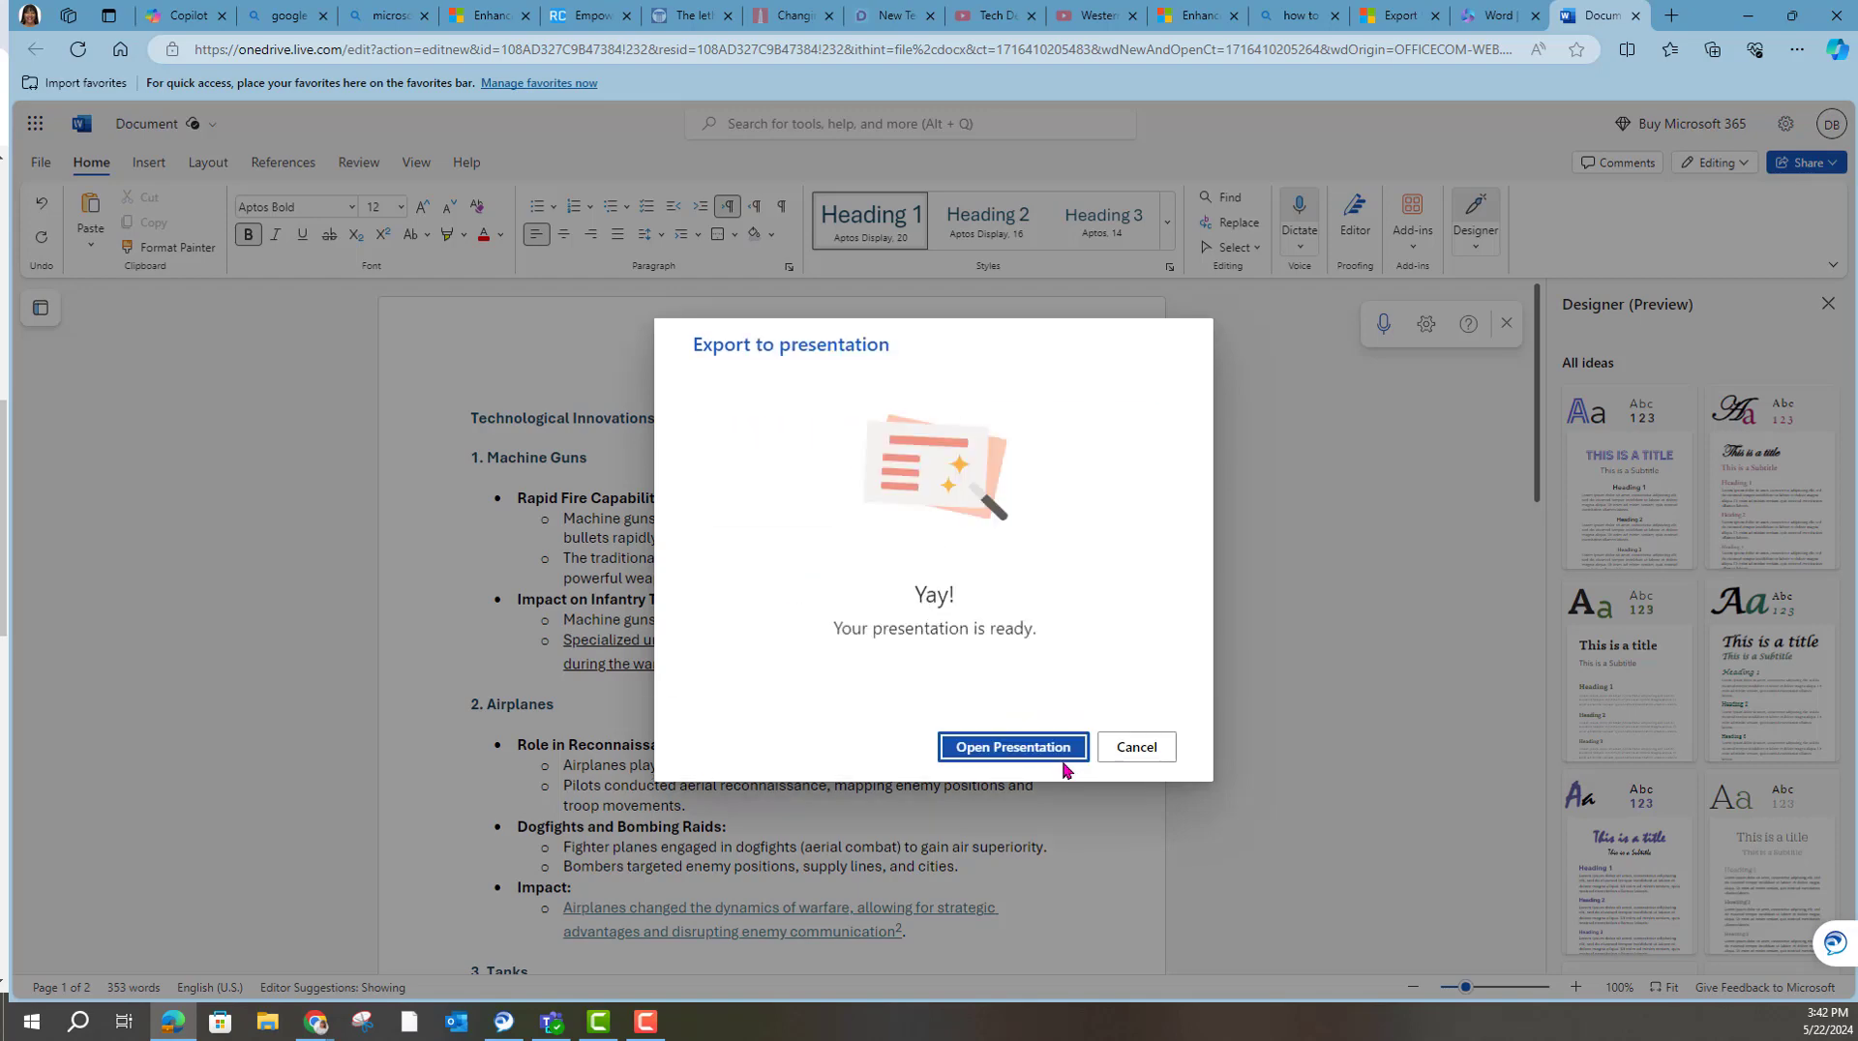
click(1052, 761)
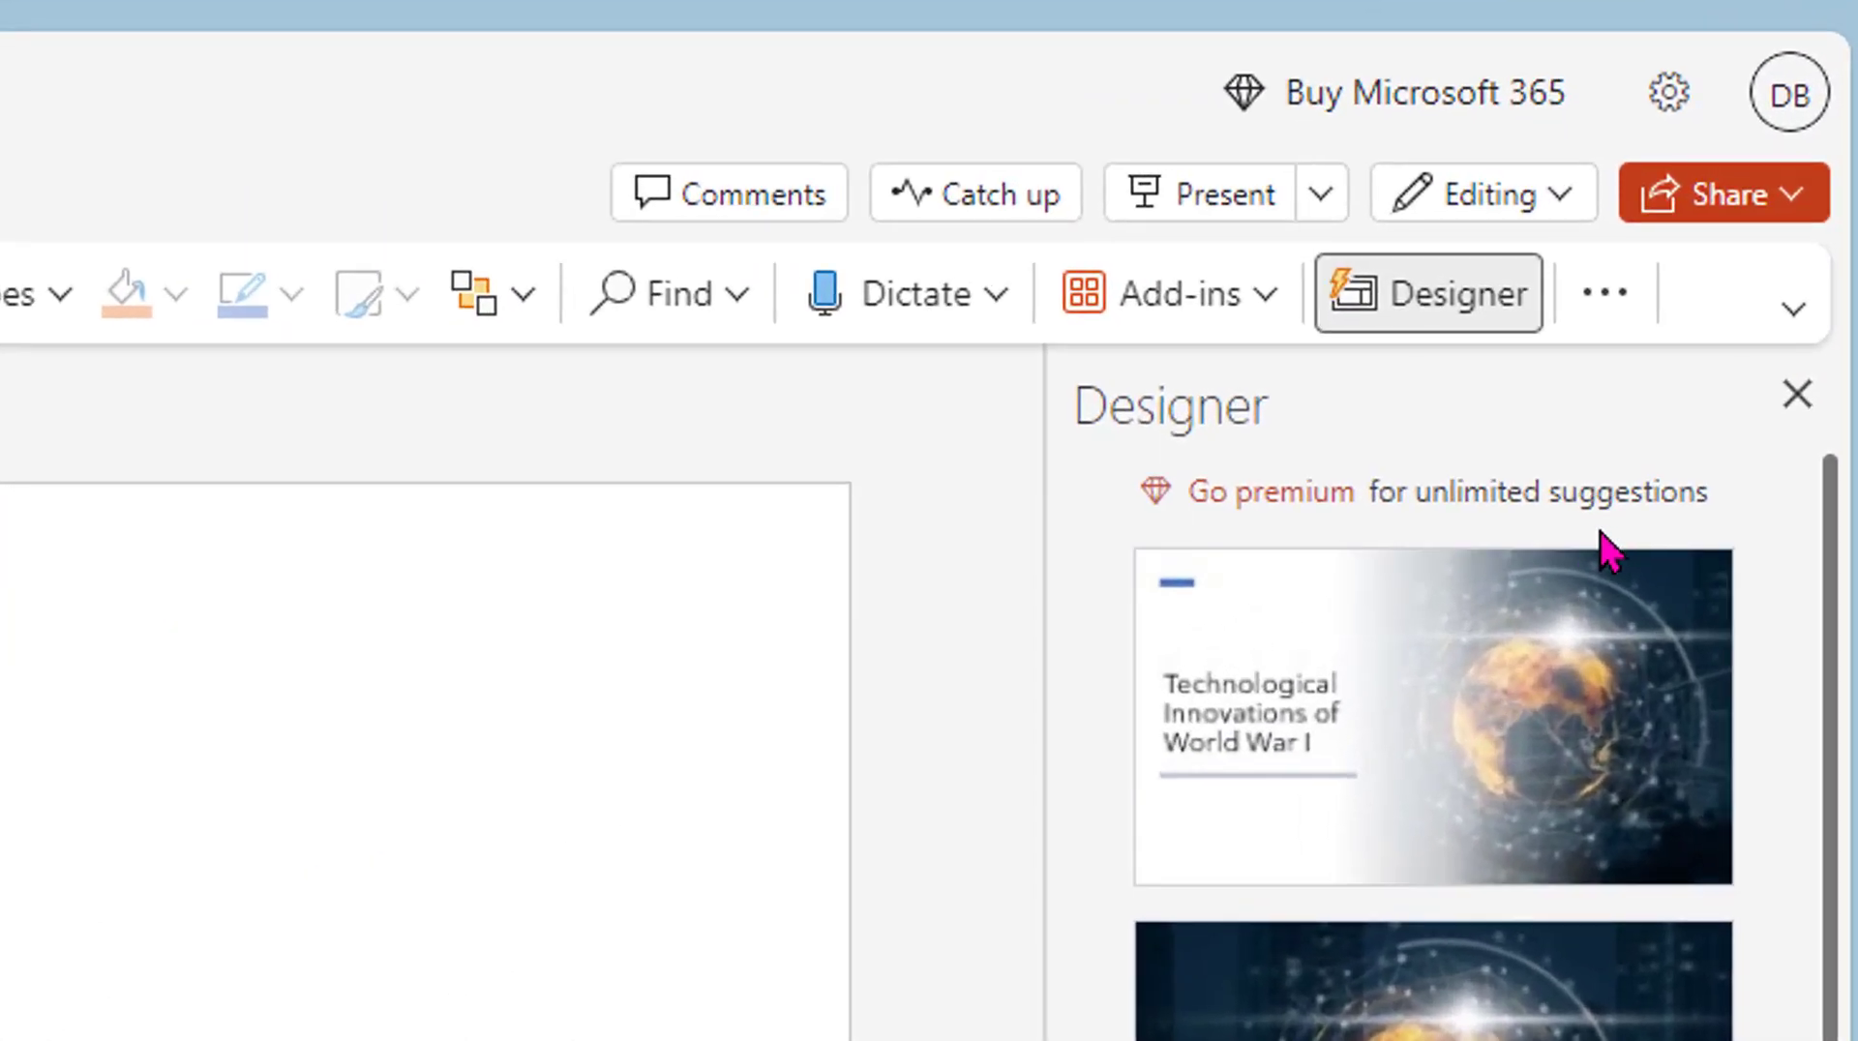
Apply Designer's white-and-globe layout to the title slide and the two-column text box layout to the Machine Guns slide
click(1547, 811)
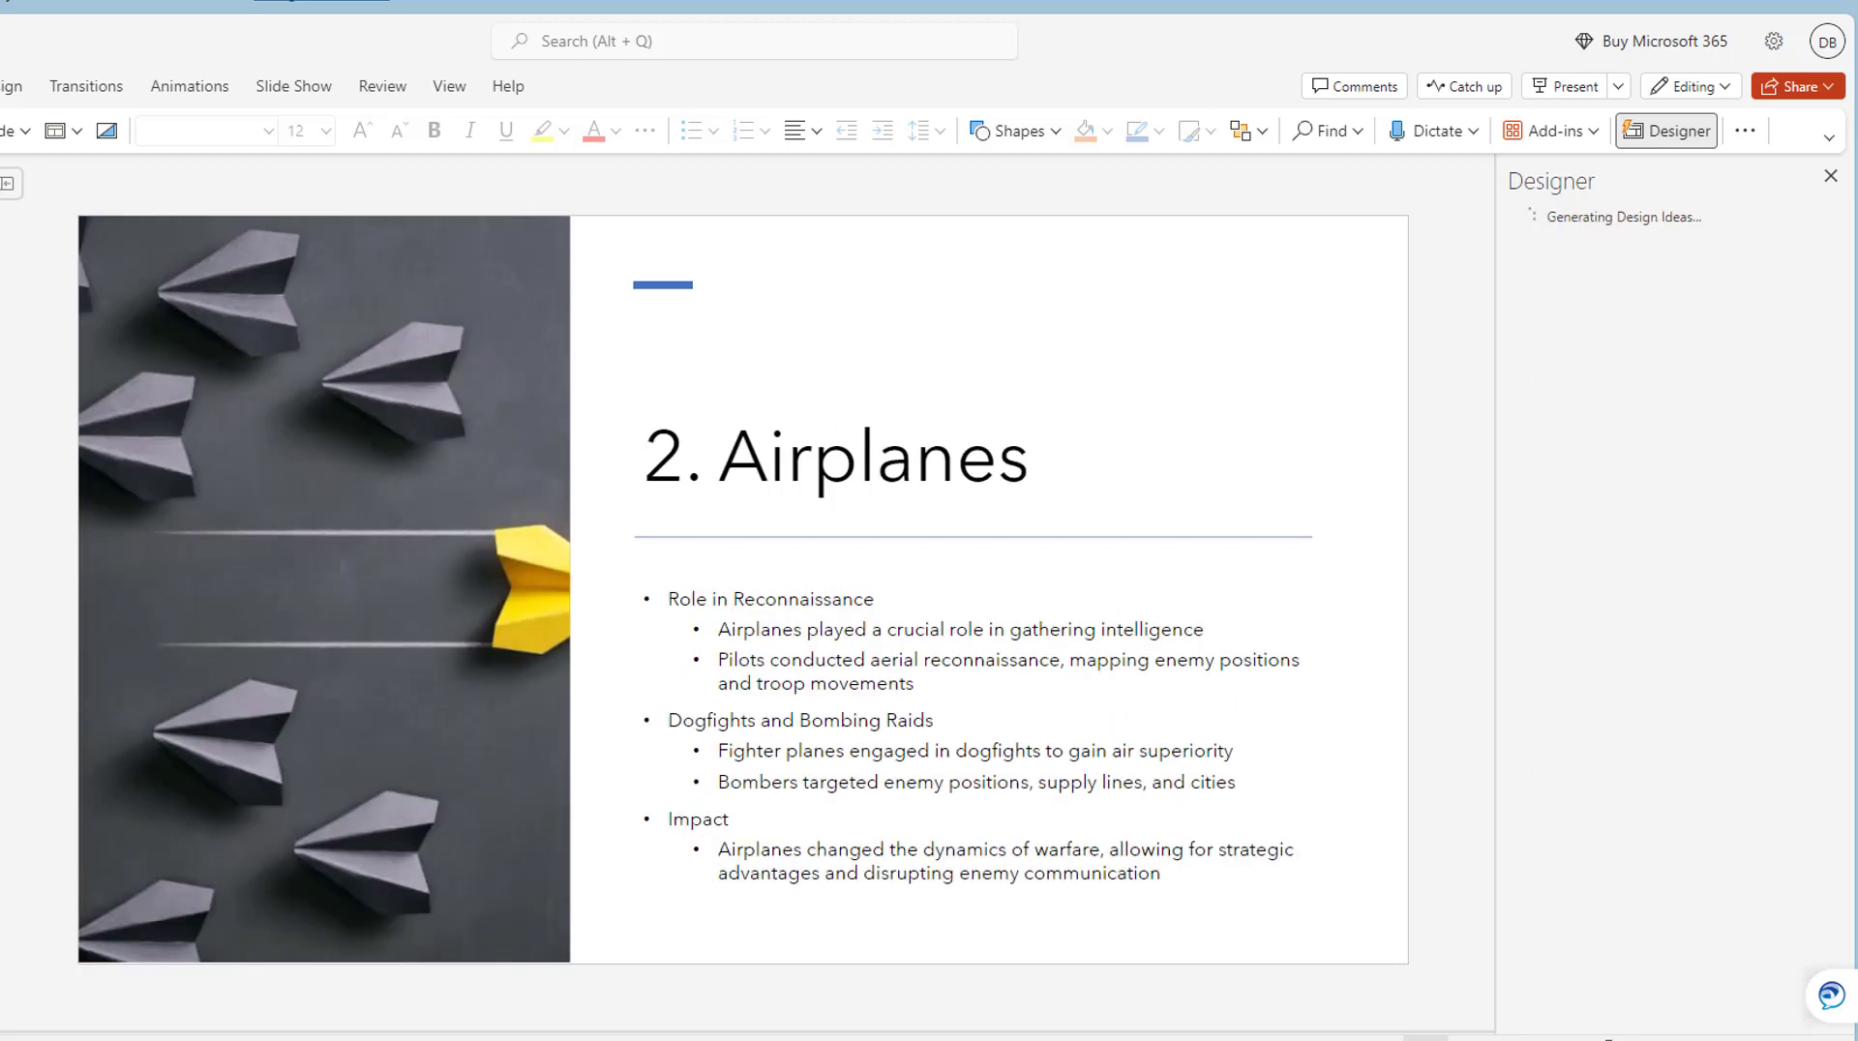
key(Page_Up)
click(1678, 310)
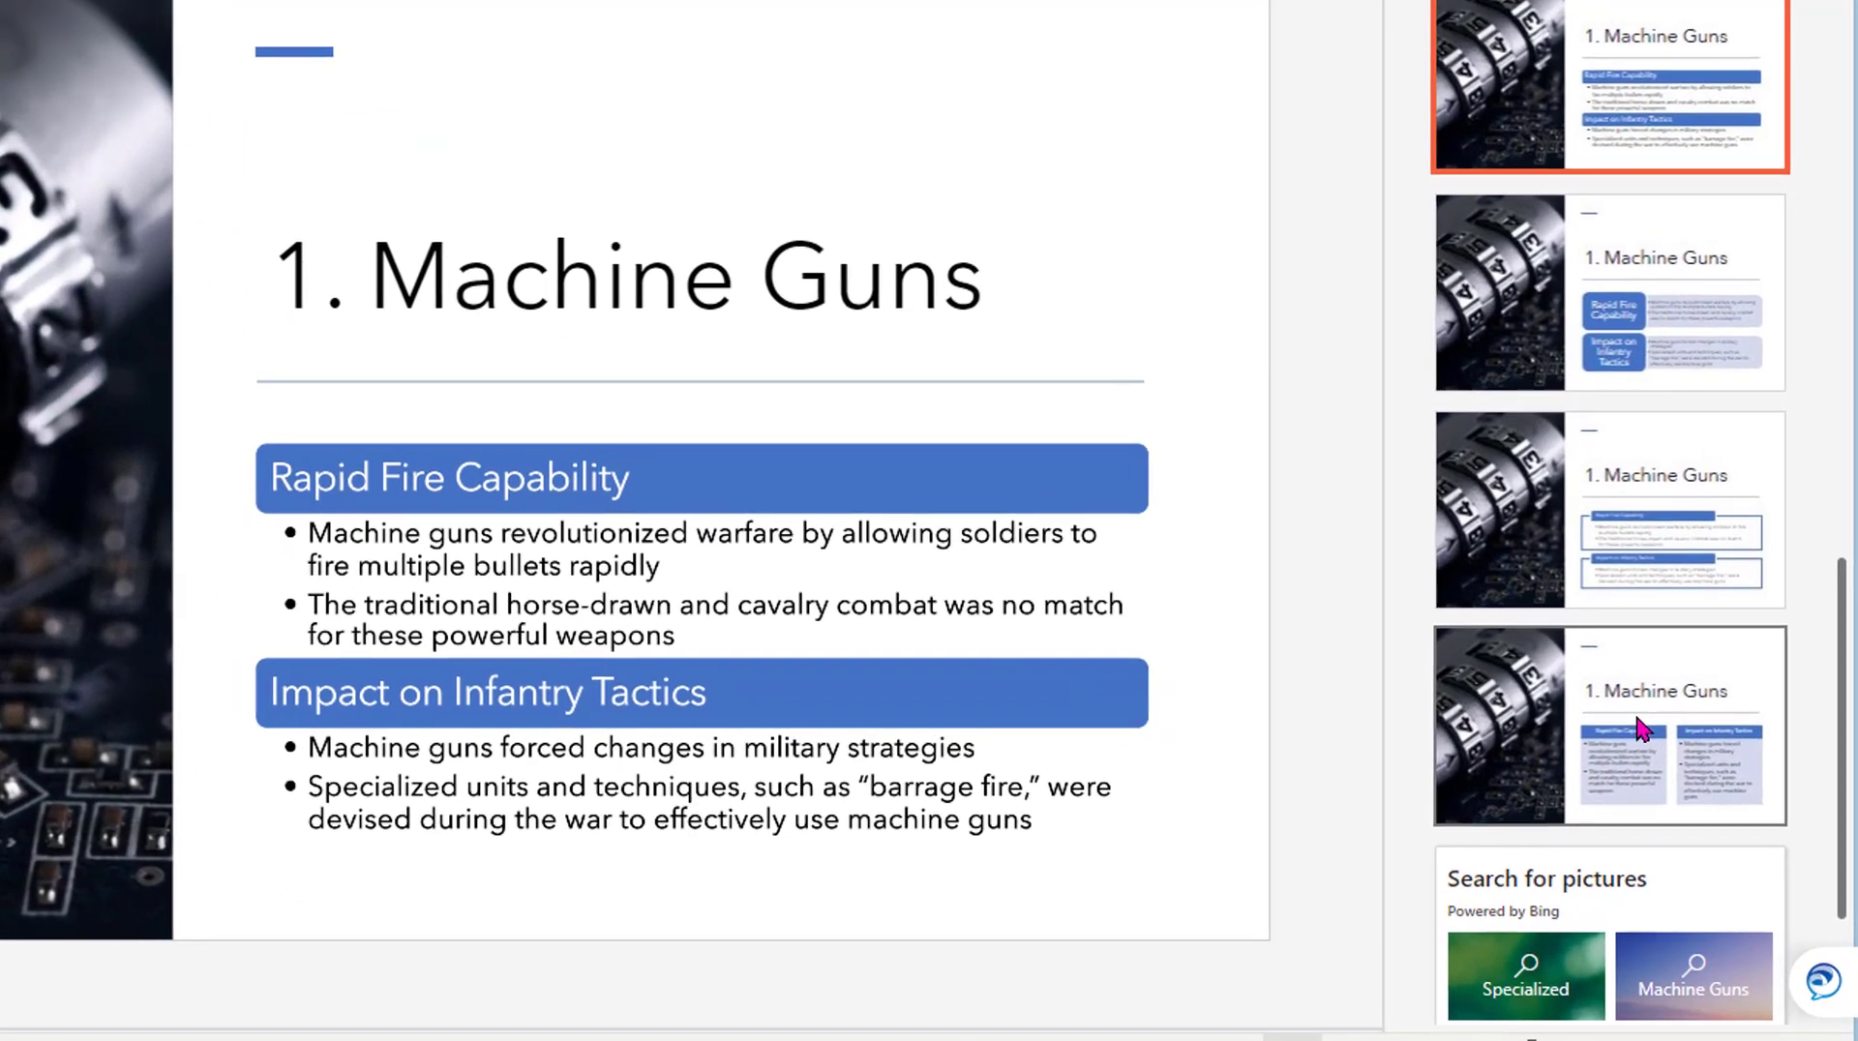
click(1694, 798)
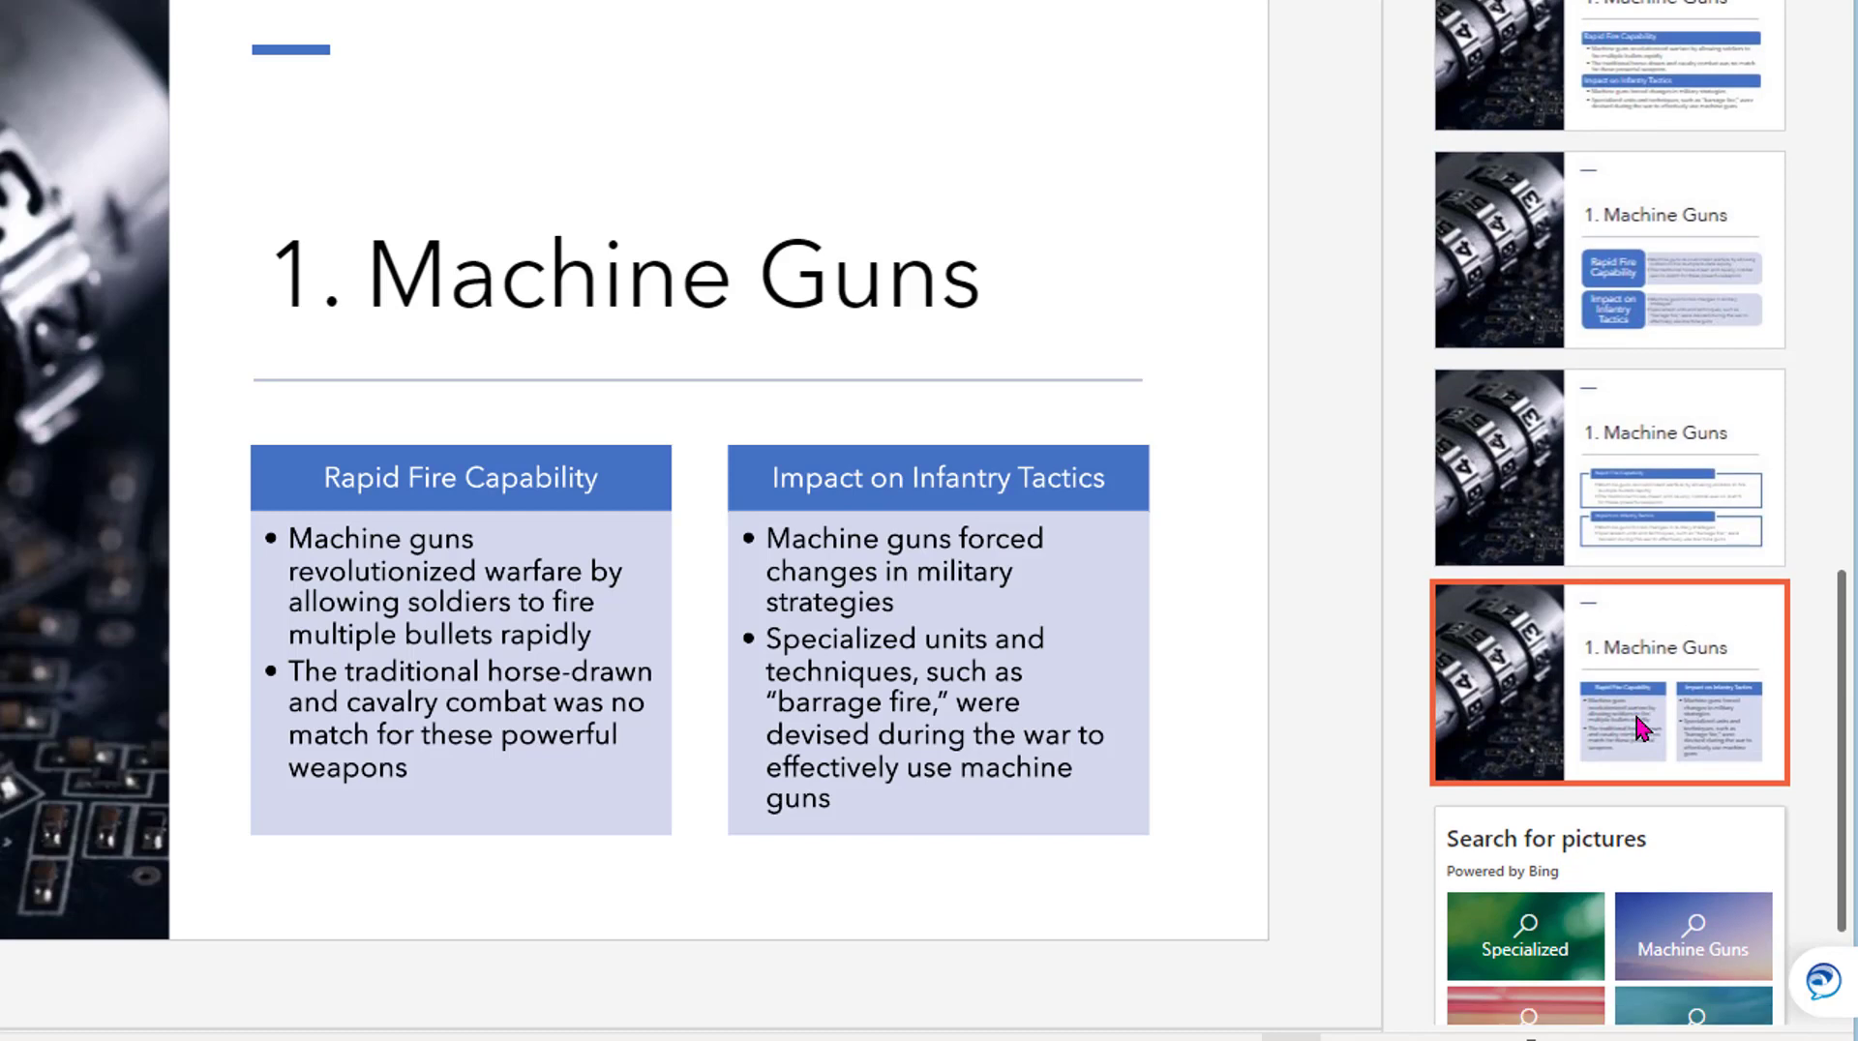
Undo the last design change on the Machine Guns slide
key(ctrl+z)
scroll(1672, 745, down, 3)
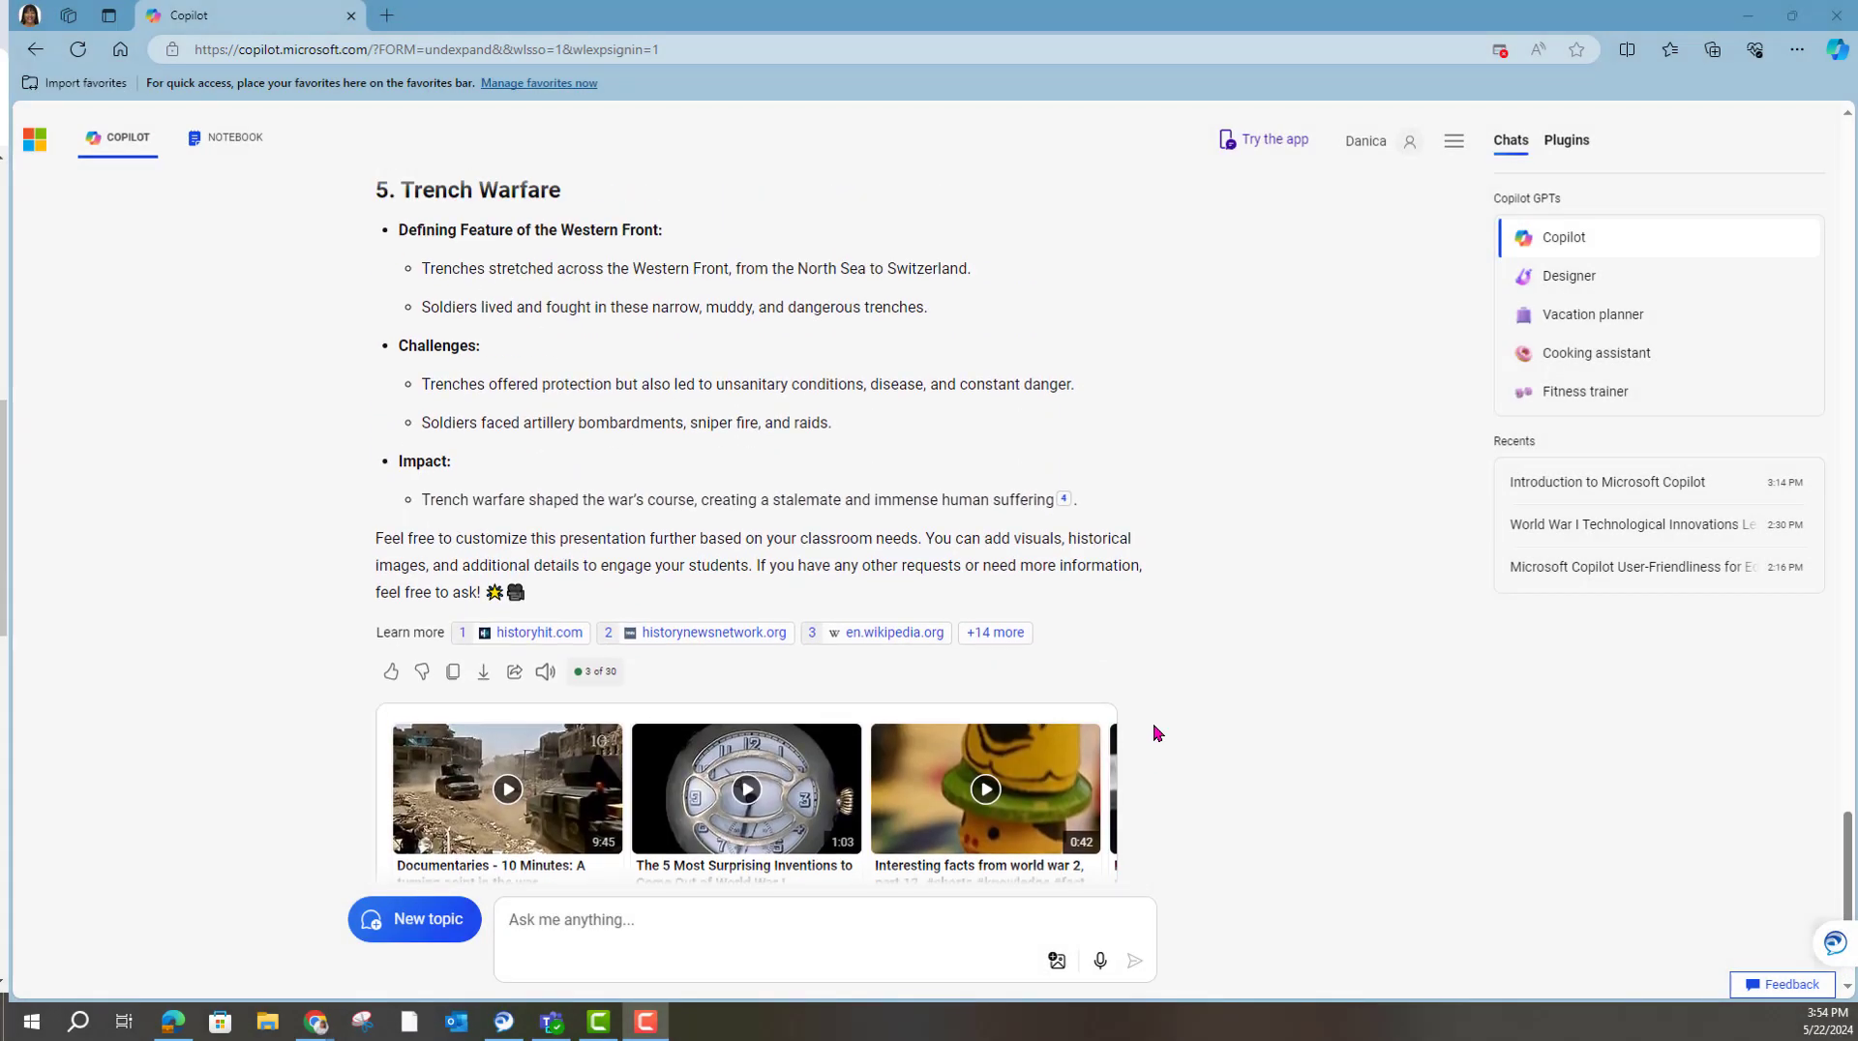
In the Copilot chat, ask the suggested follow-up "How can I make this topic more interactive for students?" below the presentation outline
scroll(1154, 733, up, 5)
scroll(1155, 733, up, 3)
scroll(1155, 732, up, 3)
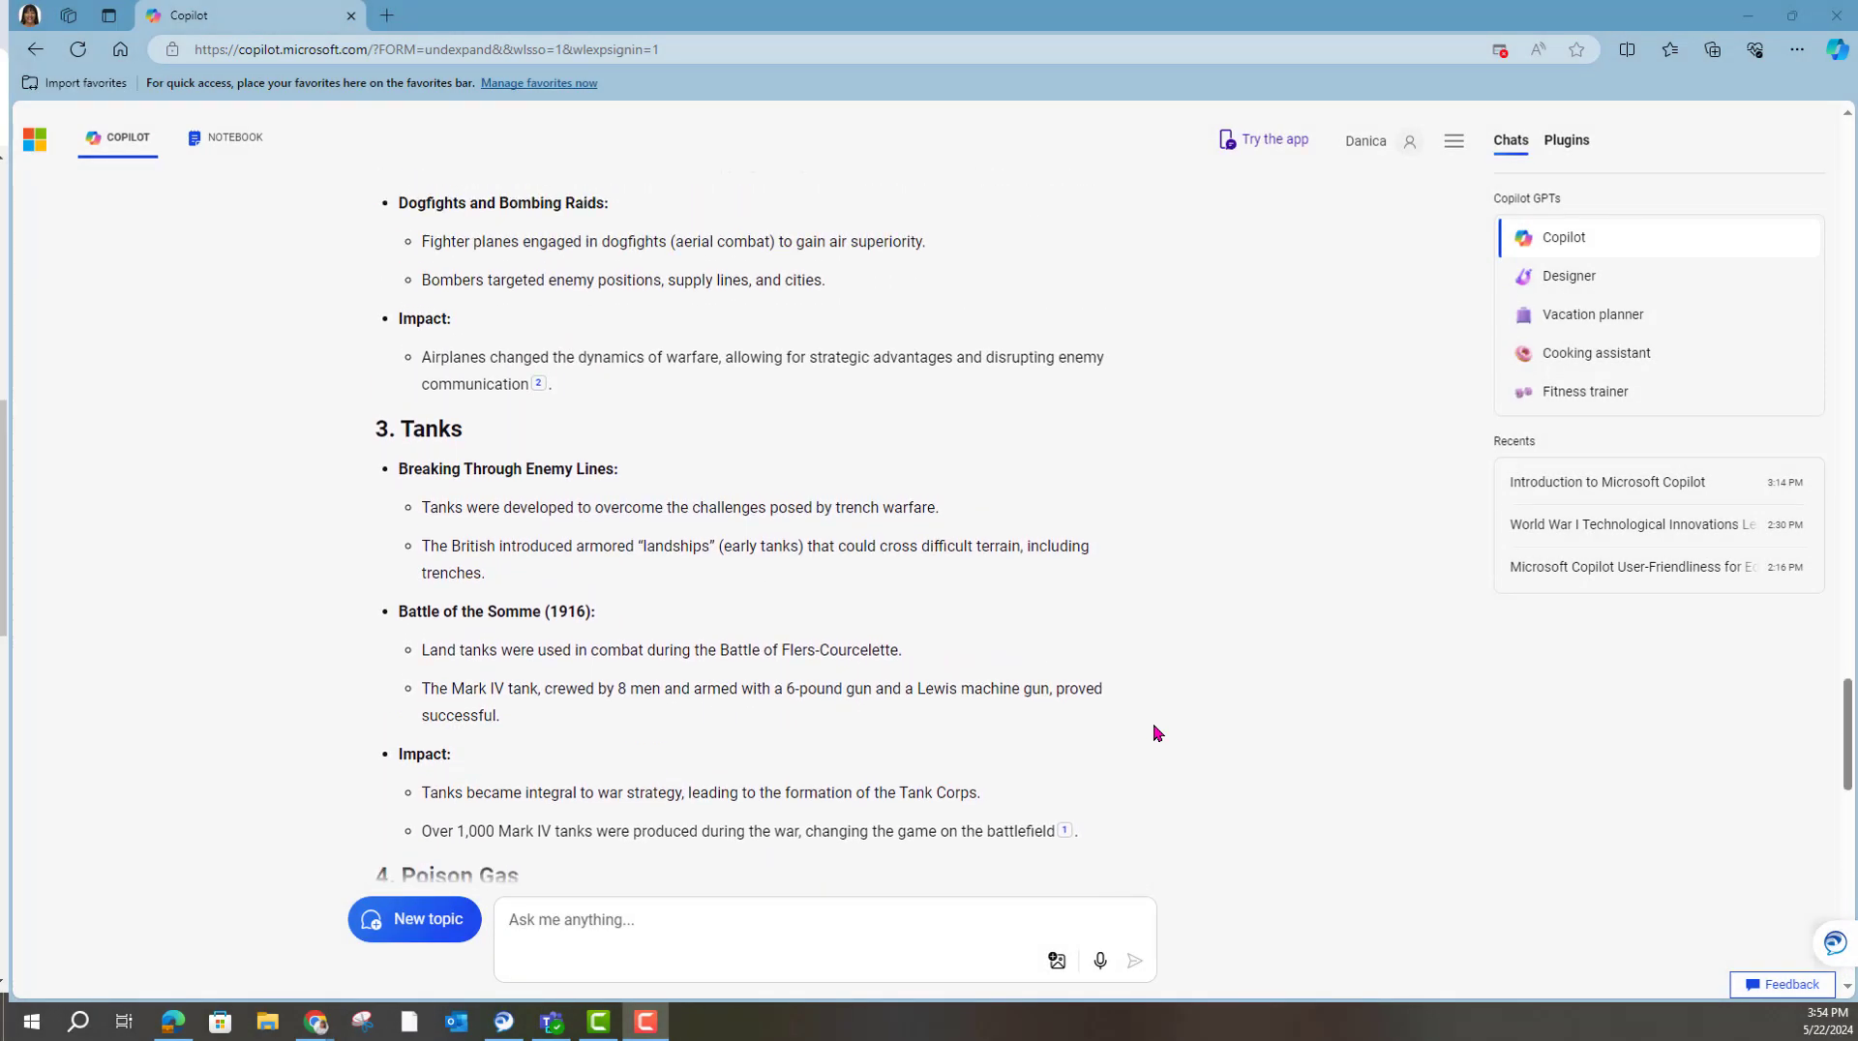
scroll(1154, 732, down, 2)
scroll(1155, 732, down, 10)
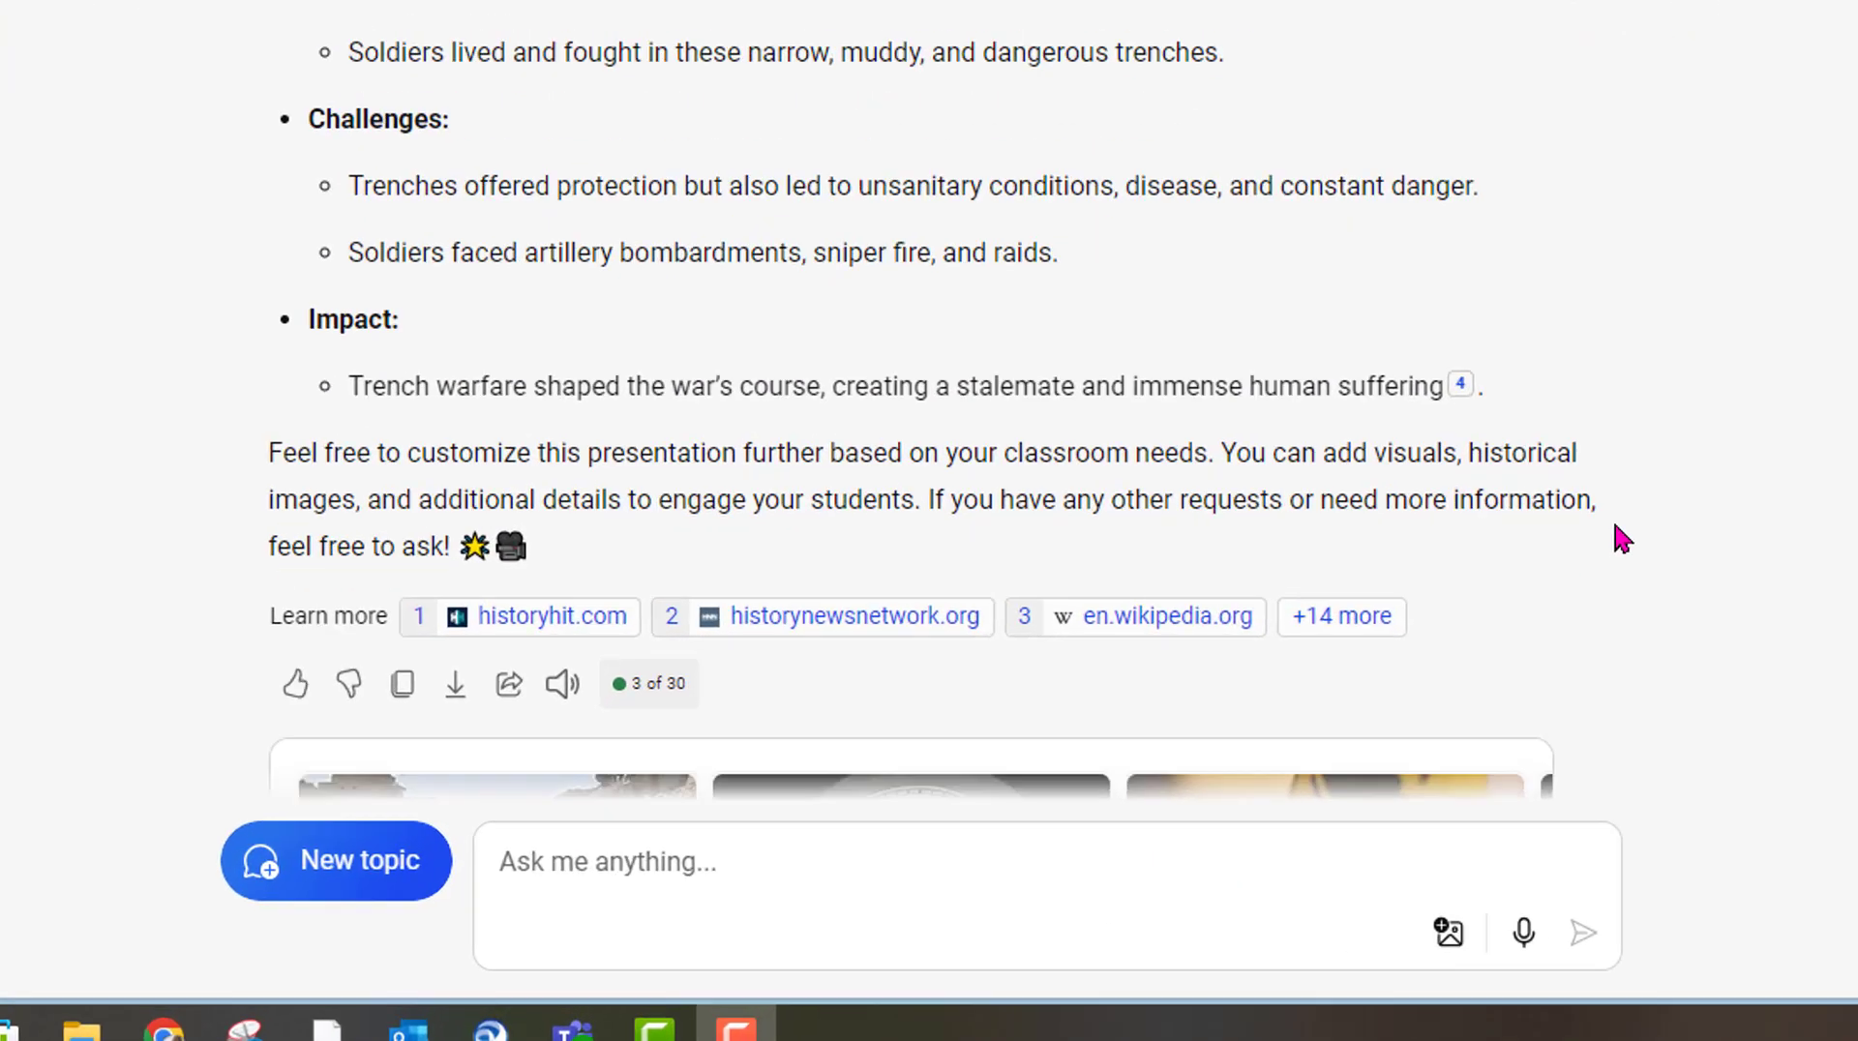
scroll(1613, 519, down, 7)
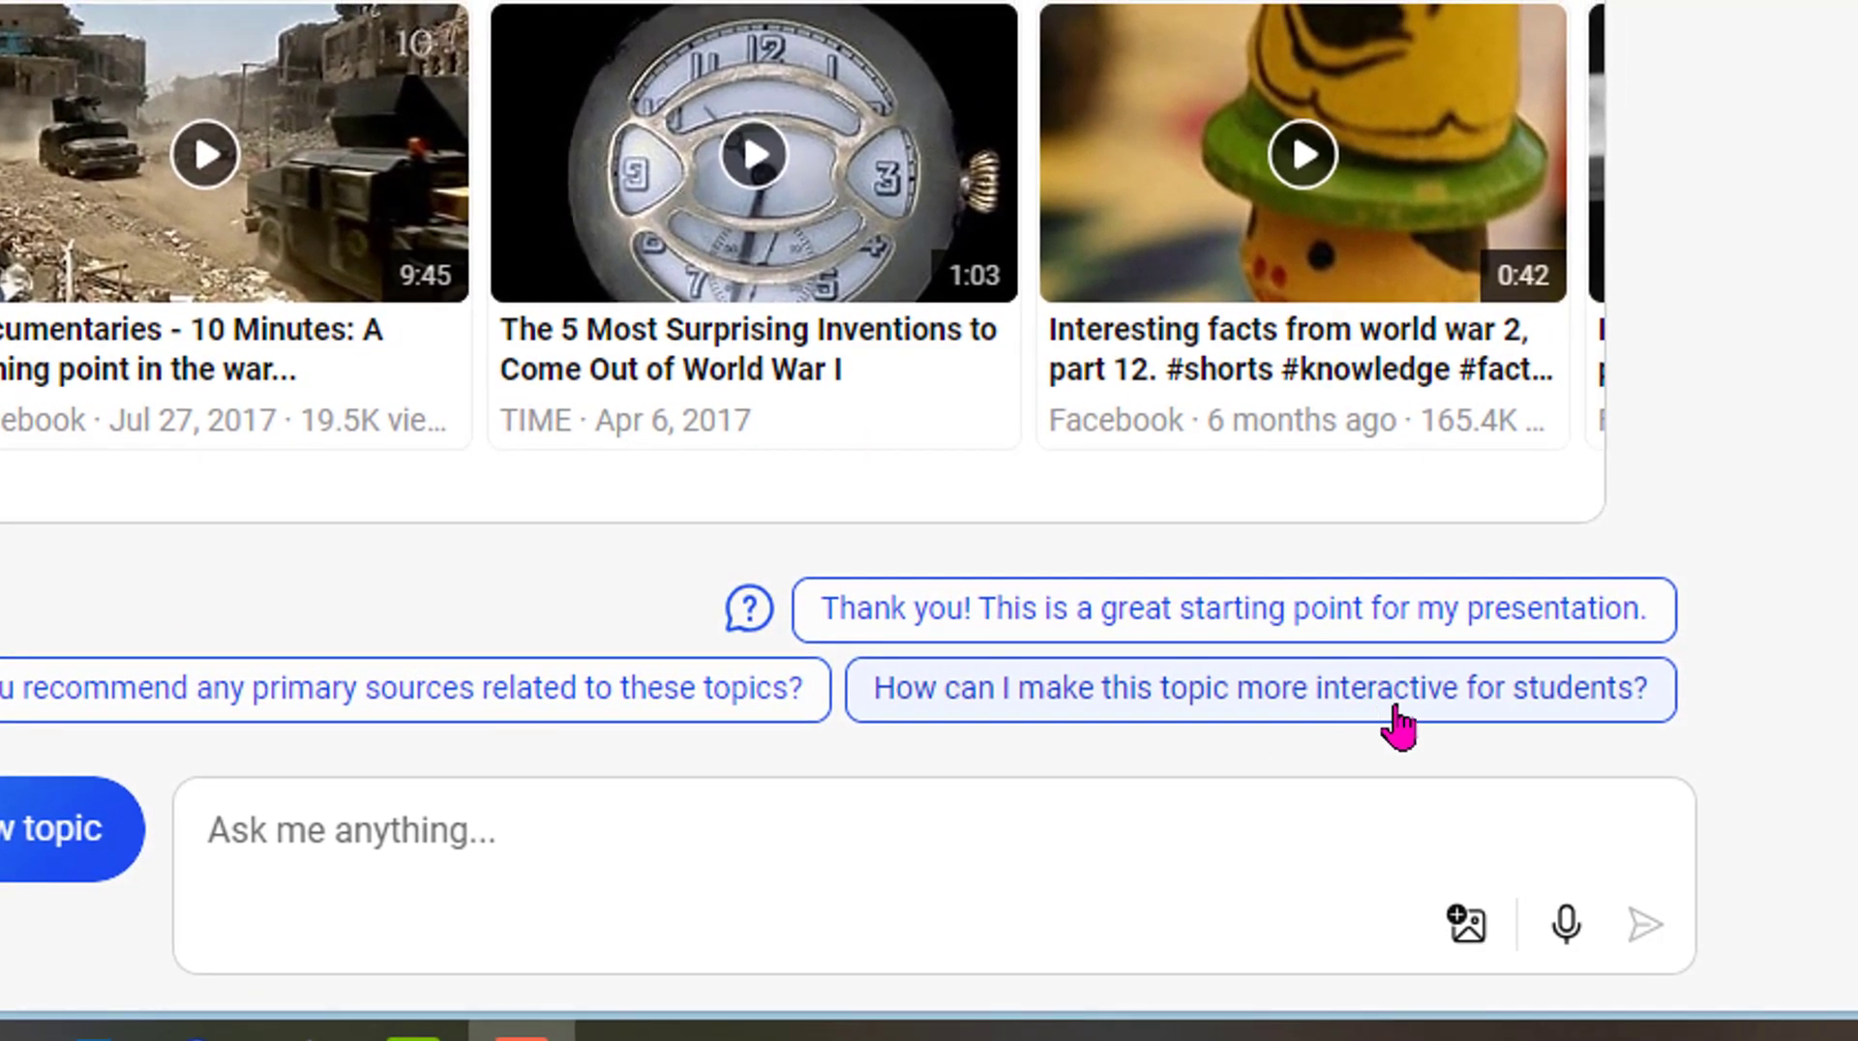
click(1397, 689)
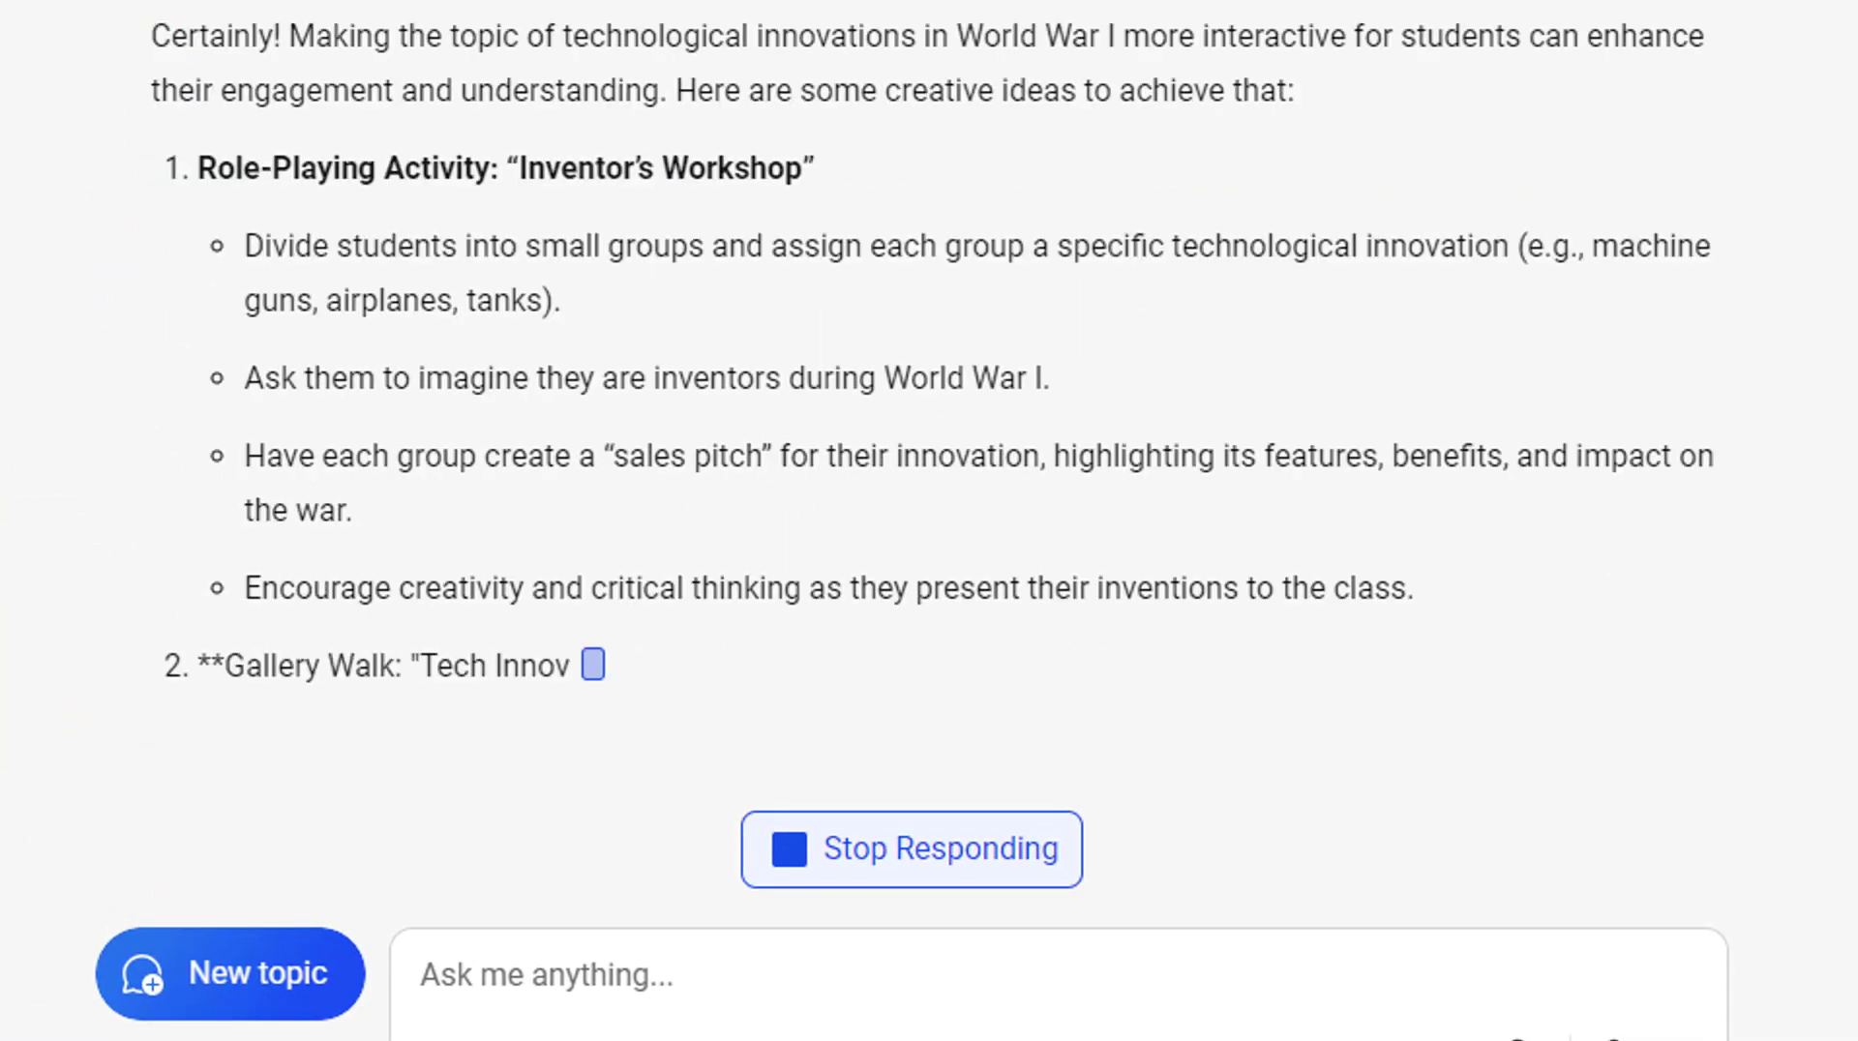
Review the suggested interactive activities from the role-playing Inventor's Workshop through the guest speaker or virtual tour
scroll(929, 465, up, 15)
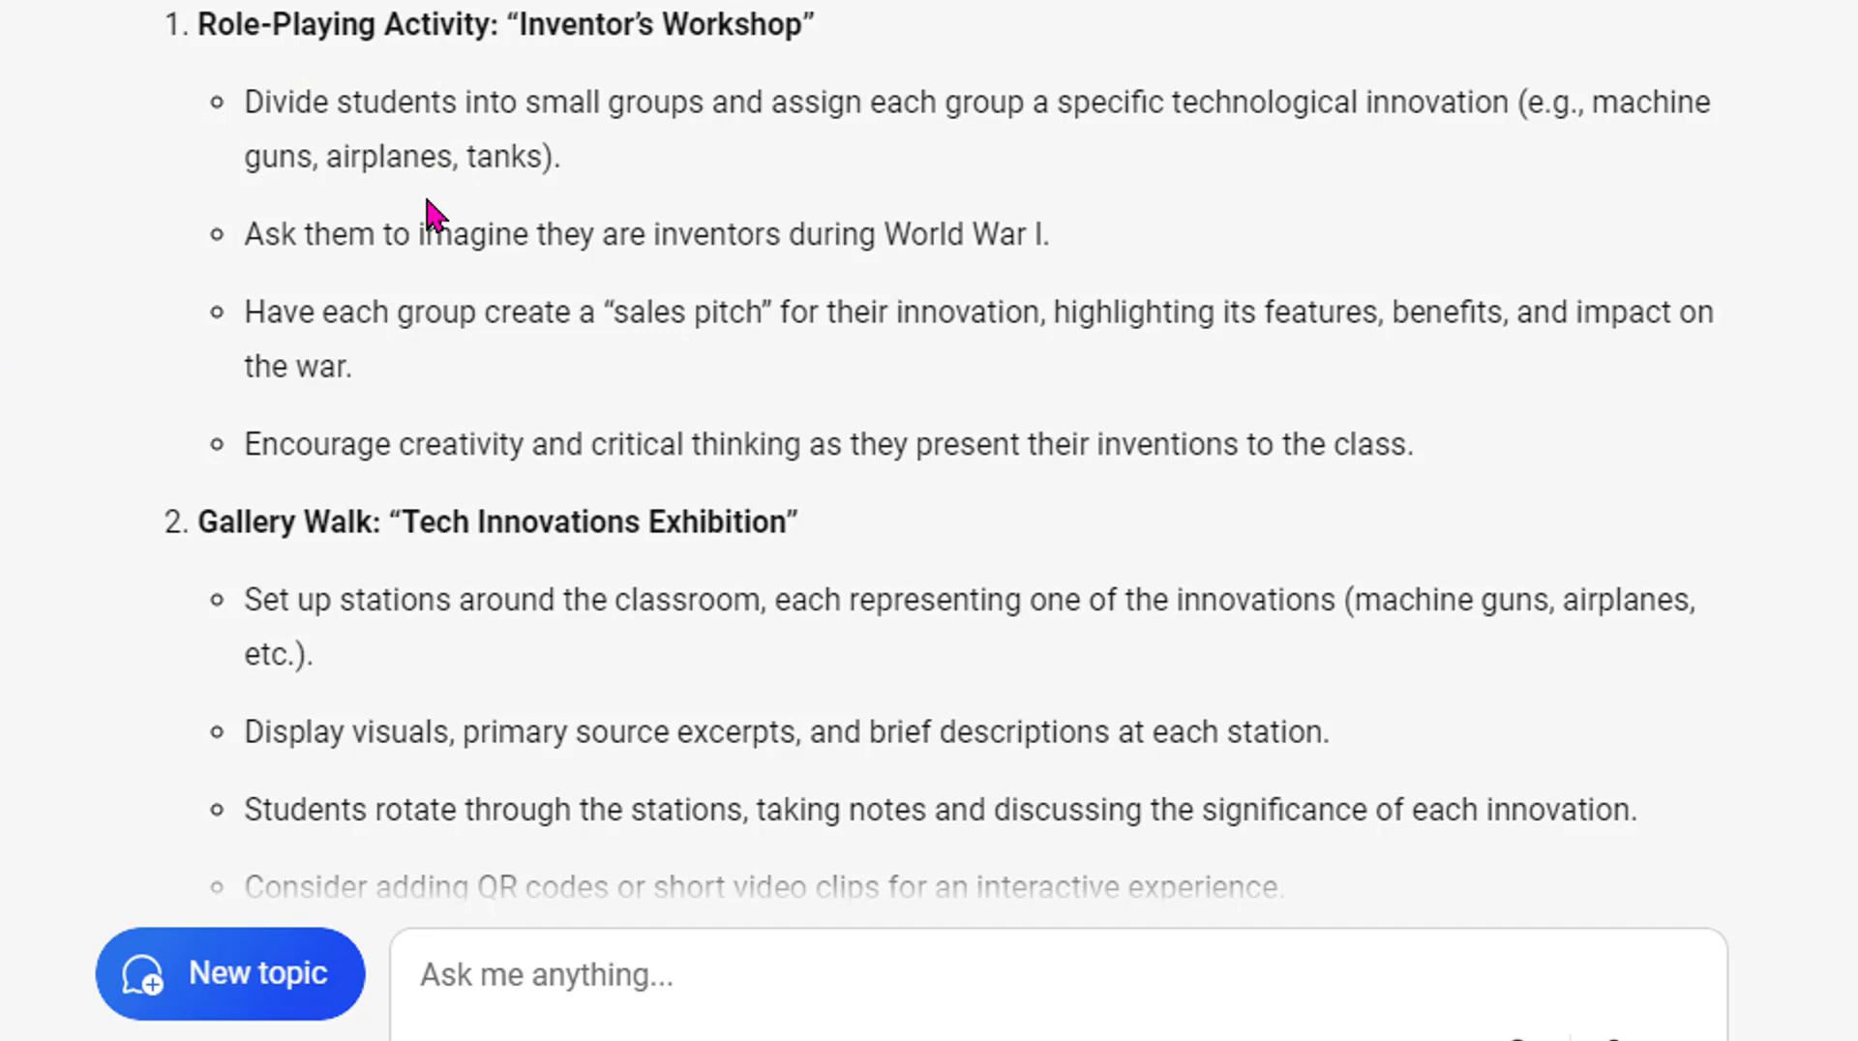
scroll(429, 211, down, 8)
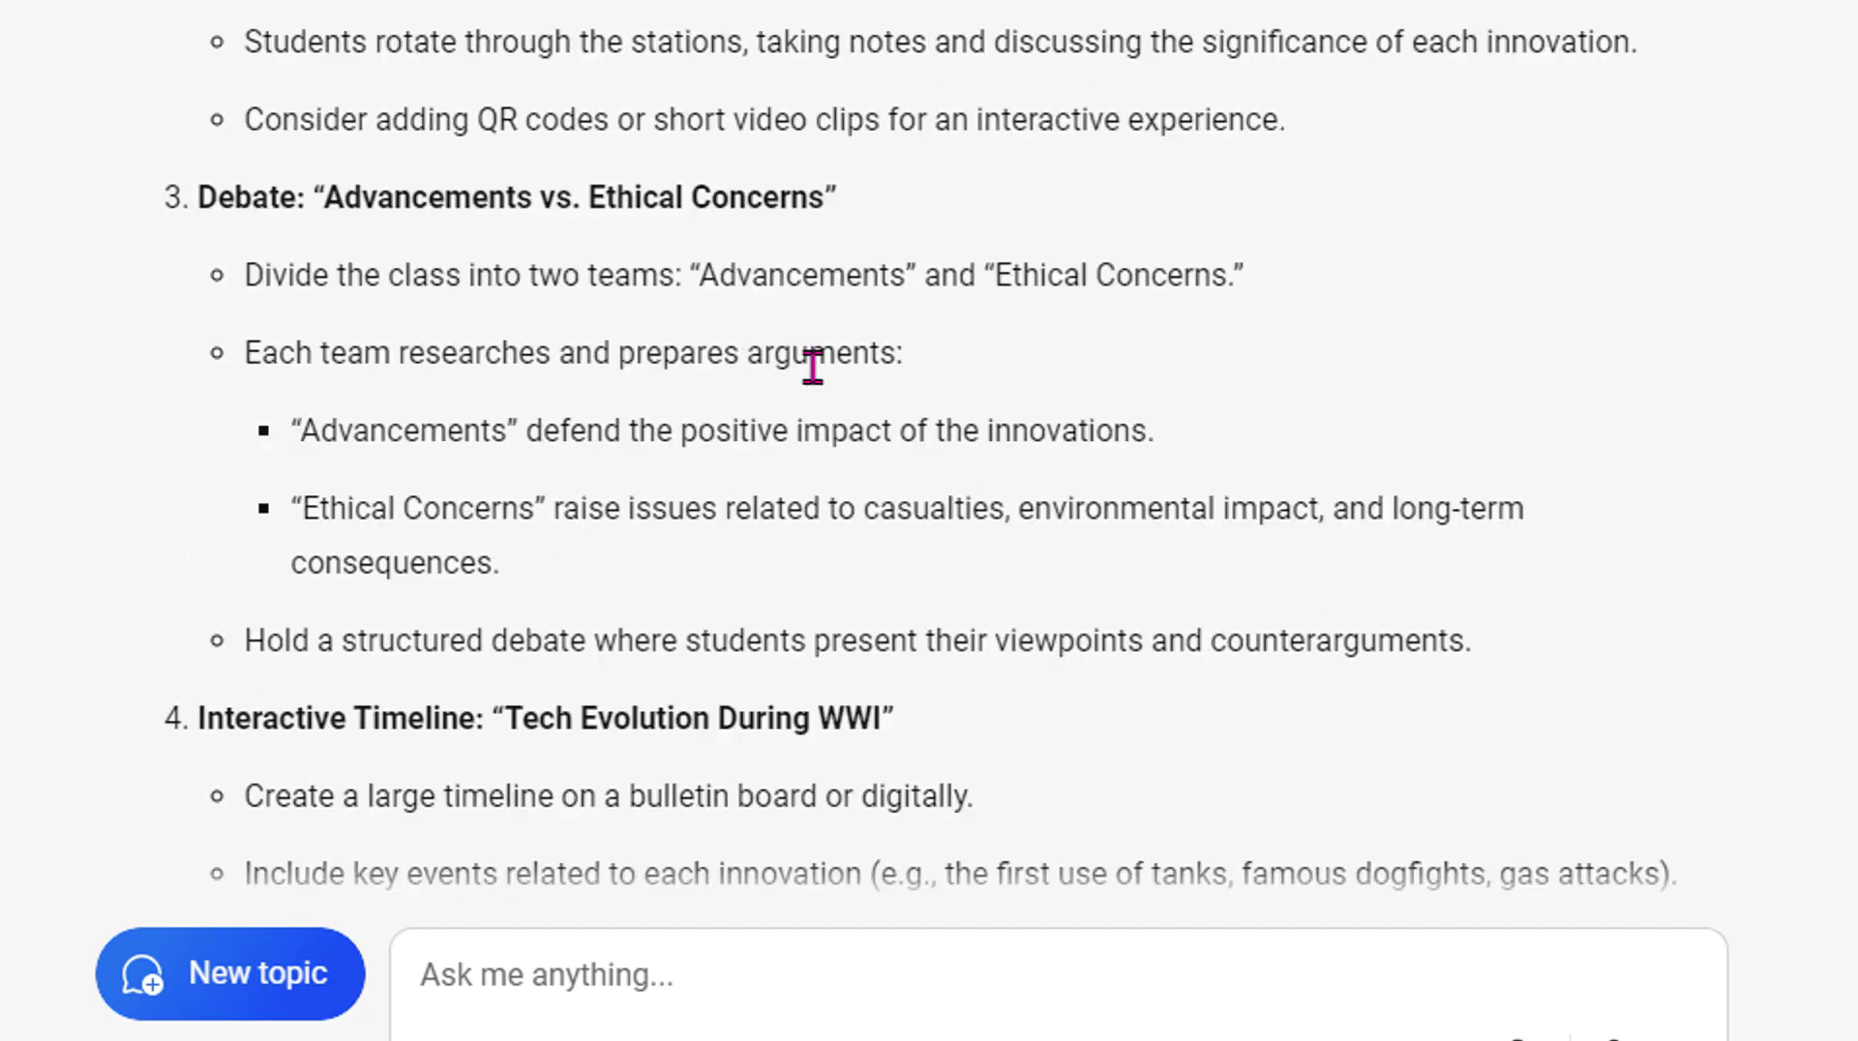
scroll(485, 414, down, 2)
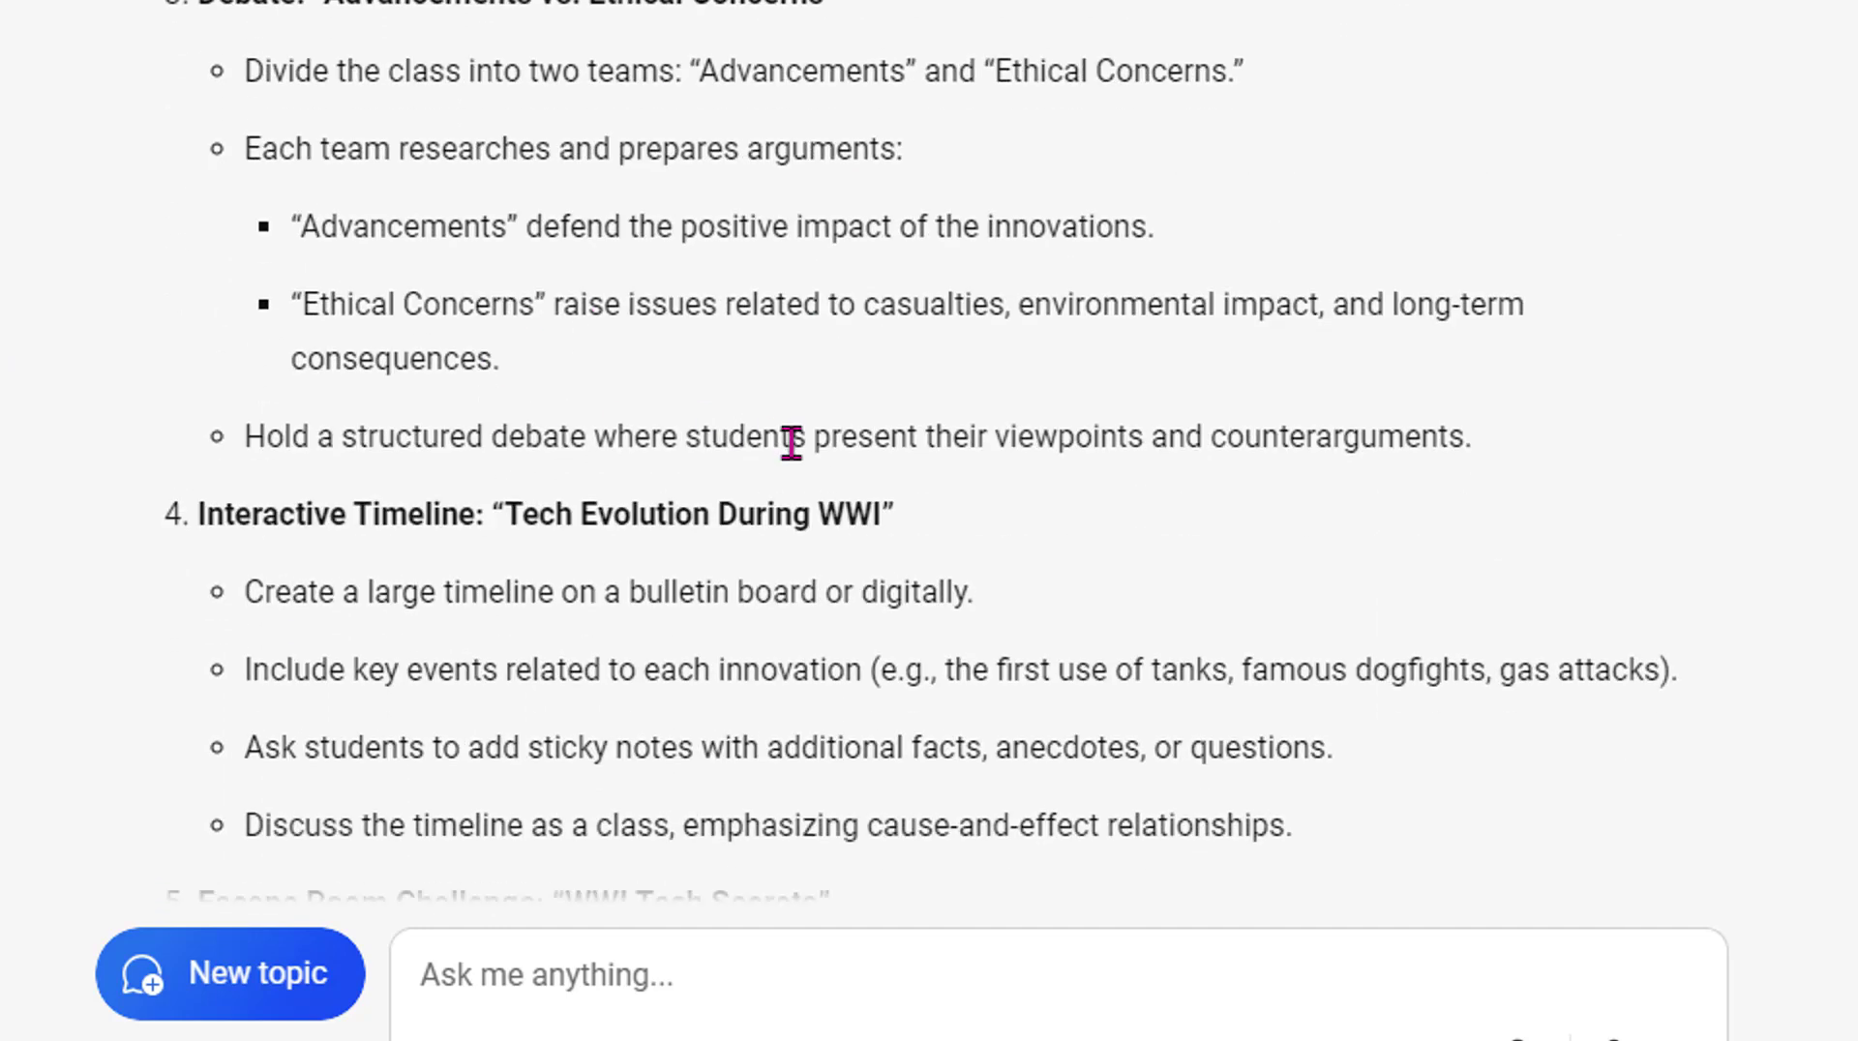
scroll(792, 443, down, 4)
scroll(1231, 489, down, 4)
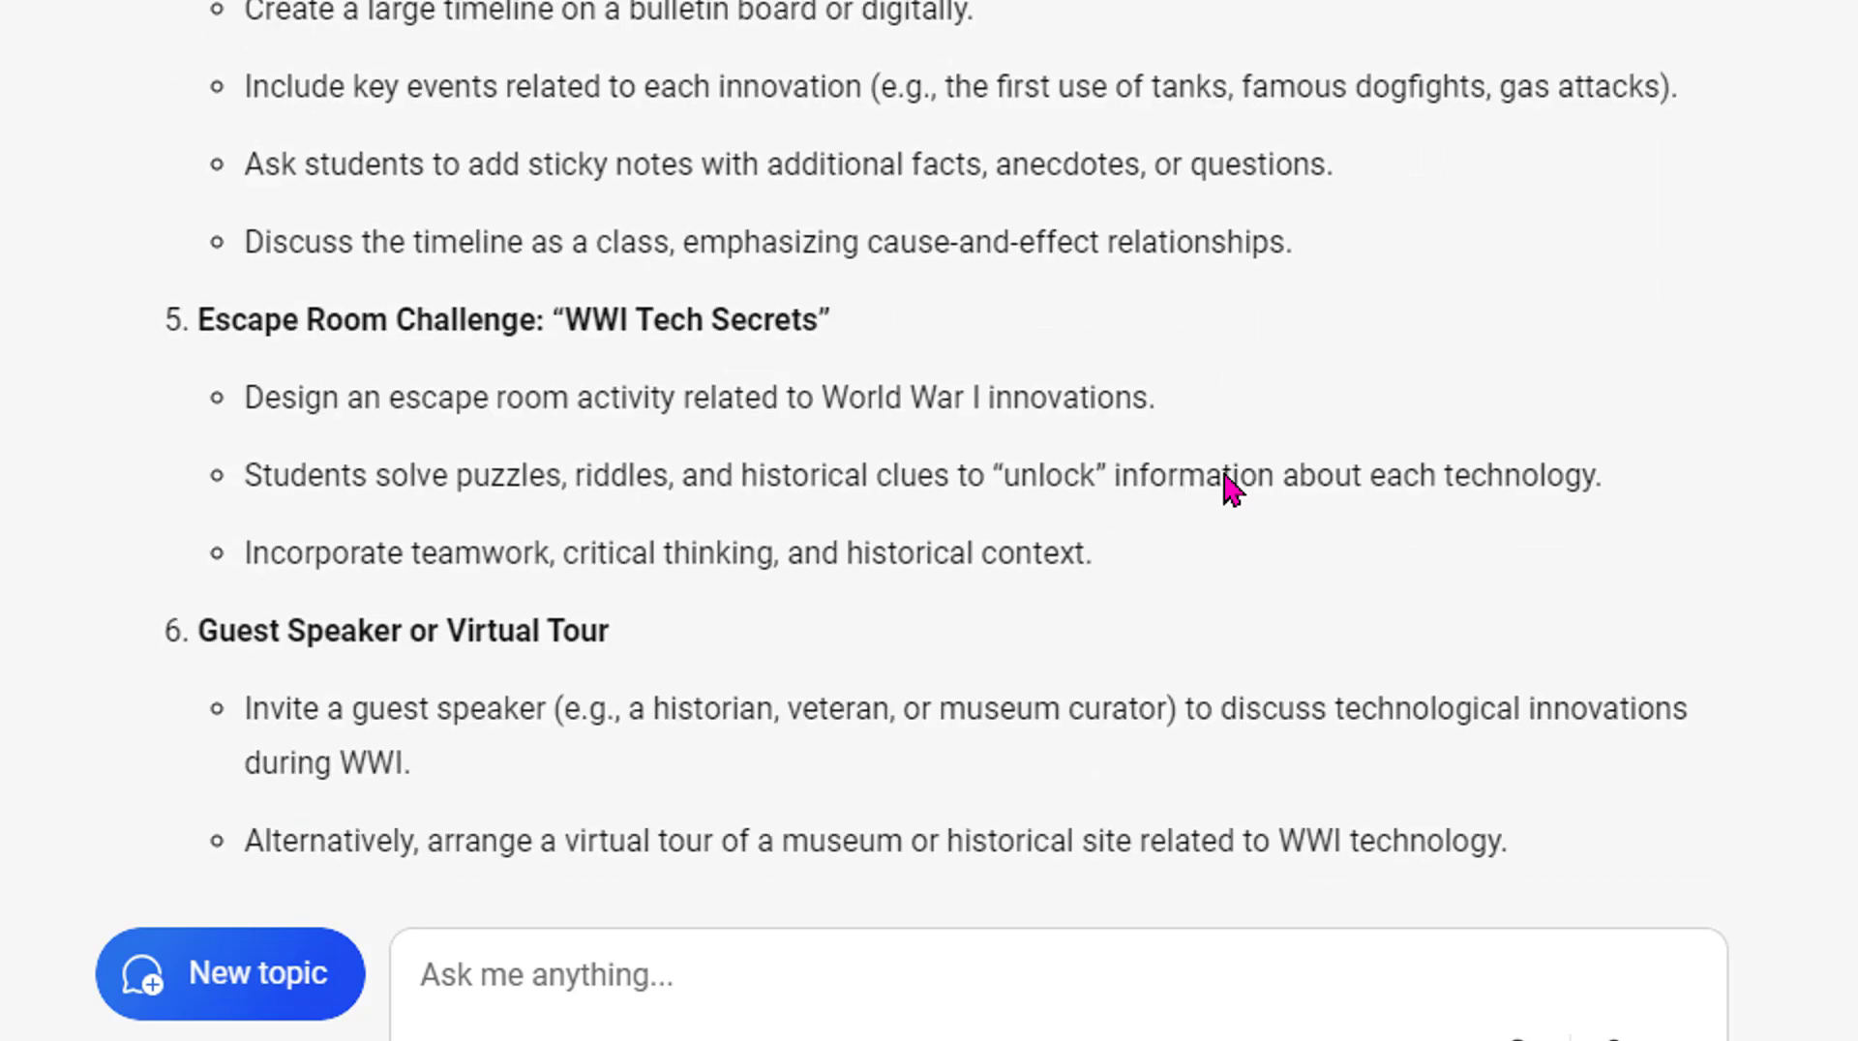
scroll(1231, 489, down, 2)
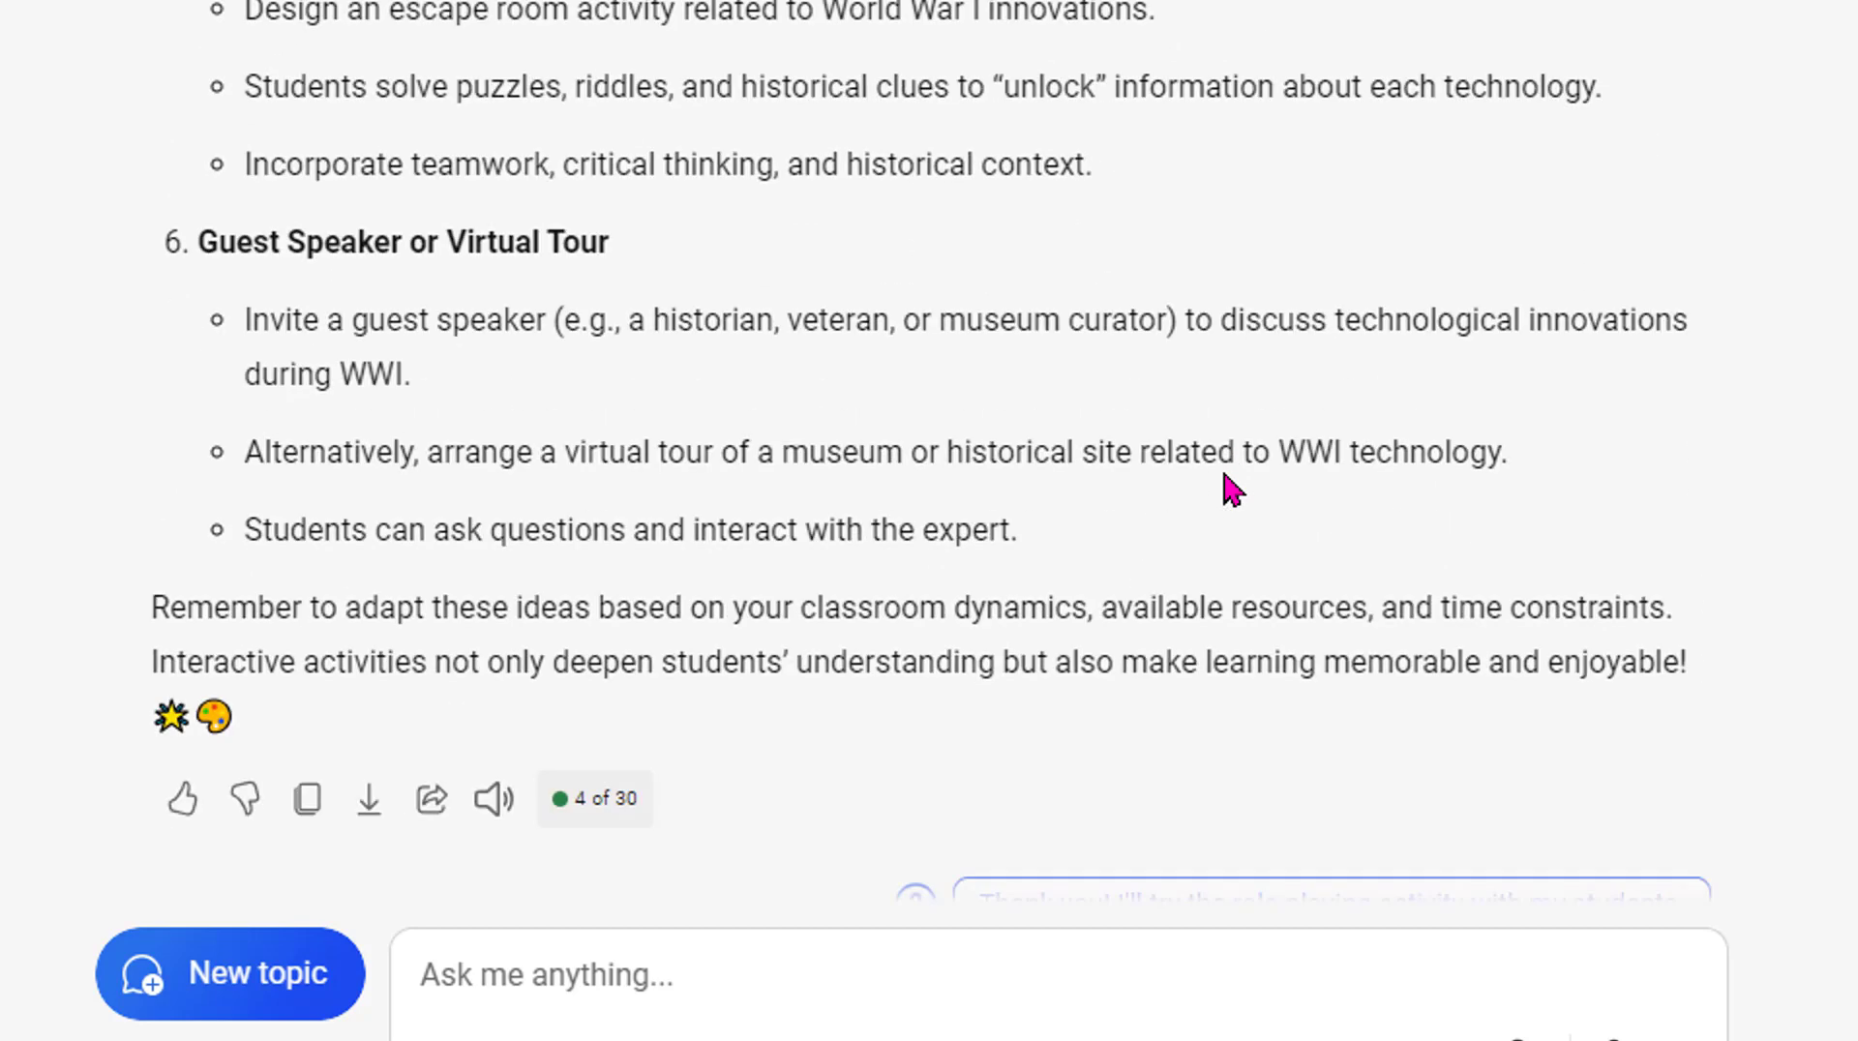
Send the prompt "Create a quiz with the following topics: Make it interactive for students. Create a variety of question types."
scroll(1232, 488, up, 14)
scroll(1224, 472, up, 20)
scroll(1191, 475, up, 20)
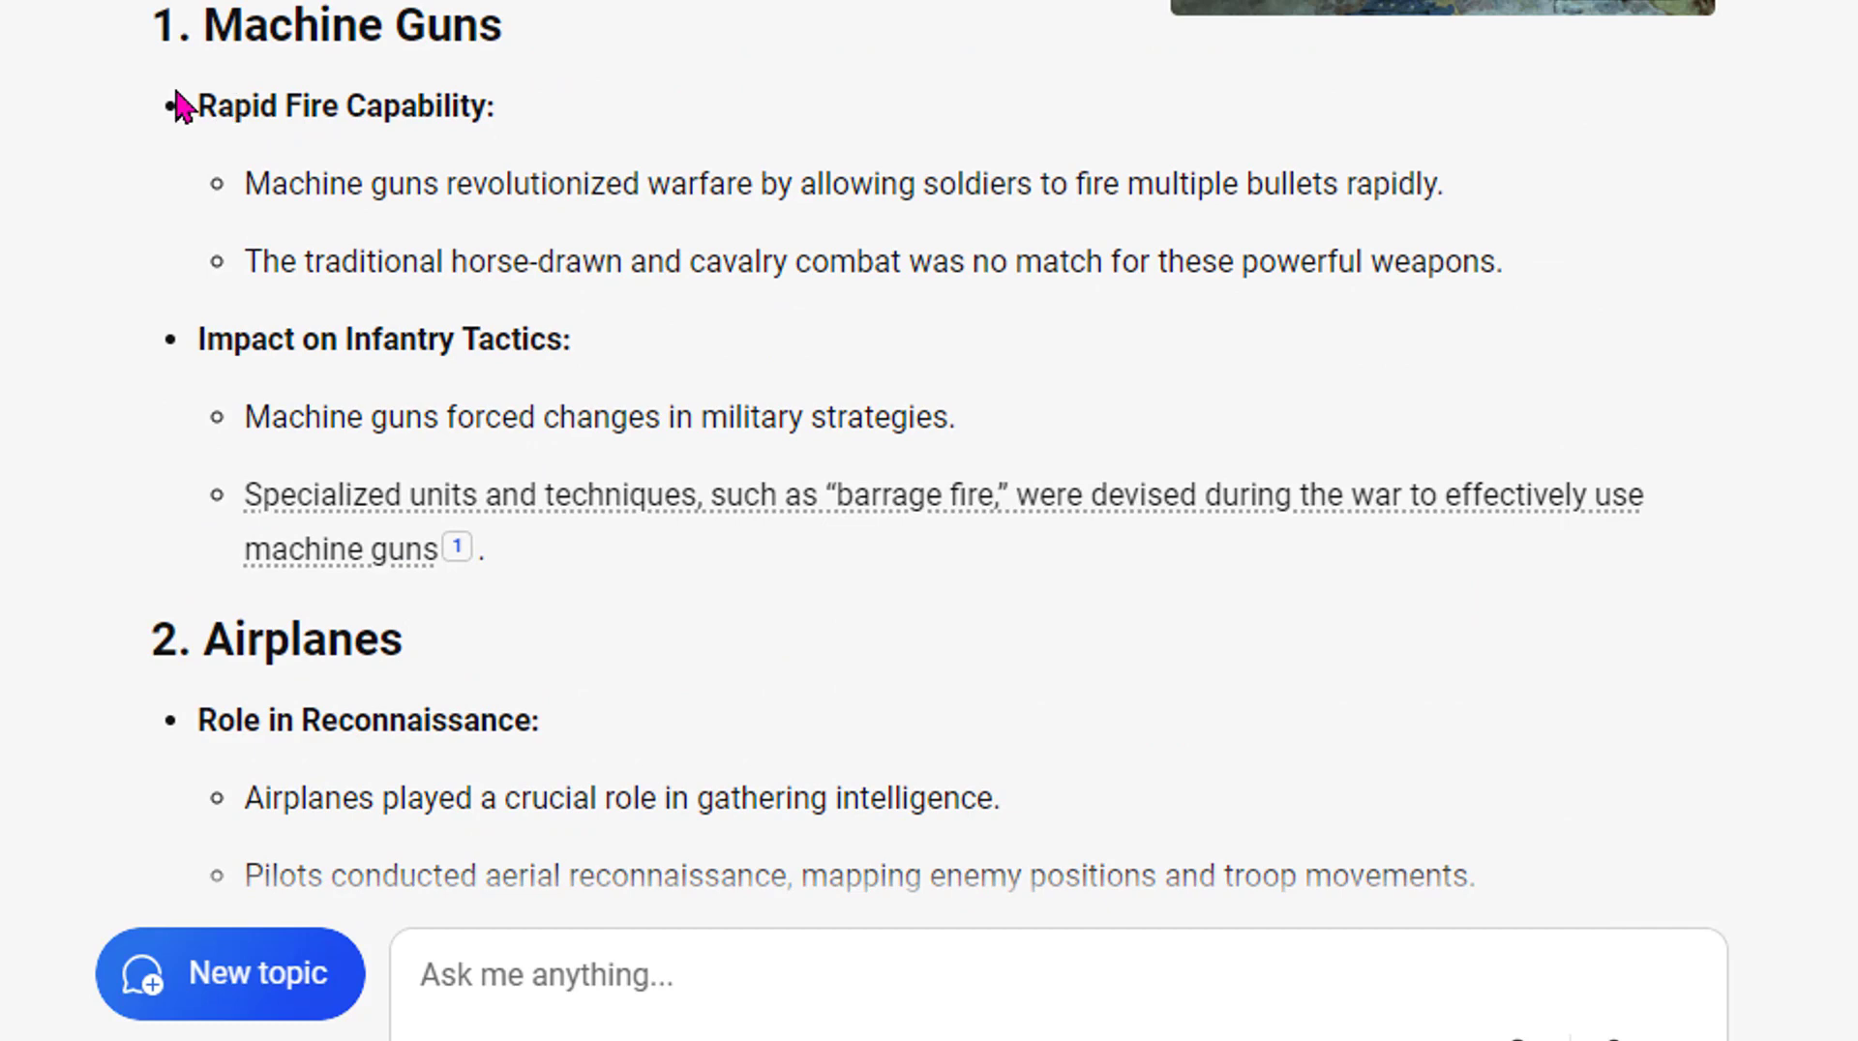
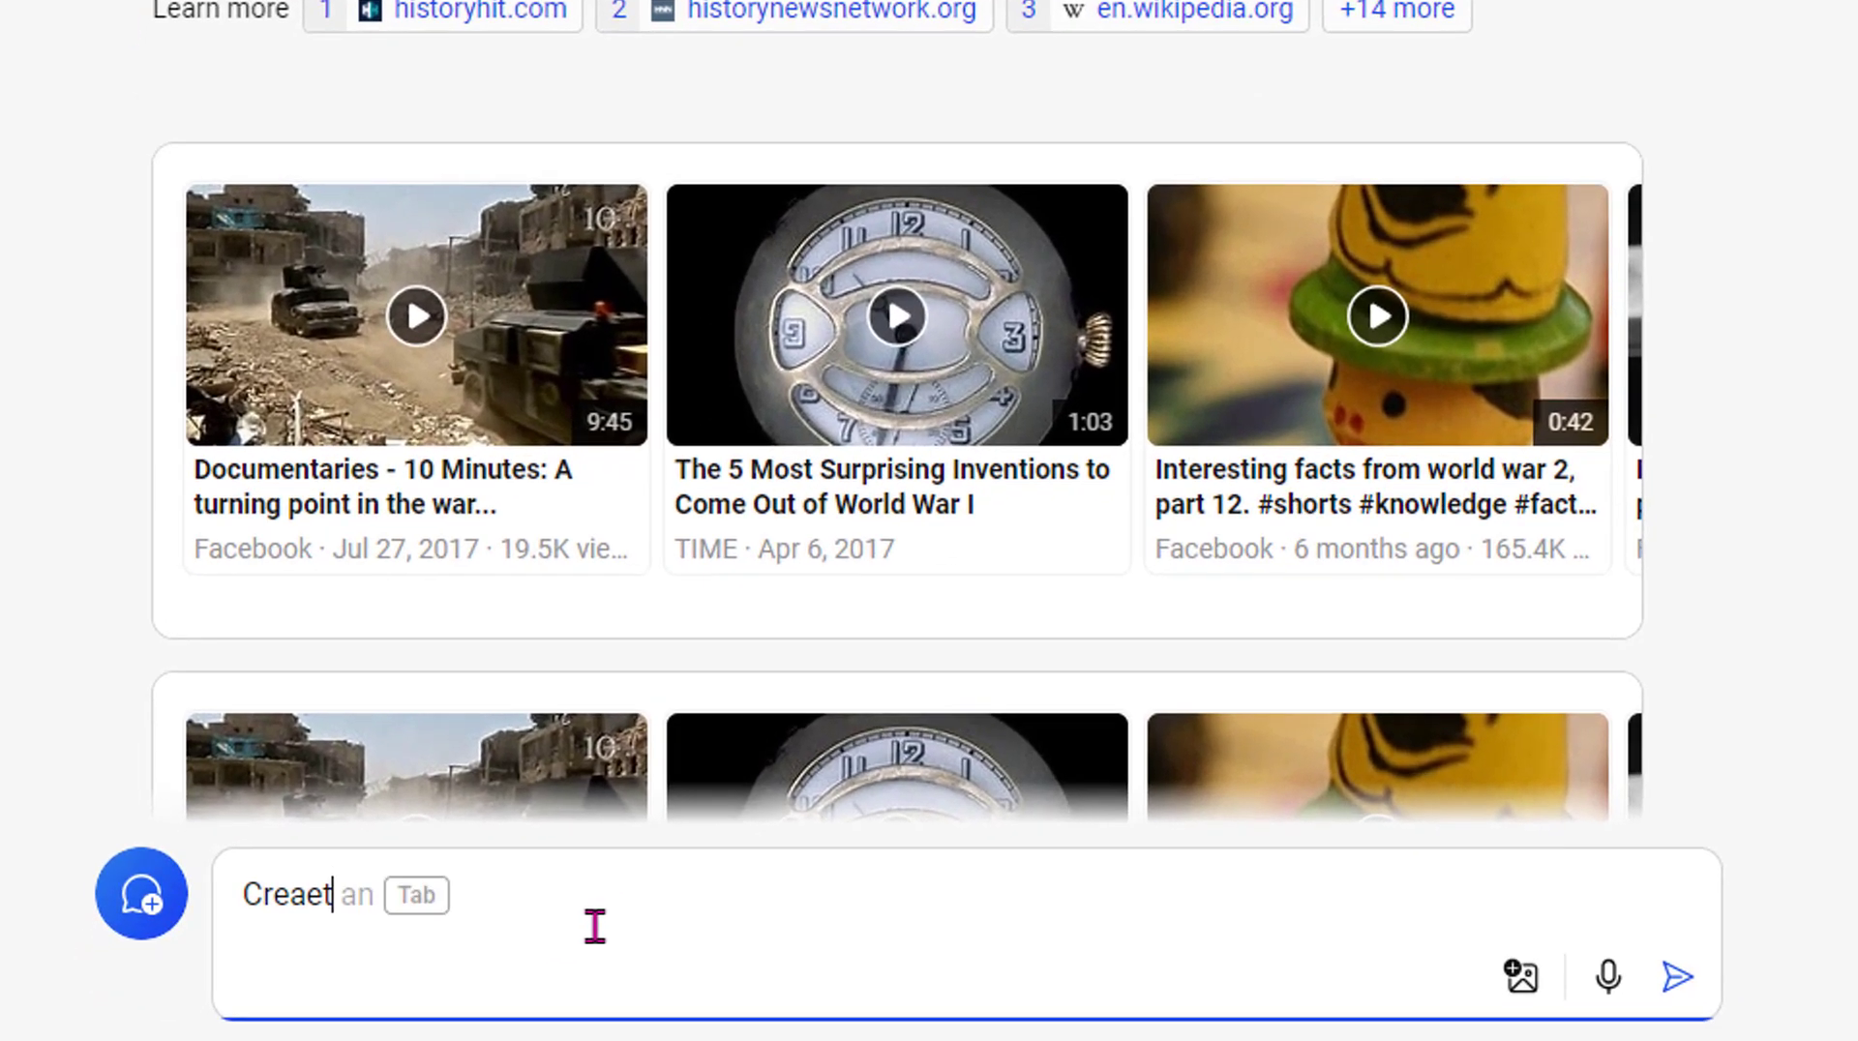
text(quiz )
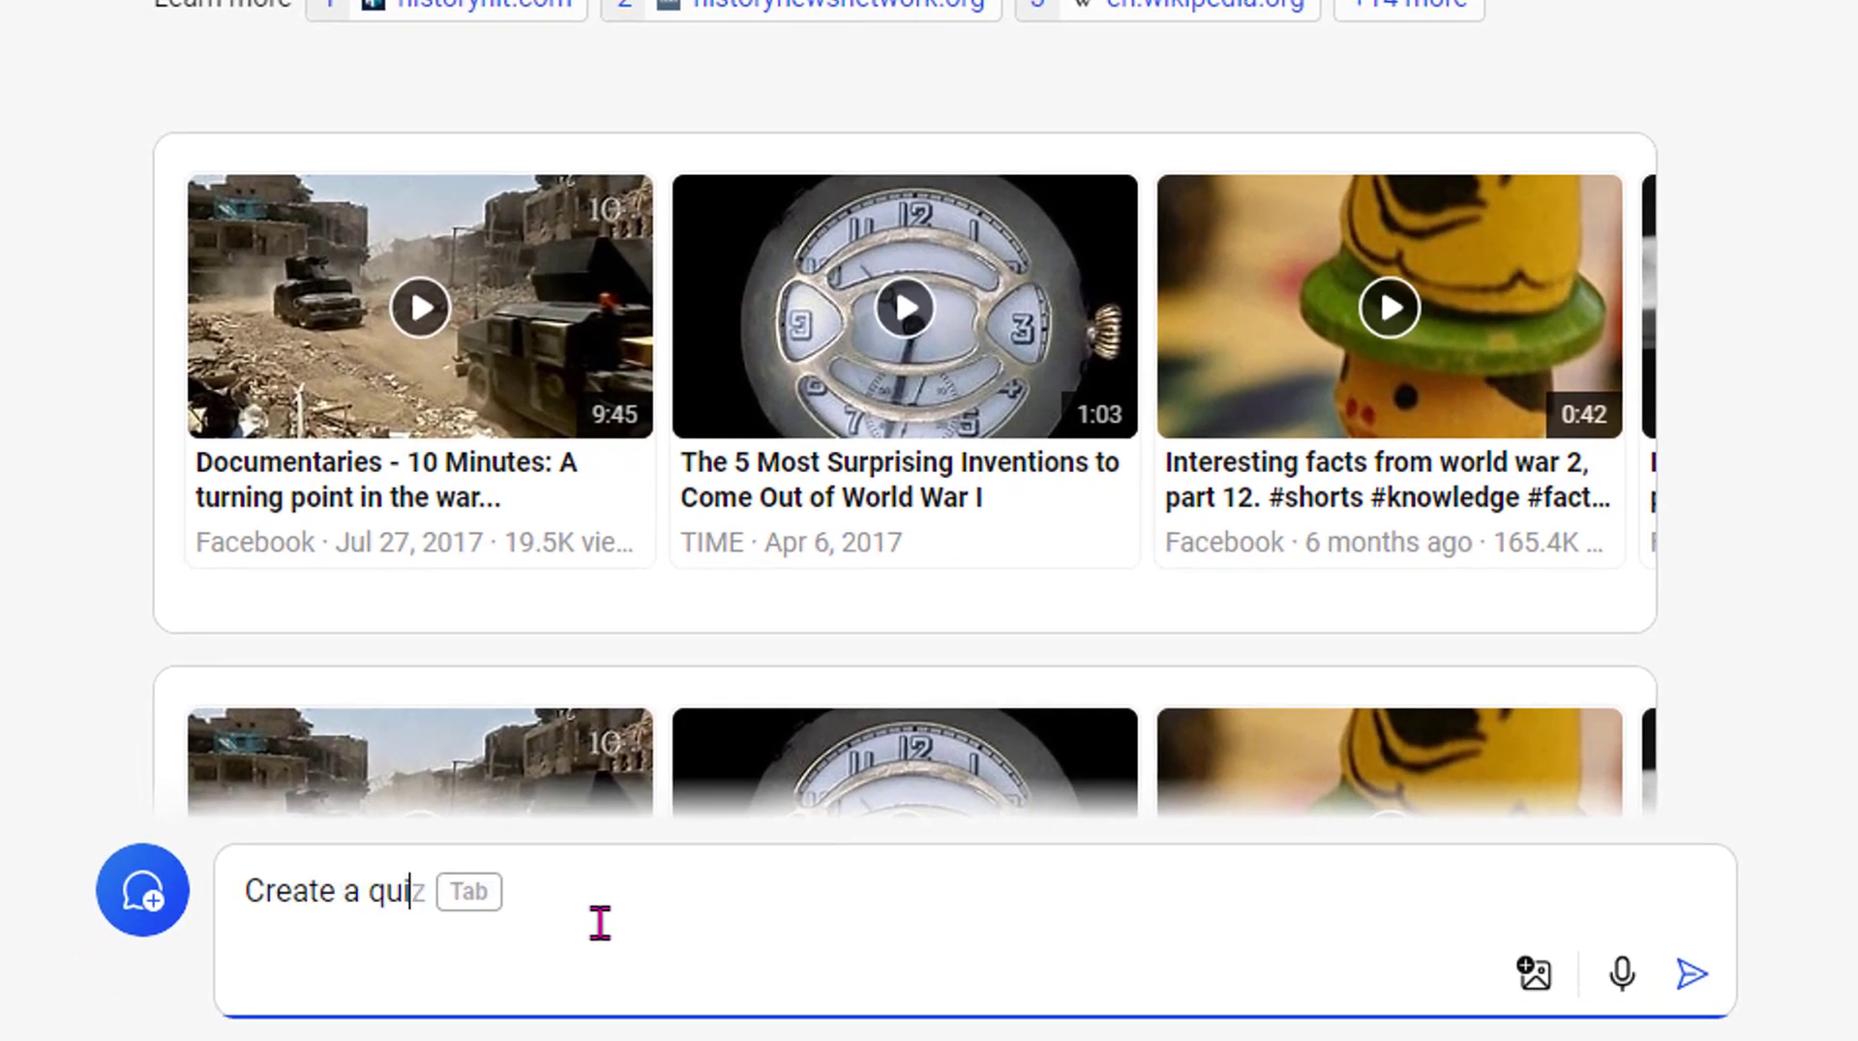
text(with the fo)
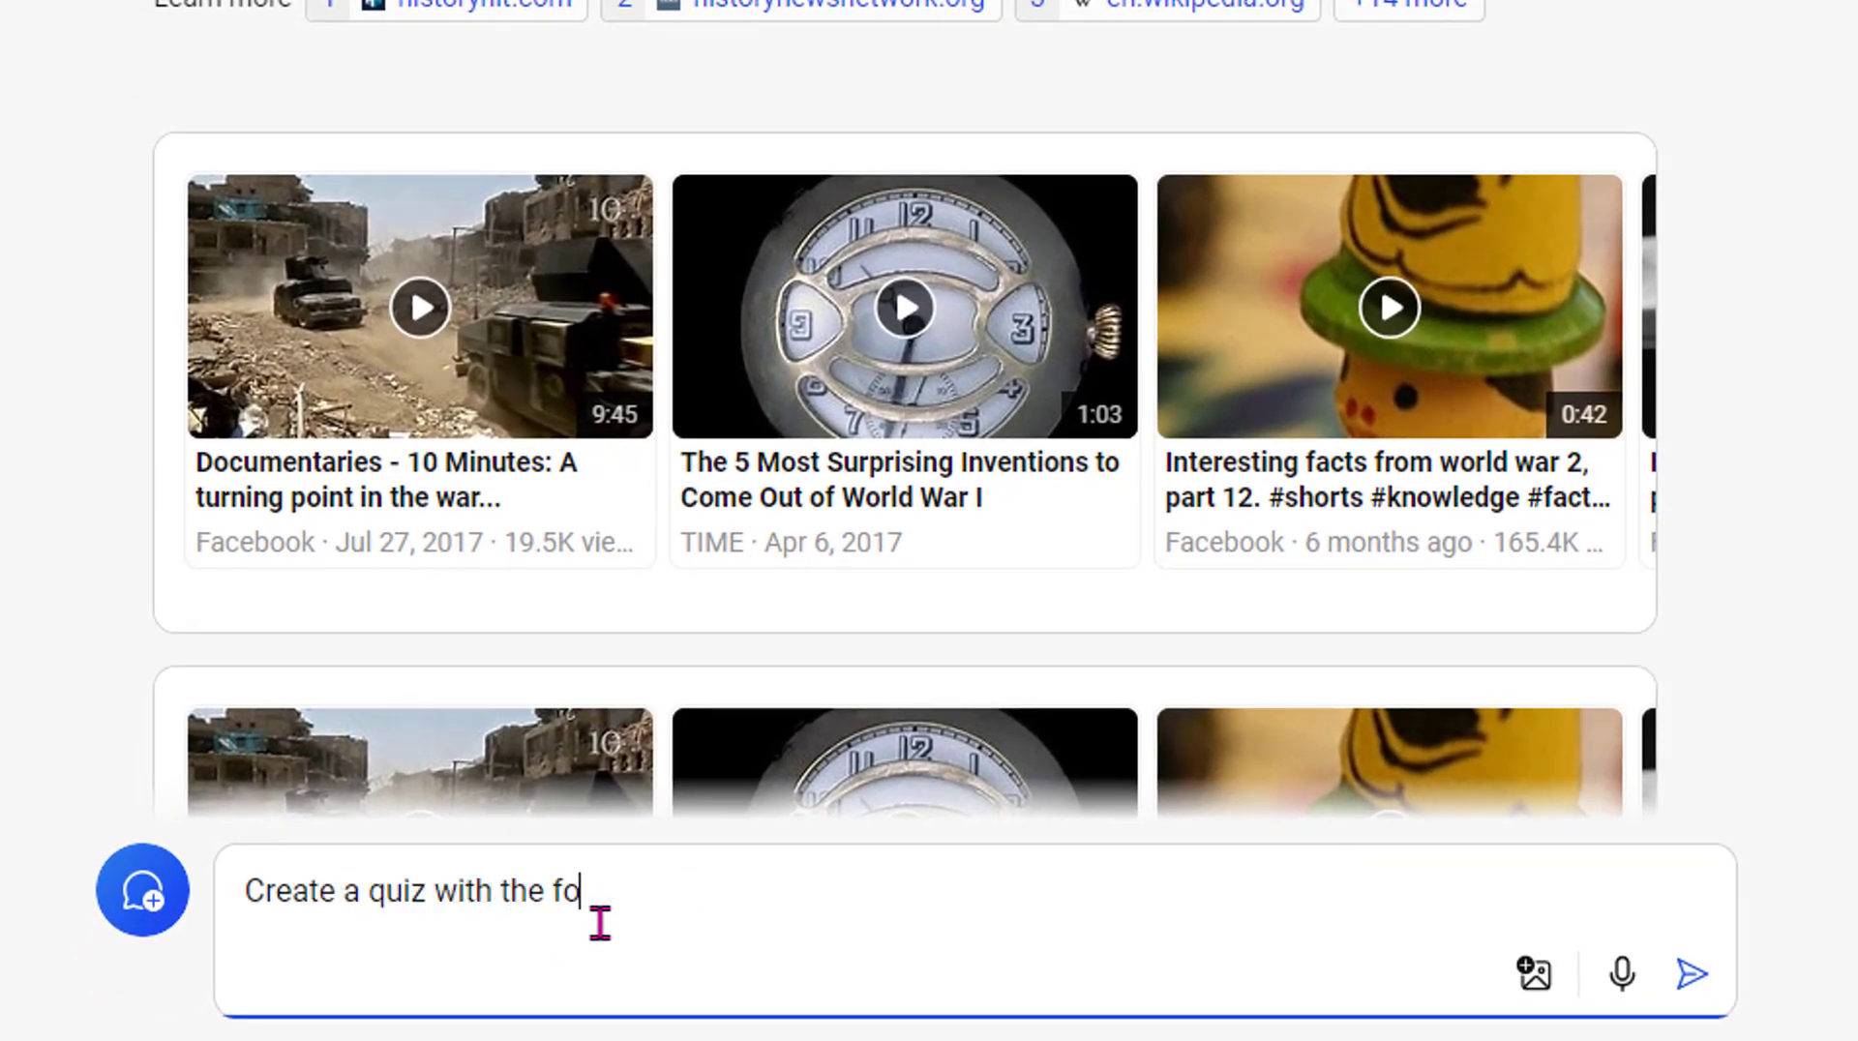
text(llowing topi)
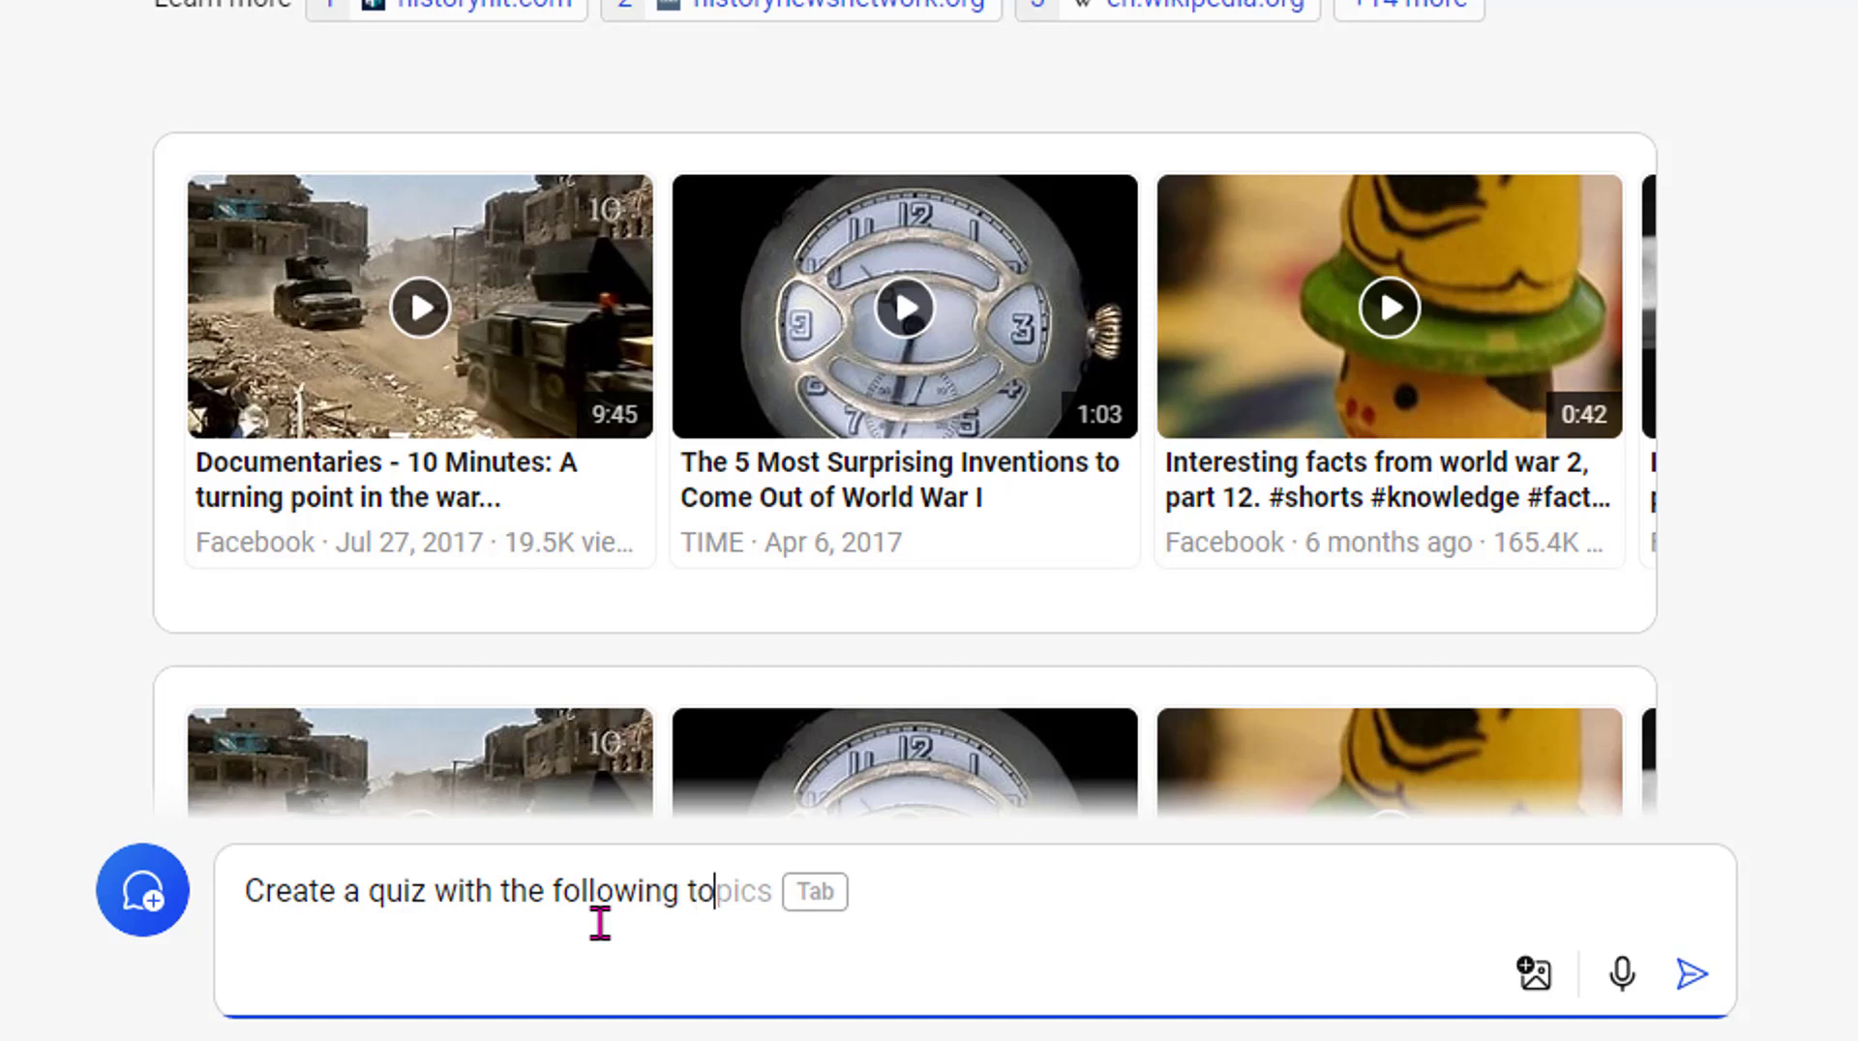
key(Tab)
key(Tab)
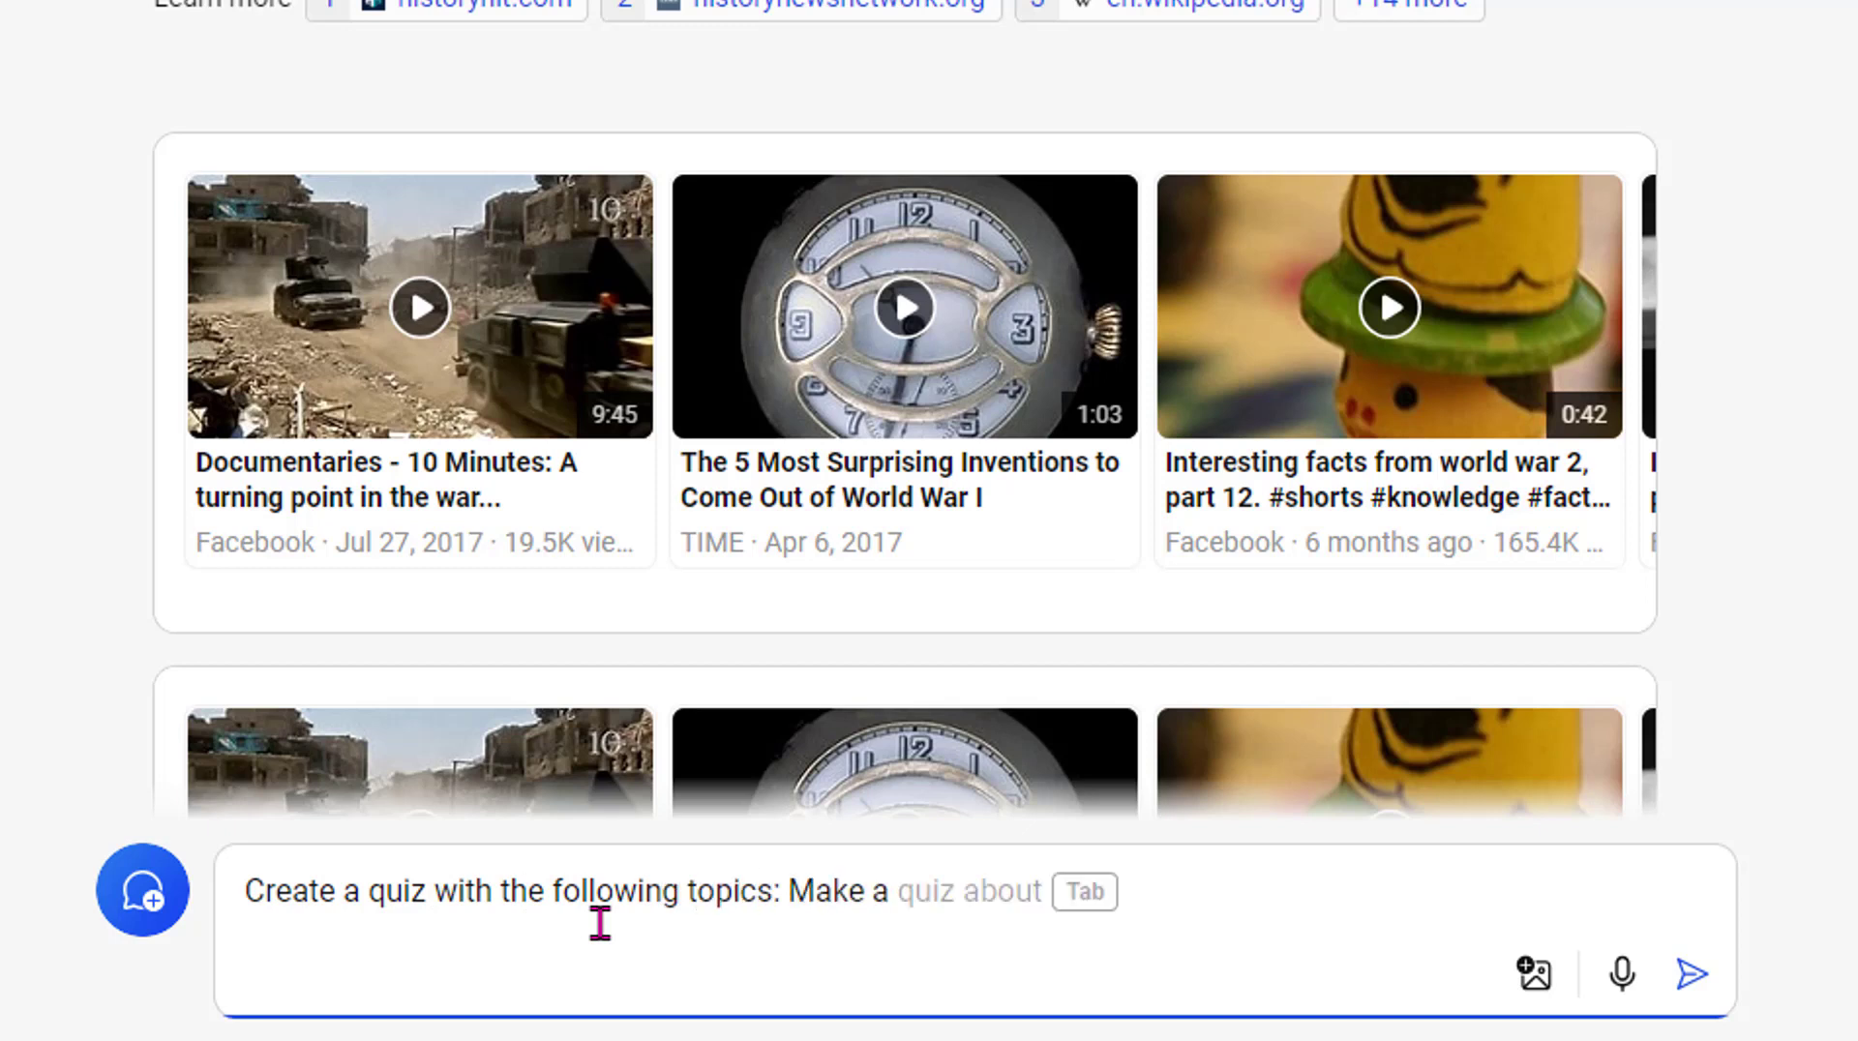
text(it)
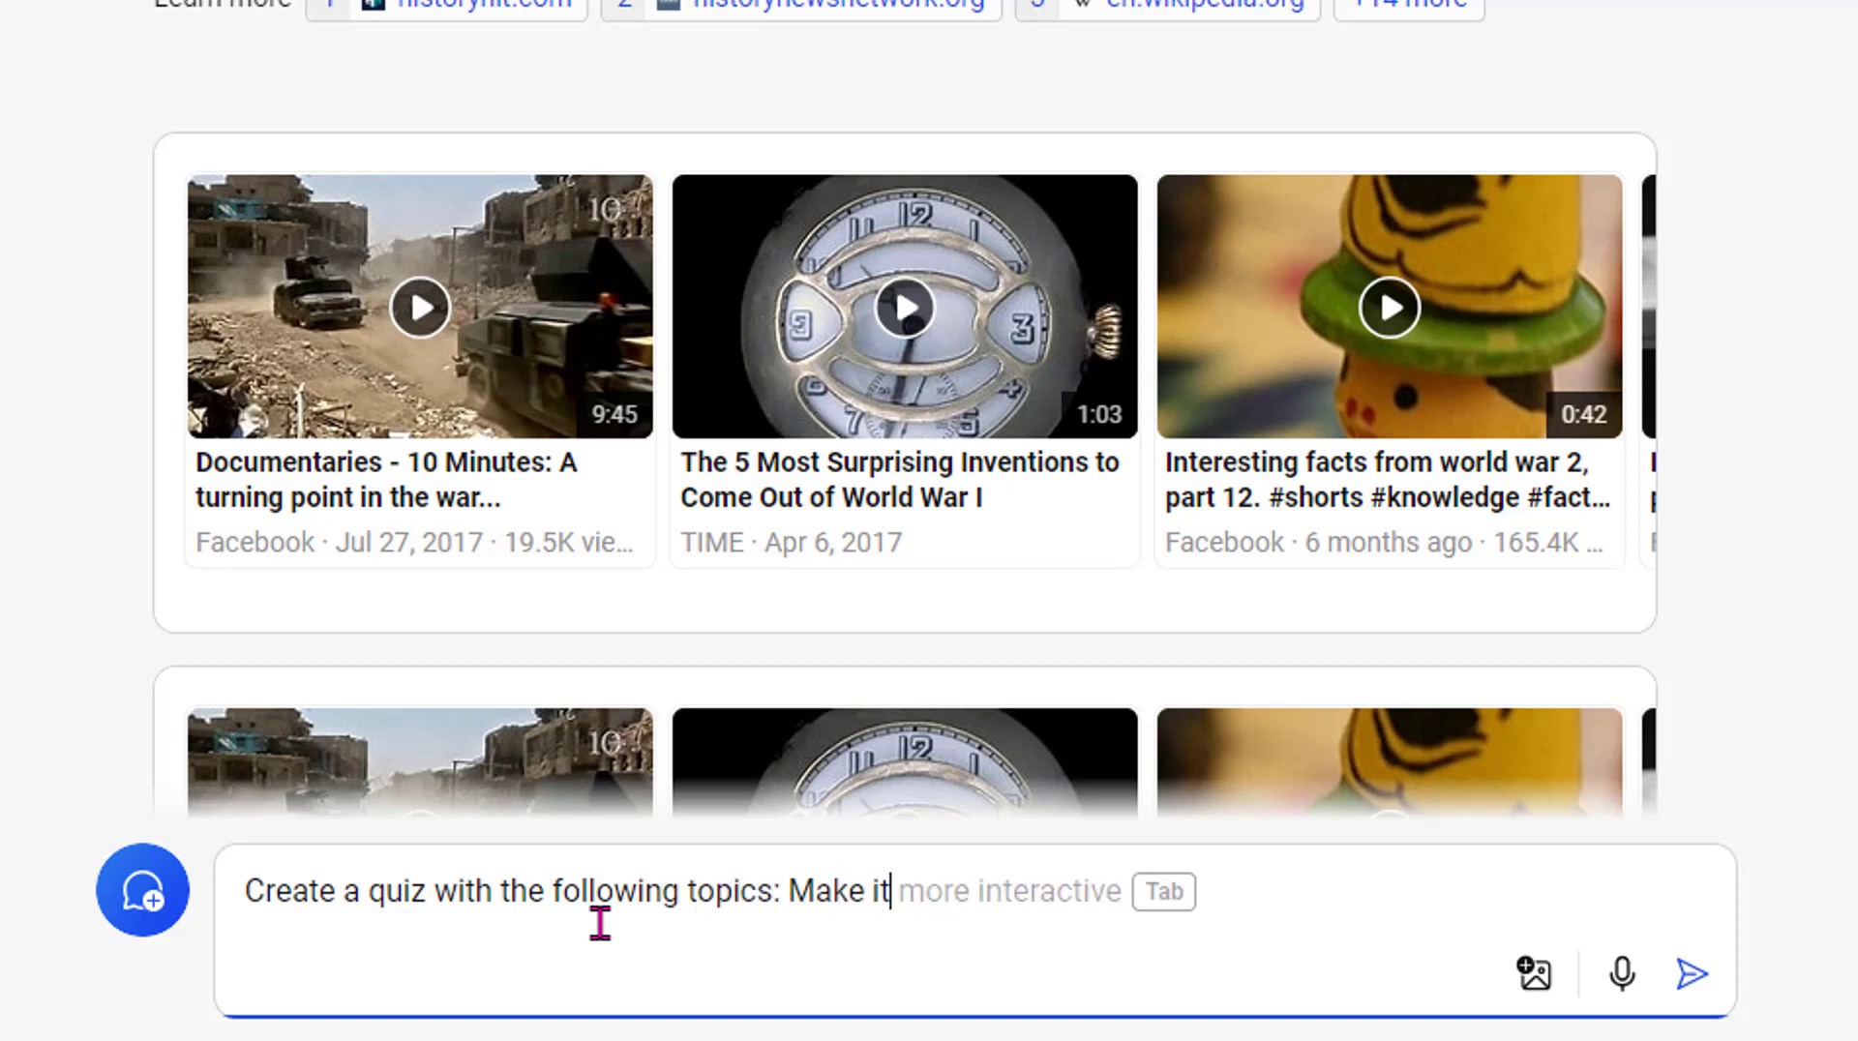
text( interactive fo)
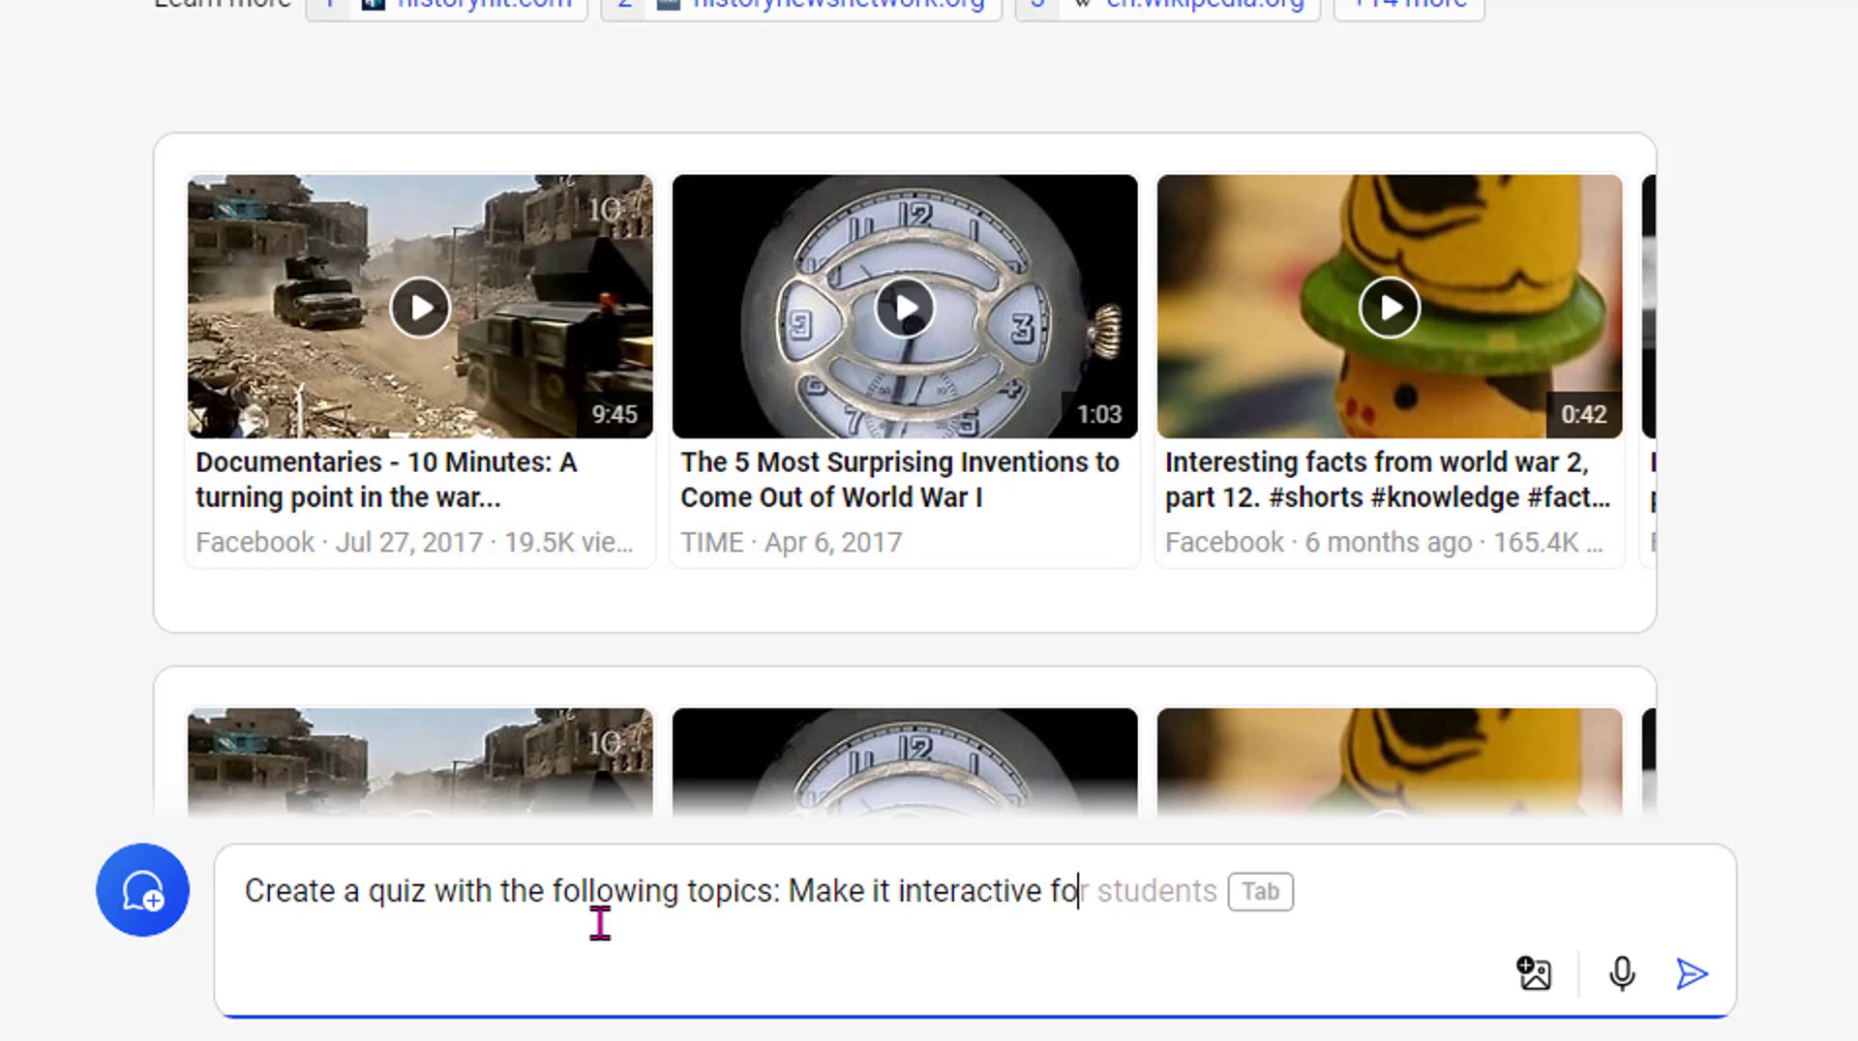
text(r students. As)
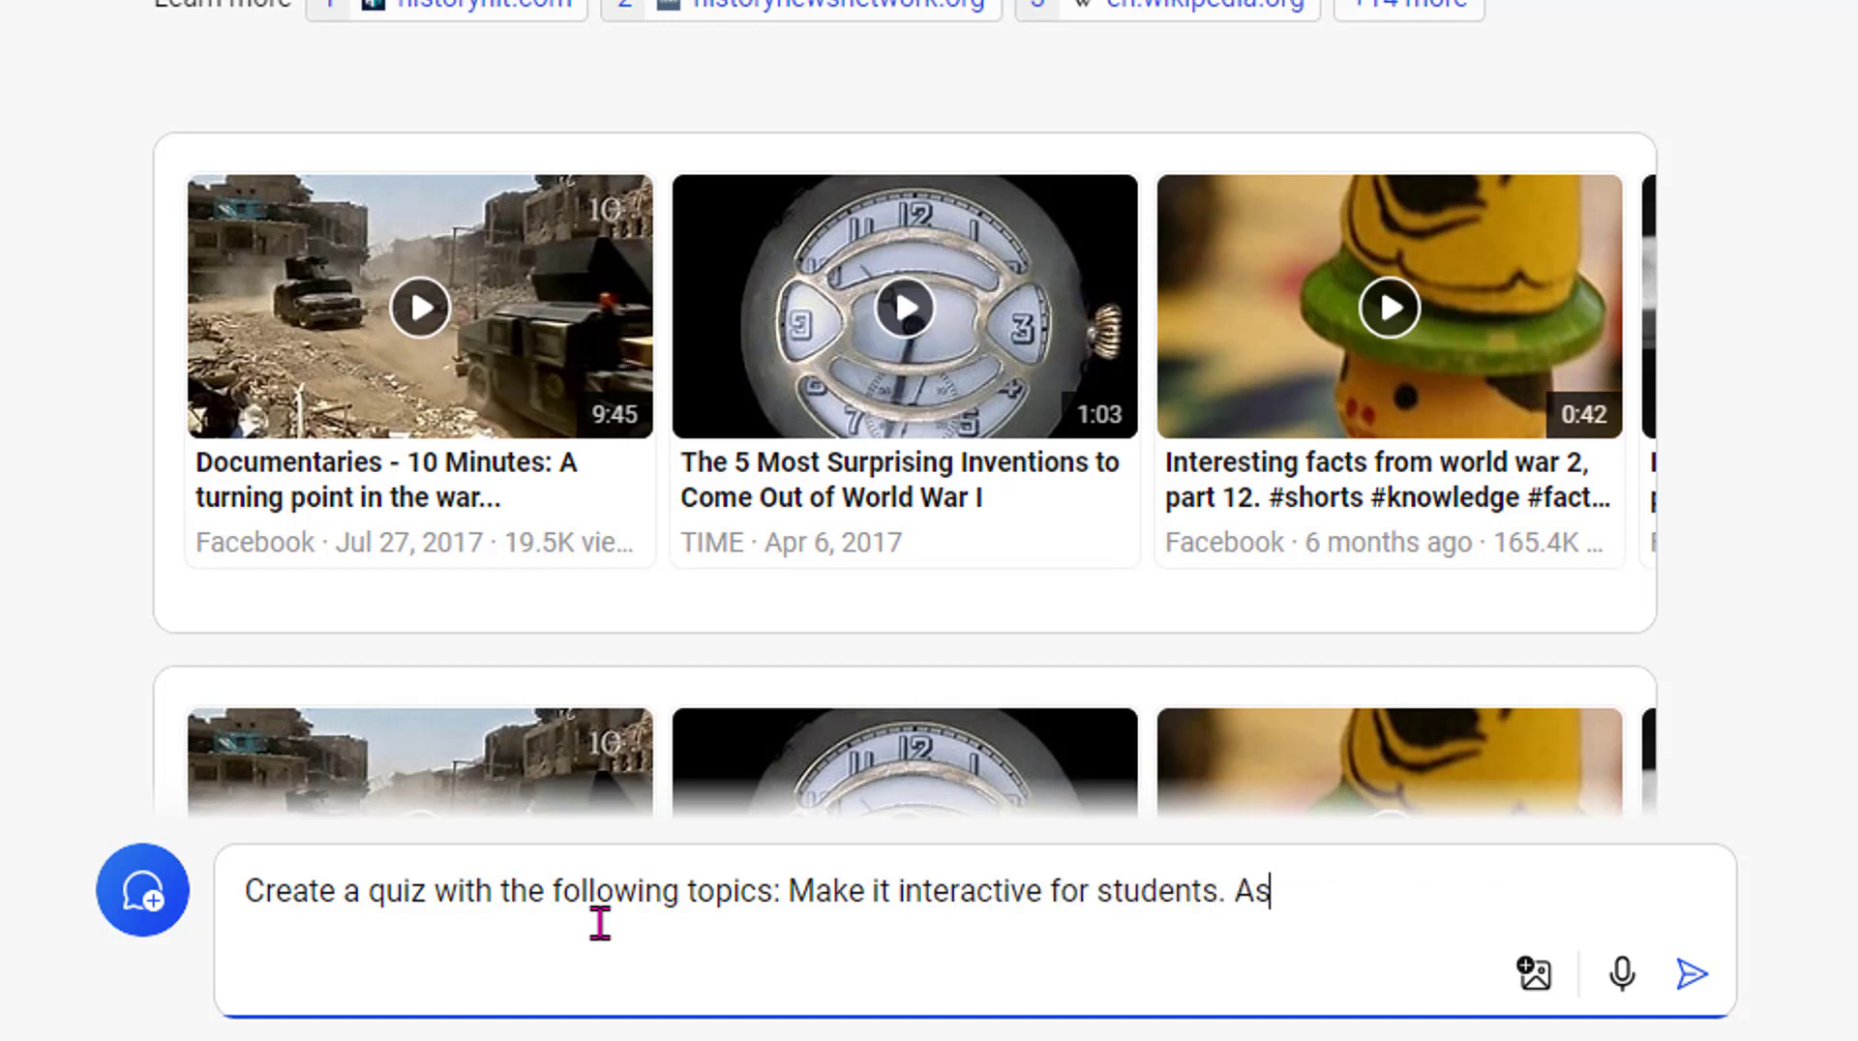
text(k a vari)
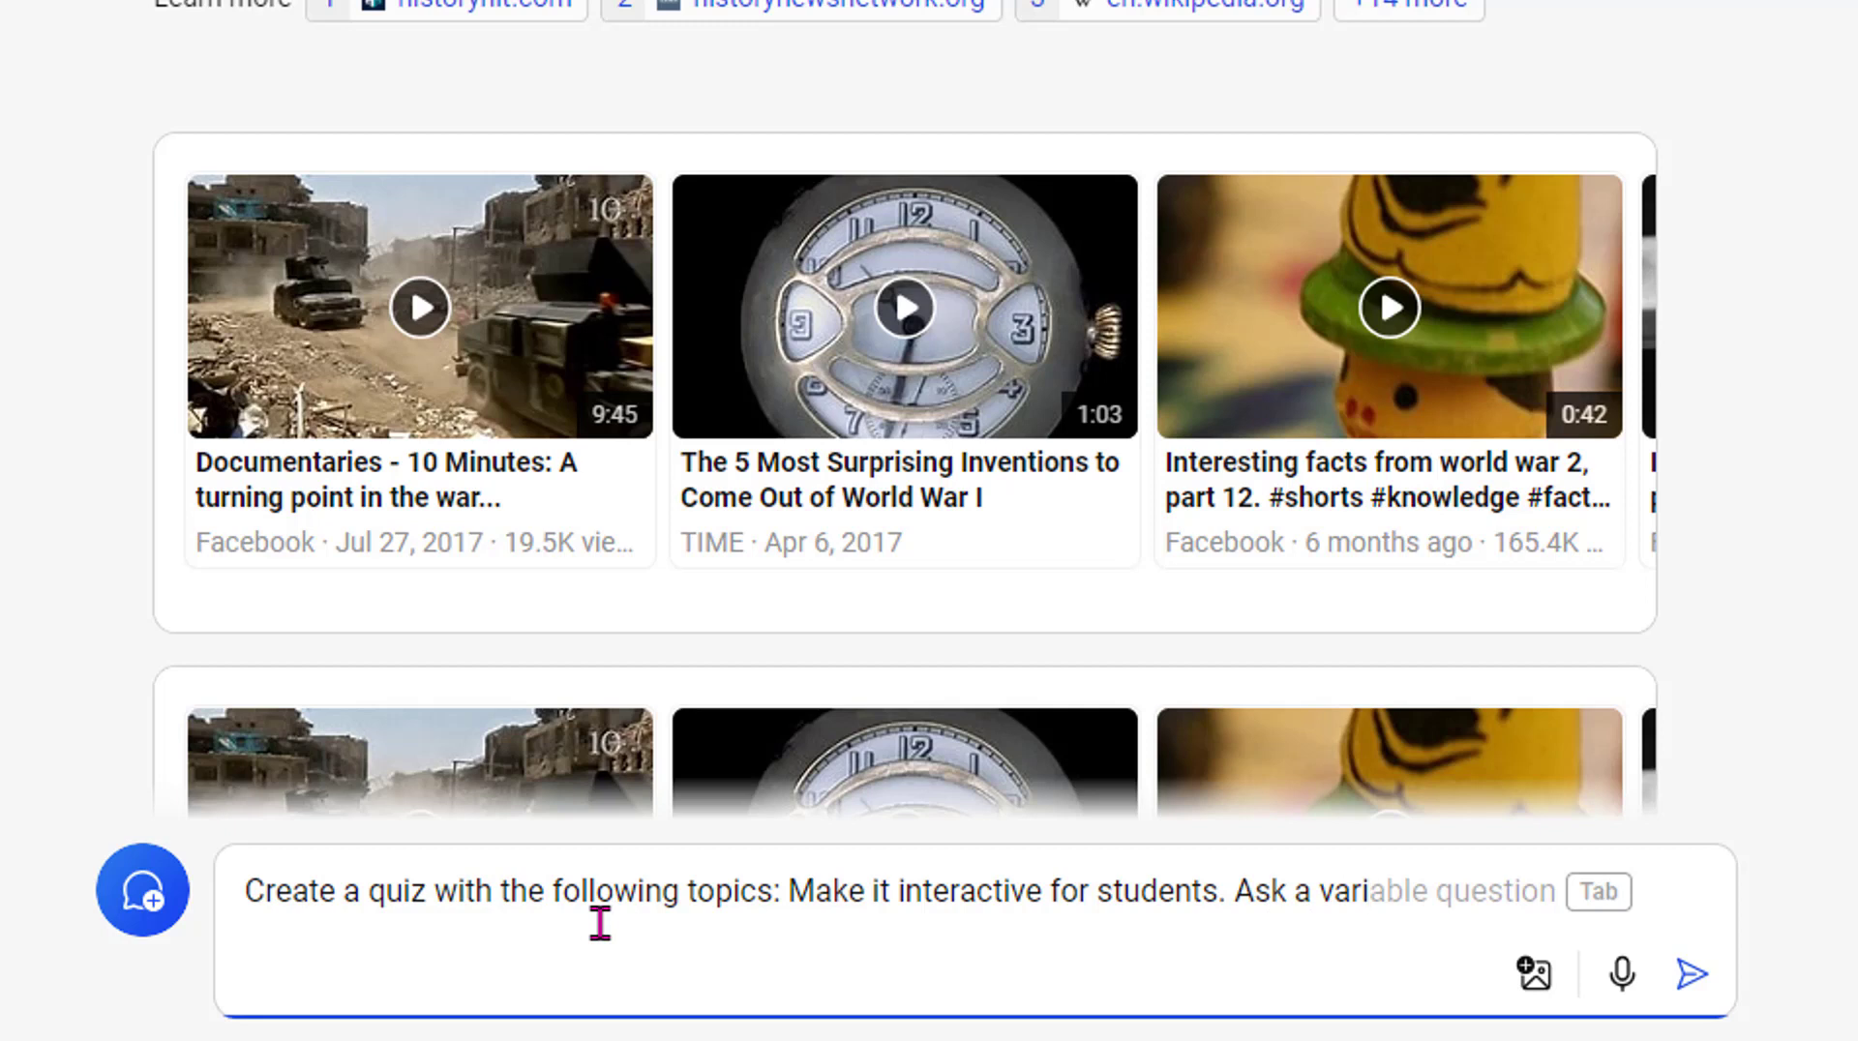
text(ety of quet)
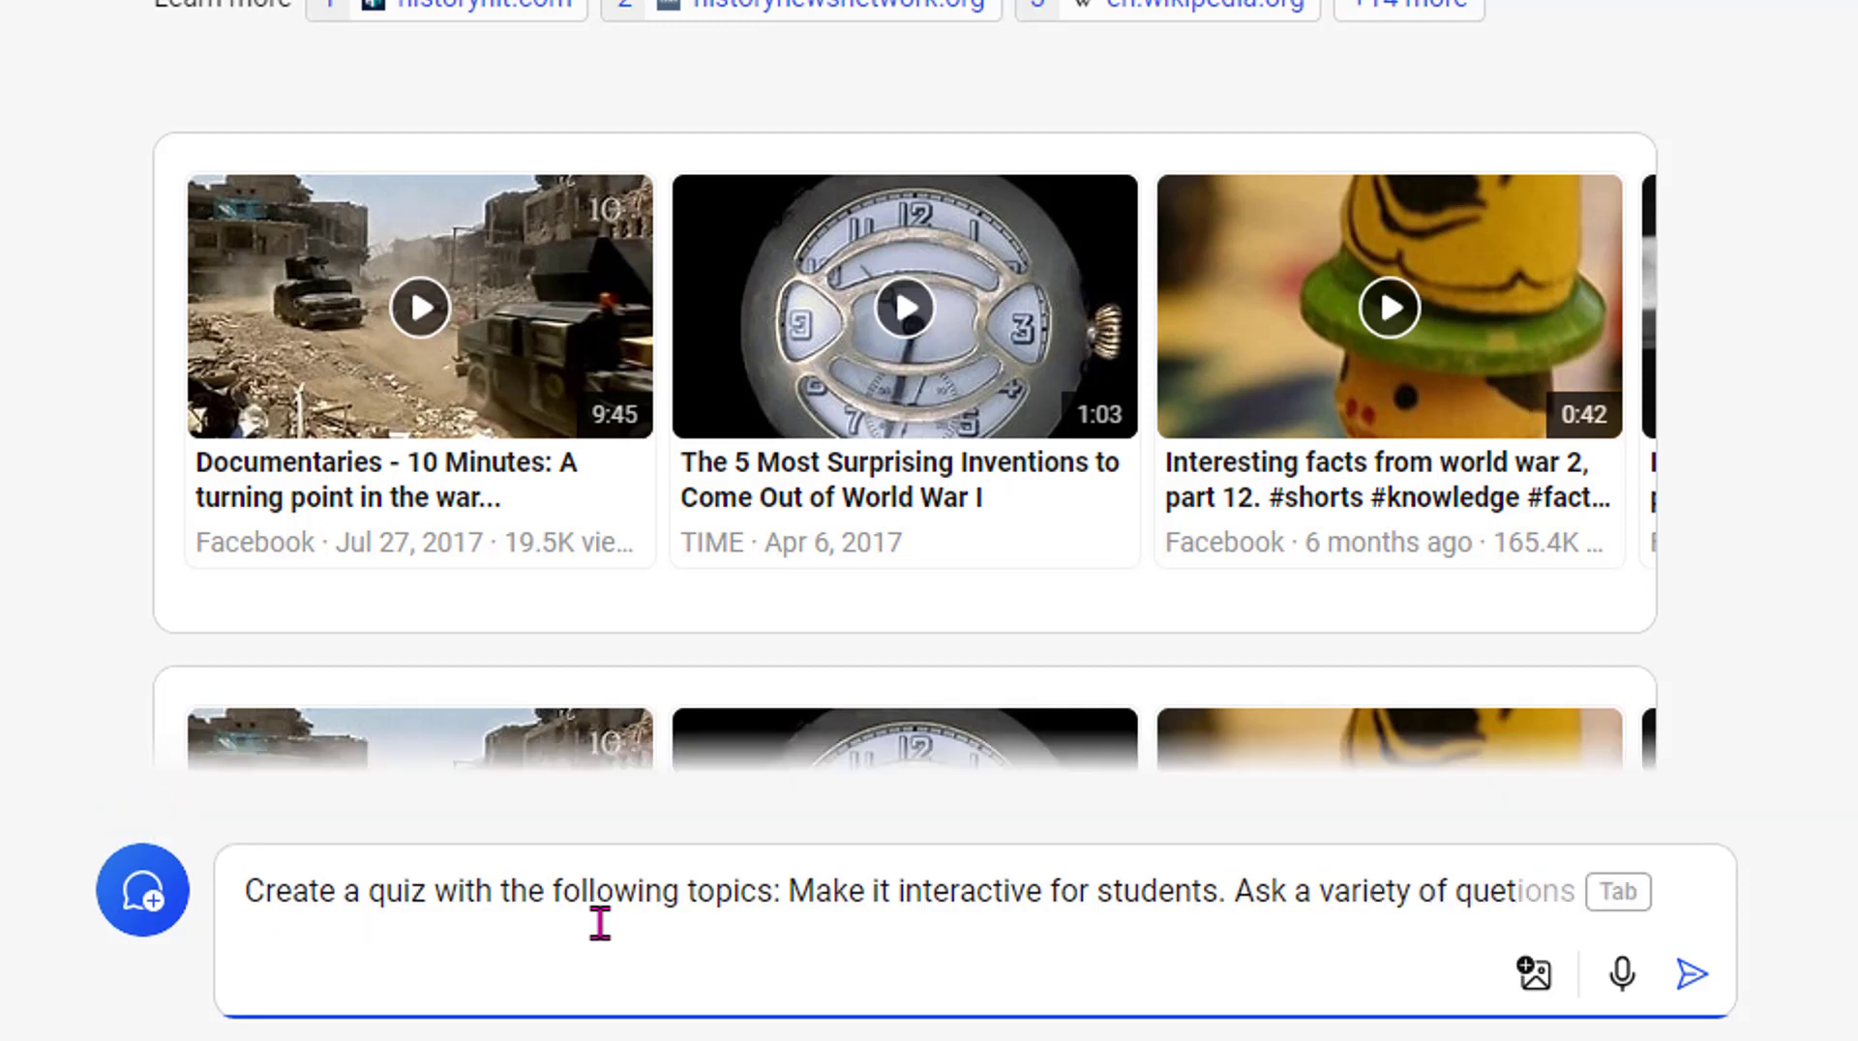
key(BackSpace)
text(stions.)
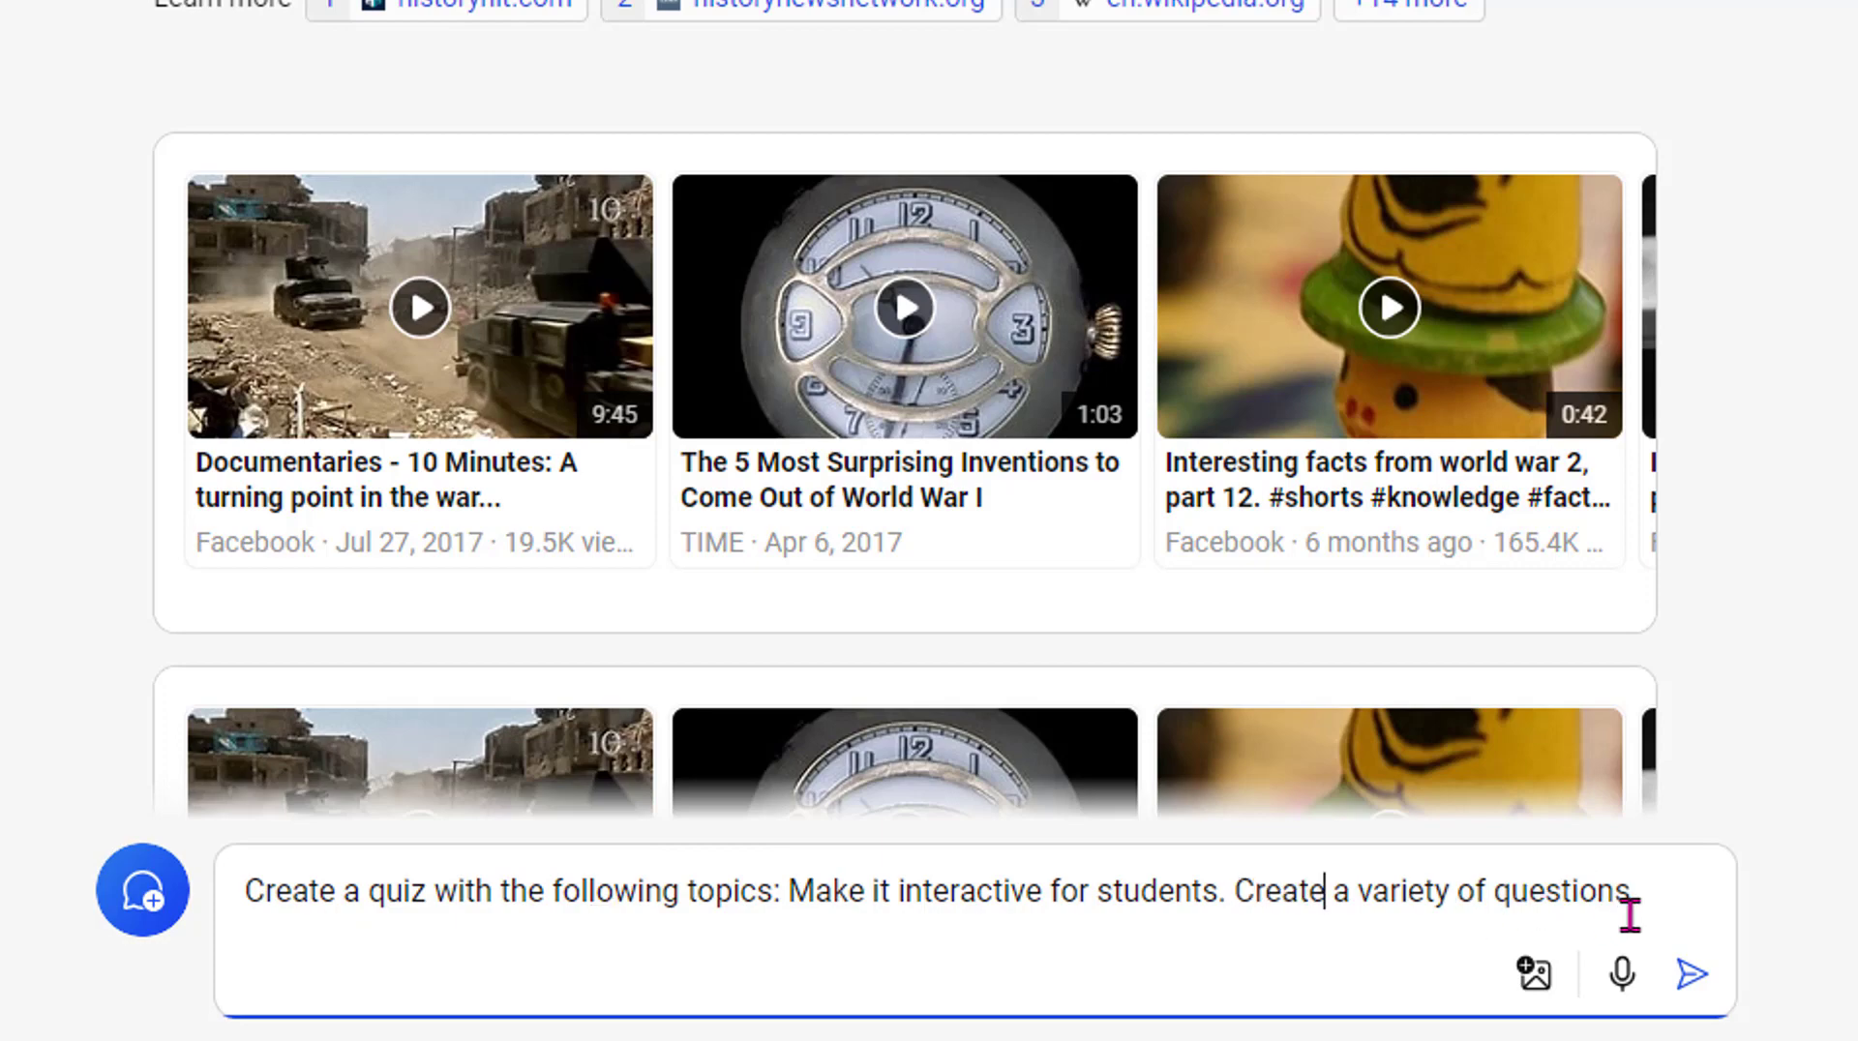
click(1651, 902)
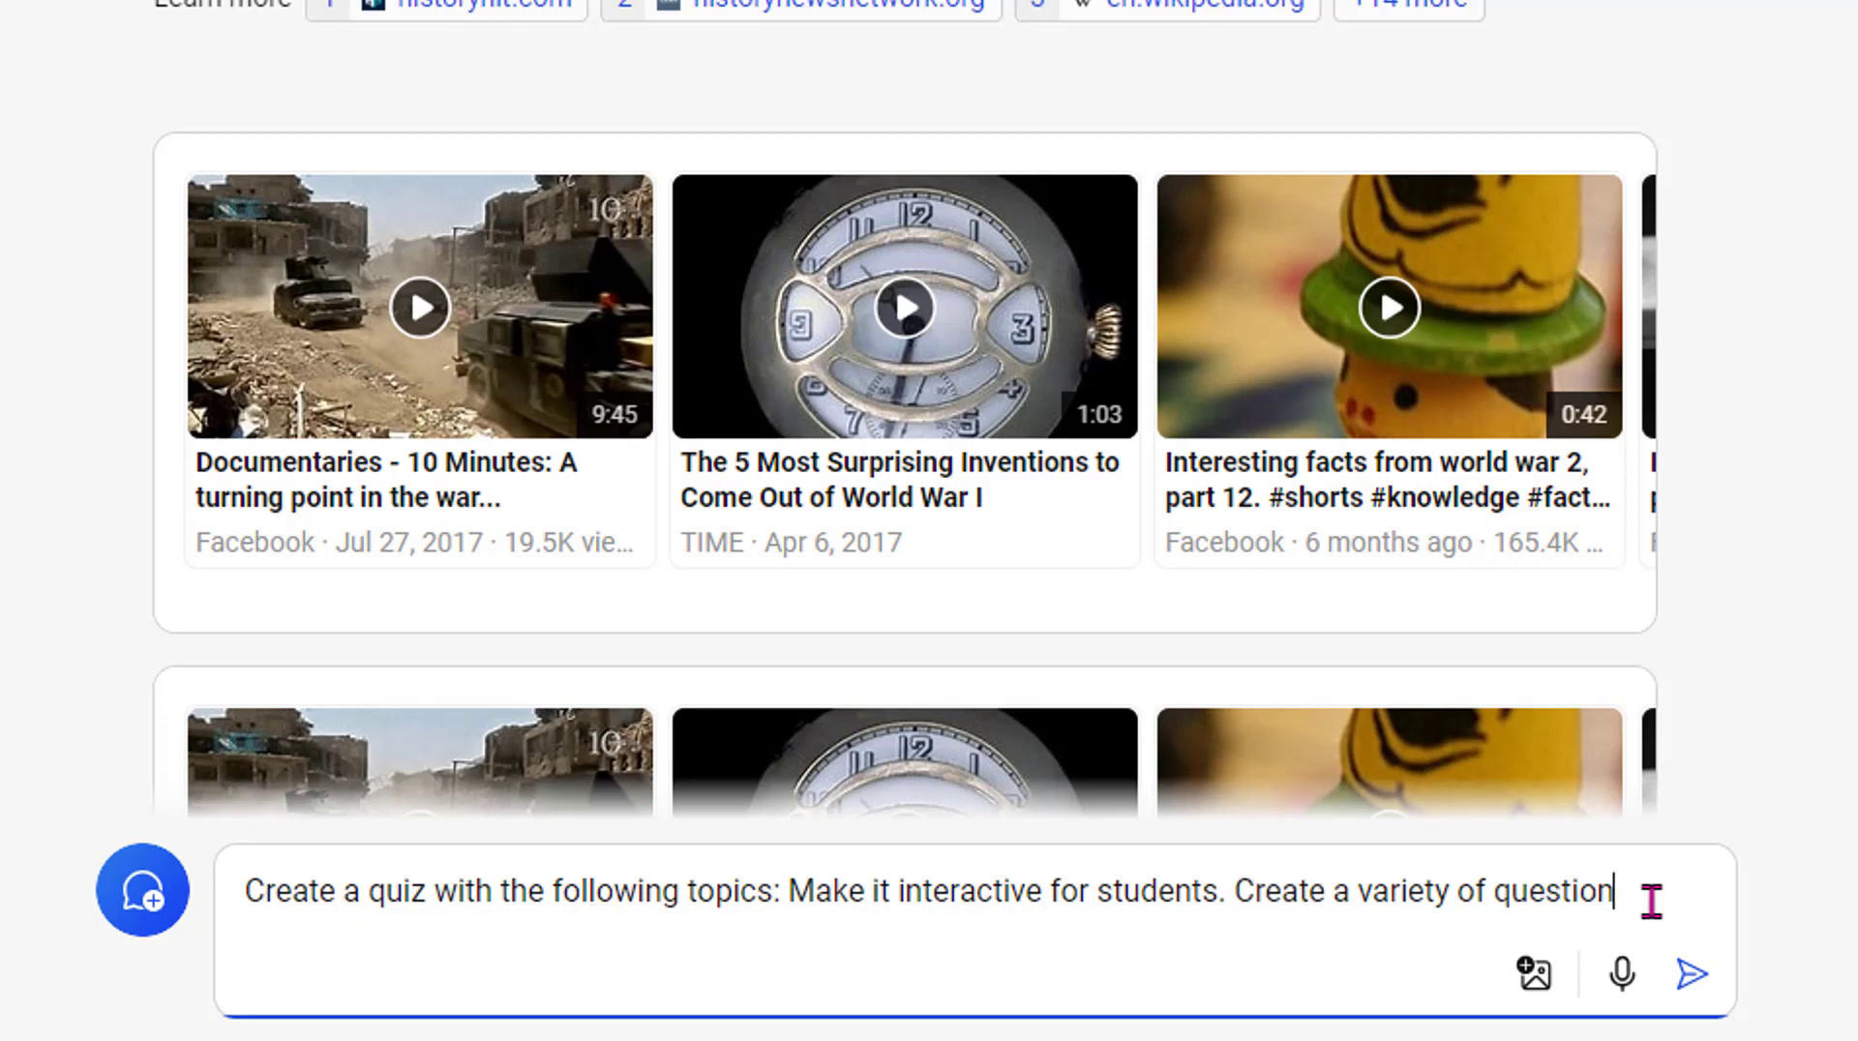
text(types.)
key(Return)
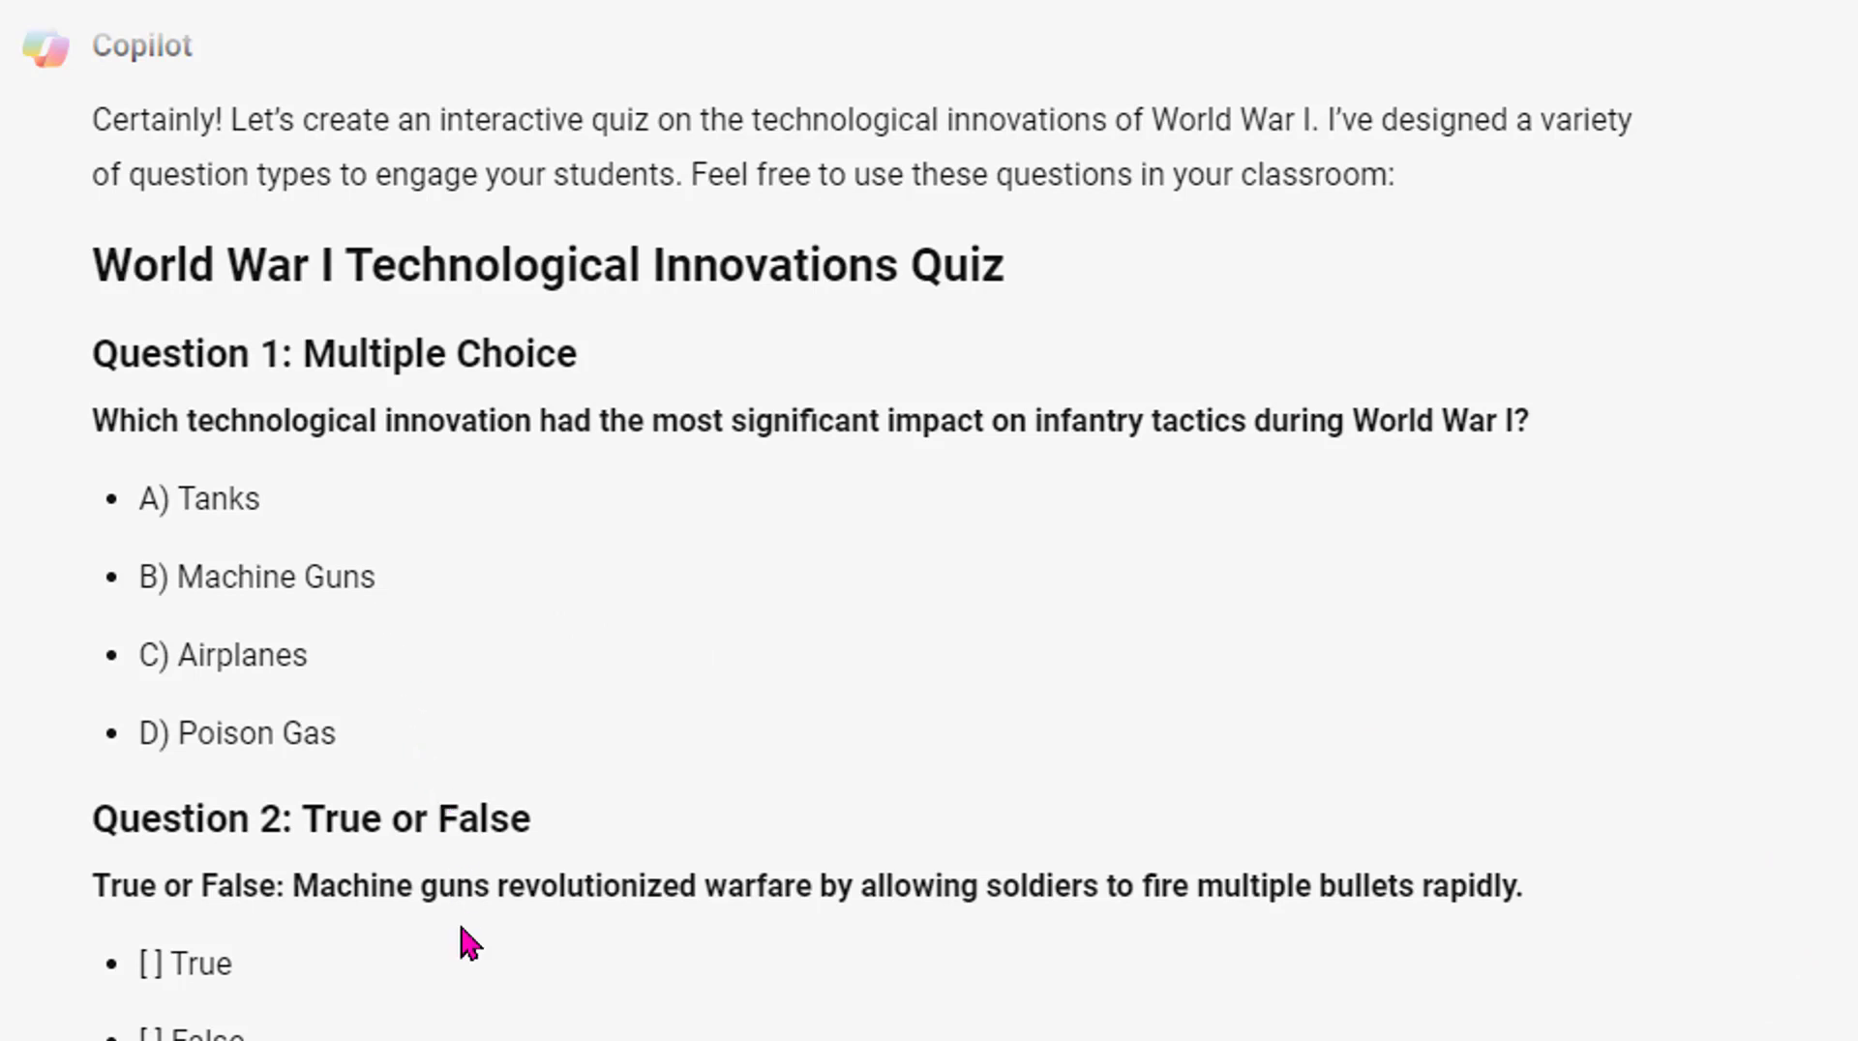
Read through the generated quiz and send the prompt "provide a answer key to the quiz above"
scroll(462, 997, down, 6)
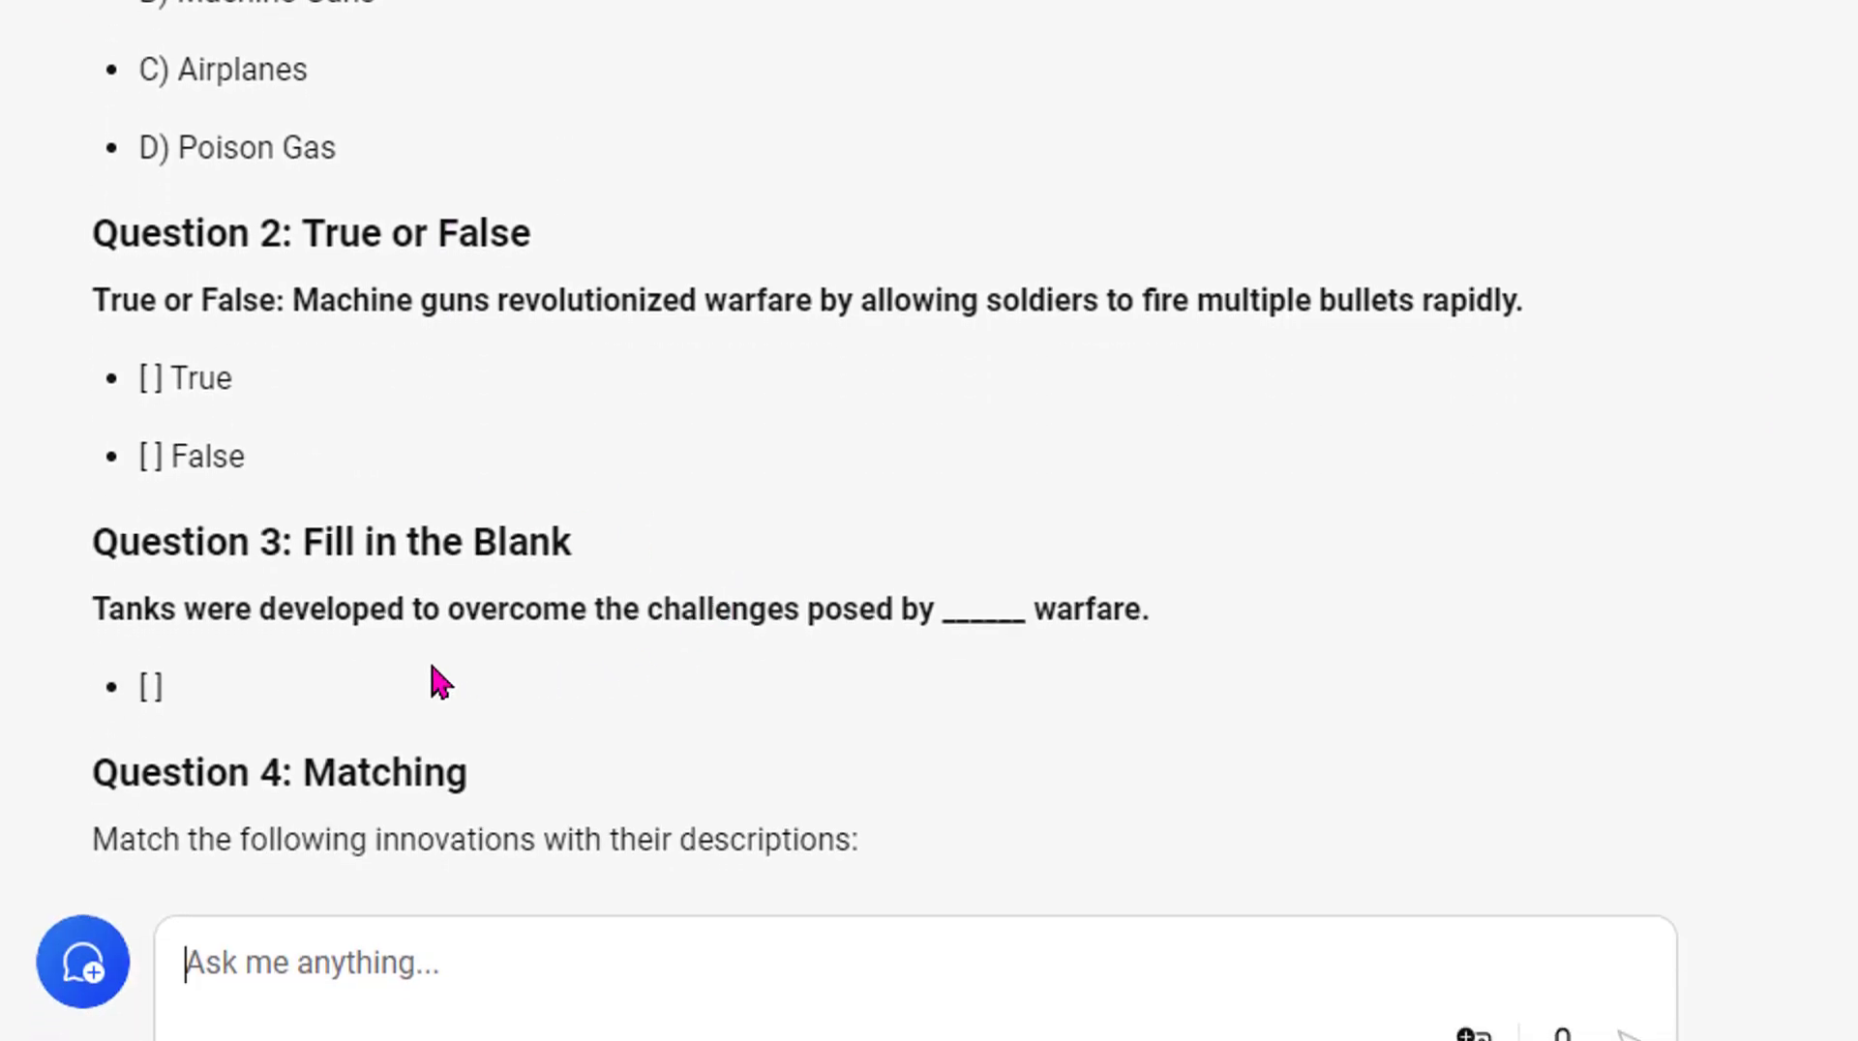
scroll(434, 668, down, 4)
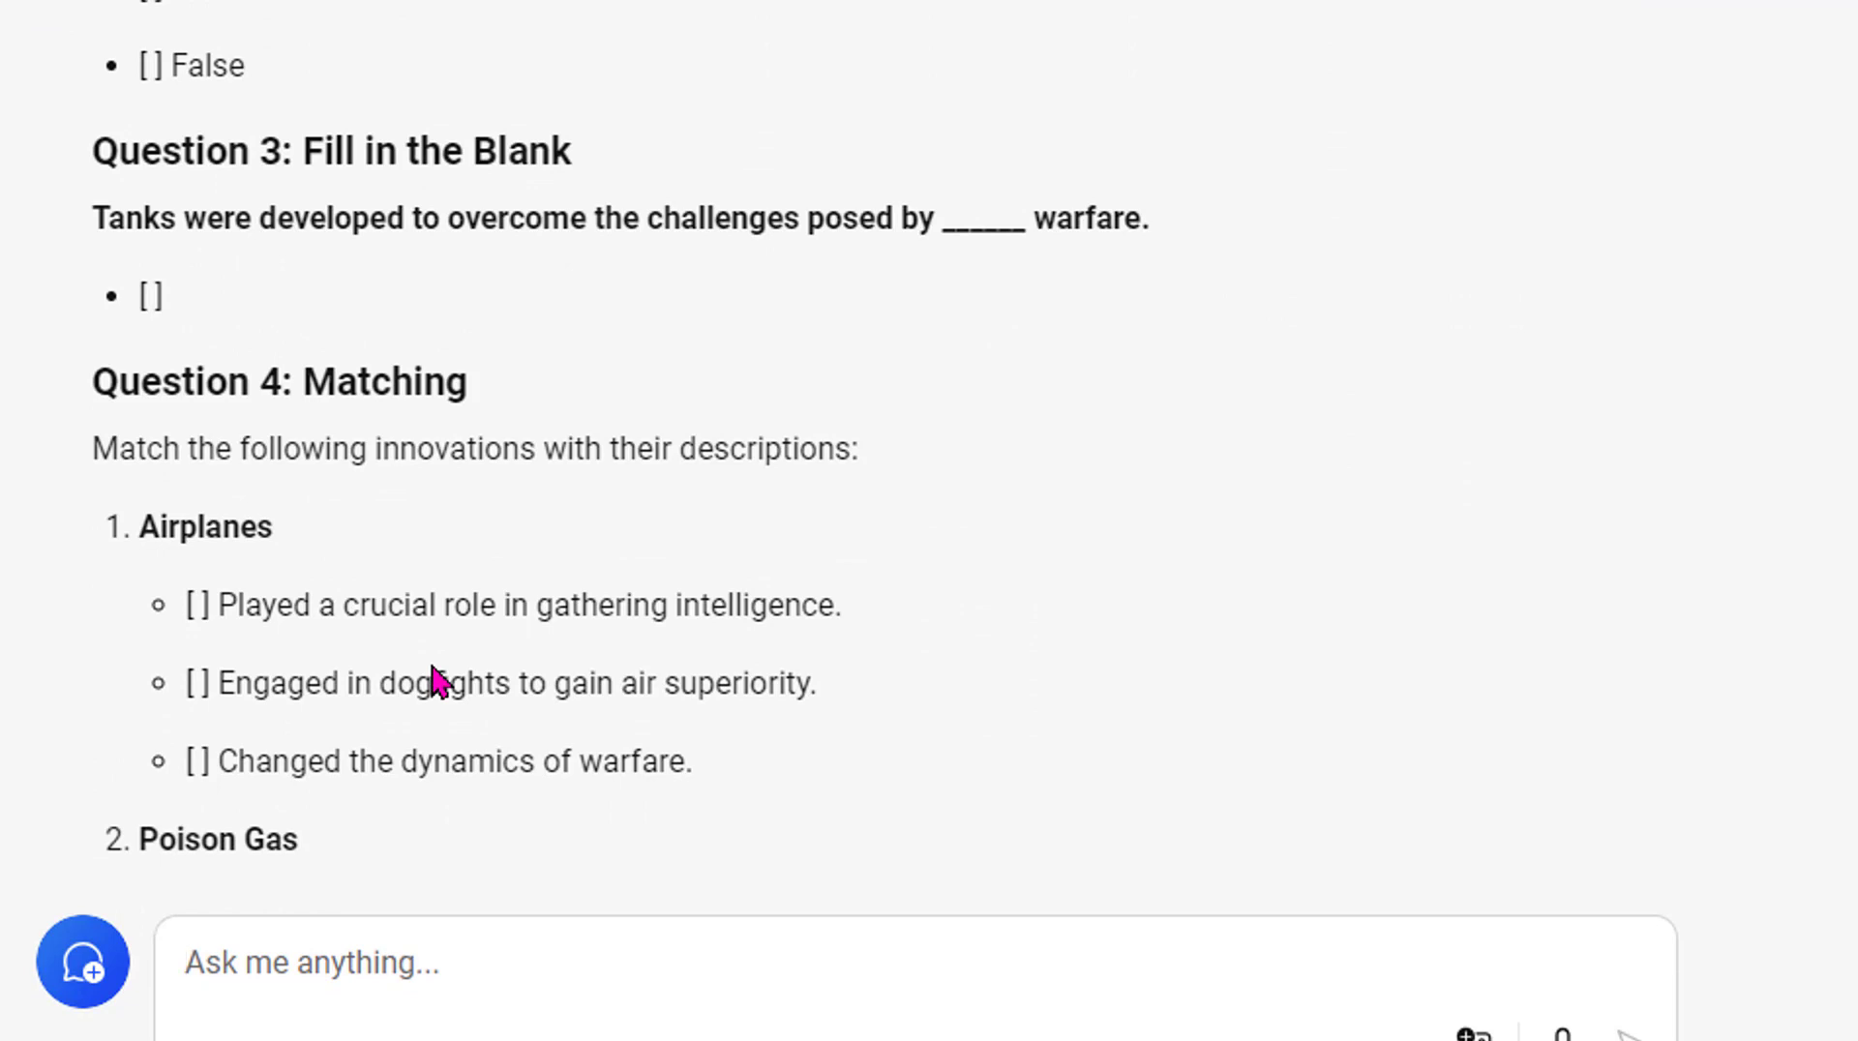
scroll(434, 682, down, 8)
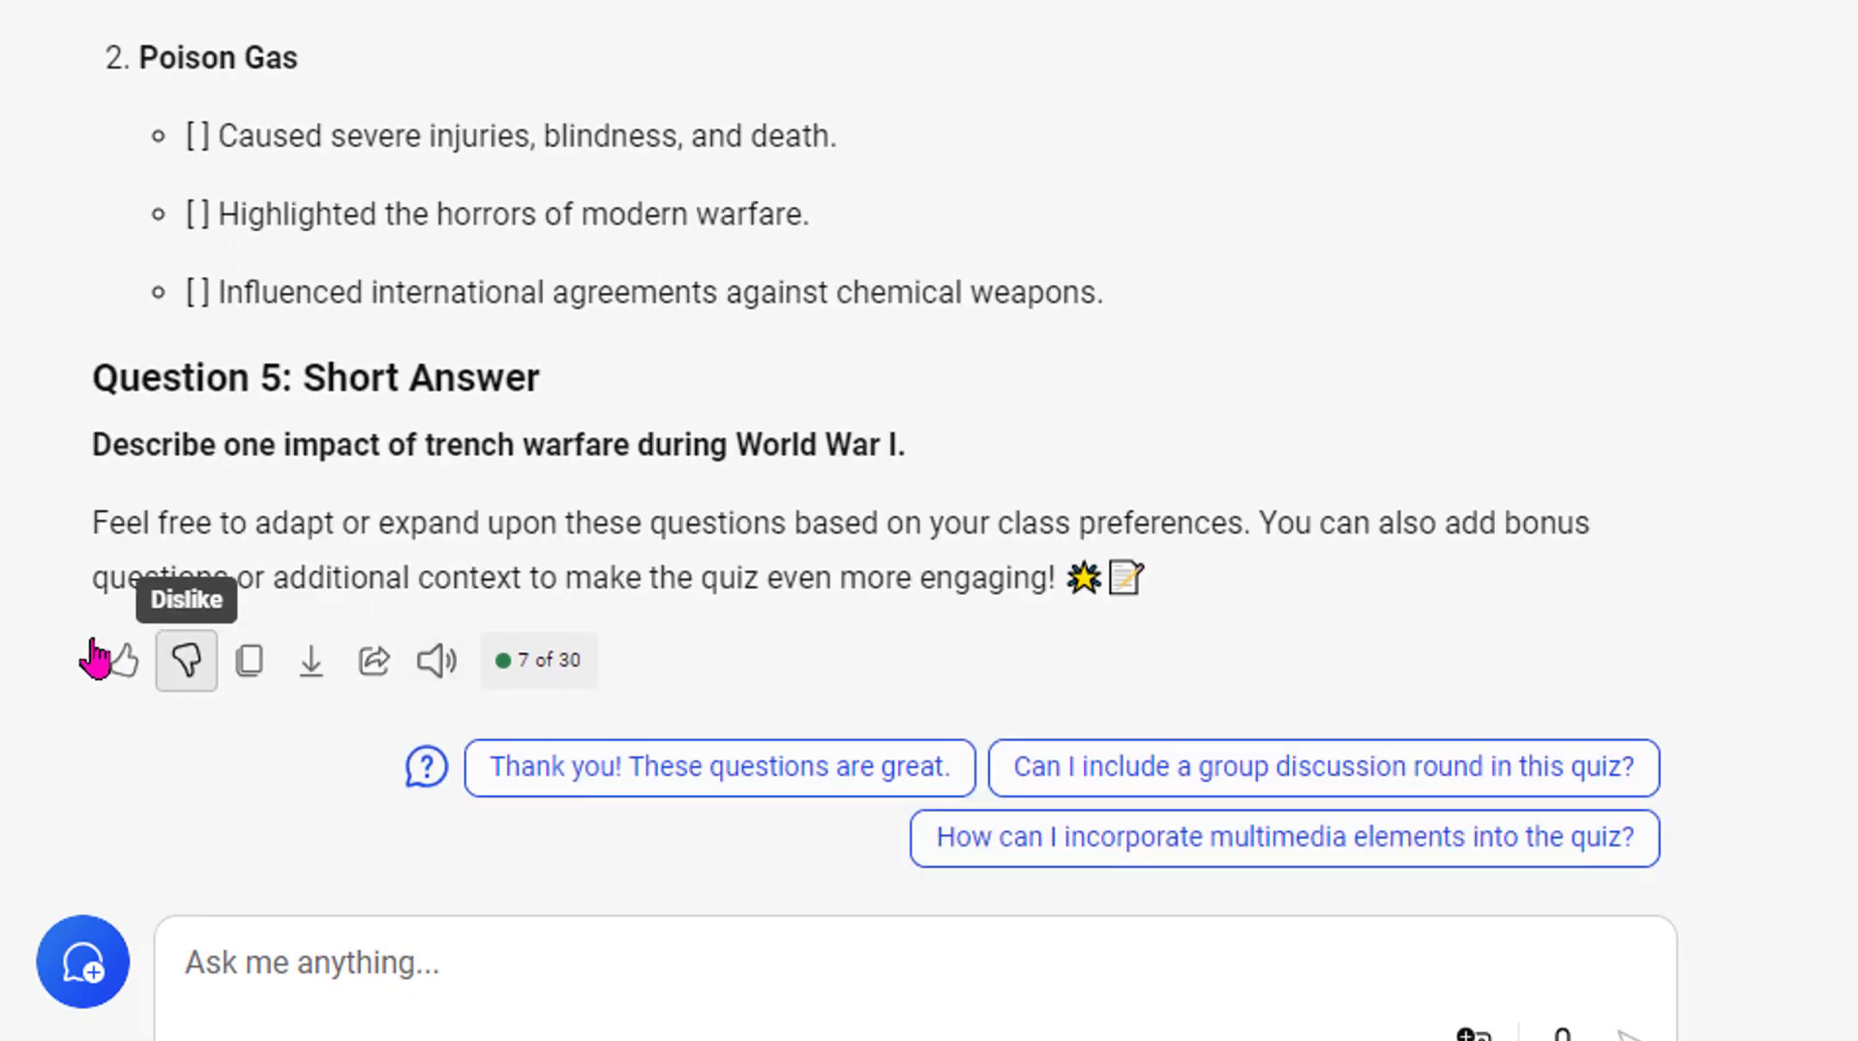
text(provide a )
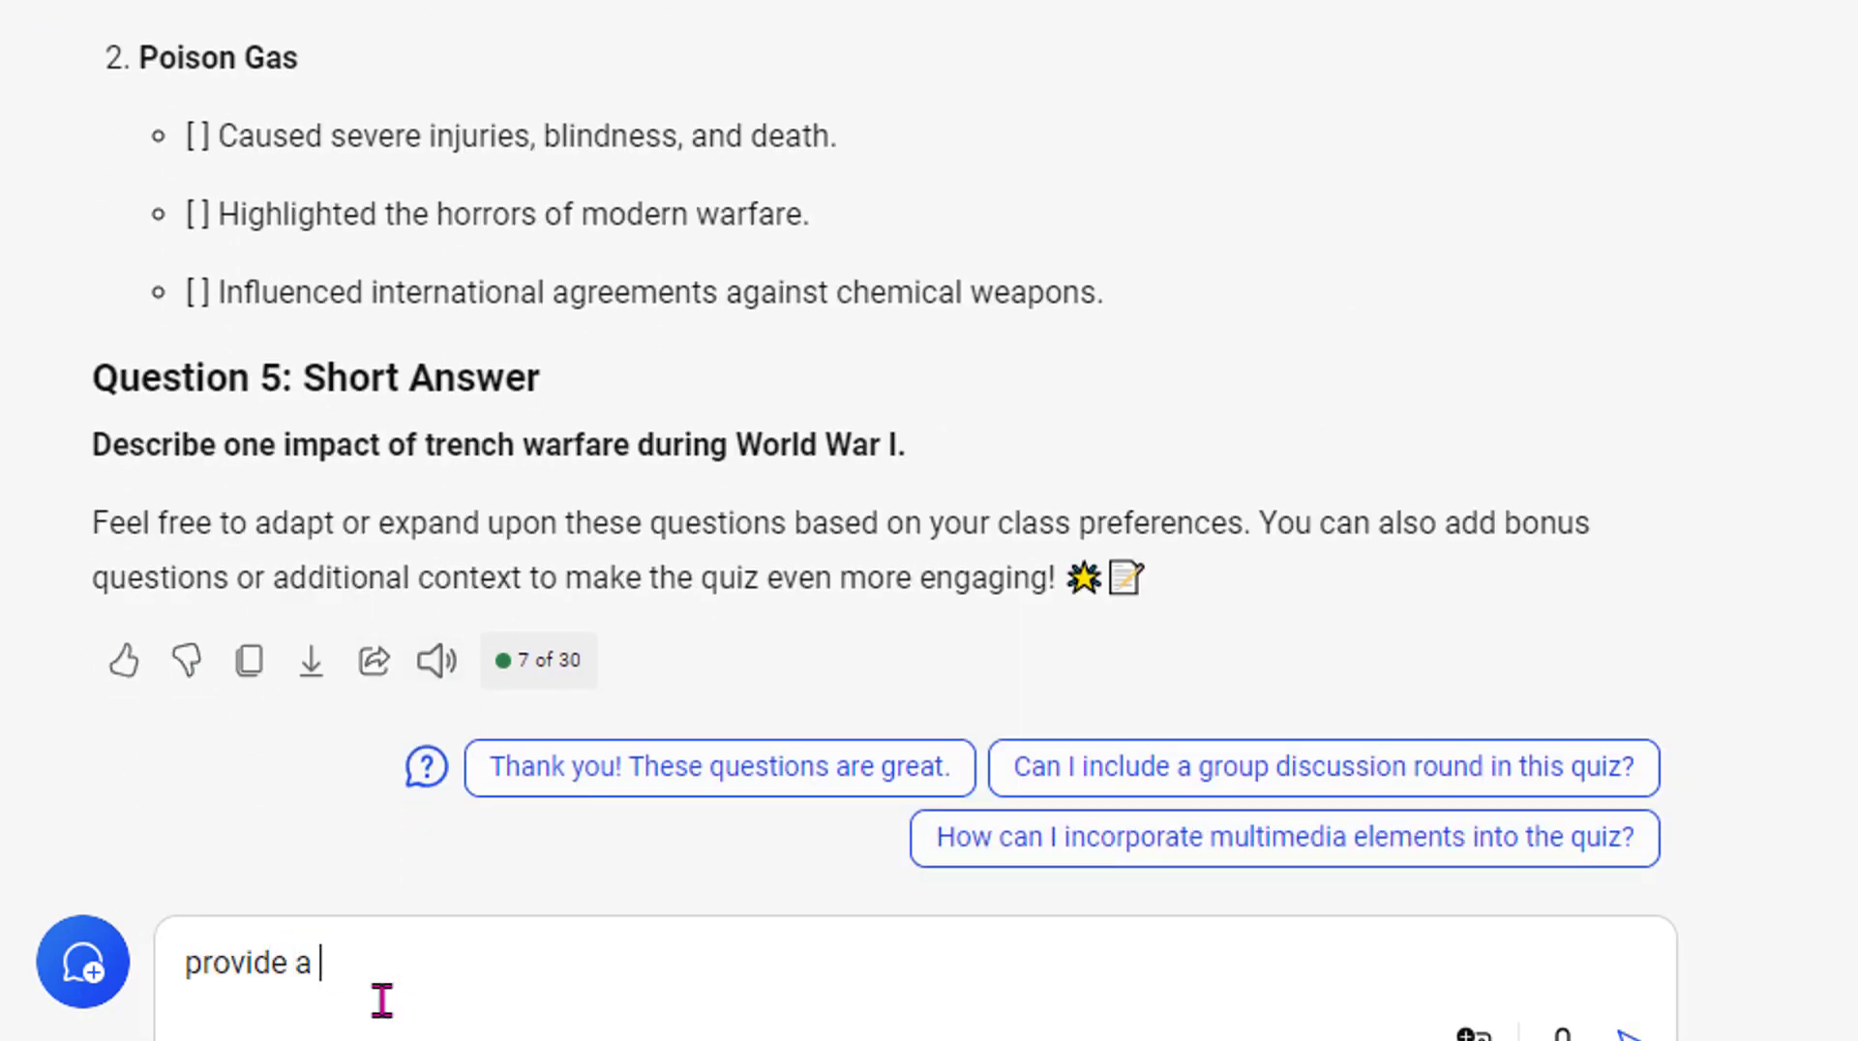
text(answer)
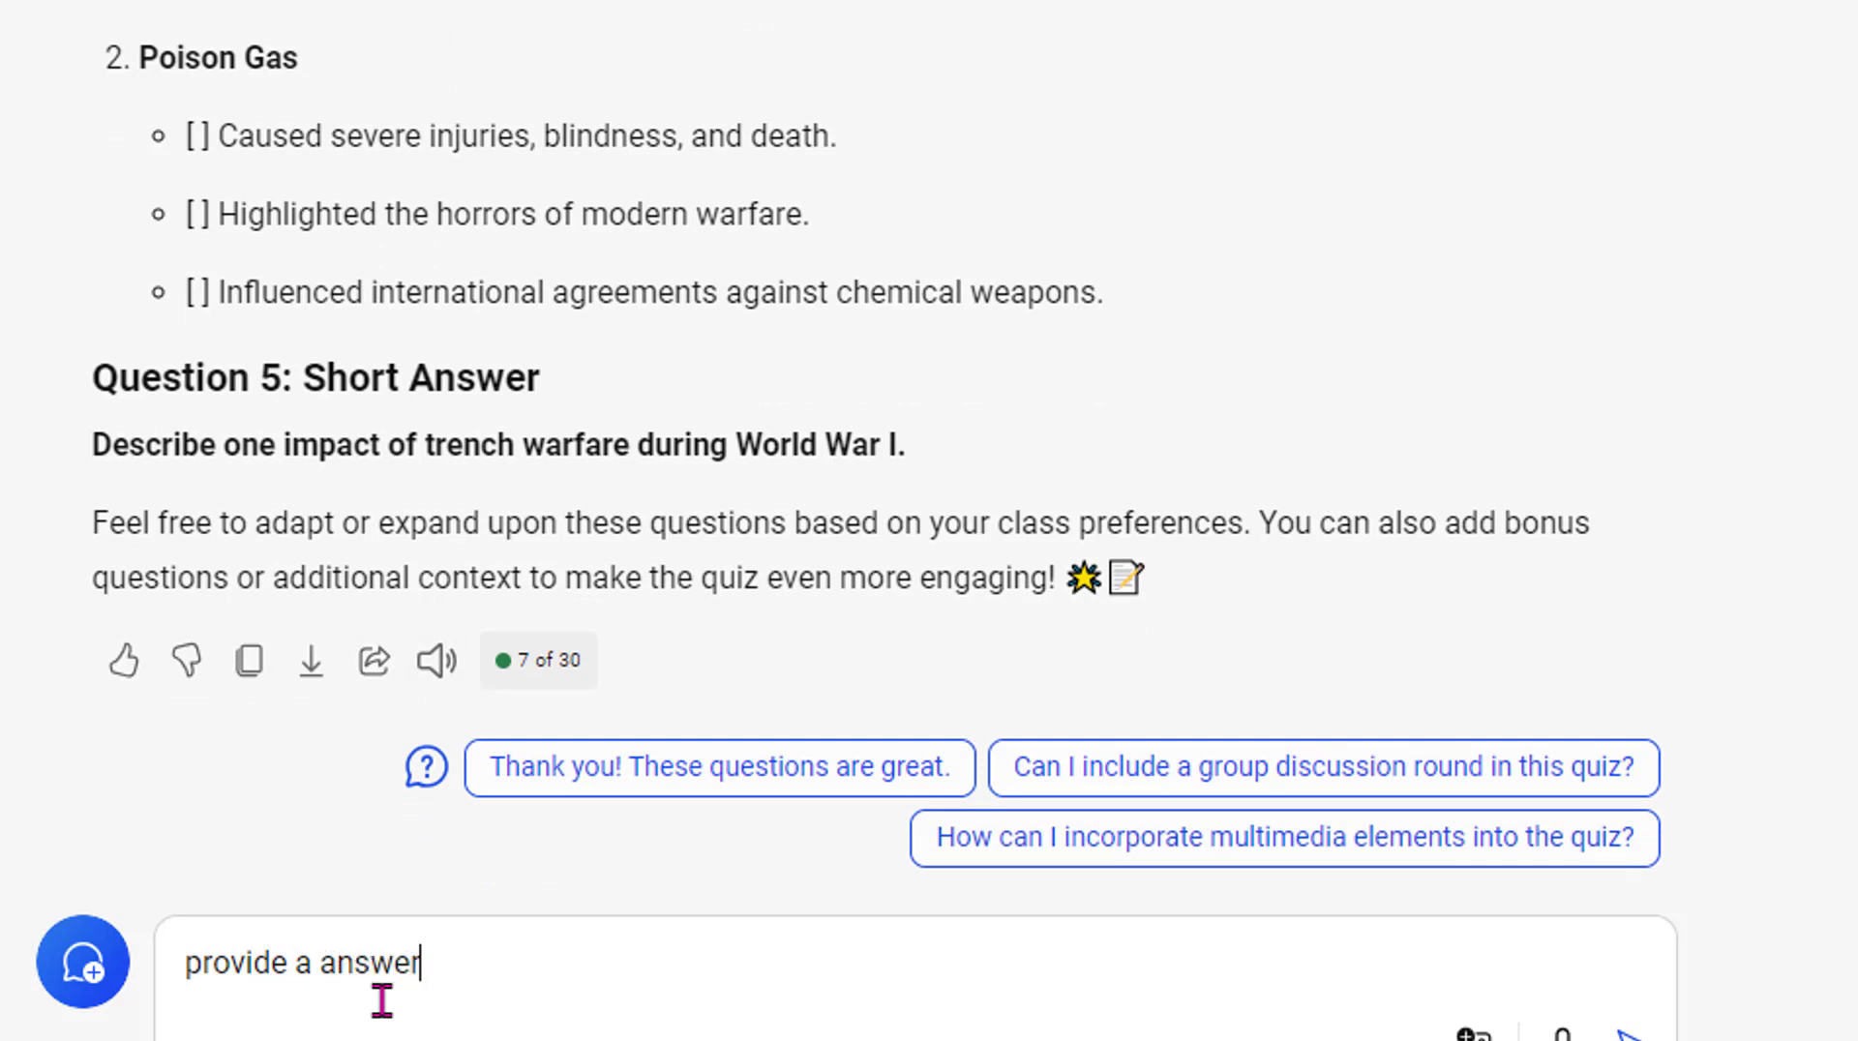
text( key to the ques)
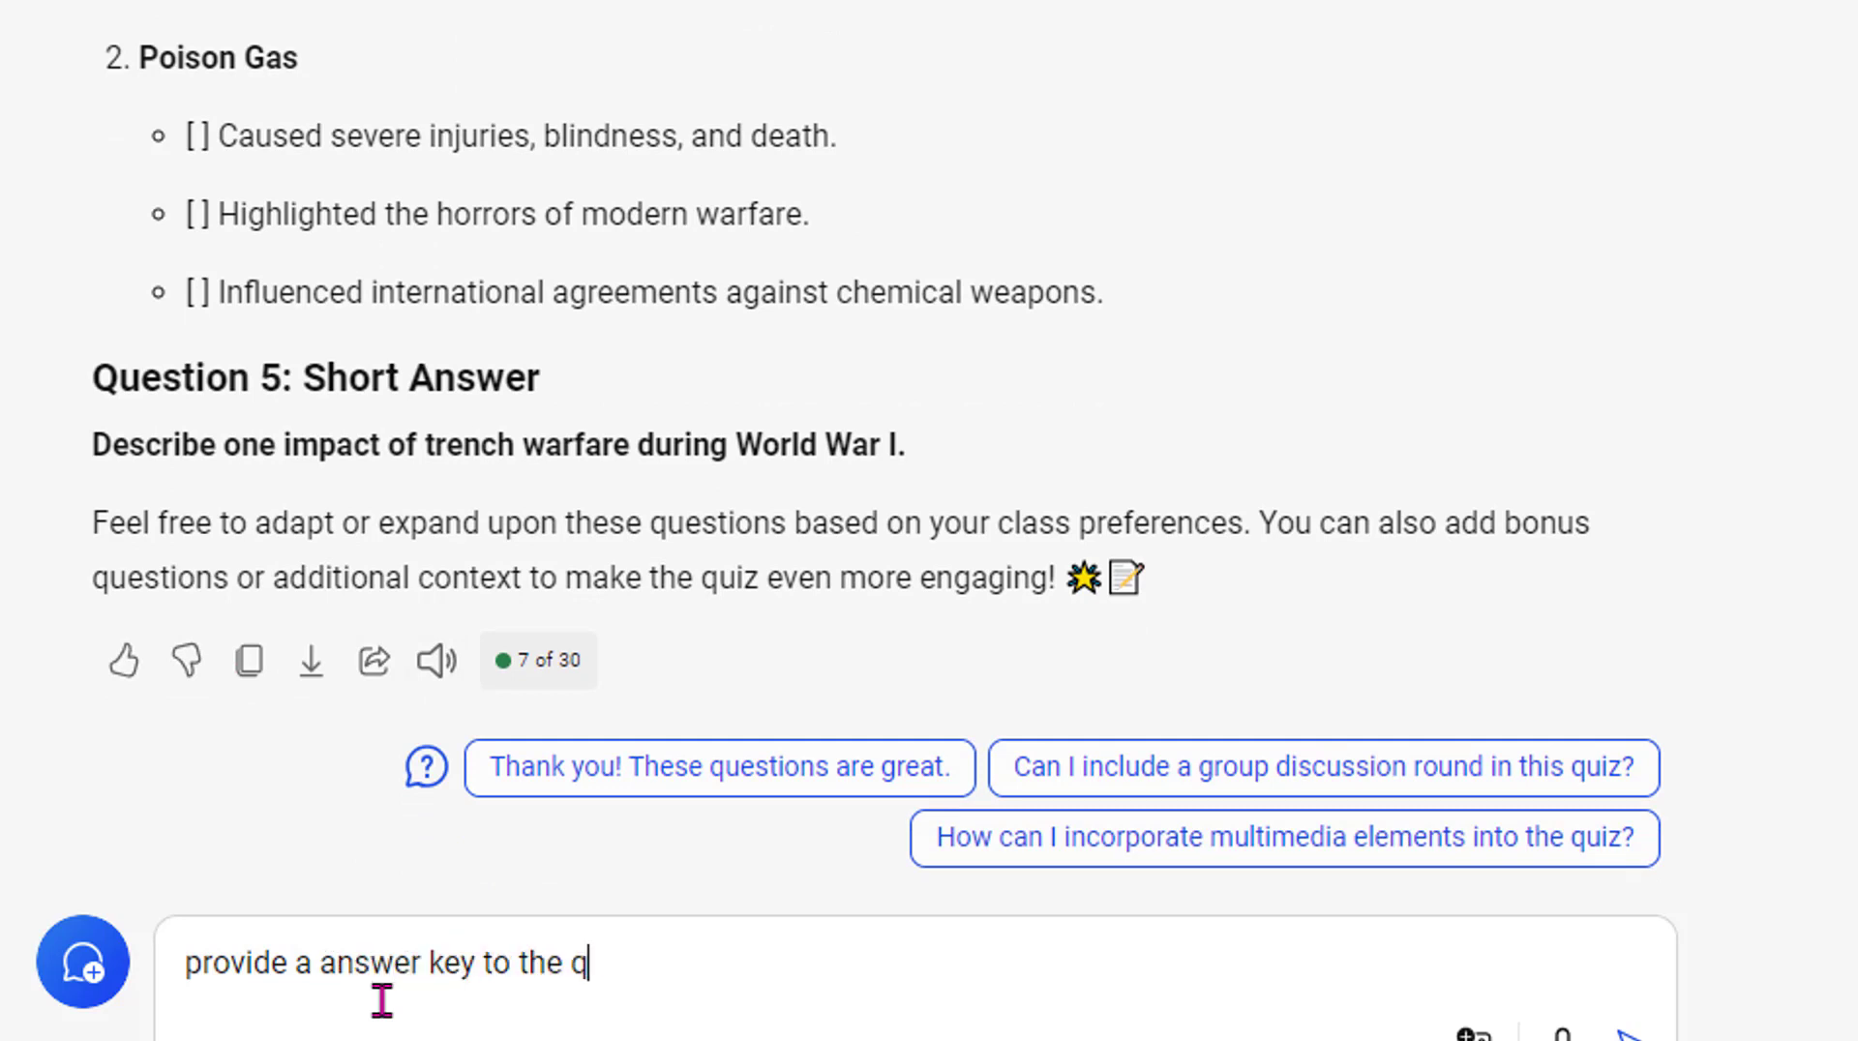
key(BackSpace)
key(BackSpace)
text(iz above)
key(Return)
Send the prompt "provide explanations for why the answers above are correct"
text(provide e)
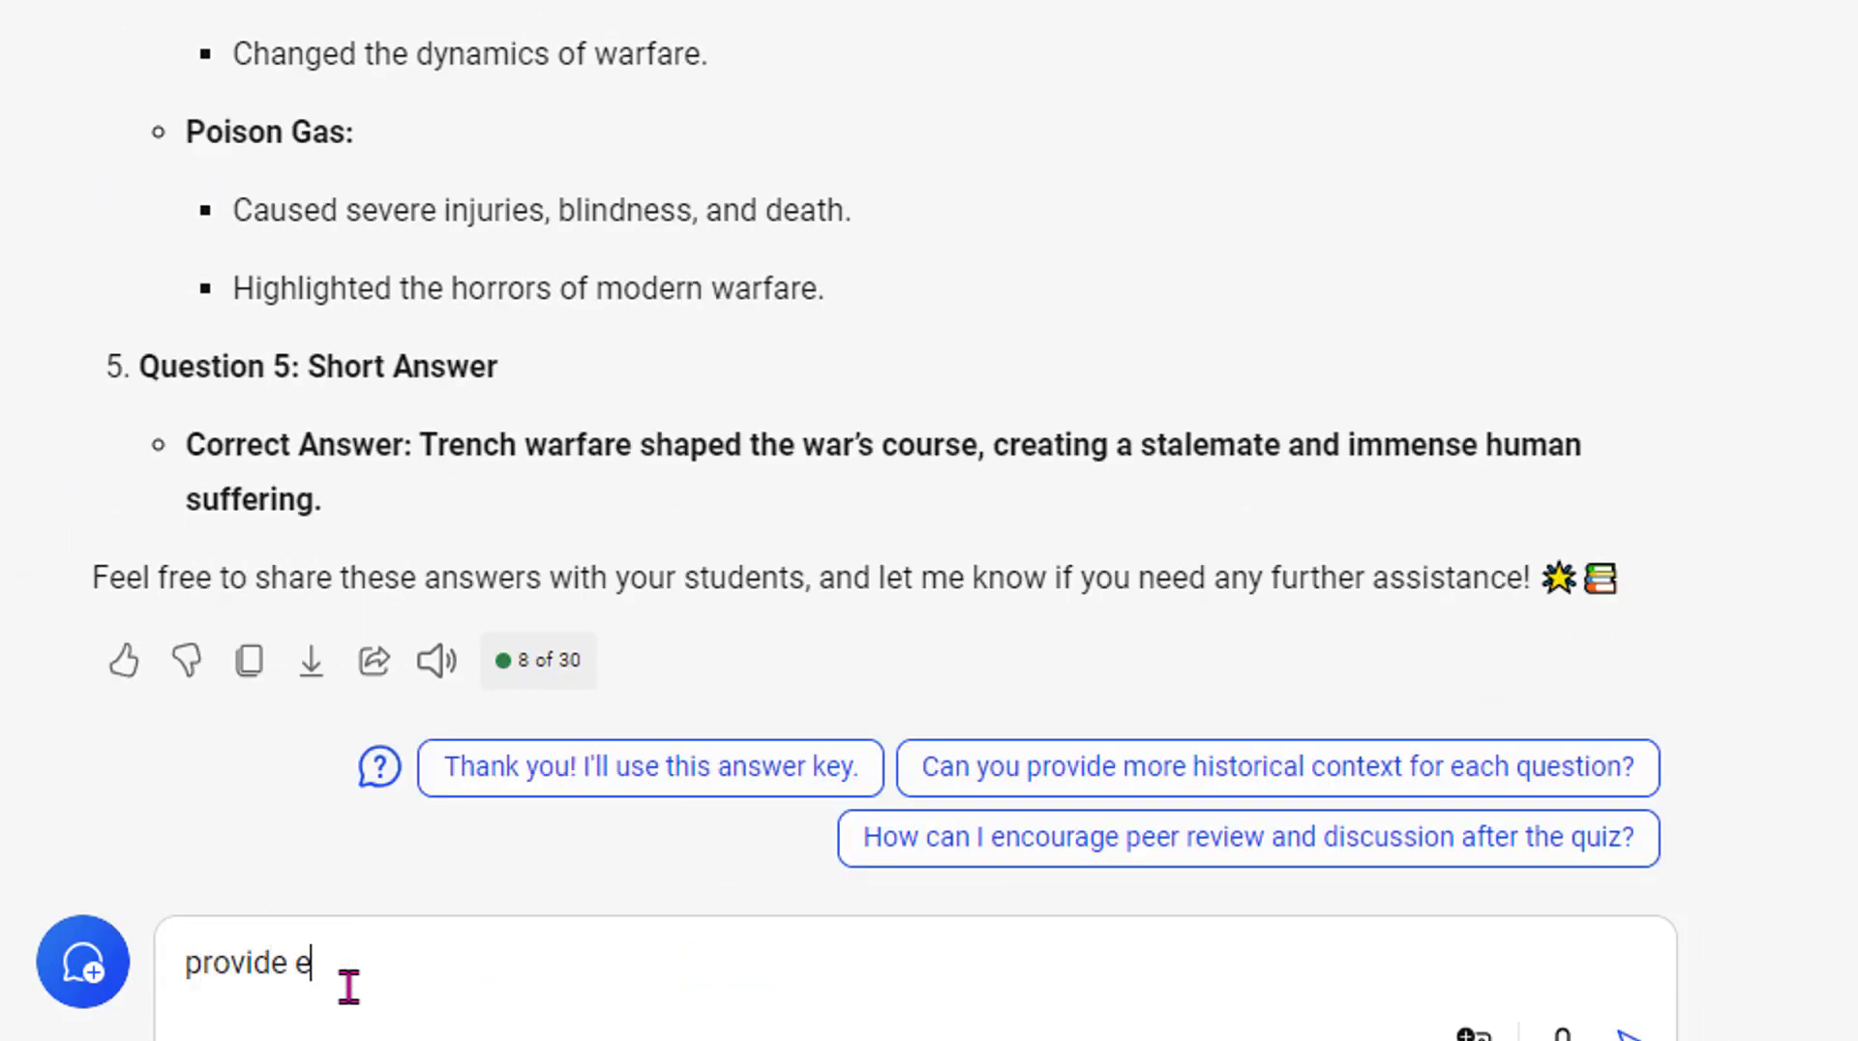
text(xplanaion)
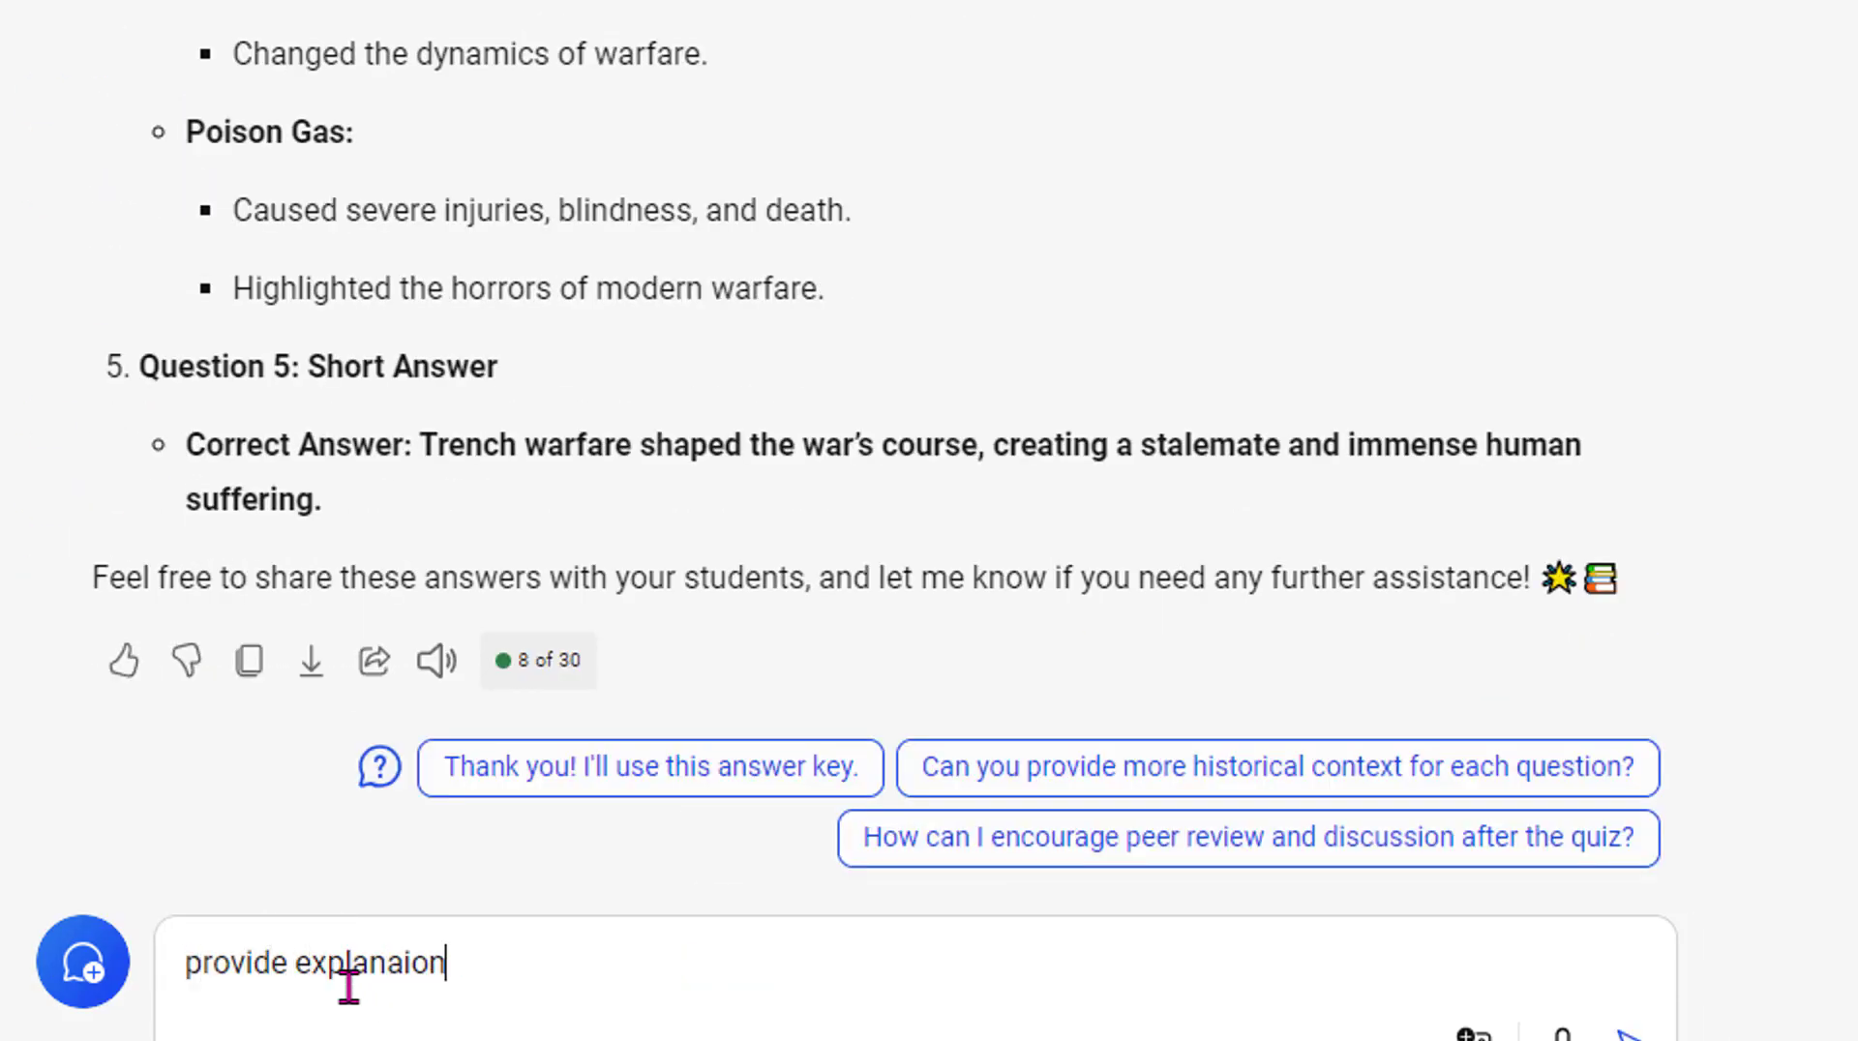
key(BackSpace)
key(BackSpace)
key(BackSpace)
text(tions for )
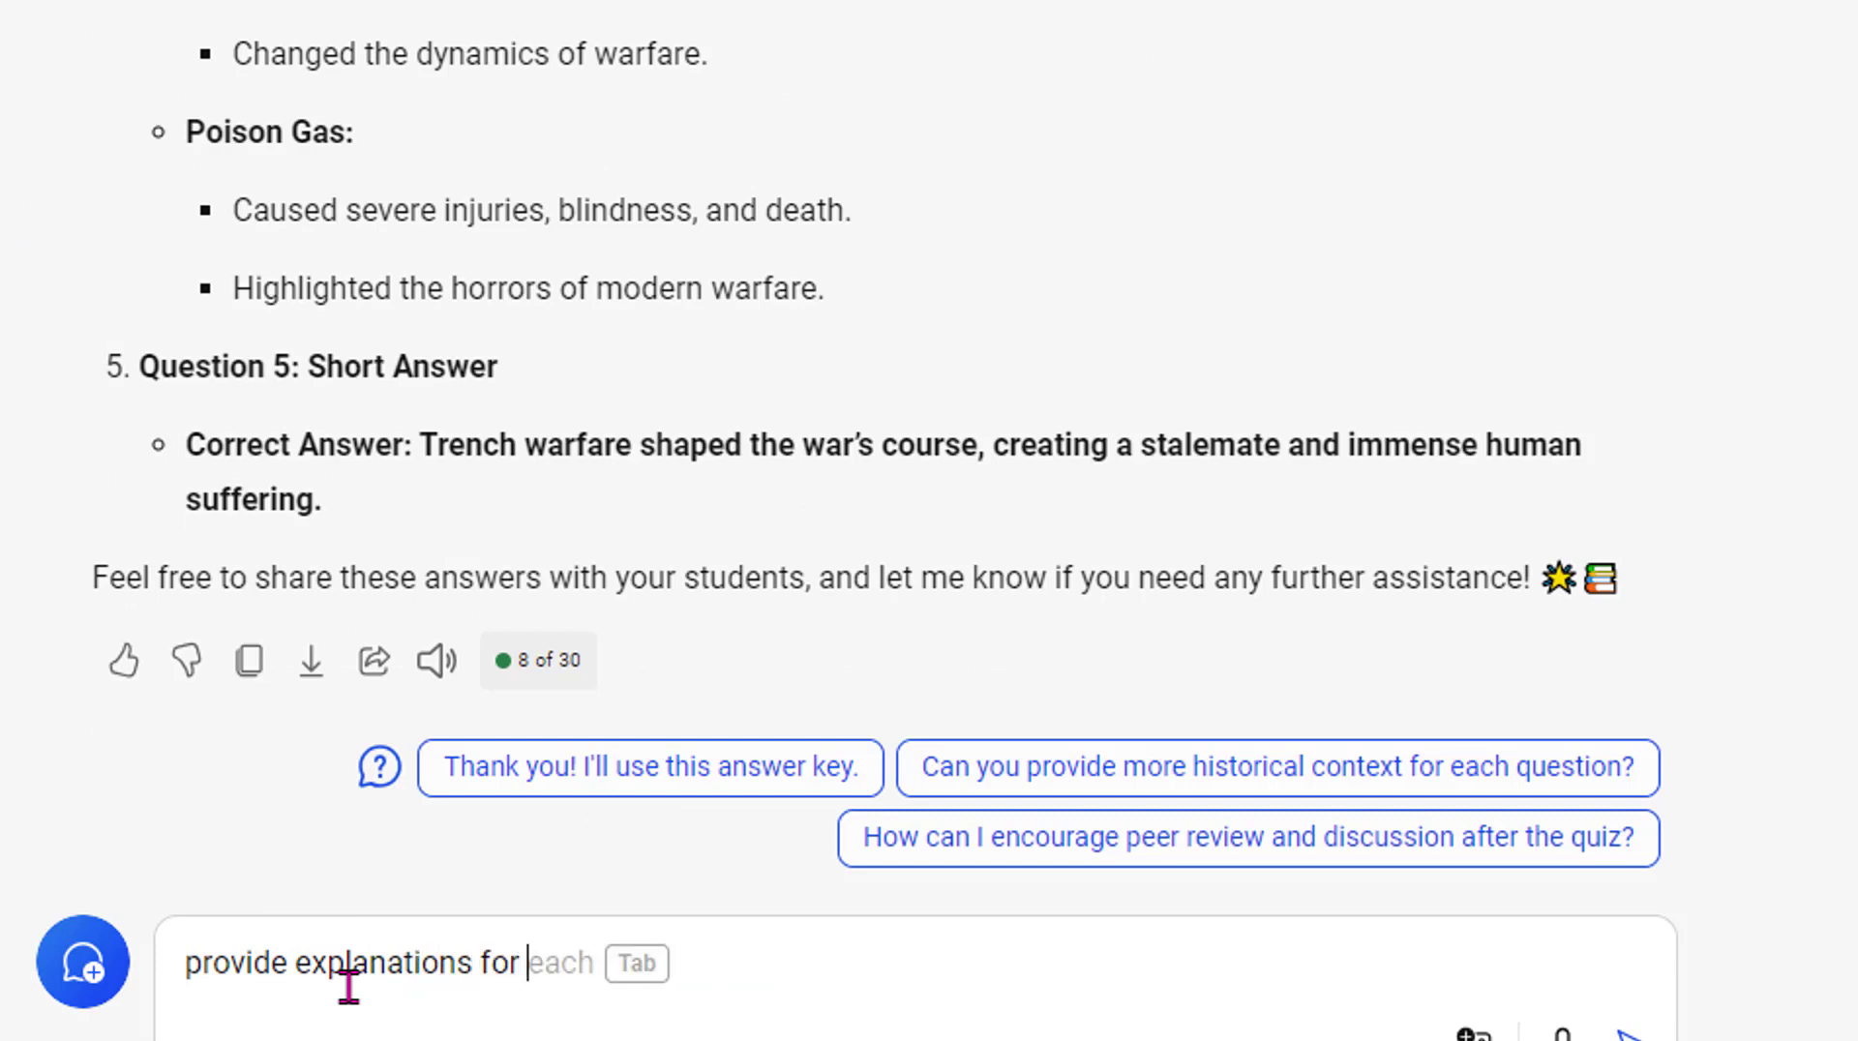
text(why the answers a)
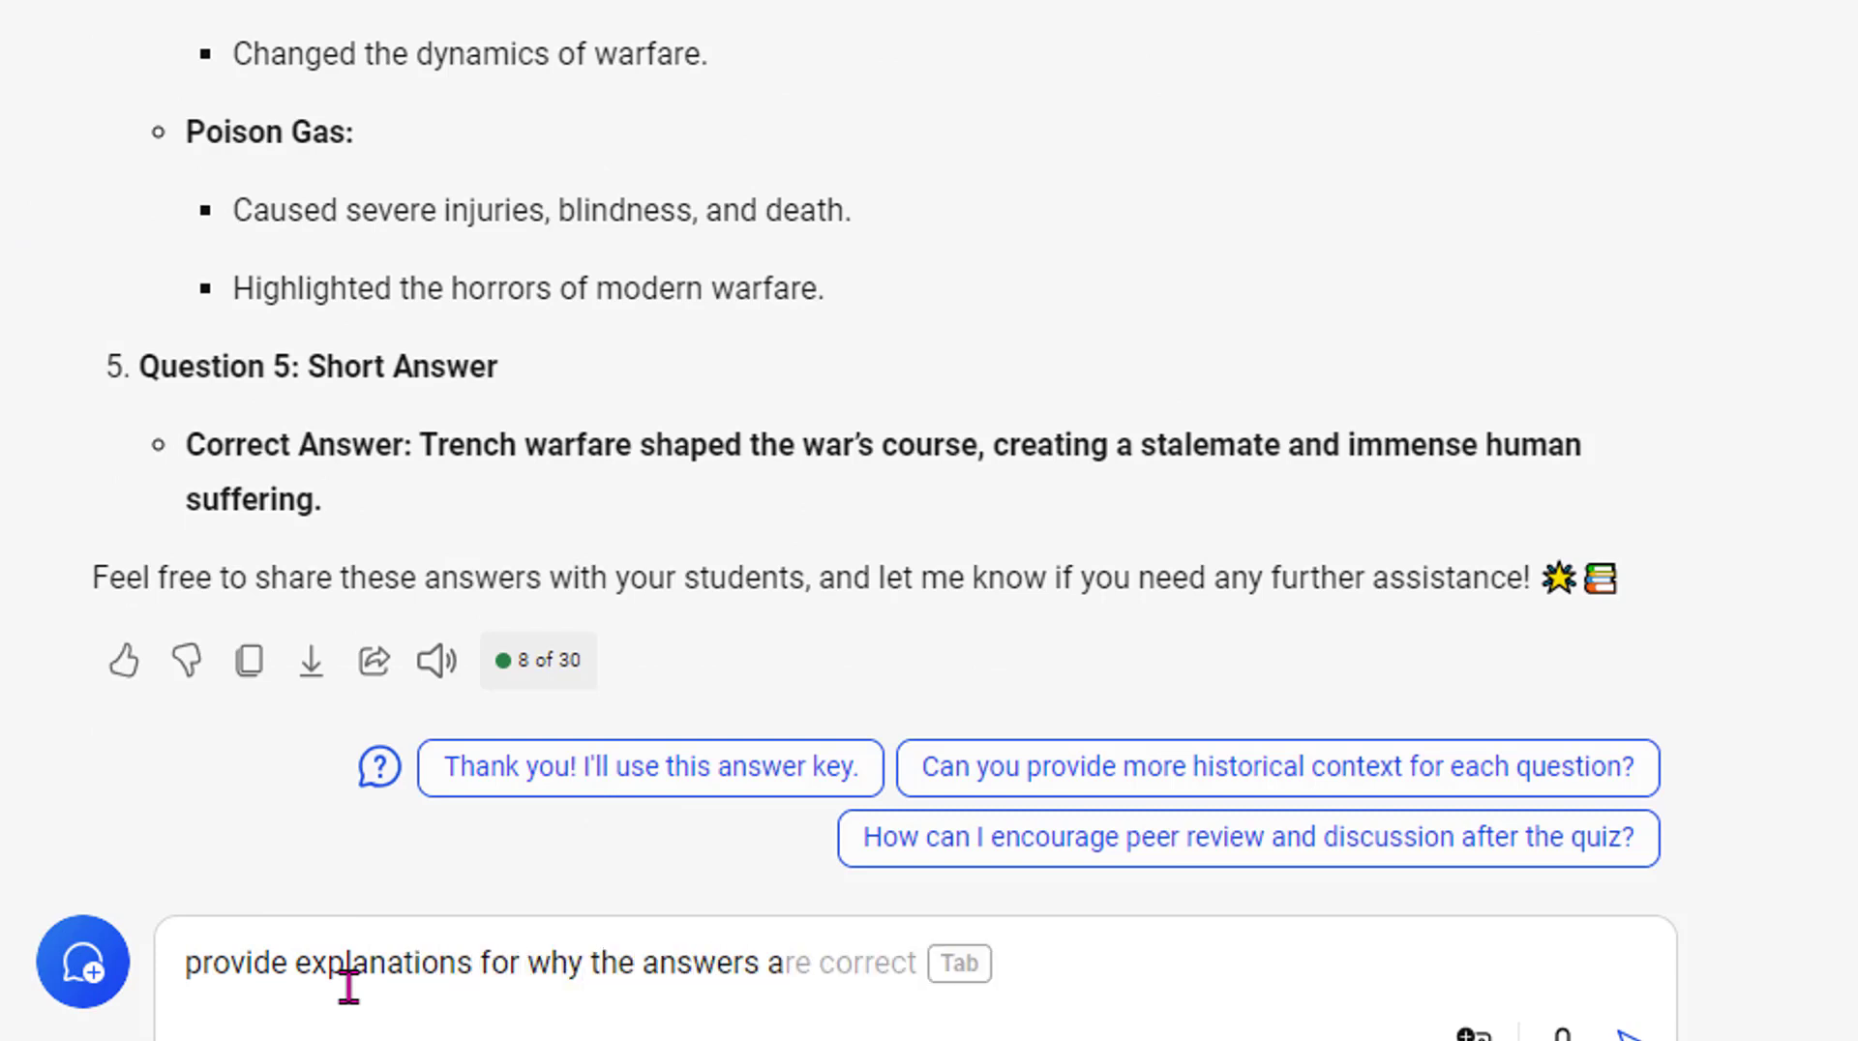
text(bove are corr)
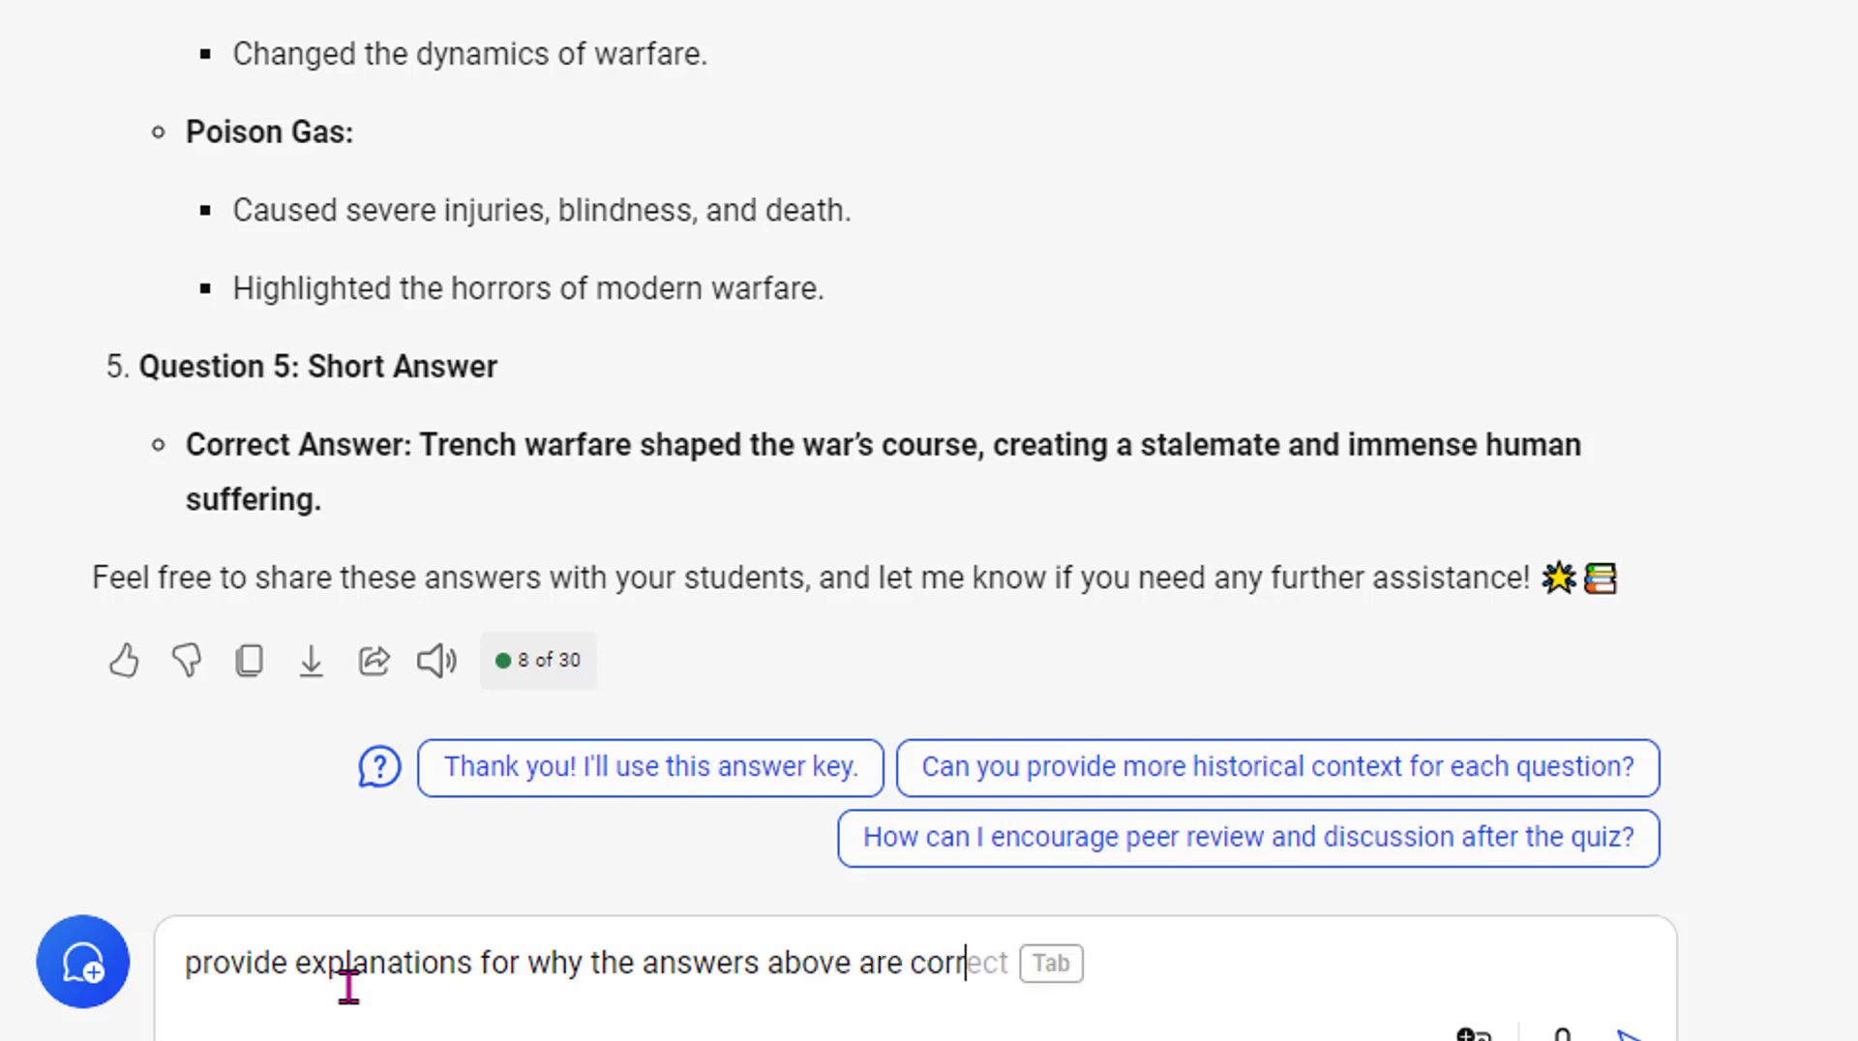
text(ect)
key(Return)
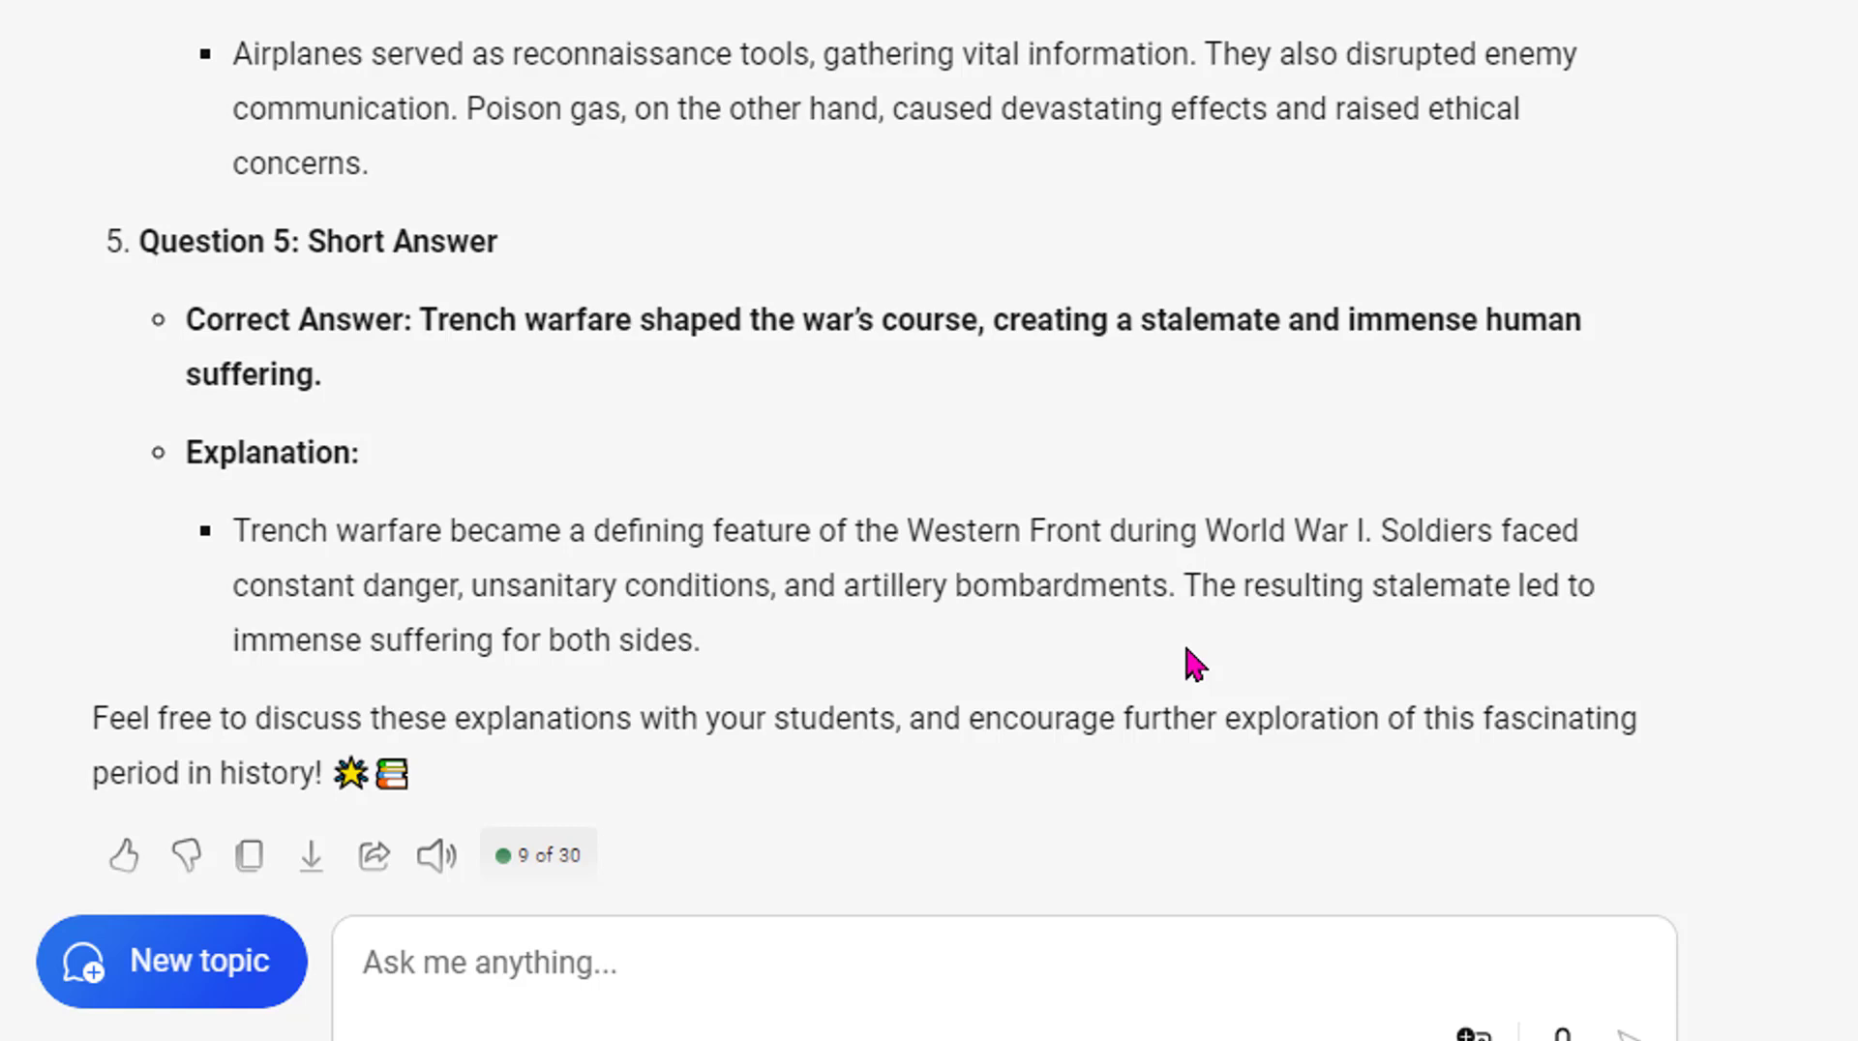
Review the answer explanations, the answer key and the World War I Technological Innovations Quiz back to its first question
scroll(1196, 666, up, 10)
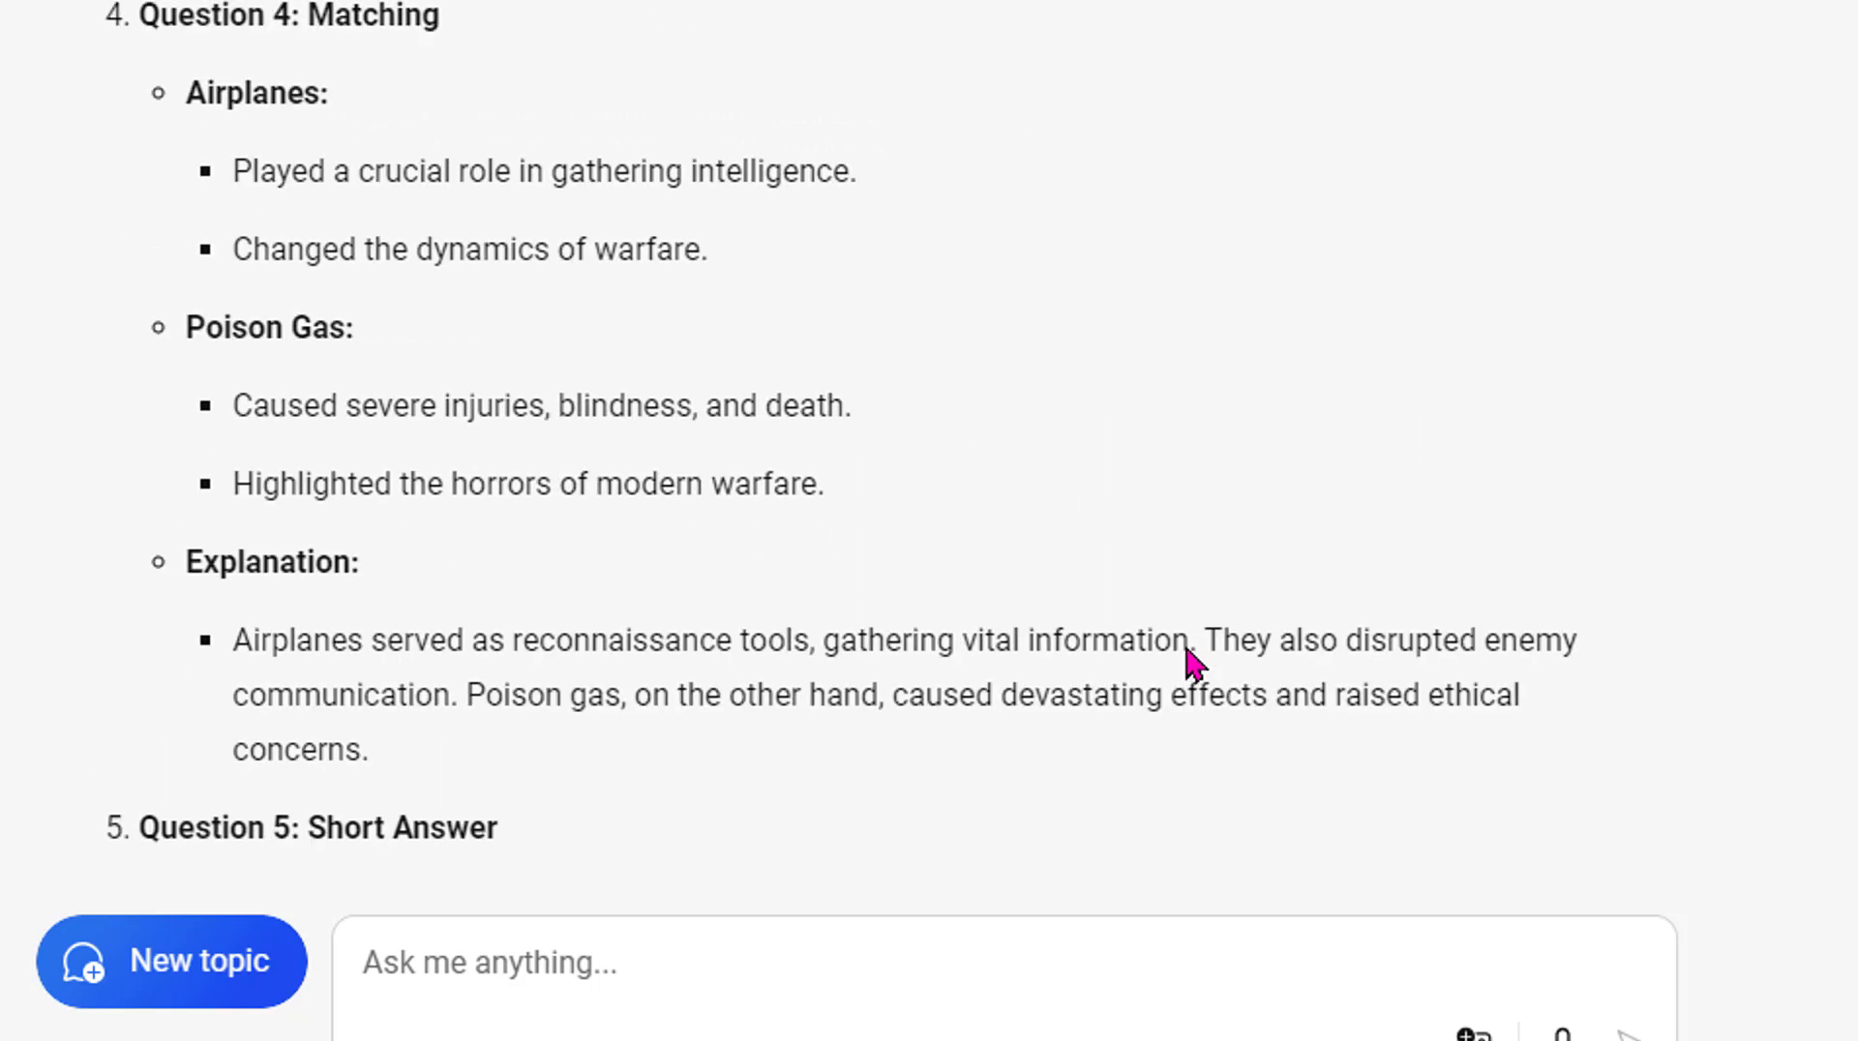
scroll(1195, 666, up, 2)
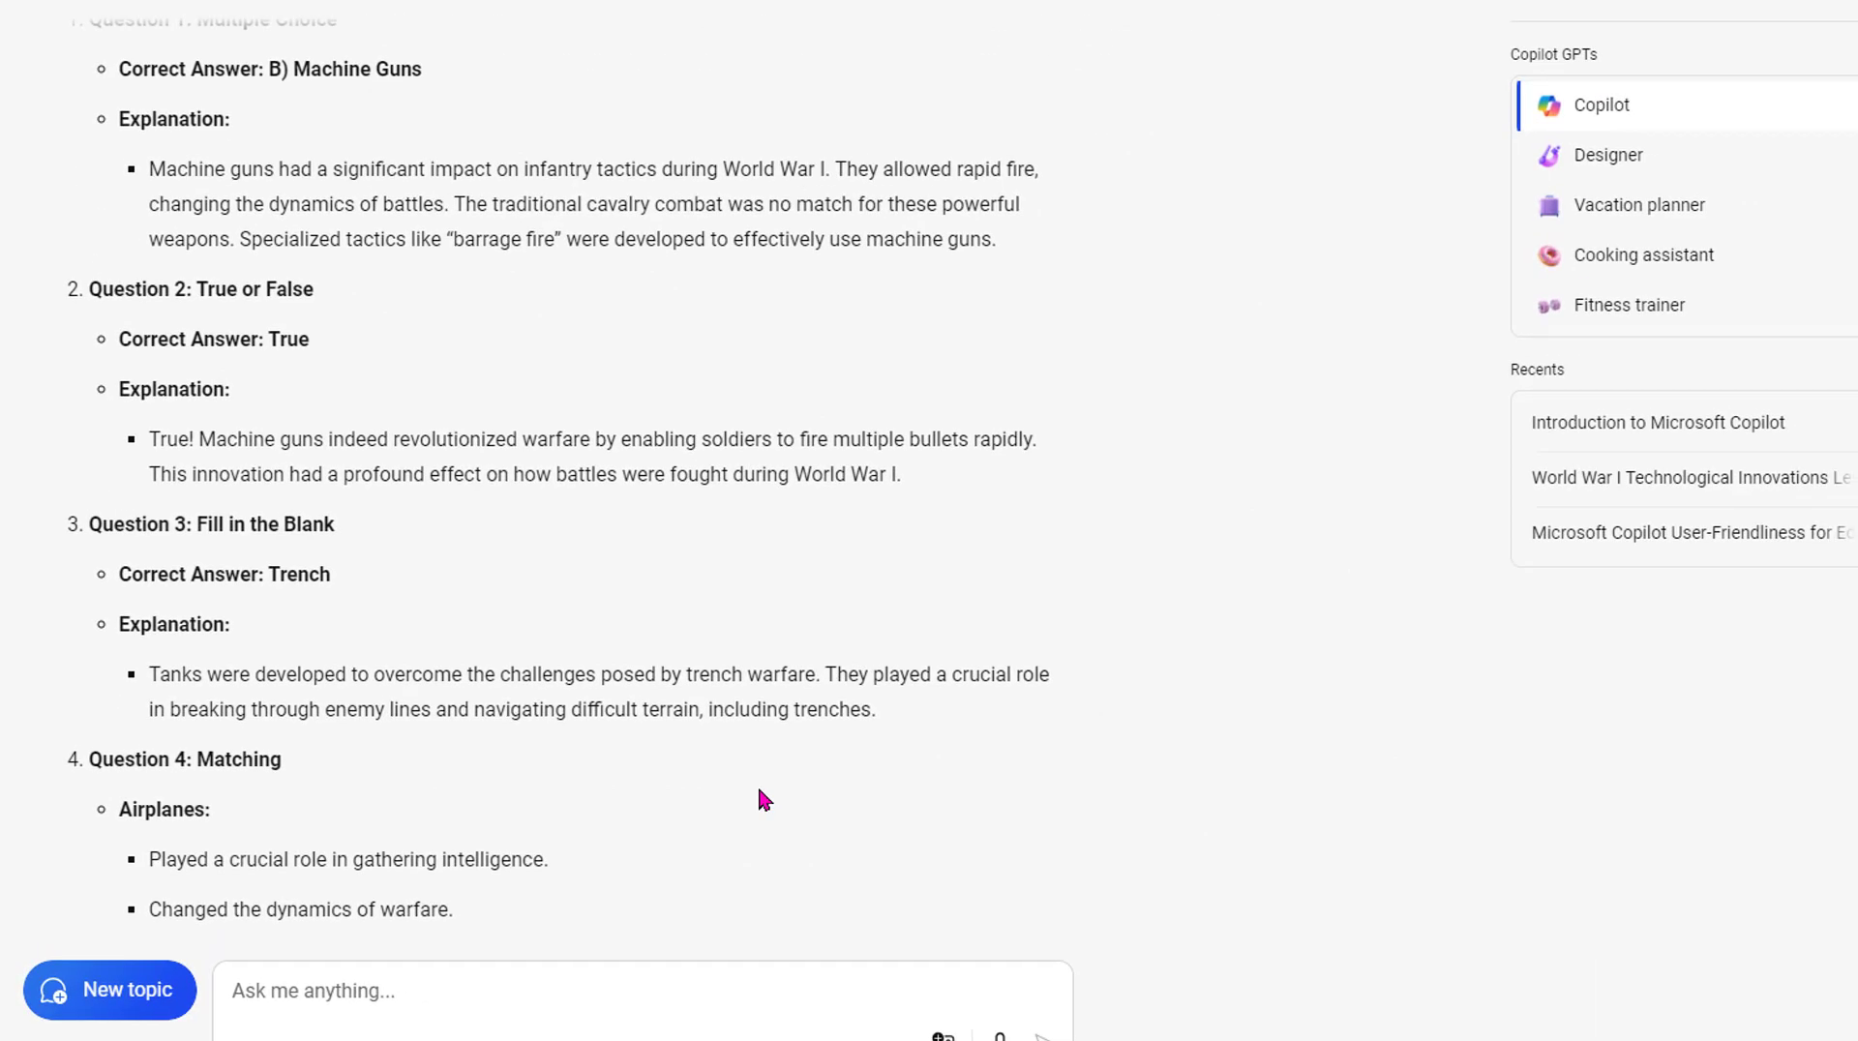
scroll(760, 797, up, 4)
scroll(760, 797, up, 9)
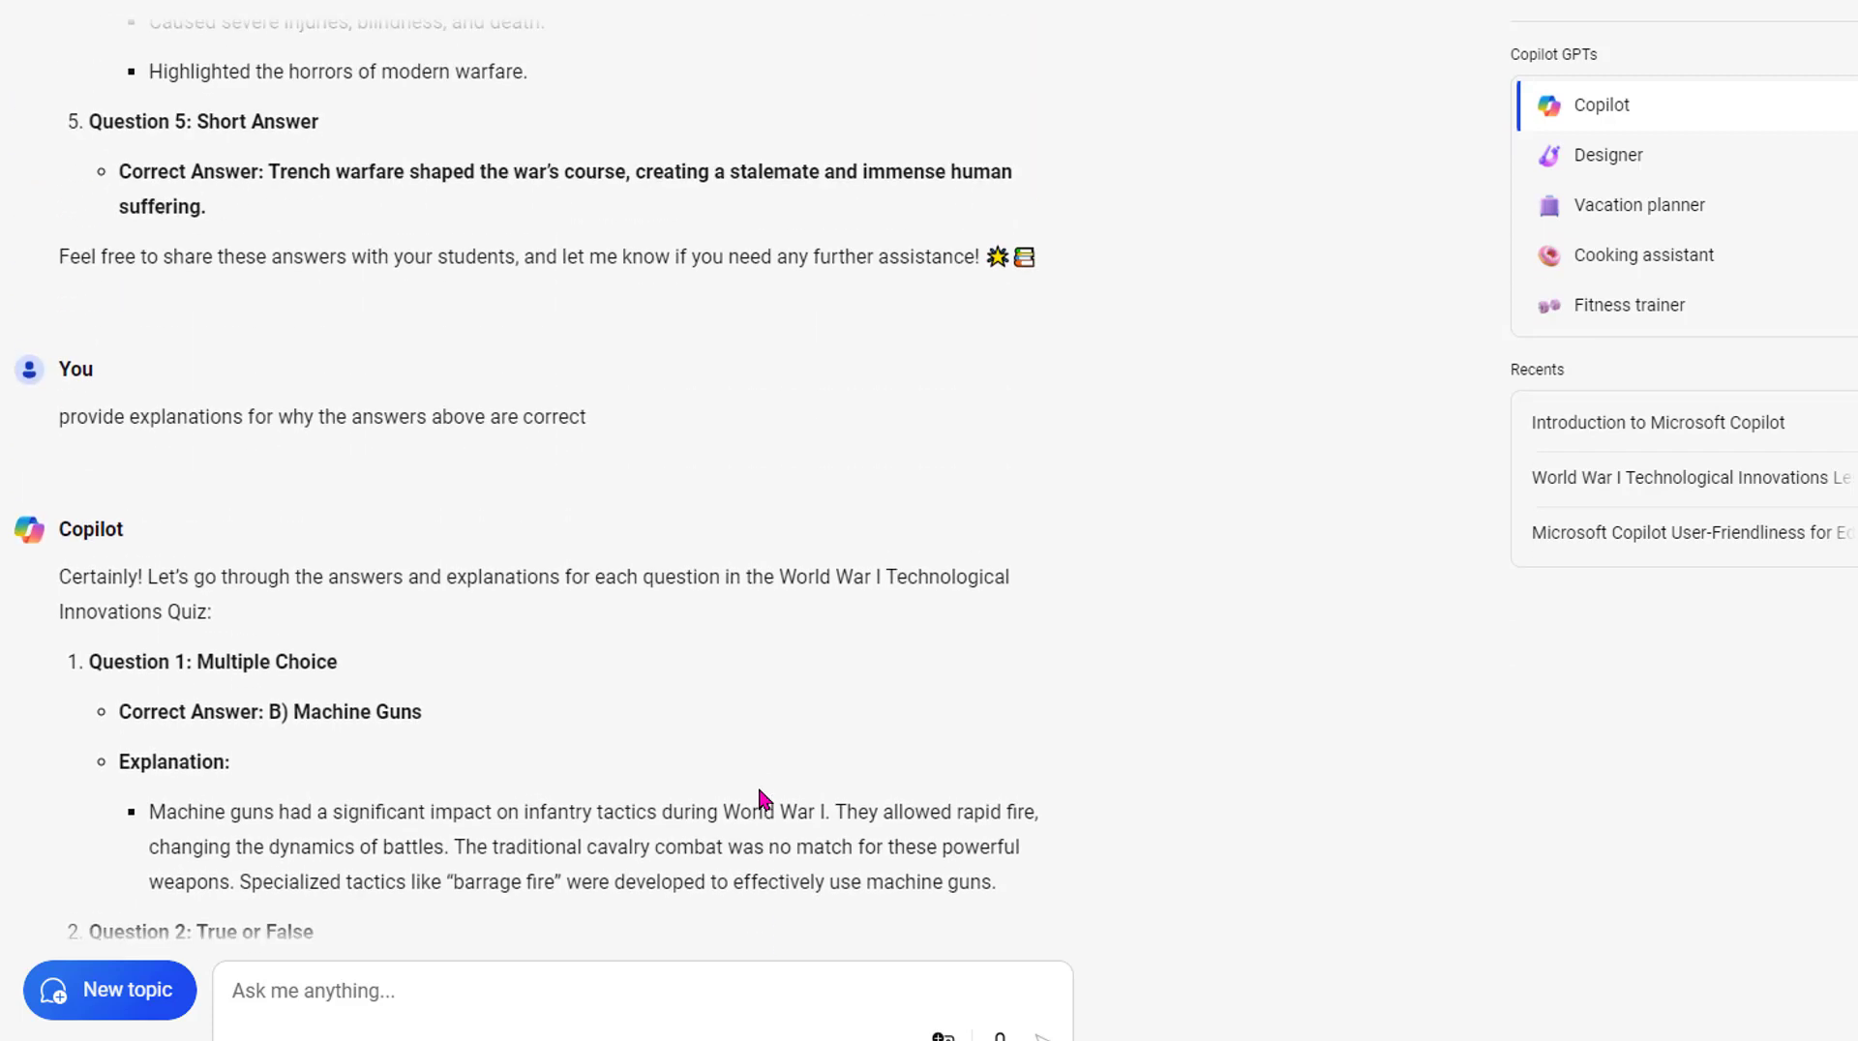
scroll(759, 791, up, 8)
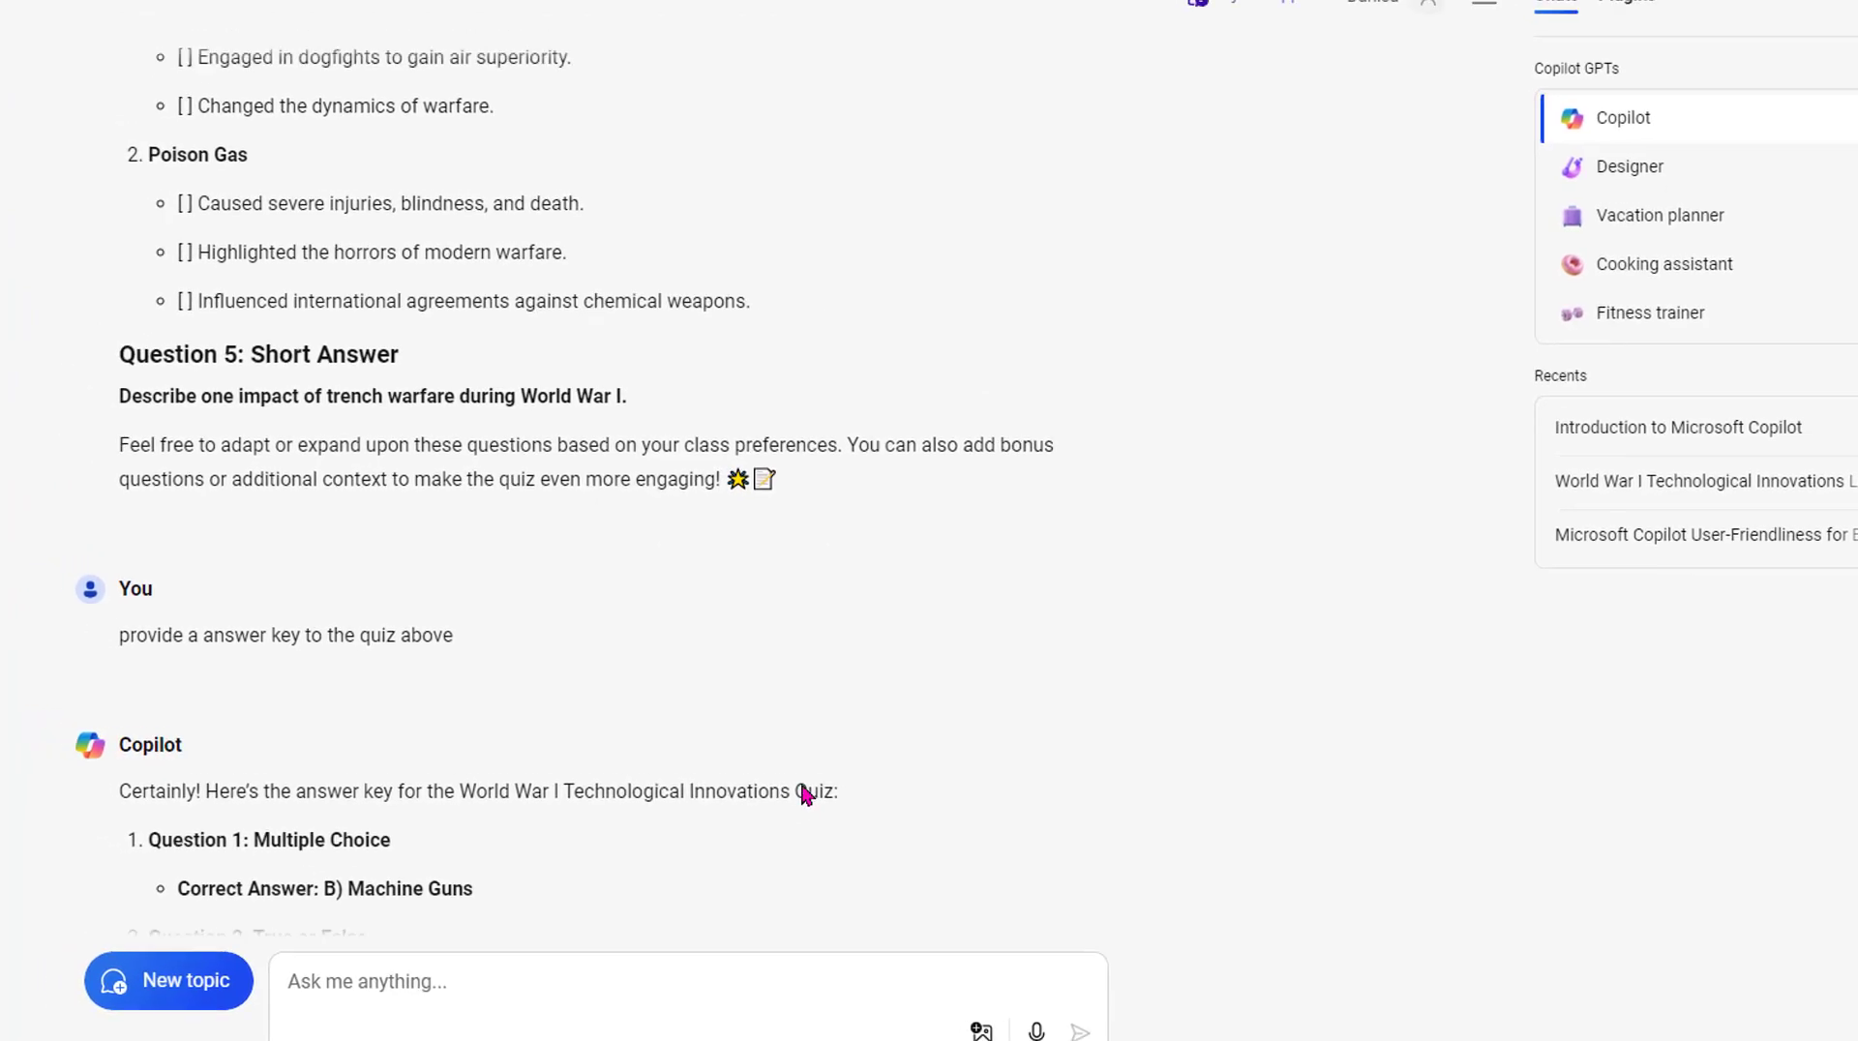
scroll(759, 796, up, 7)
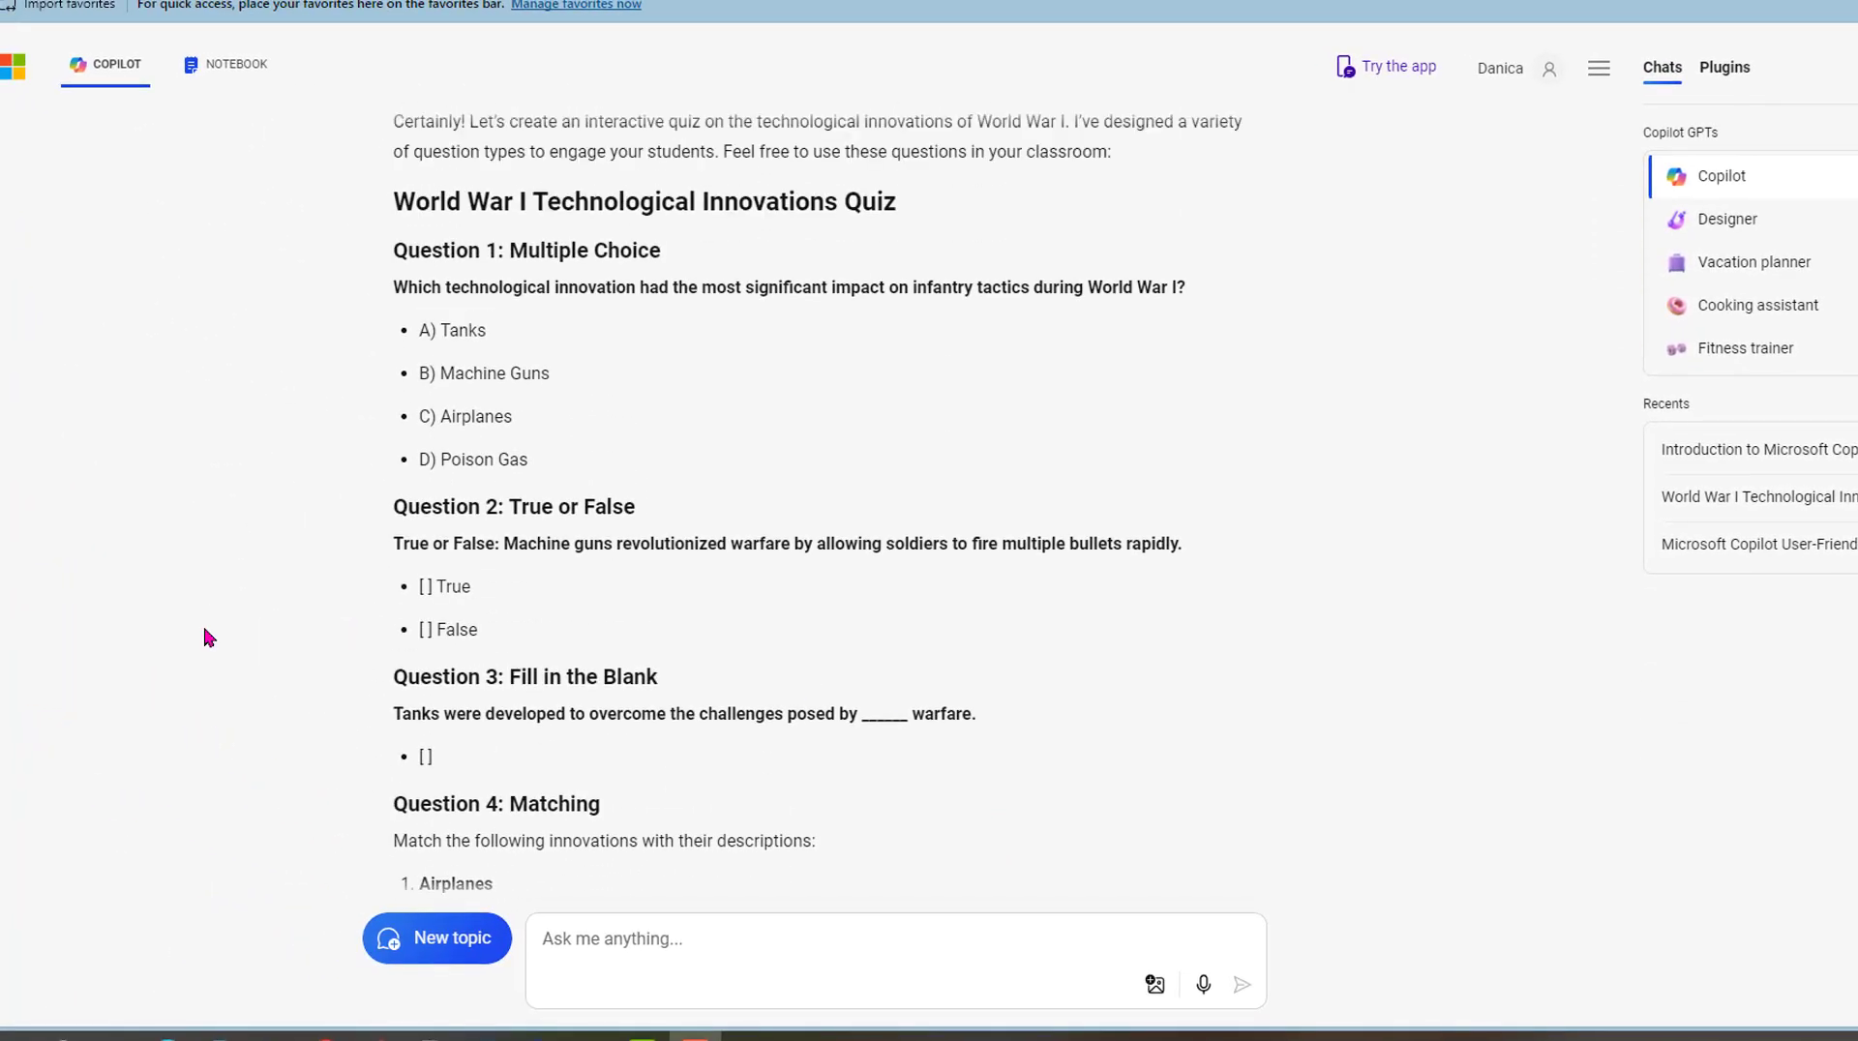